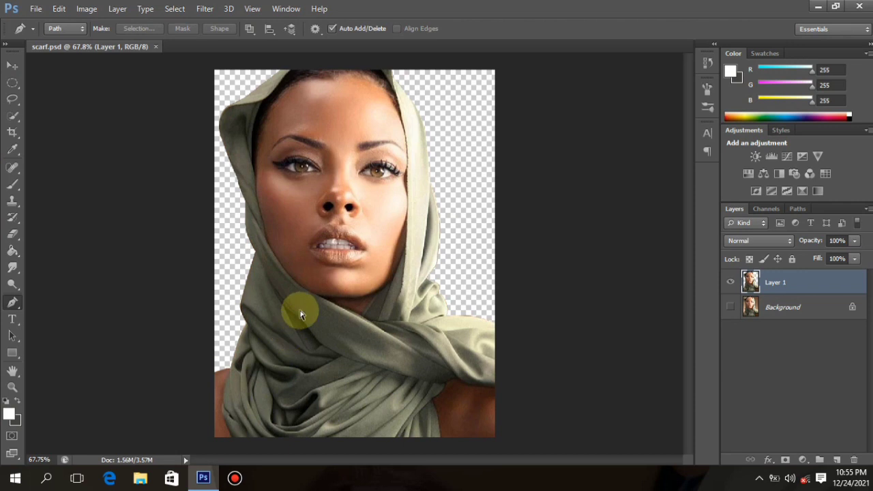
# Step: Duplicate Layer 1 and set the copy's blend mode to Linear Light
pyautogui.hotkey('ctrl', 'j')
pyautogui.click(759, 242)
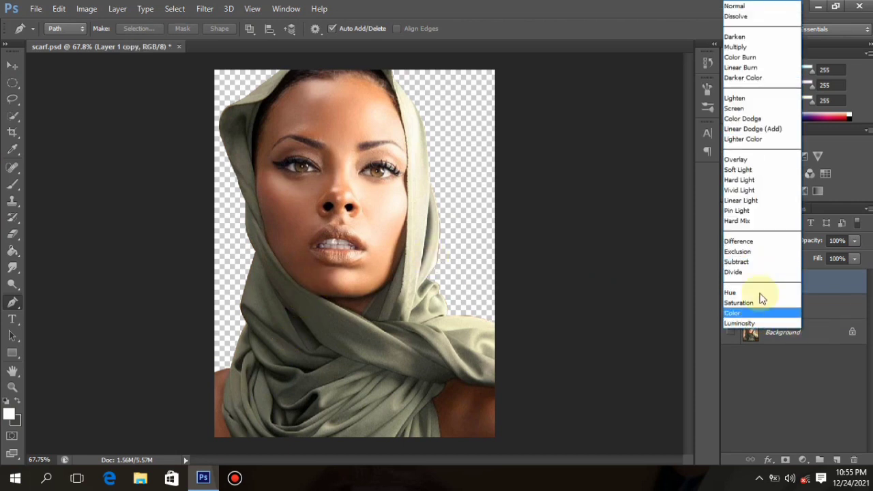
pyautogui.click(751, 201)
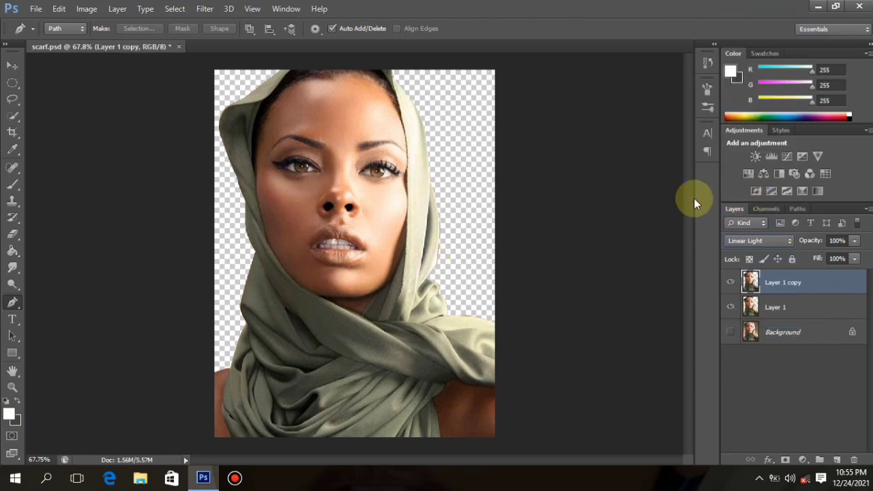
# Step: Apply a High Pass filter with a 1.4-pixel radius to the layer copy and merge it down into Layer 1
pyautogui.click(205, 9)
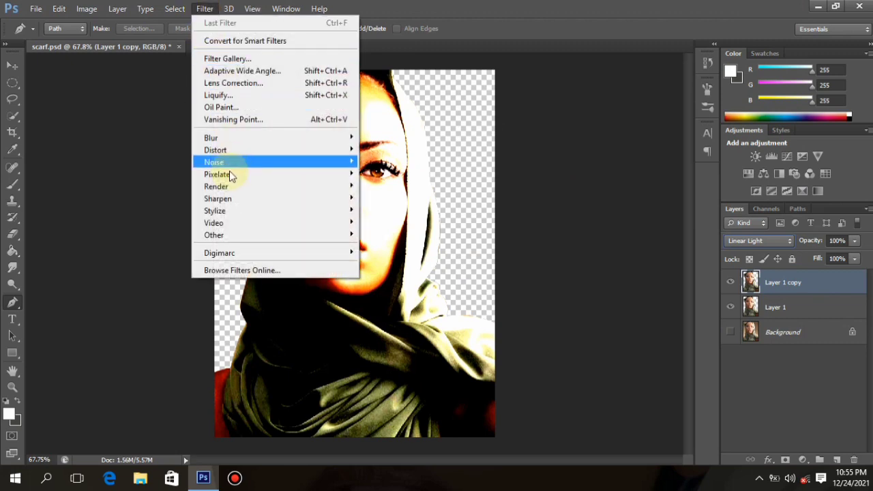
pyautogui.moveTo(232, 235)
pyautogui.click(382, 246)
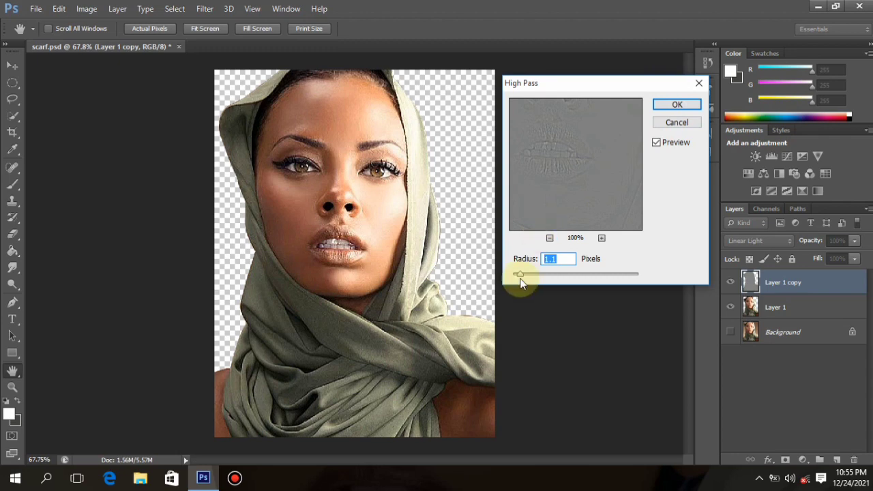
pyautogui.moveTo(520, 275); pyautogui.dragTo(522, 276)
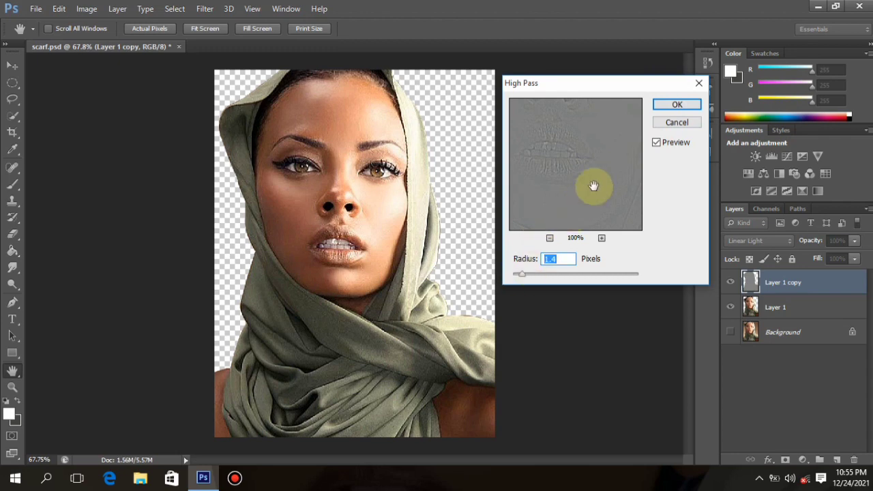
pyautogui.click(661, 105)
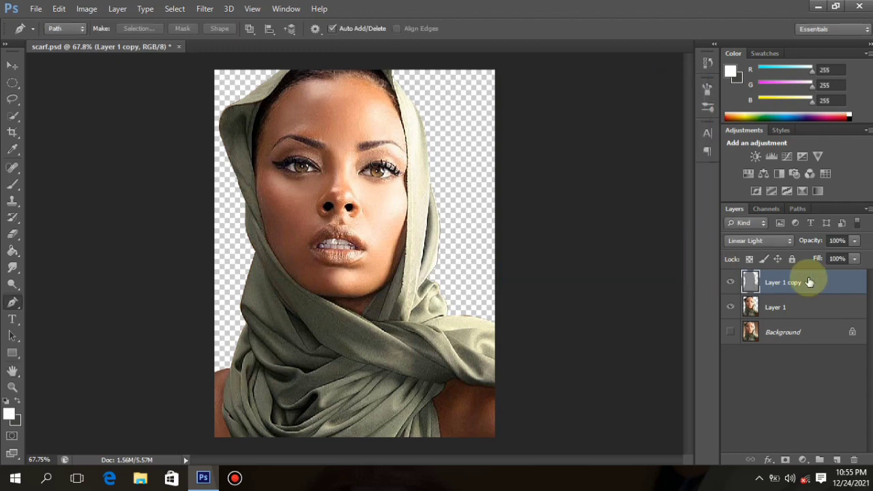
pyautogui.rightClick(808, 282)
pyautogui.click(583, 325)
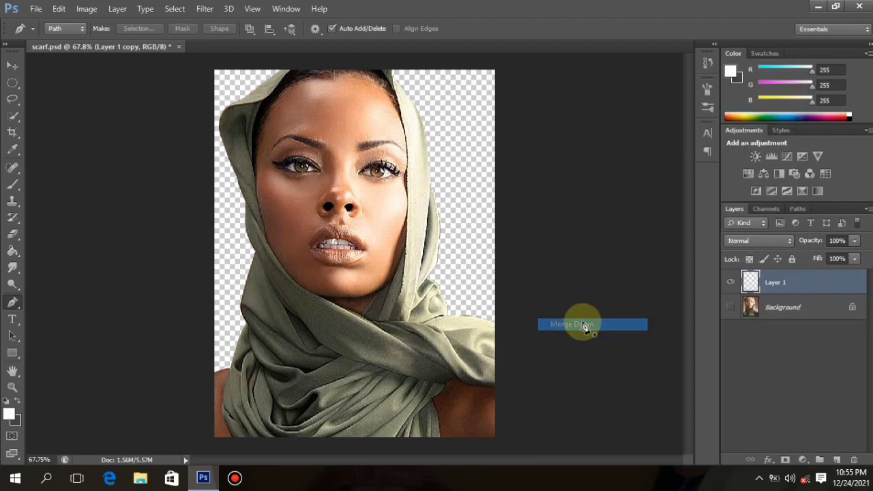
# Step: Apply a Shadows/Highlights adjustment to Layer 1 with shadows at 0% and highlights at 2%
pyautogui.click(88, 8)
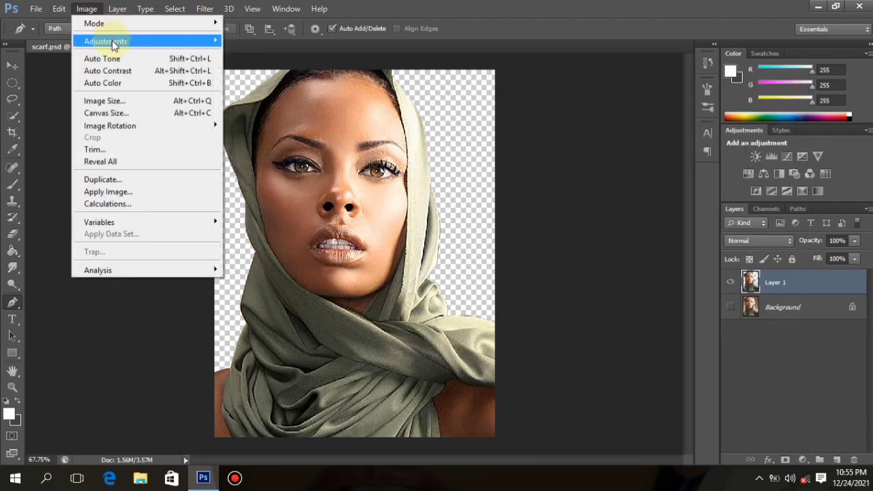
pyautogui.moveTo(114, 45)
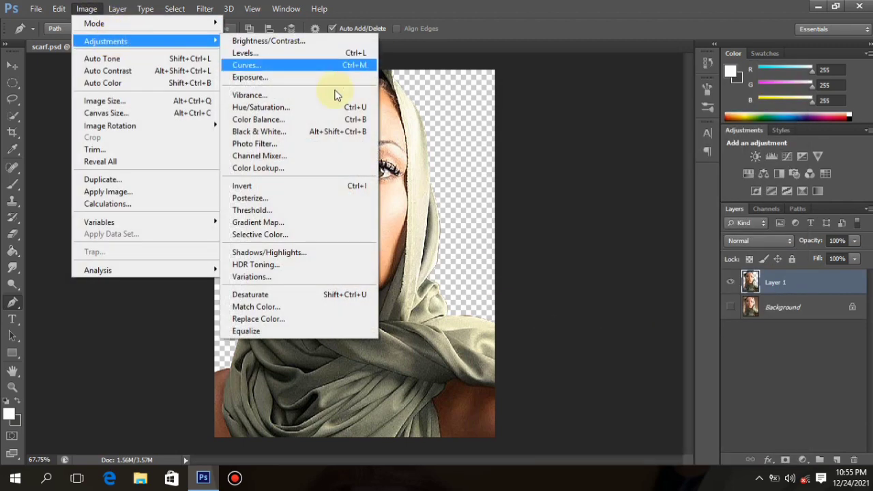
pyautogui.click(309, 251)
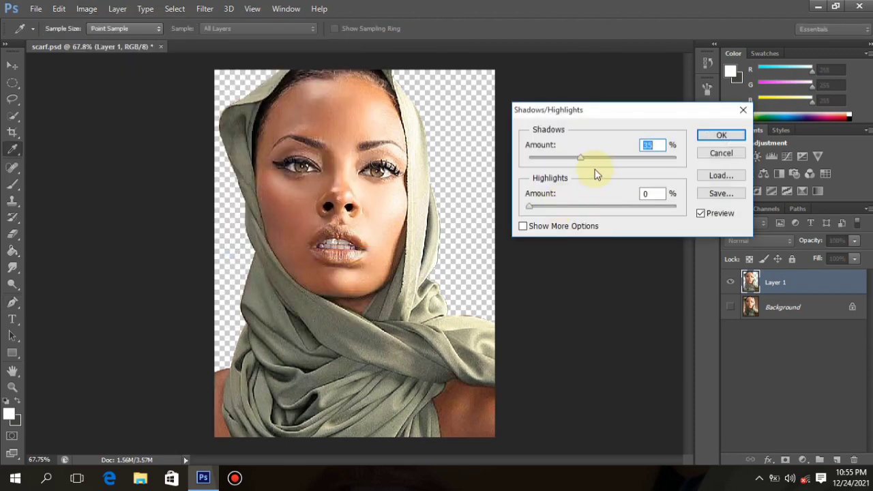
pyautogui.moveTo(582, 156); pyautogui.dragTo(452, 191)
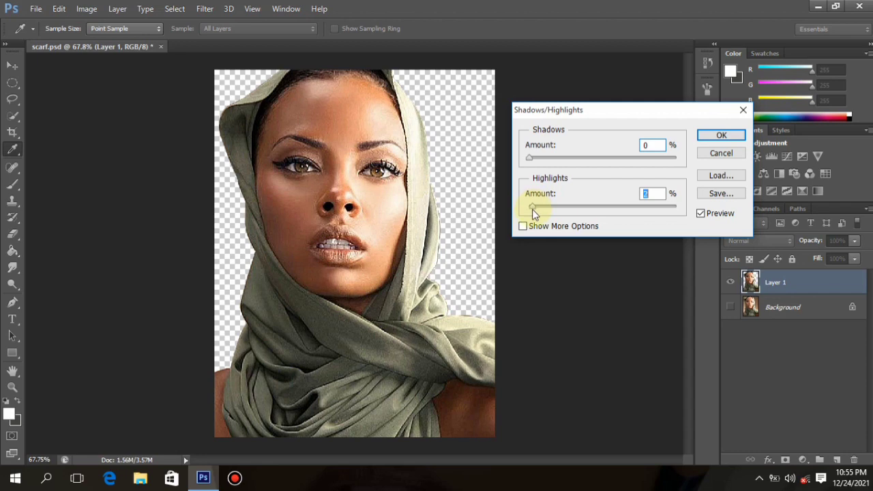
pyautogui.click(721, 136)
pyautogui.press('p')
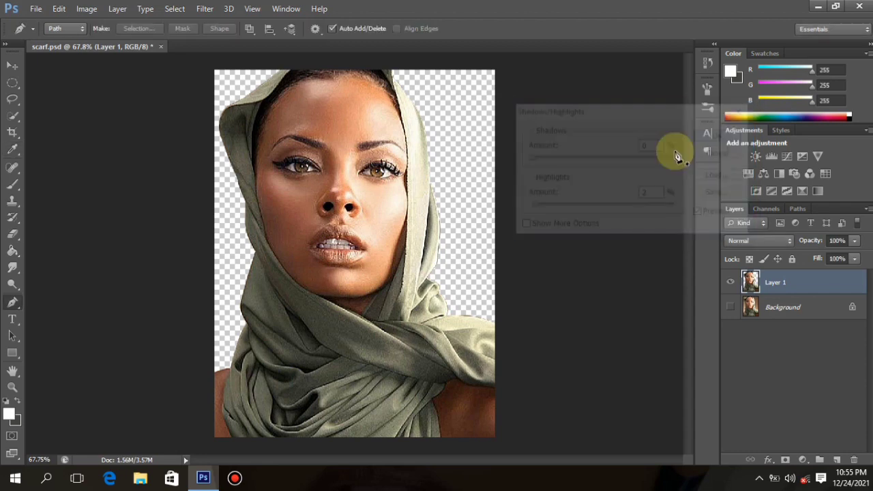
# Step: Open the Selective Color adjustment for Layer 1 and choose Greens as the colour range
pyautogui.click(87, 9)
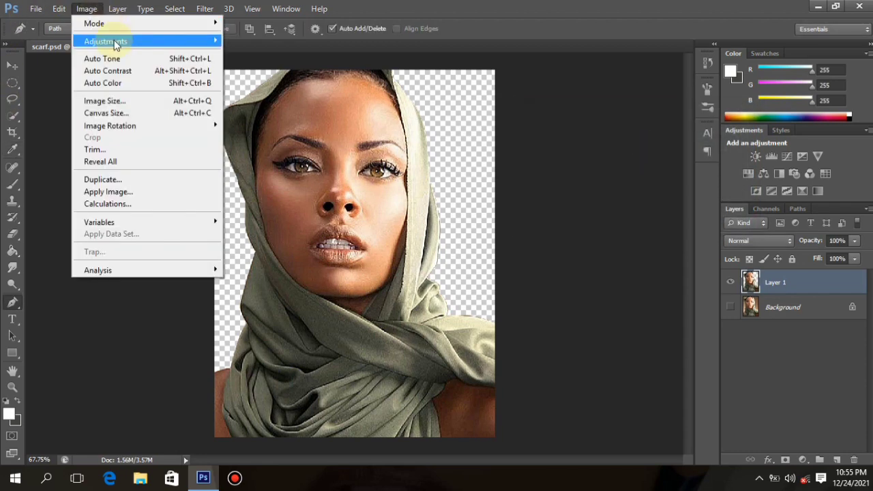
pyautogui.moveTo(139, 46)
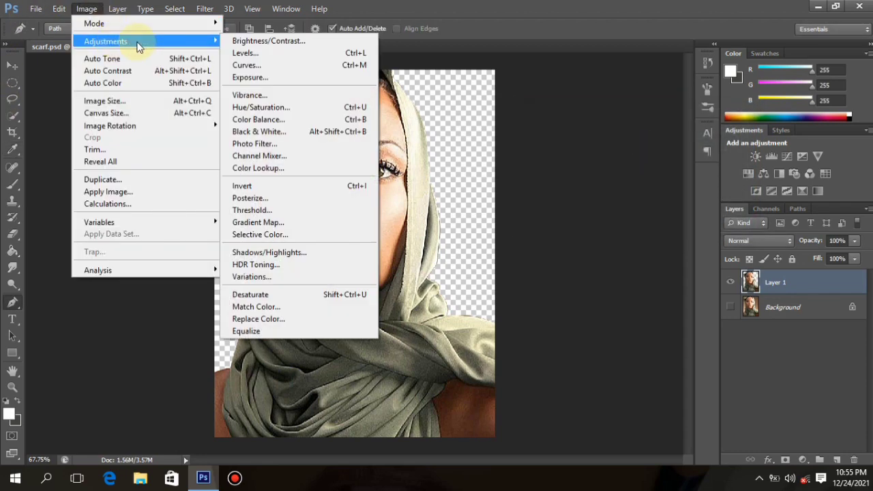
pyautogui.click(281, 234)
pyautogui.moveTo(522, 69); pyautogui.dragTo(672, 57)
pyautogui.click(689, 108)
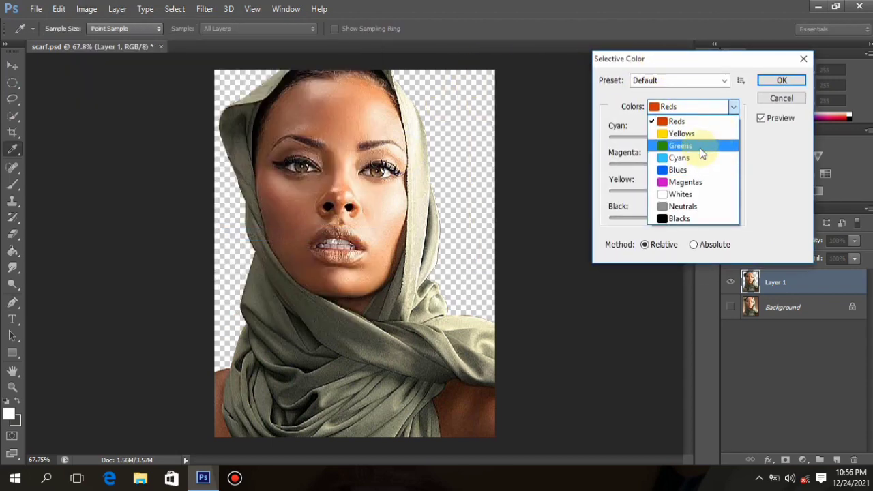
pyautogui.click(702, 147)
# Step: Try lowering the cyan of the Greens to -100%
pyautogui.click(629, 137)
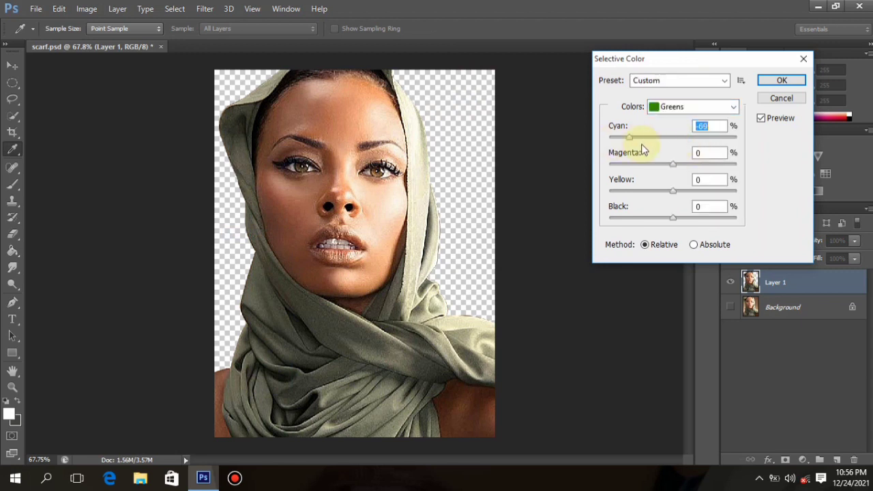
pyautogui.moveTo(617, 152); pyautogui.dragTo(697, 168)
pyautogui.press('Down')
pyautogui.press('Down')
pyautogui.press('Down')
pyautogui.press('Down')
pyautogui.press('Down')
pyautogui.press('Down')
pyautogui.press('Down')
pyautogui.press('Down')
pyautogui.press('Down')
pyautogui.press('Down')
pyautogui.press('Down')
pyautogui.press('Down')
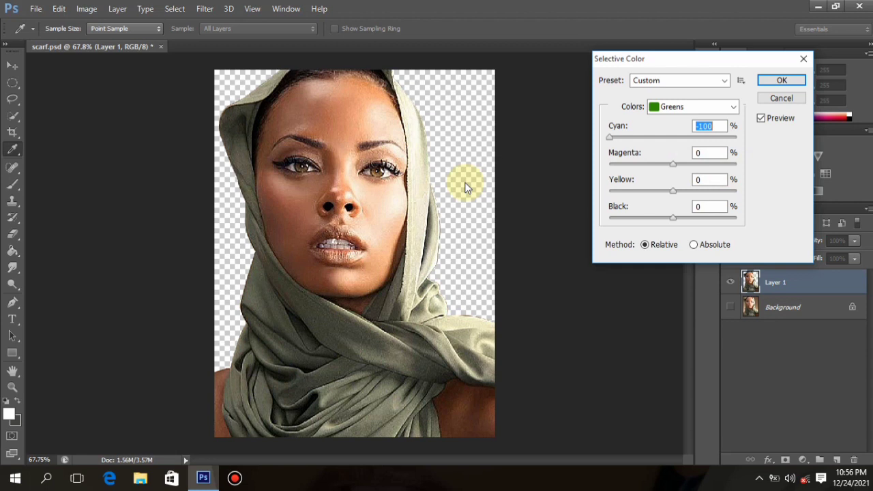
# Step: Set the Greens to cyan +100%, magenta -100%, yellow -100% and black +100%, and apply the Selective Color adjustment
pyautogui.moveTo(788, 184); pyautogui.dragTo(403, 208)
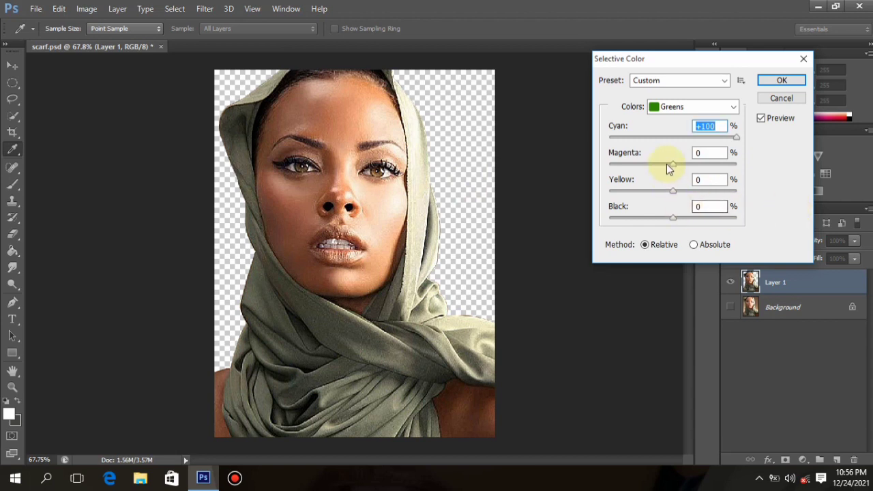
pyautogui.hotkey('ctrl', 'z')
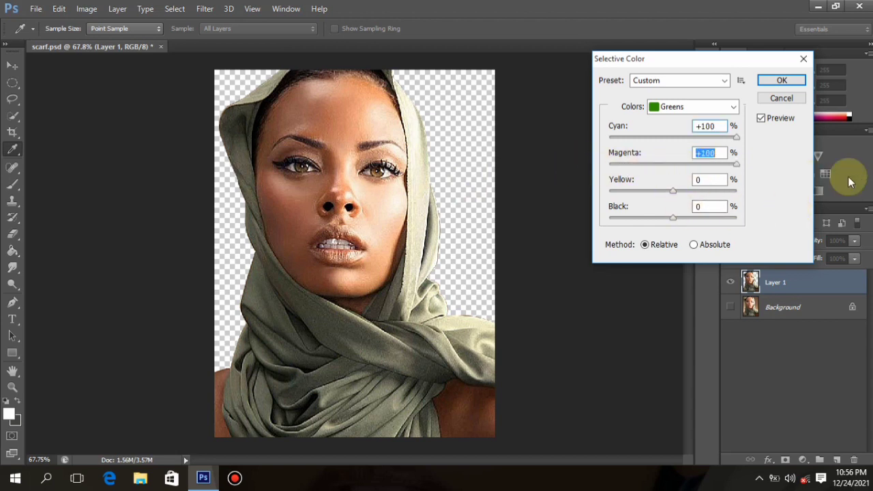
pyautogui.click(628, 165)
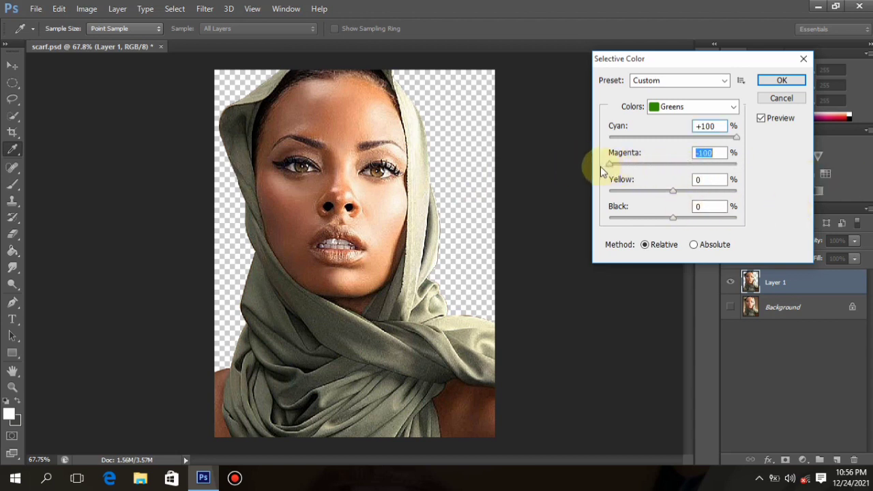
pyautogui.moveTo(674, 192); pyautogui.dragTo(573, 193)
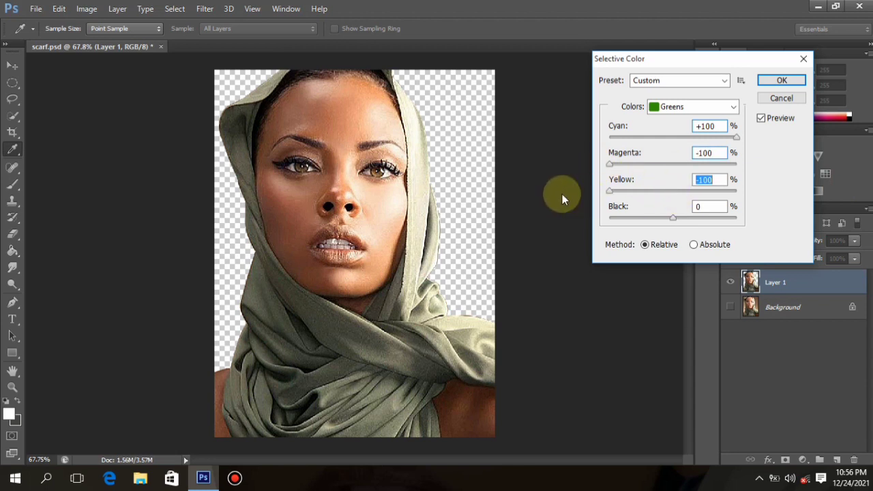
pyautogui.moveTo(733, 206); pyautogui.dragTo(778, 205)
pyautogui.moveTo(675, 219); pyautogui.dragTo(766, 230)
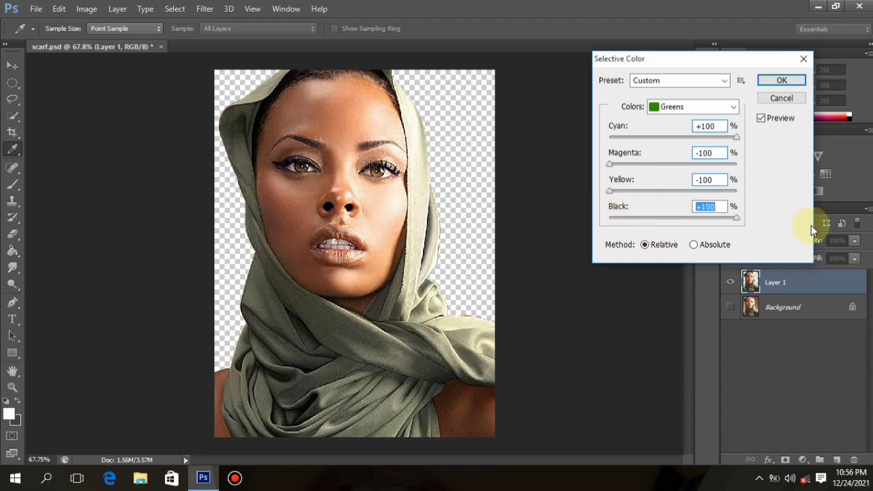
pyautogui.click(782, 80)
pyautogui.press('p')
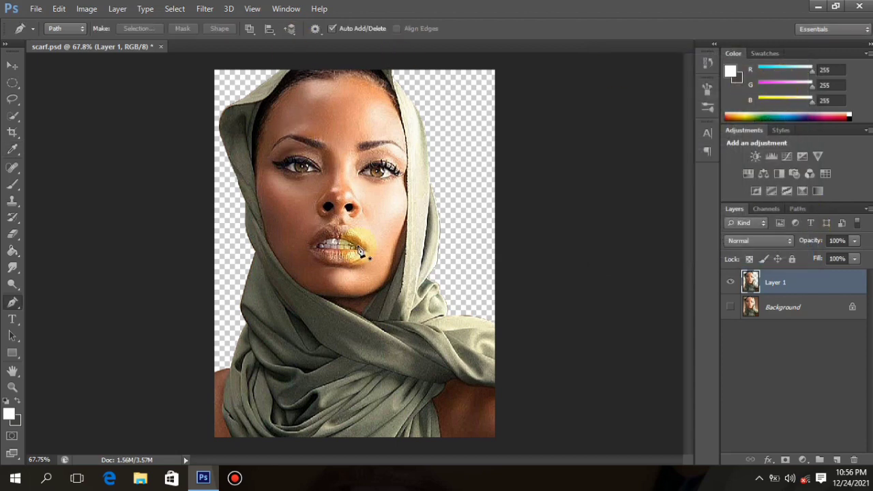
# Step: Examine the adjusted portrait's facial detail and scarf texture at different magnifications
pyautogui.scroll(-2, 393, 292)
pyautogui.scroll(3, 393, 292)
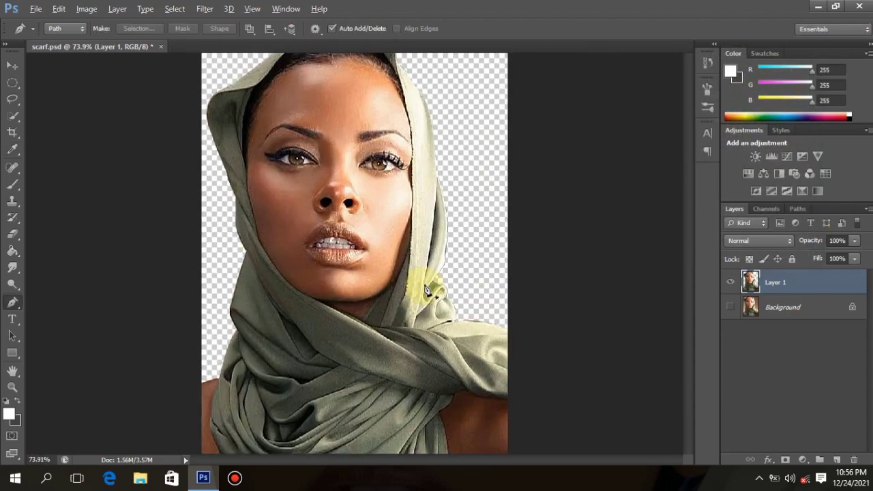
pyautogui.scroll(-2, 426, 292)
pyautogui.scroll(2, 426, 292)
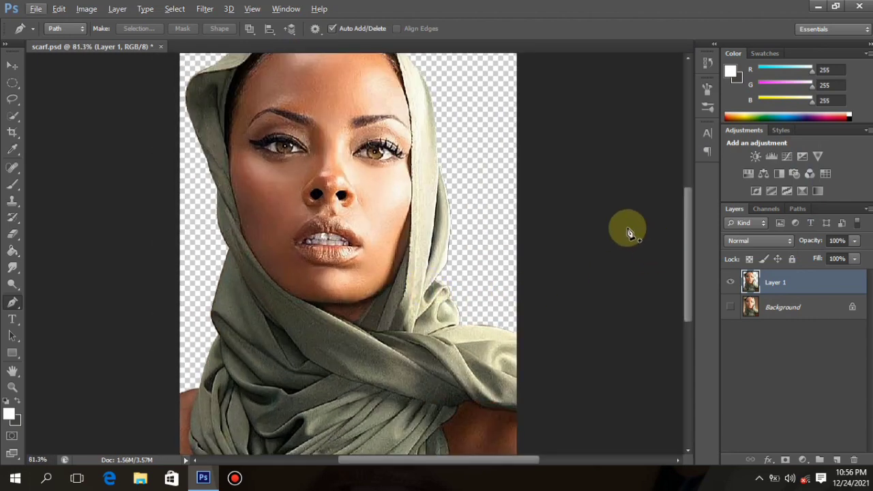
pyautogui.scroll(1, 298, 233)
pyautogui.scroll(1, 299, 234)
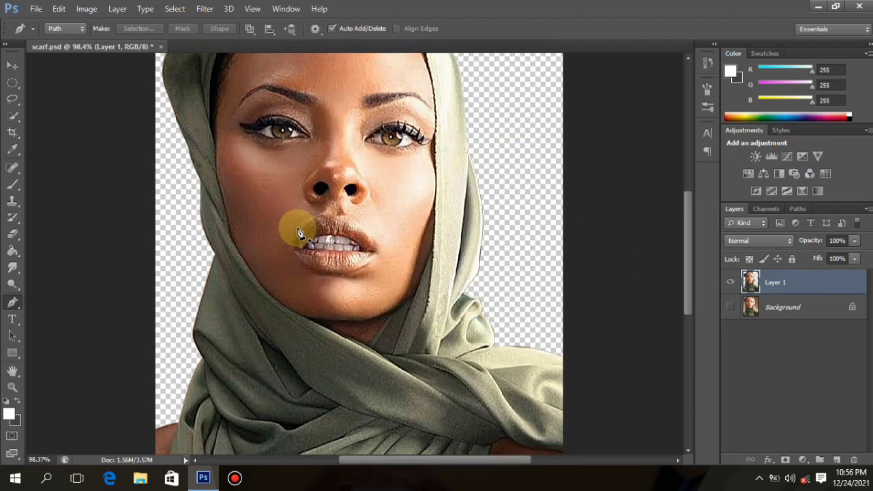
pyautogui.scroll(-2, 298, 233)
pyautogui.scroll(1, 298, 233)
pyautogui.scroll(-1, 328, 185)
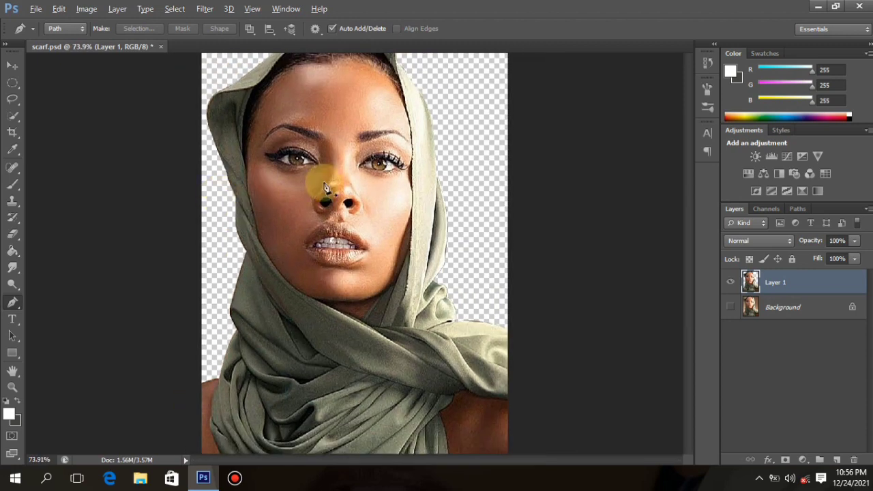
pyautogui.scroll(1, 327, 185)
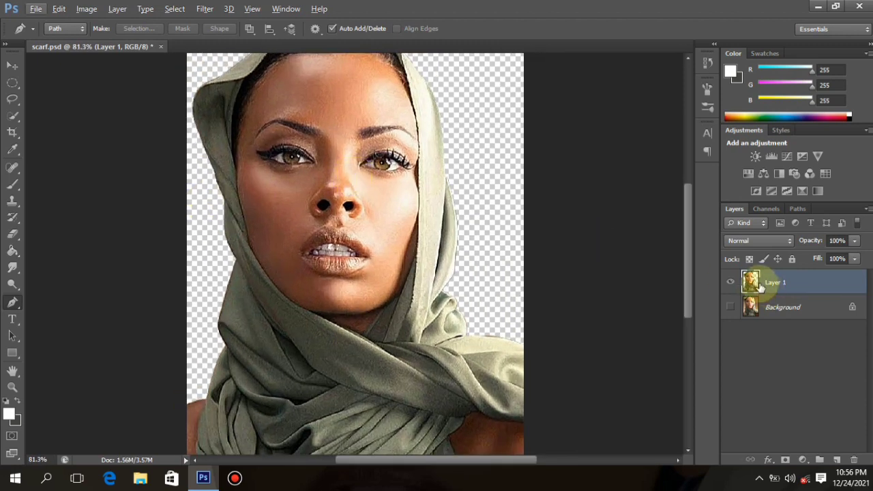
# Step: Duplicate Layer 1 twice
pyautogui.hotkey('ctrl', 'j')
pyautogui.hotkey('ctrl', 'j')
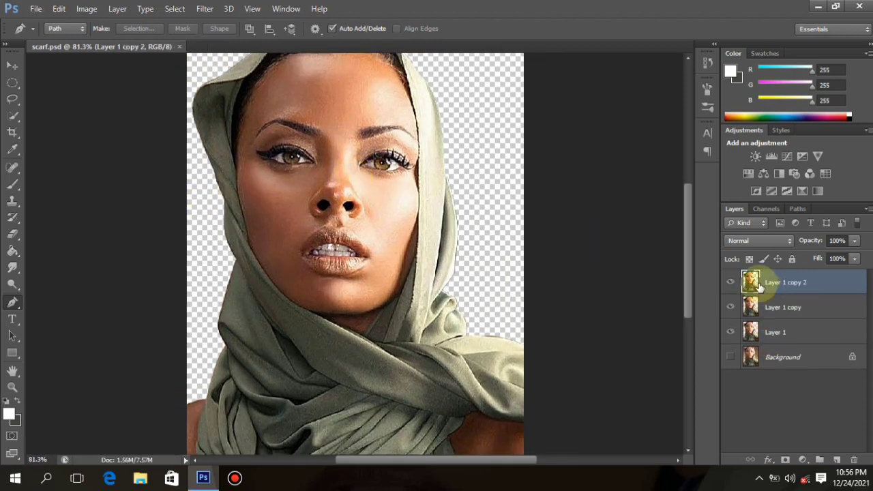
# Step: Trace a Pen path along the scarf's inner edge from beside the left-hand eye up to the hairline
pyautogui.scroll(-2, 347, 154)
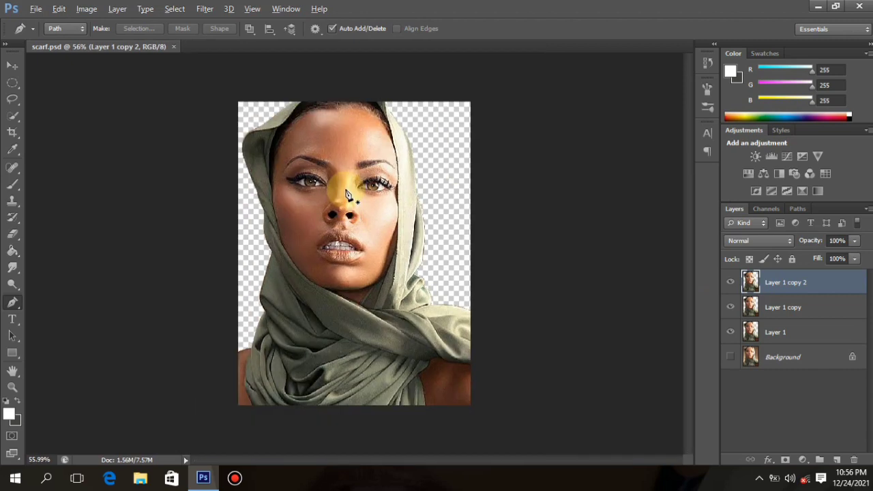
pyautogui.scroll(5, 347, 196)
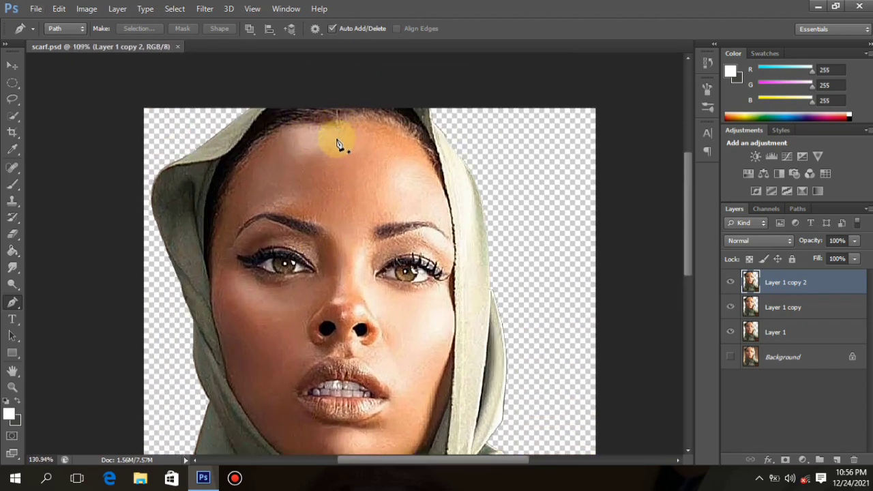
pyautogui.scroll(3, 338, 141)
pyautogui.scroll(-4, 337, 140)
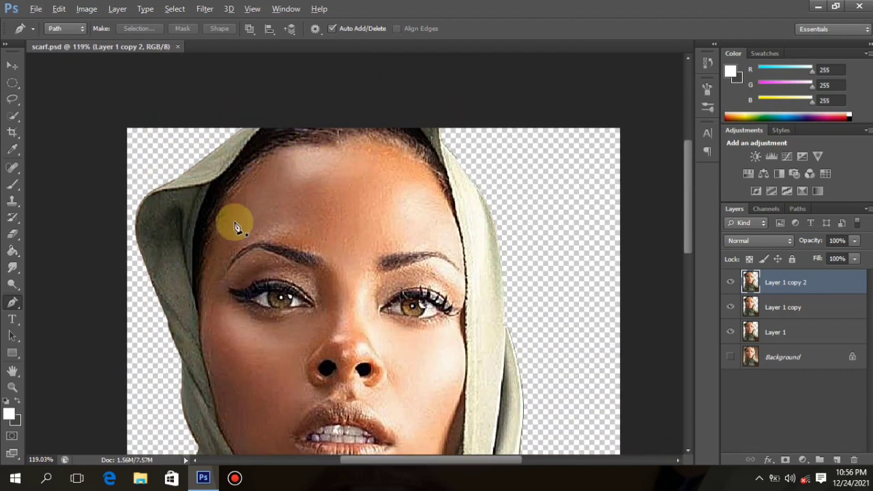
pyautogui.scroll(1, 237, 227)
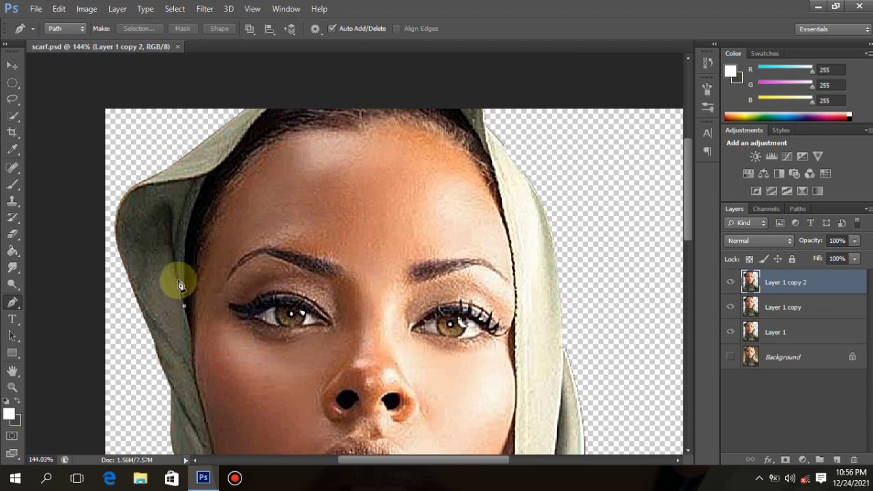
pyautogui.scroll(1, 200, 191)
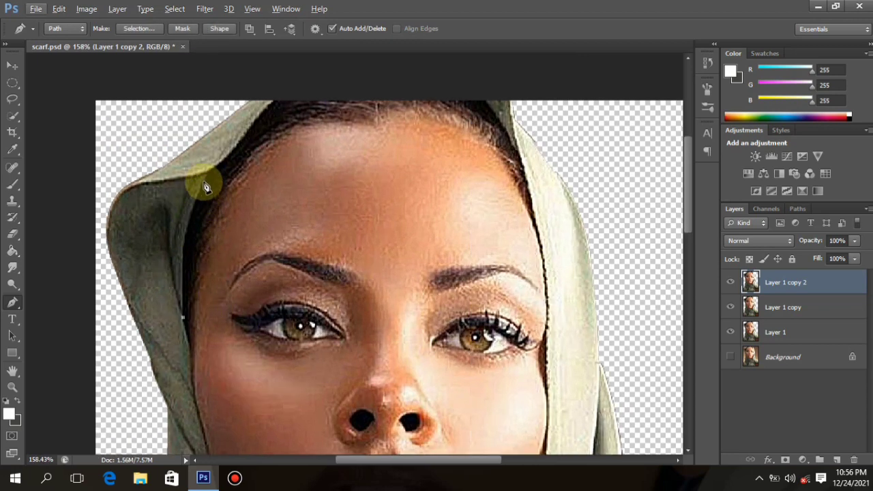
pyautogui.moveTo(206, 176); pyautogui.dragTo(238, 144)
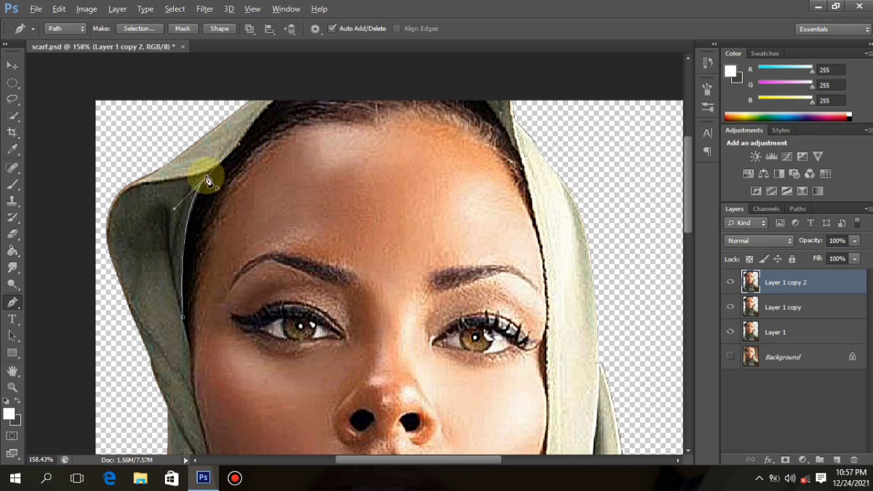
pyautogui.keyDown('alt'); pyautogui.click(207, 177); pyautogui.keyUp('alt')
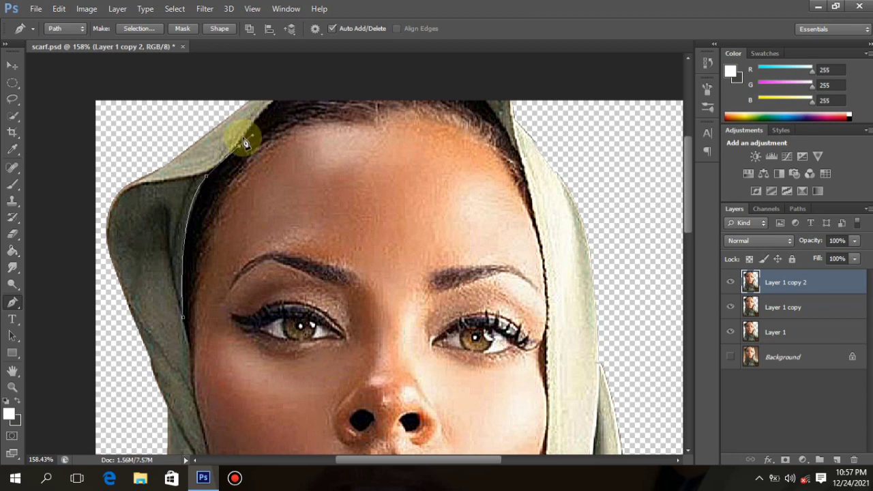
pyautogui.click(241, 141)
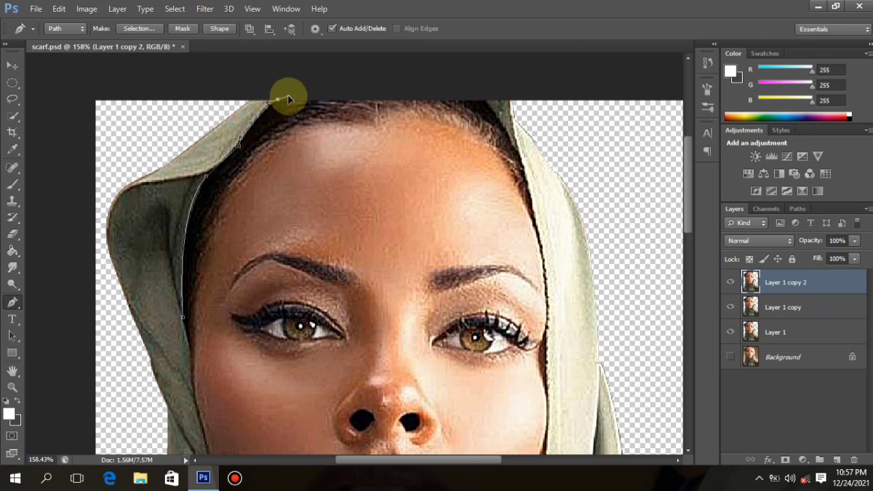
# Step: Continue the path above the hair, just outside the canvas, and down the scarf's inner edge beside the right-hand side of the forehead
pyautogui.moveTo(419, 52); pyautogui.dragTo(492, 106)
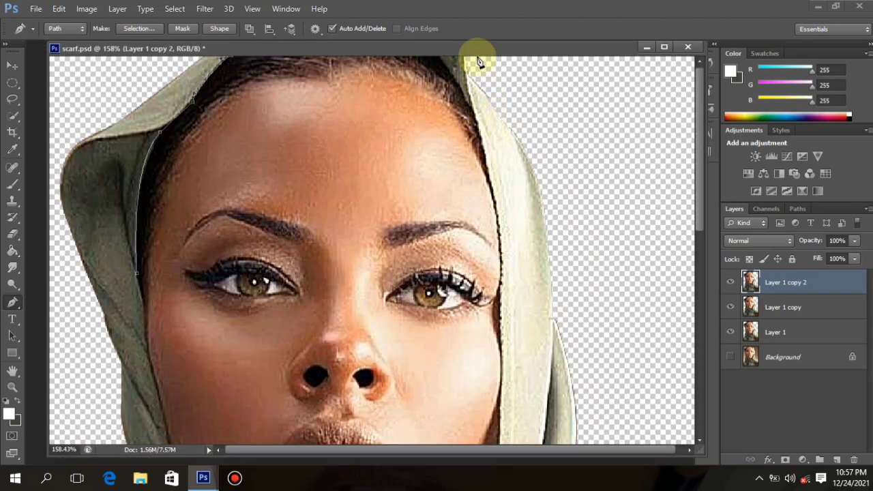
pyautogui.moveTo(480, 61); pyautogui.dragTo(501, 50)
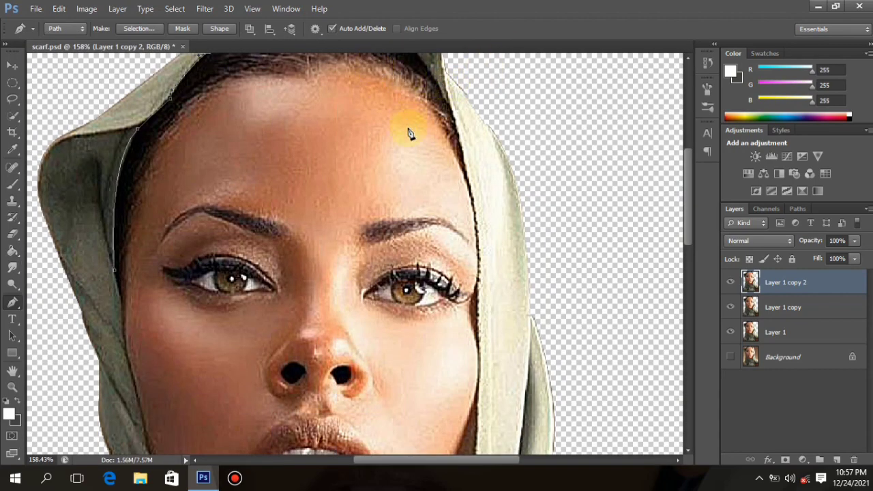
pyautogui.scroll(-4, 409, 146)
pyautogui.scroll(5, 362, 73)
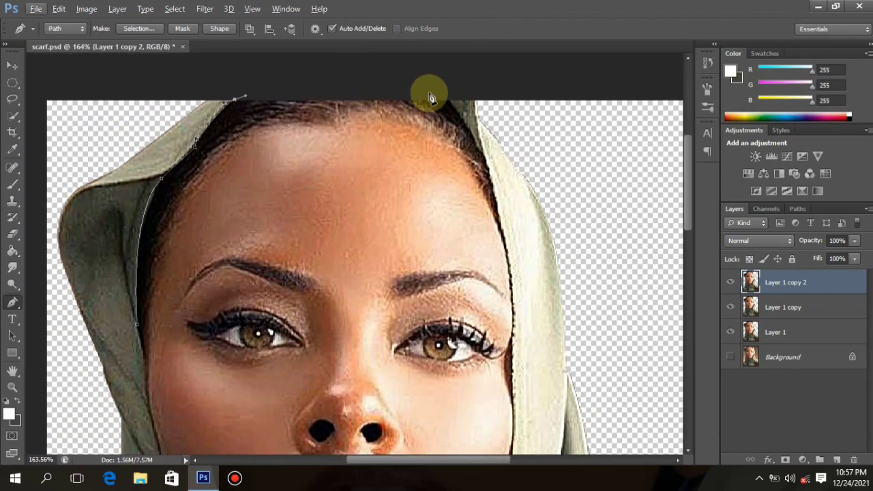
pyautogui.moveTo(431, 91); pyautogui.dragTo(435, 90)
pyautogui.moveTo(479, 147); pyautogui.dragTo(493, 192)
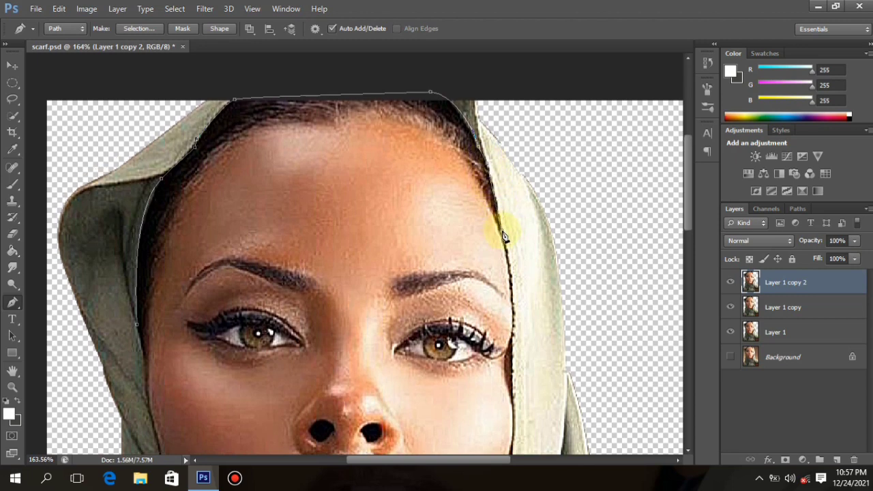
# Step: Extend the path down the scarf edge beside the right-hand cheek and jaw to the lowest visible point of the neck
pyautogui.scroll(-4, 505, 235)
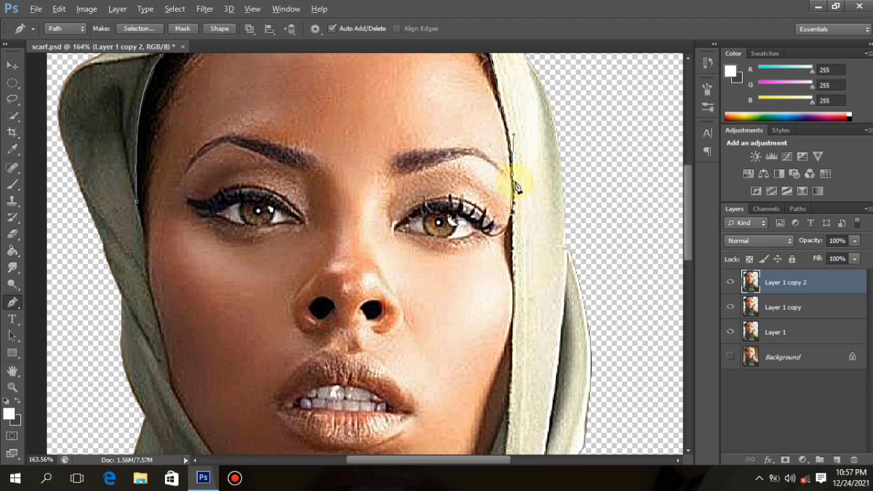
pyautogui.scroll(-1, 518, 198)
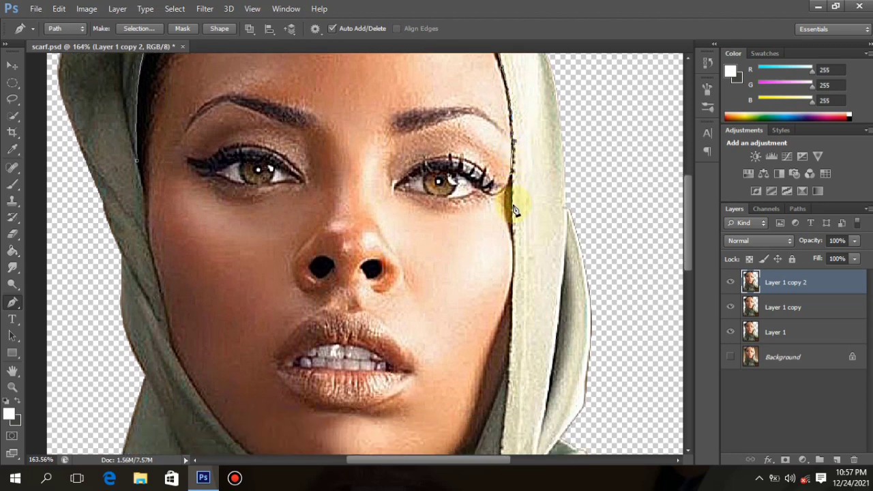
pyautogui.scroll(-2, 515, 215)
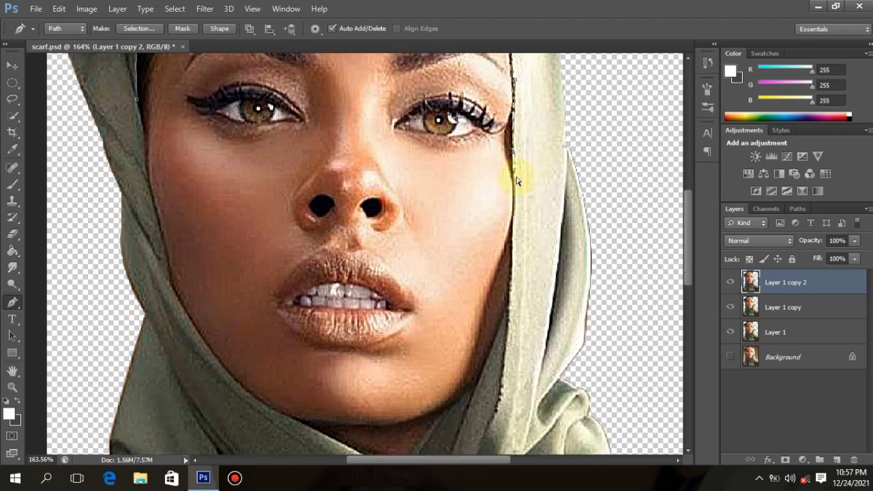
pyautogui.scroll(-2, 516, 211)
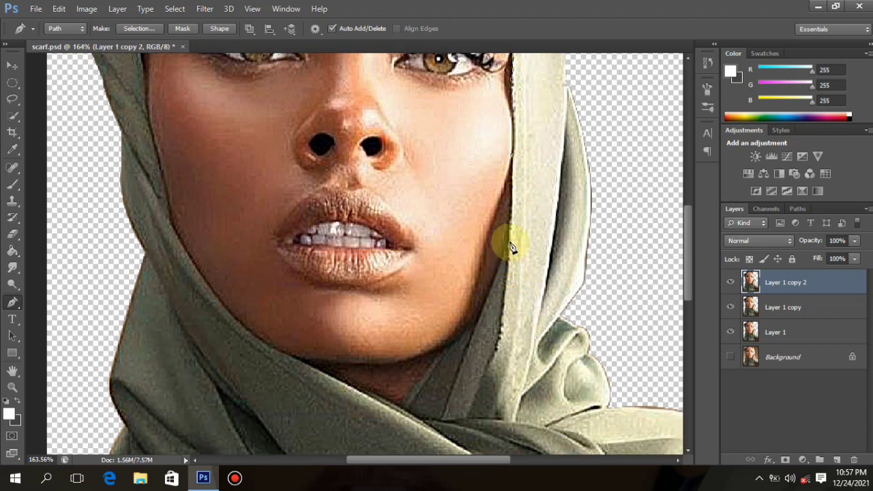
pyautogui.click(475, 325)
pyautogui.click(455, 343)
pyautogui.click(444, 350)
pyautogui.click(401, 406)
# Step: Continue the path from the neck under the chin and along the left-hand jawline
pyautogui.click(308, 364)
pyautogui.click(285, 354)
pyautogui.click(255, 337)
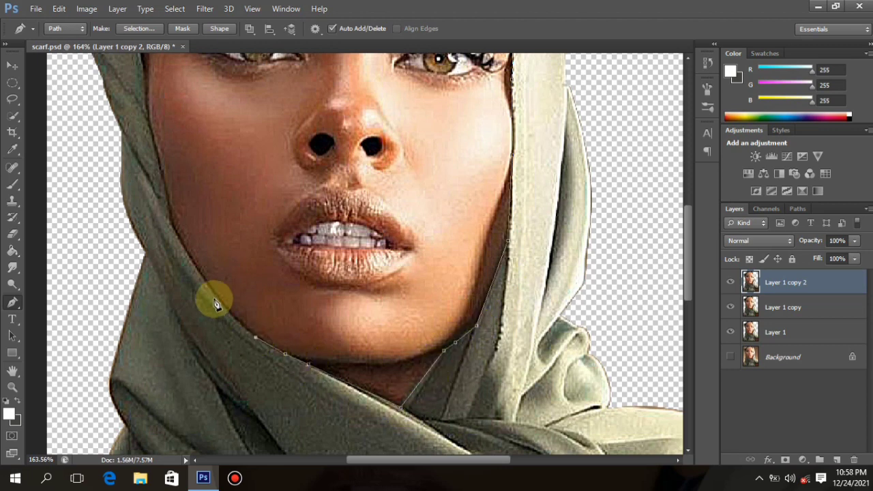
pyautogui.click(238, 323)
pyautogui.click(220, 301)
pyautogui.click(198, 271)
pyautogui.click(177, 237)
# Step: Follow the scarf edge up the left-hand cheek and close the face path at its starting anchor
pyautogui.scroll(2, 182, 244)
pyautogui.click(169, 259)
pyautogui.click(159, 223)
pyautogui.scroll(2, 159, 224)
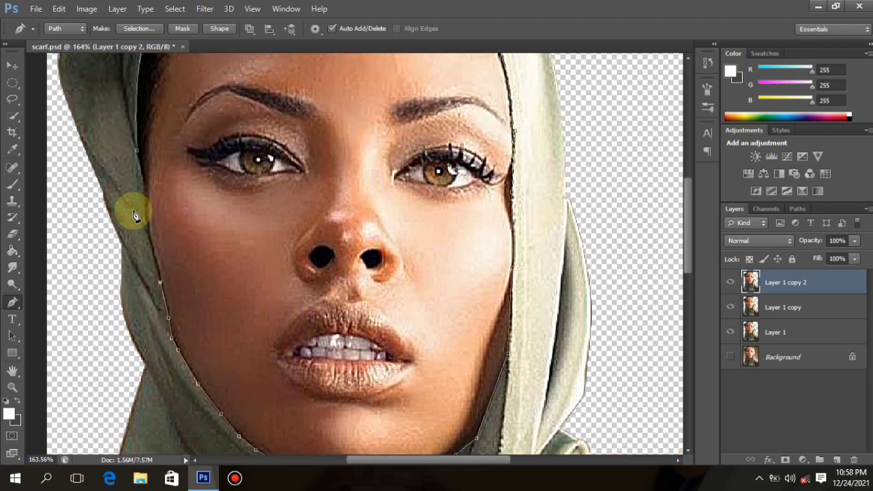
pyautogui.click(150, 231)
pyautogui.click(144, 183)
pyautogui.click(137, 151)
# Step: Start a second subpath at the canvas's bottom edge, following the scarf border up and over the right-hand shoulder's inner corner
pyautogui.scroll(-5, 348, 349)
pyautogui.scroll(4, 466, 385)
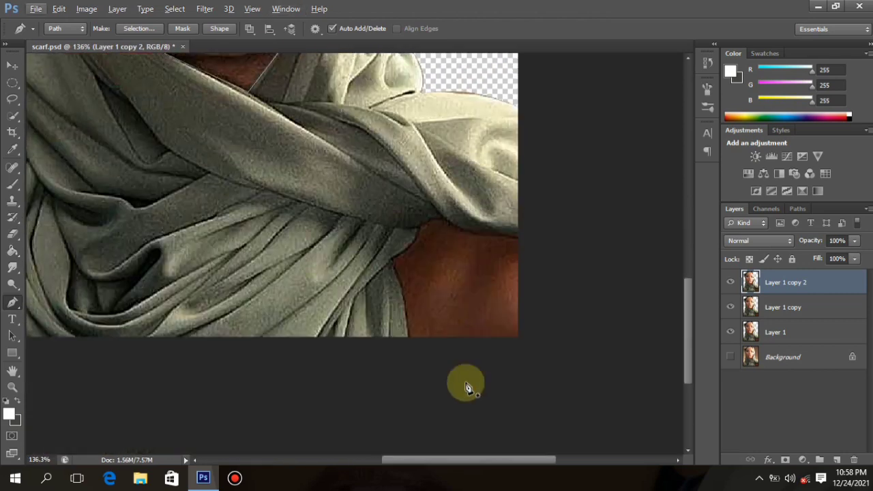
pyautogui.scroll(3, 433, 361)
pyautogui.click(396, 339)
pyautogui.click(370, 215)
pyautogui.scroll(2, 392, 205)
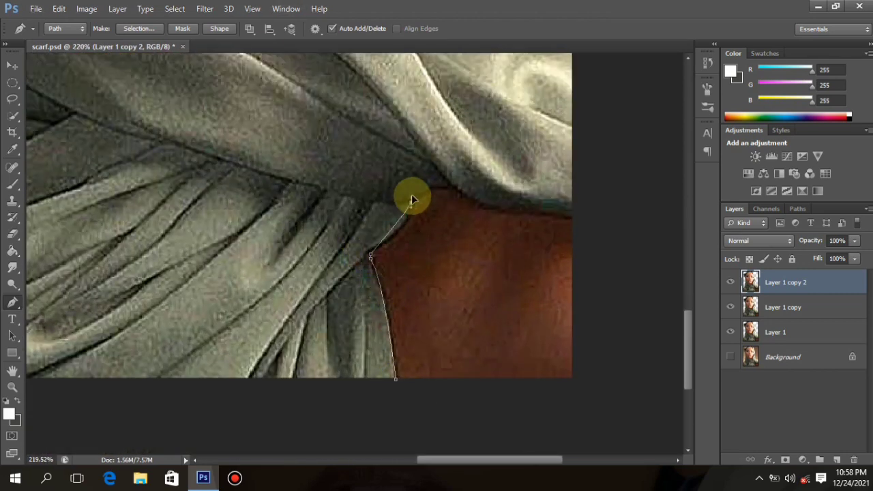
pyautogui.hotkey('ctrl', 'z')
pyautogui.click(369, 251)
pyautogui.moveTo(411, 205); pyautogui.dragTo(479, 207)
pyautogui.keyDown('alt'); pyautogui.click(411, 204); pyautogui.keyUp('alt')
pyautogui.keyDown('alt'); pyautogui.click(456, 191); pyautogui.keyUp('alt')
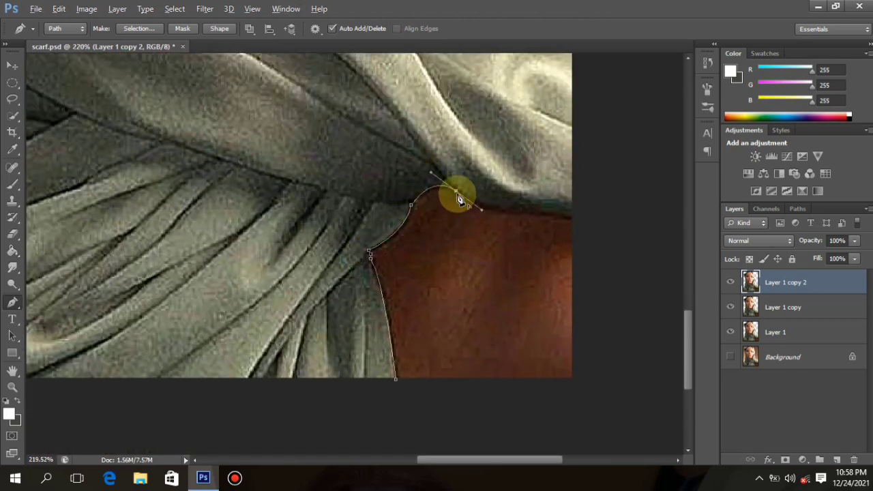
# Step: Continue the shoulder subpath along the scarf to the canvas's right edge and close it around the outside of the shoulder
pyautogui.moveTo(533, 214); pyautogui.dragTo(589, 214)
pyautogui.hotkey('ctrl', 'z')
pyautogui.moveTo(530, 210); pyautogui.dragTo(571, 204)
pyautogui.keyDown('alt'); pyautogui.click(531, 209); pyautogui.keyUp('alt')
pyautogui.click(574, 217)
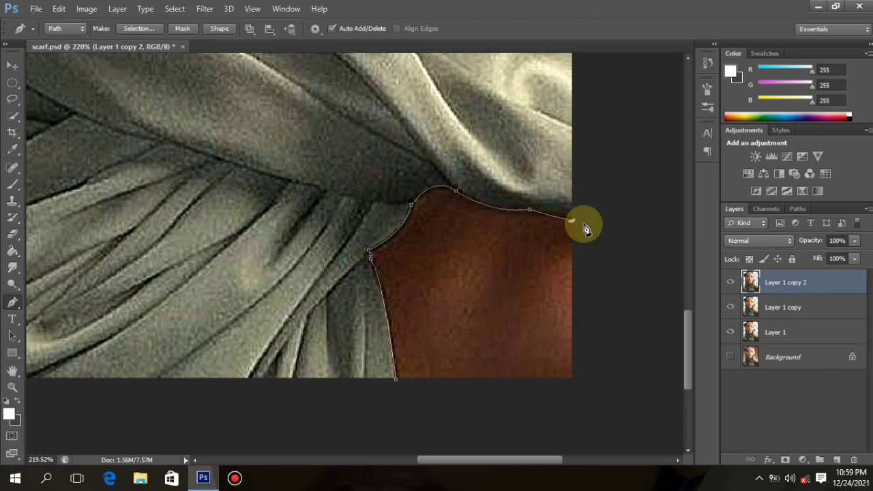
pyautogui.moveTo(597, 255); pyautogui.dragTo(504, 469)
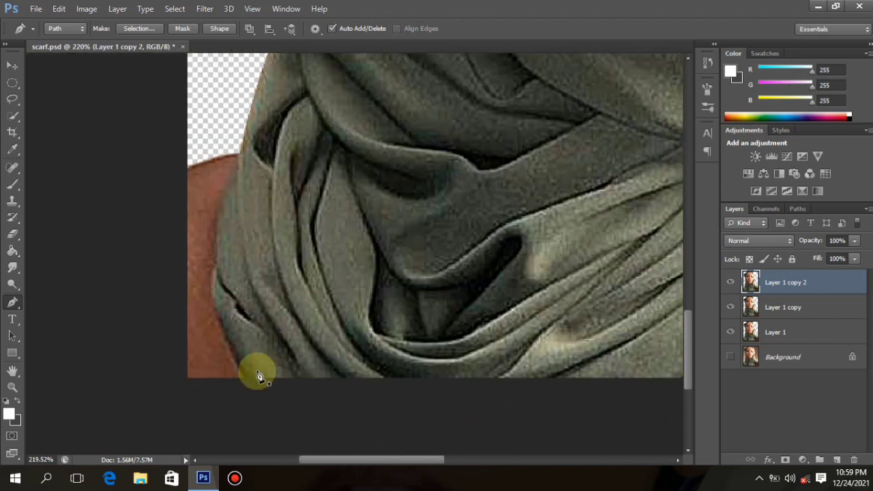
# Step: Trace a closed subpath around the left-hand shoulder, following the scarf edge upward and returning outside the canvas
pyautogui.click(220, 317)
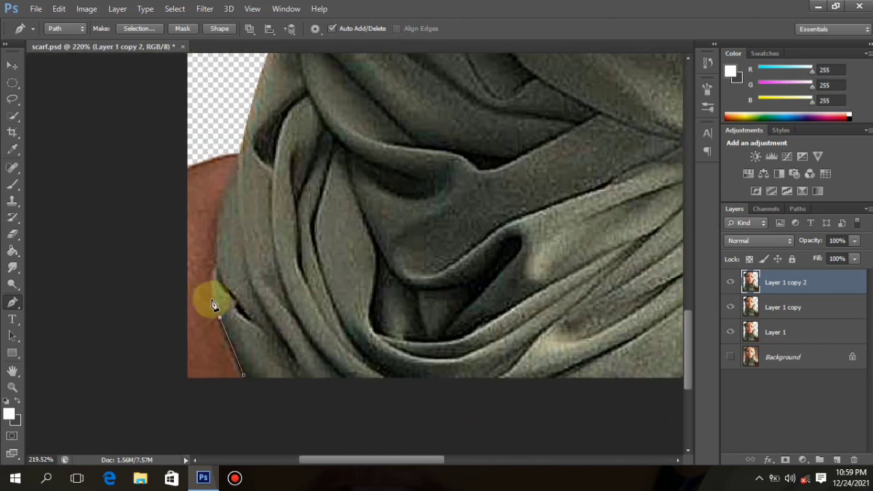
pyautogui.click(212, 293)
pyautogui.click(215, 260)
pyautogui.moveTo(240, 165); pyautogui.dragTo(252, 160)
pyautogui.keyDown('alt'); pyautogui.click(240, 161); pyautogui.keyUp('alt')
pyautogui.click(171, 129)
pyautogui.click(115, 265)
pyautogui.click(142, 403)
pyautogui.click(244, 375)
# Step: Copy the face and shoulder areas enclosed by the paths from Layer 1 copy 2 to a new layer, and save the document
pyautogui.scroll(-5, 253, 386)
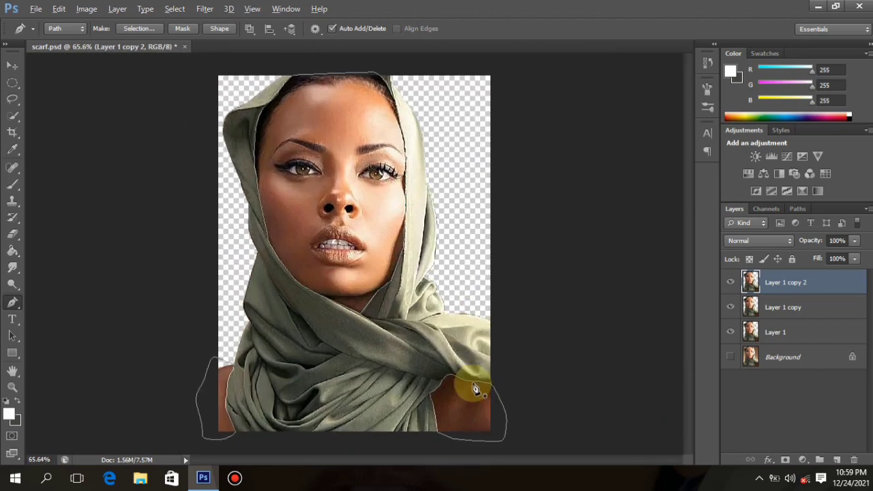
pyautogui.hotkey('ctrl', 'Return')
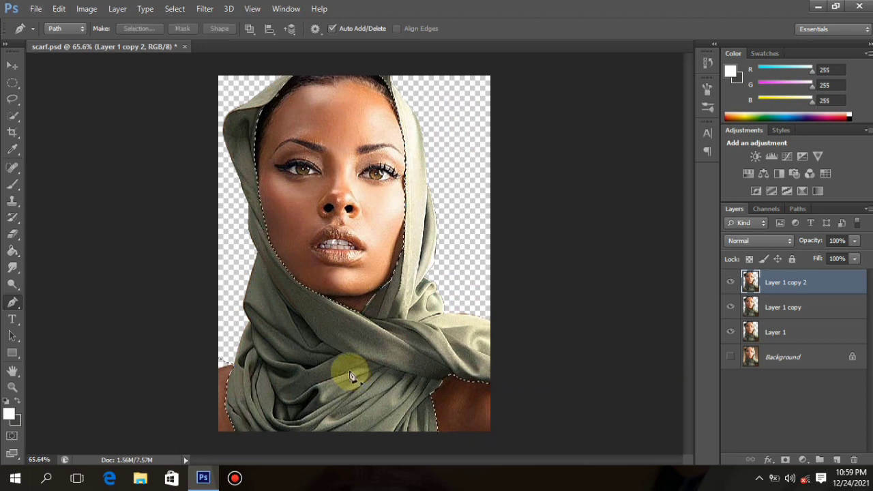
pyautogui.hotkey('ctrl', 'shift', 'alt', 'n')
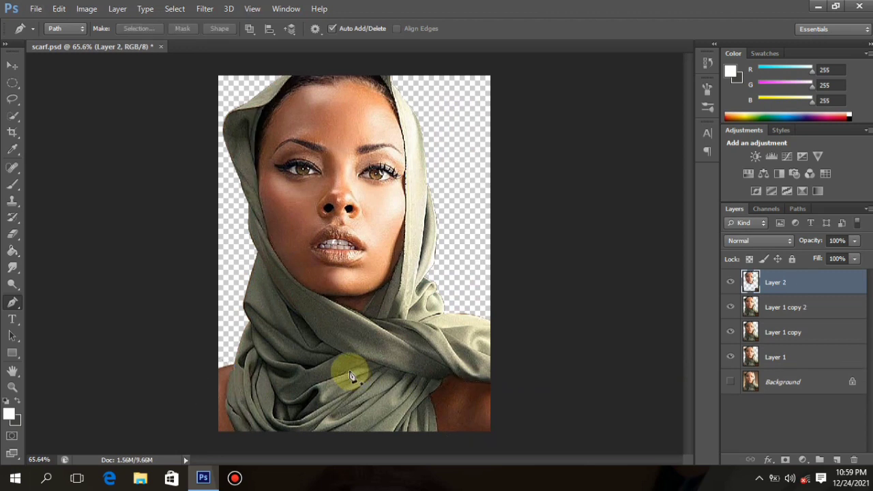
pyautogui.hotkey('ctrl', 's')
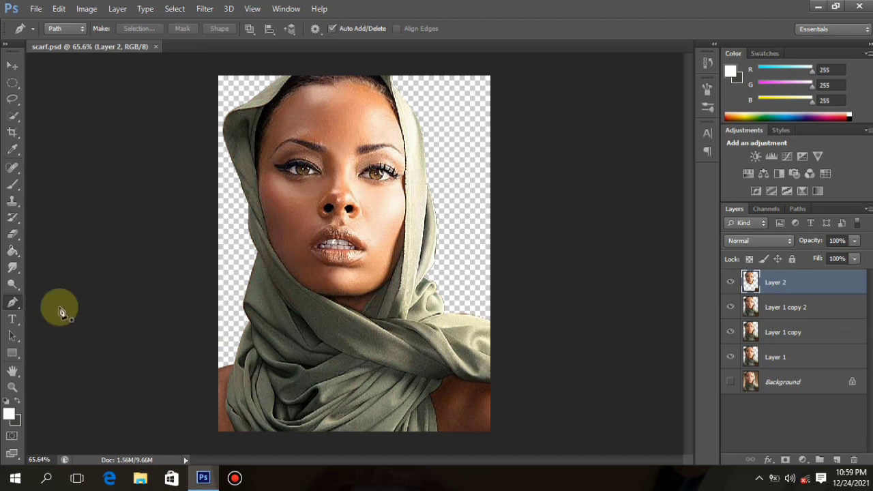
# Step: Hide Layer 1 copy 2, Layer 1 copy and Layer 1 to isolate the skin cut-out on Layer 2
pyautogui.click(731, 307)
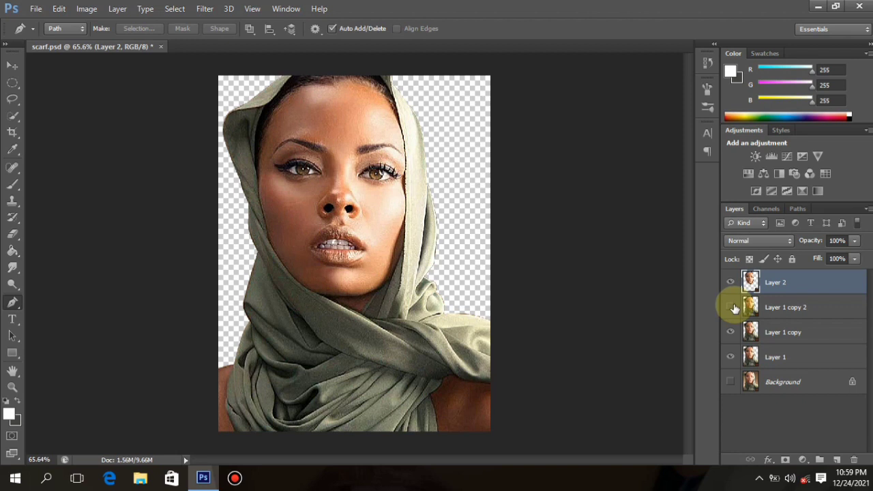
pyautogui.click(730, 283)
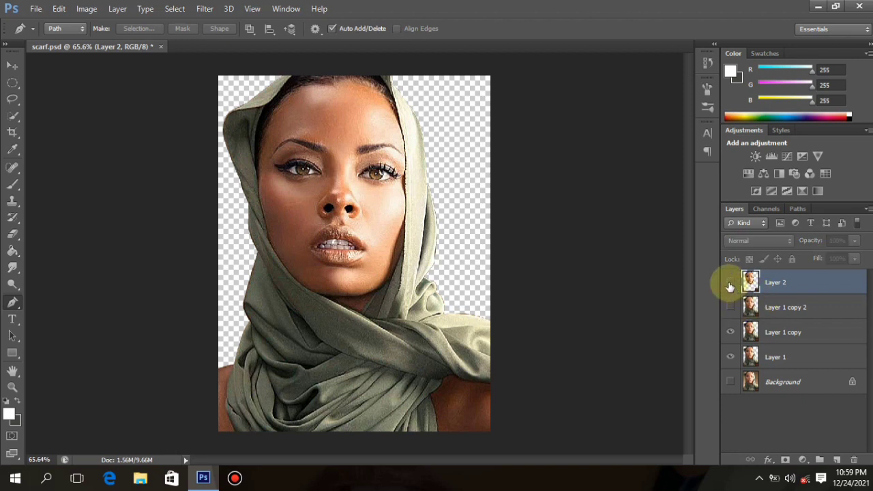
pyautogui.click(730, 283)
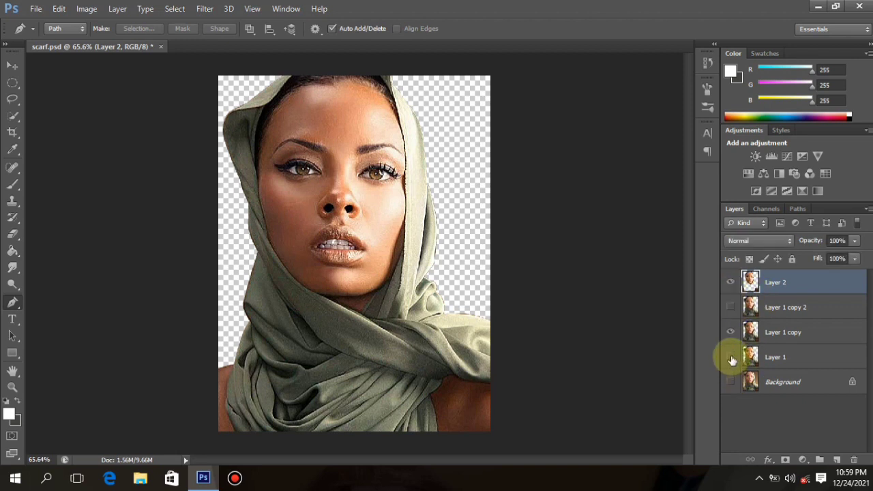
pyautogui.click(731, 332)
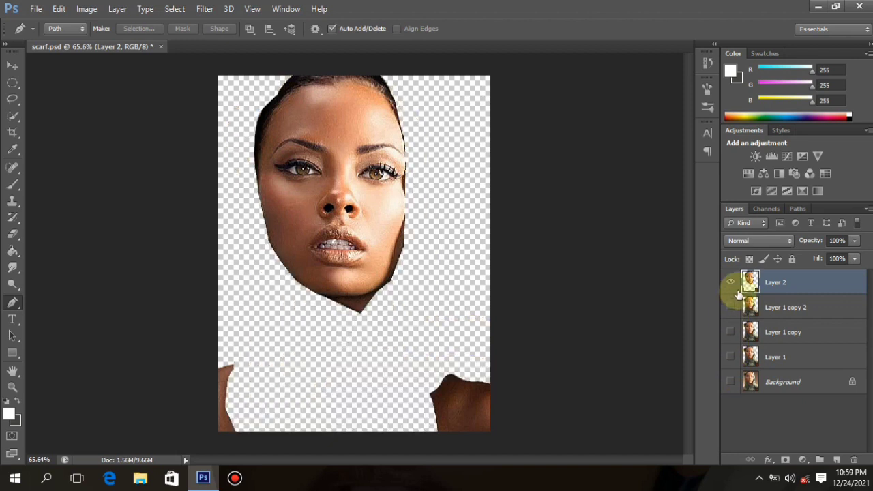
# Step: Toggle Layer 2 and Layer 1 copy 2 to compare them, leaving both layers shown
pyautogui.click(731, 283)
pyautogui.click(730, 306)
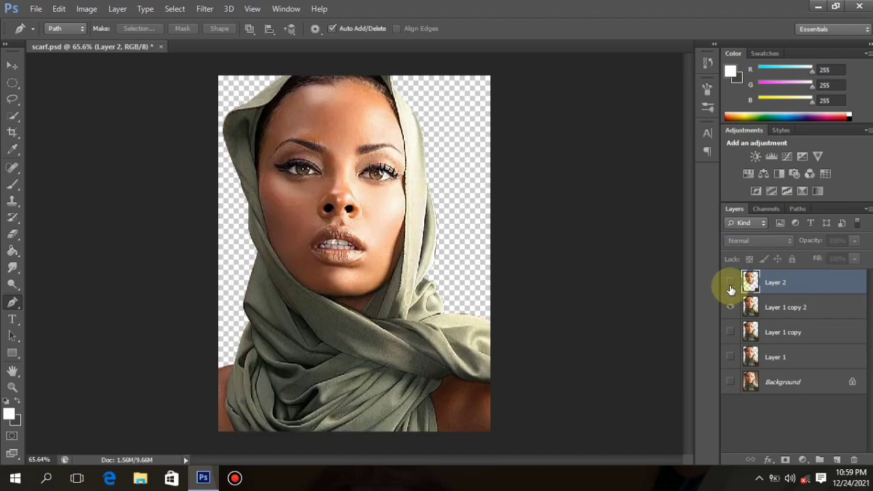
pyautogui.click(731, 283)
pyautogui.click(731, 283)
pyautogui.click(731, 310)
pyautogui.click(730, 282)
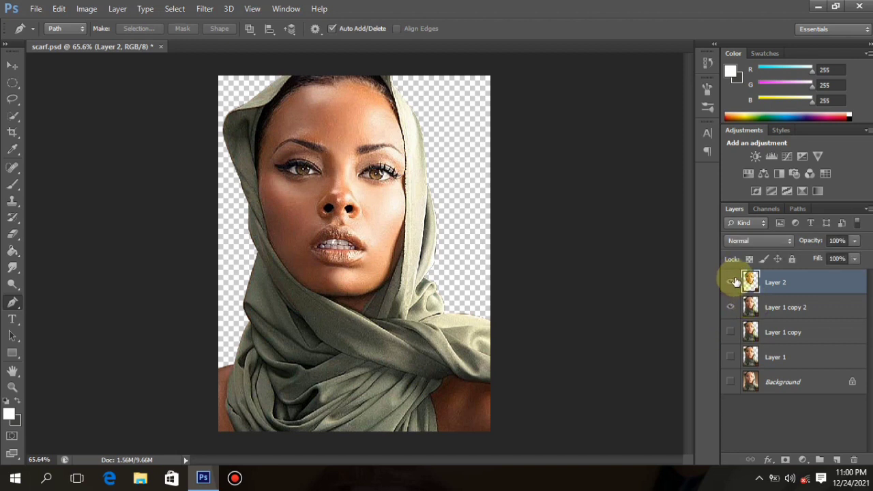
# Step: Delete the face and shoulder areas from Layer 1 copy 2 using Layer 2's outline as the selection, and deselect
pyautogui.keyDown('ctrl'); pyautogui.click(751, 283); pyautogui.keyUp('ctrl')
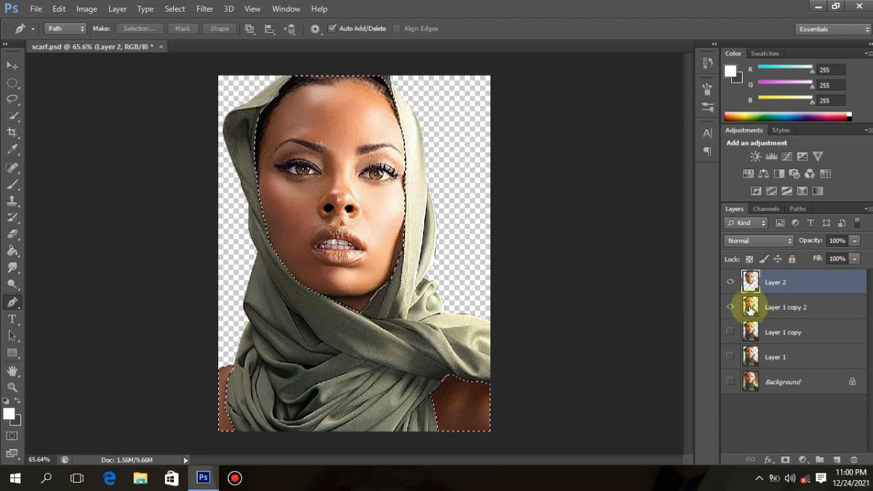
pyautogui.click(771, 310)
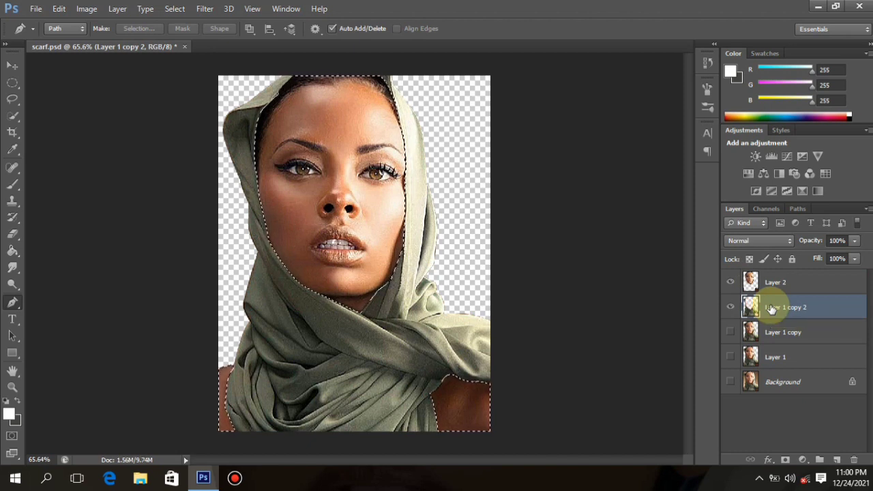
pyautogui.hotkey('ctrl', 'd')
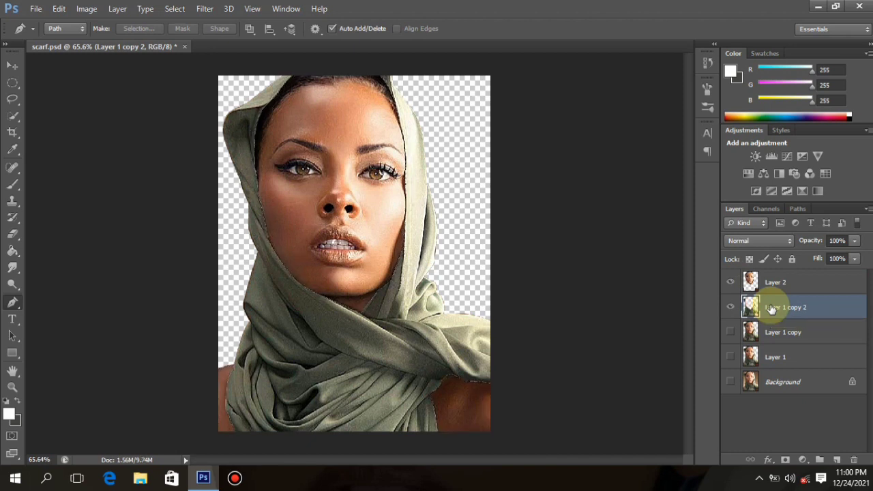
# Step: Toggle the visibility of Layer 2, Layer 1 copy 2 and Layer 1 copy to inspect the skin and scarf cut-outs separately
pyautogui.click(730, 332)
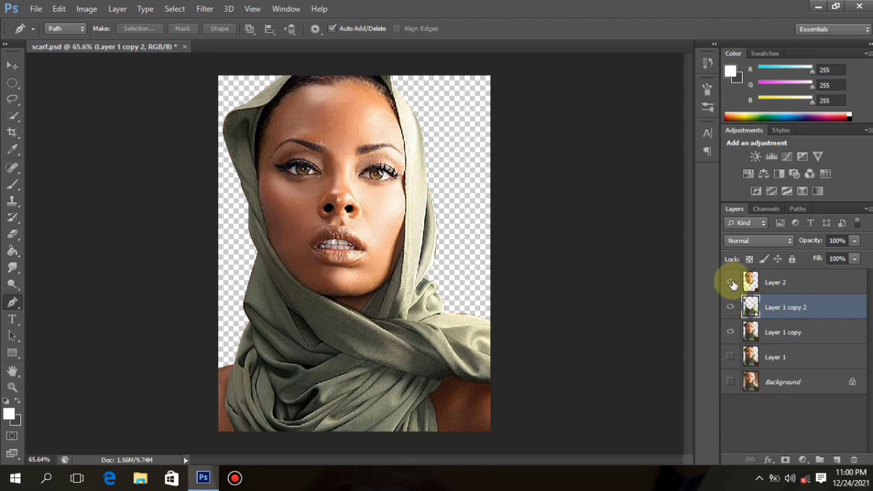
pyautogui.click(731, 307)
pyautogui.click(731, 307)
pyautogui.click(731, 333)
pyautogui.click(727, 312)
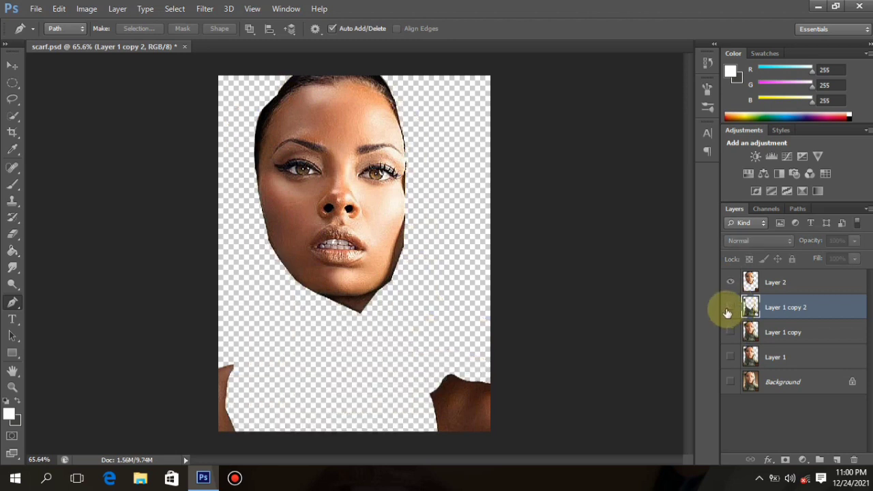
pyautogui.click(728, 307)
pyautogui.click(732, 282)
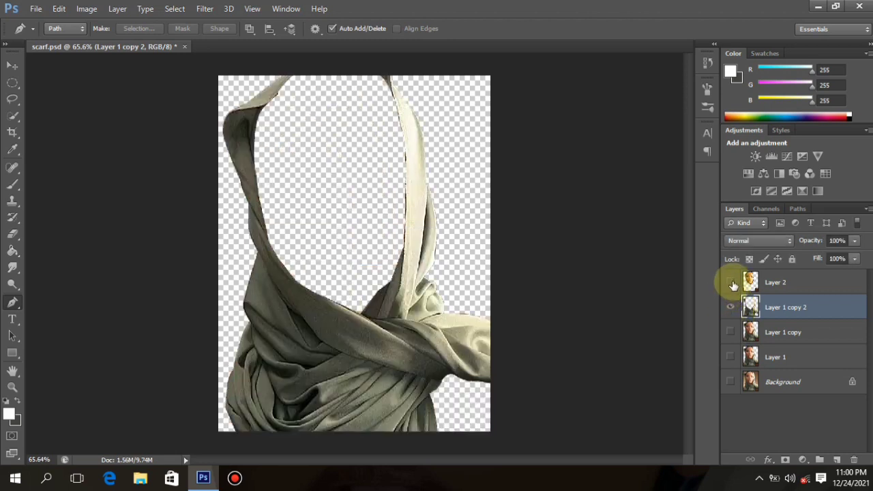
pyautogui.click(731, 283)
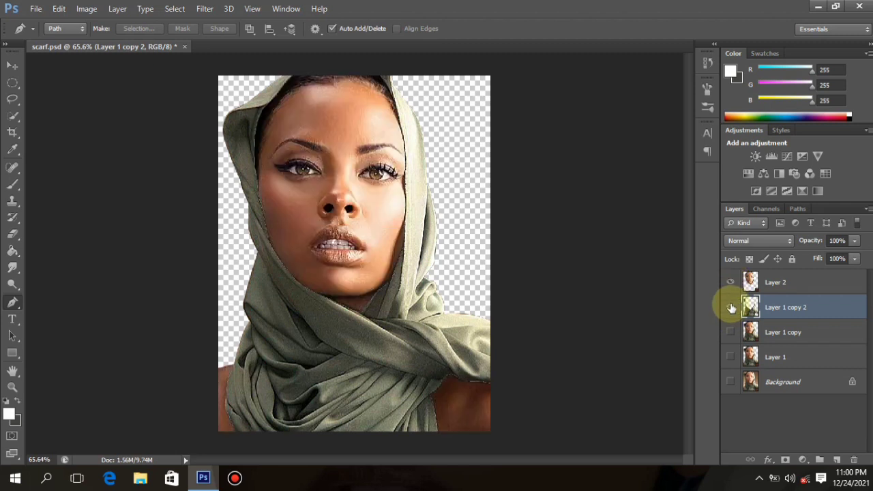
pyautogui.click(731, 309)
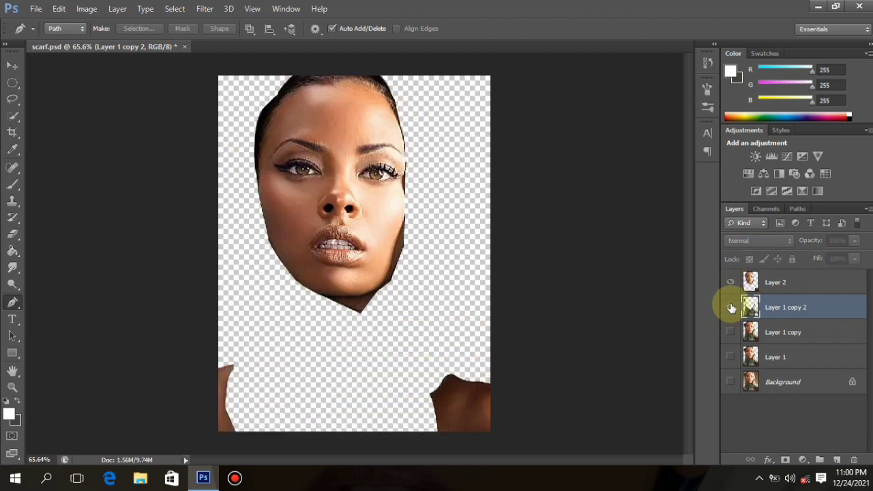
pyautogui.click(731, 308)
pyautogui.click(731, 307)
pyautogui.click(730, 305)
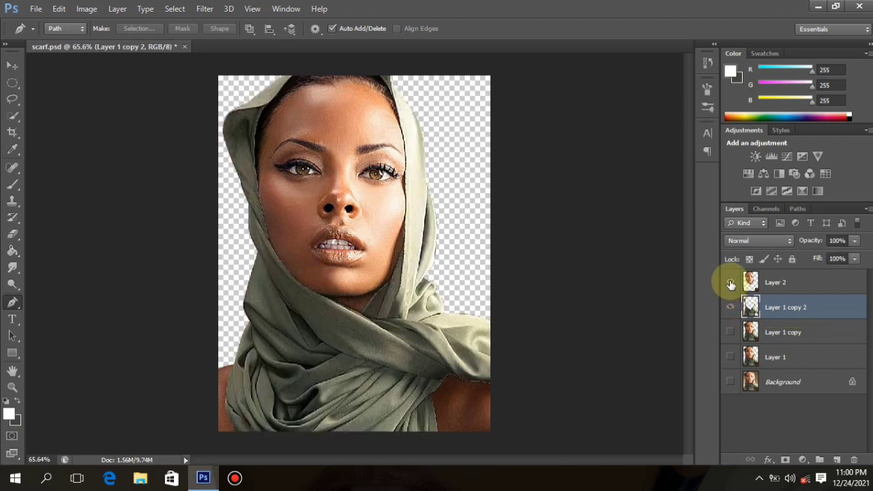
pyautogui.click(731, 283)
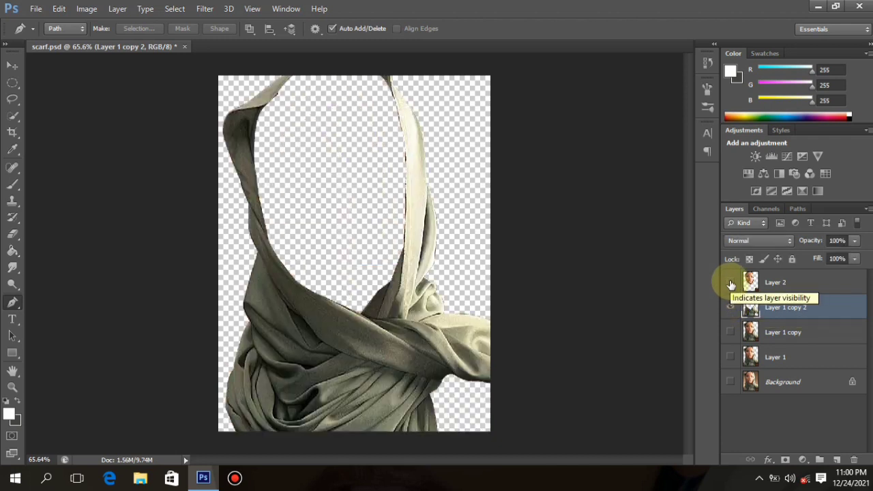
# Step: Show Layer 2, Layer 1 copy and Layer 1 again, and duplicate Layer 1
pyautogui.click(730, 282)
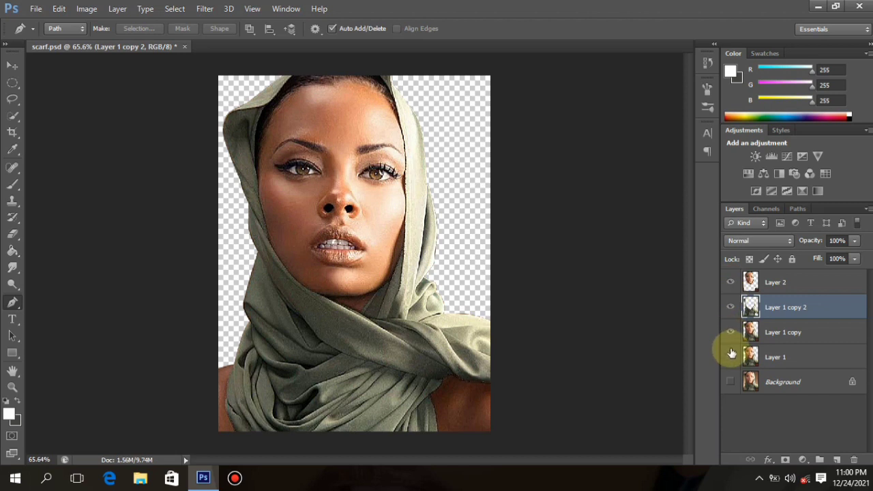
pyautogui.click(779, 357)
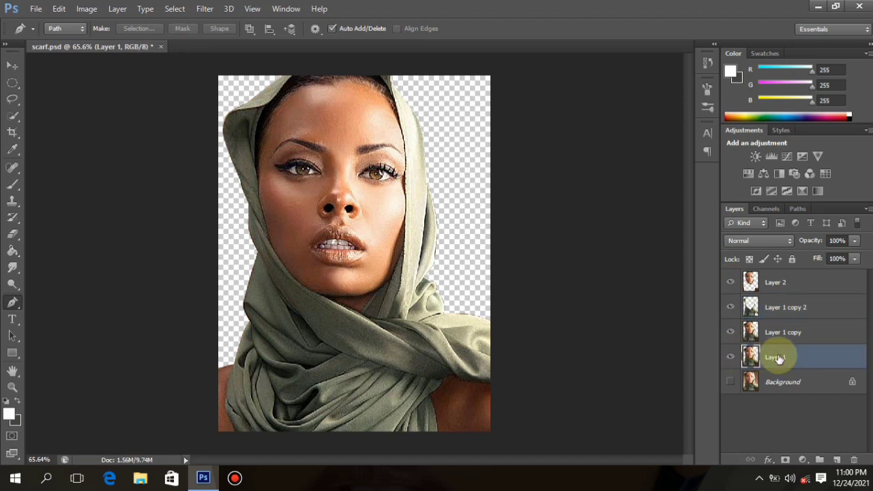
pyautogui.hotkey('ctrl', 'j')
# Step: With Layer 1 copy active, start a Pen path beside the left-hand eye and trace the hairline across the forehead
pyautogui.scroll(-1, 455, 214)
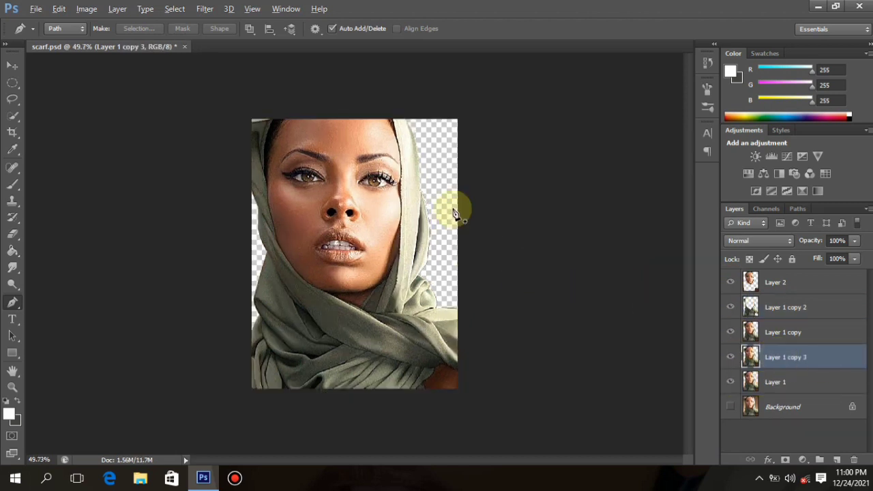
pyautogui.scroll(6, 355, 98)
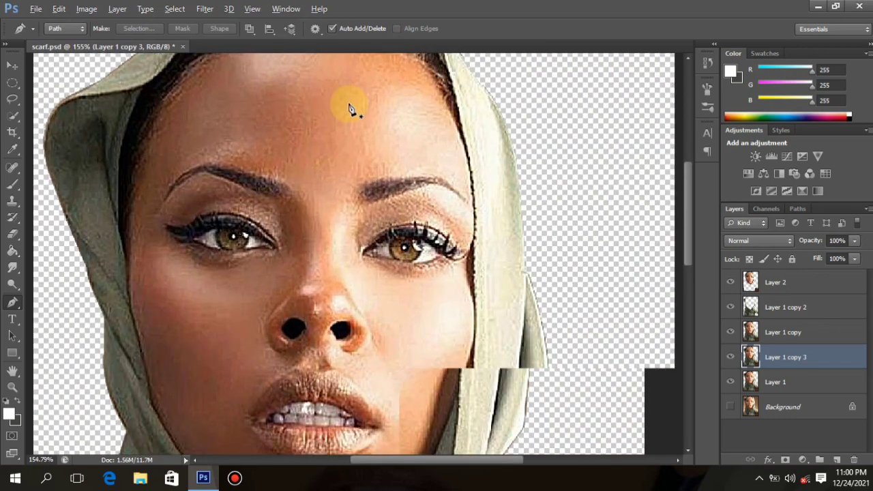
pyautogui.scroll(1, 349, 109)
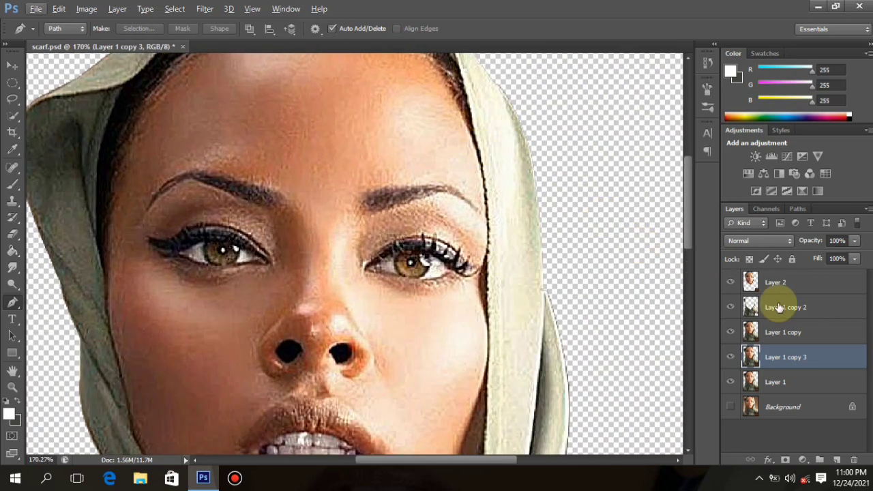
pyautogui.click(743, 328)
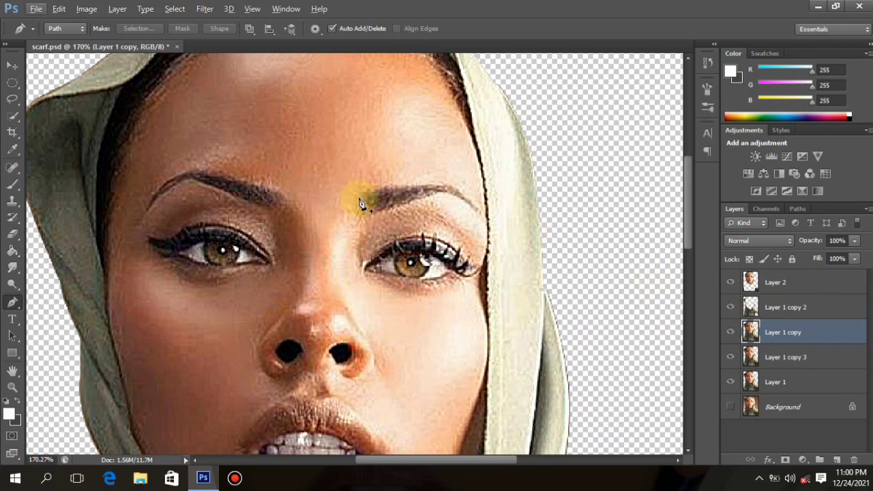
pyautogui.scroll(3, 292, 140)
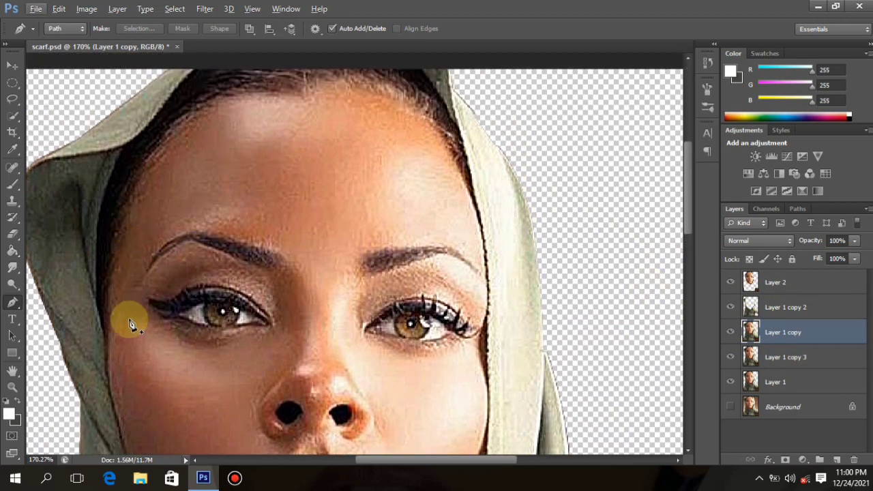
pyautogui.click(108, 344)
pyautogui.click(118, 253)
pyautogui.click(139, 189)
pyautogui.click(176, 139)
pyautogui.click(230, 107)
pyautogui.click(285, 96)
pyautogui.click(324, 98)
pyautogui.moveTo(440, 143); pyautogui.dragTo(456, 164)
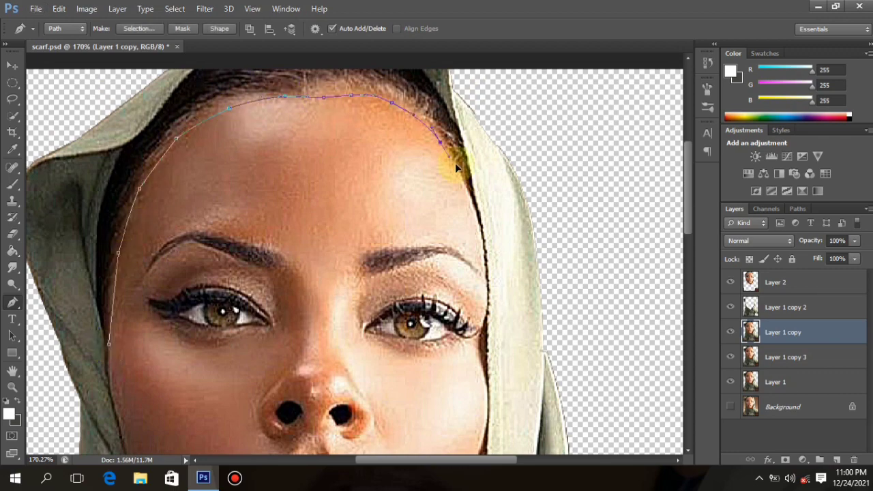
# Step: Close the hair path by following the inner scarf edge, passing above the canvas and returning to the starting anchor
pyautogui.click(460, 129)
pyautogui.click(422, 70)
pyautogui.press('f')
pyautogui.press('f')
pyautogui.press('f')
pyautogui.scroll(5, 355, 108)
pyautogui.click(297, 112)
pyautogui.click(205, 138)
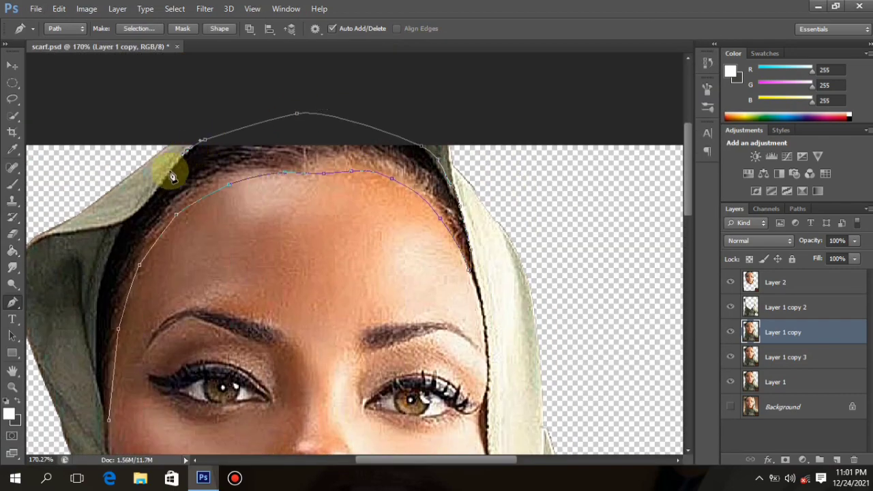
pyautogui.click(124, 220)
pyautogui.scroll(-2, 110, 213)
pyautogui.click(109, 378)
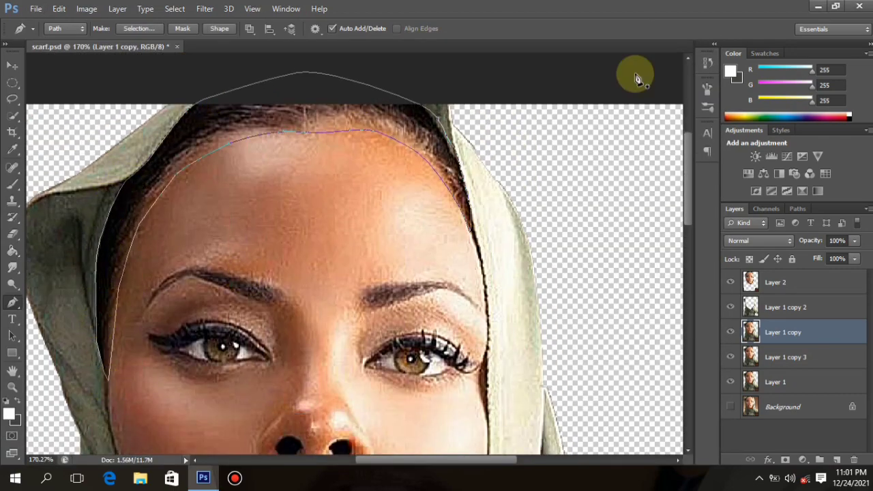
# Step: Trace a closed subpath around each of the two eyebrows with the Pen tool
pyautogui.scroll(-3, 635, 74)
pyautogui.moveTo(196, 155); pyautogui.dragTo(224, 160)
pyautogui.click(272, 170)
pyautogui.click(293, 195)
pyautogui.click(276, 203)
pyautogui.click(193, 167)
pyautogui.click(144, 200)
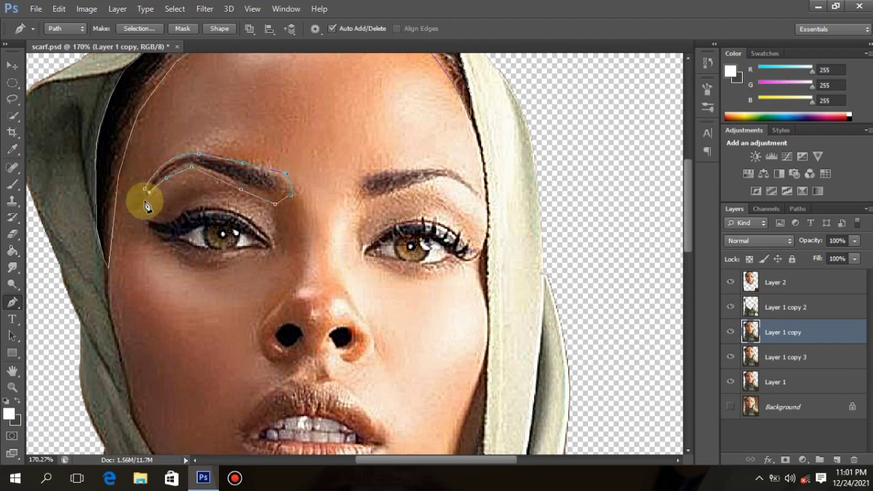
pyautogui.click(144, 191)
pyautogui.click(359, 175)
pyautogui.click(381, 201)
pyautogui.click(359, 176)
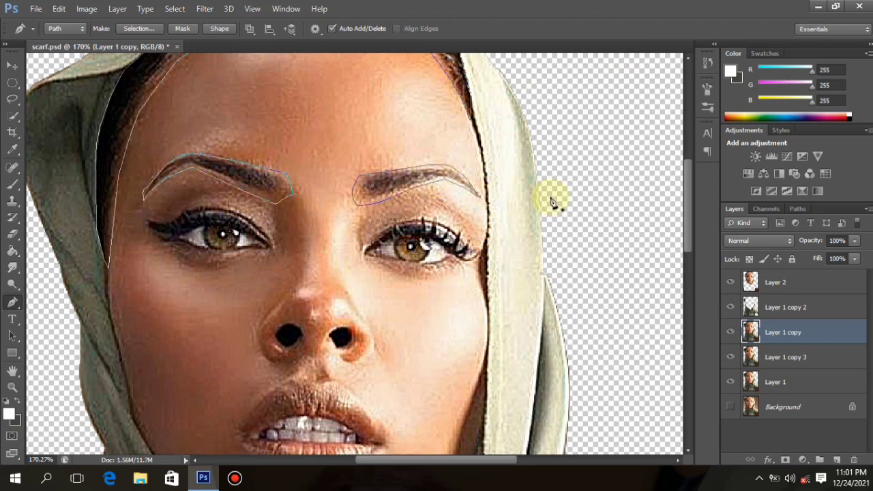
# Step: Copy the hair and eyebrow areas enclosed by the paths to a new layer named hair
pyautogui.hotkey('ctrl', 'Return')
pyautogui.hotkey('ctrl', 'j')
pyautogui.write('hair')
pyautogui.press('Return')
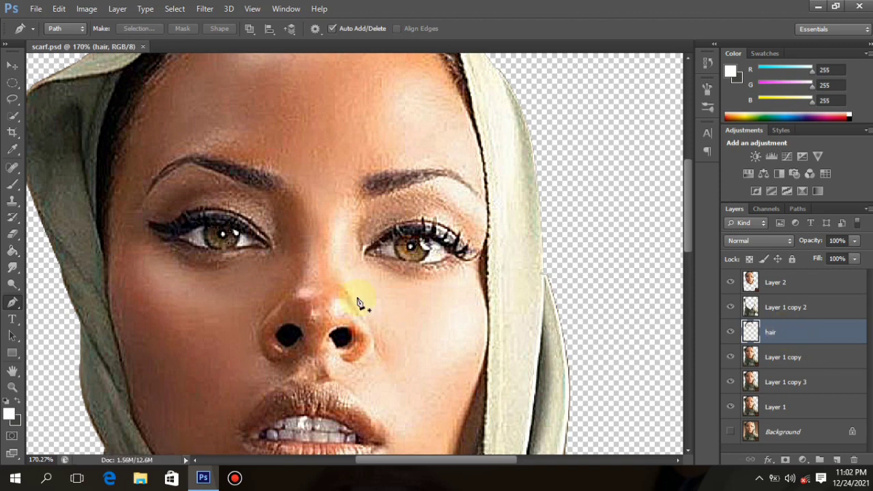
# Step: Trace closed Pen paths around the visible eyeballs of both eyes, following the inner lid edges
pyautogui.scroll(6, 244, 240)
pyautogui.click(127, 237)
pyautogui.moveTo(282, 252); pyautogui.dragTo(378, 327)
pyautogui.keyDown('alt'); pyautogui.click(283, 253); pyautogui.keyUp('alt')
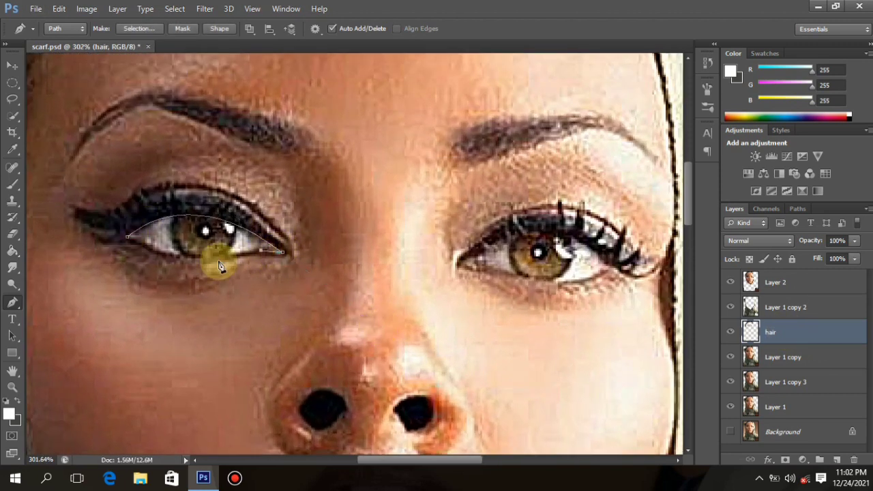
pyautogui.click(128, 237)
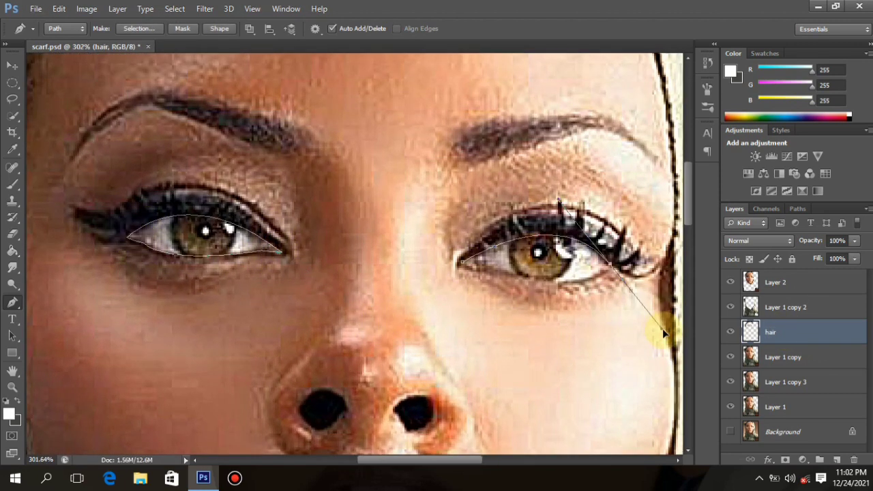
pyautogui.click(460, 262)
pyautogui.moveTo(610, 271); pyautogui.dragTo(614, 287)
# Step: Copy the traced eyeball areas from Layer 1 copy to a new layer named eyes
pyautogui.scroll(-2, 609, 281)
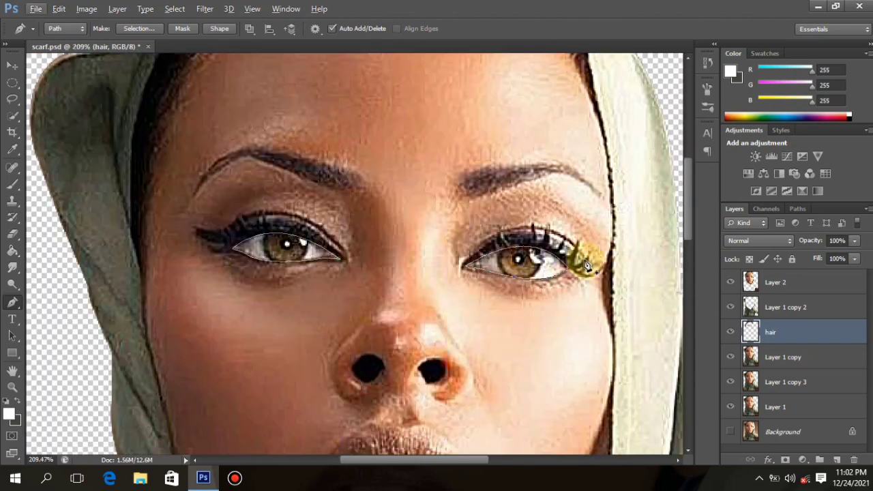
pyautogui.click(825, 358)
pyautogui.hotkey('ctrl', 'Return')
pyautogui.hotkey('ctrl', 'j')
pyautogui.doubleClick(778, 357)
pyautogui.write('eyes')
pyautogui.press('Return')
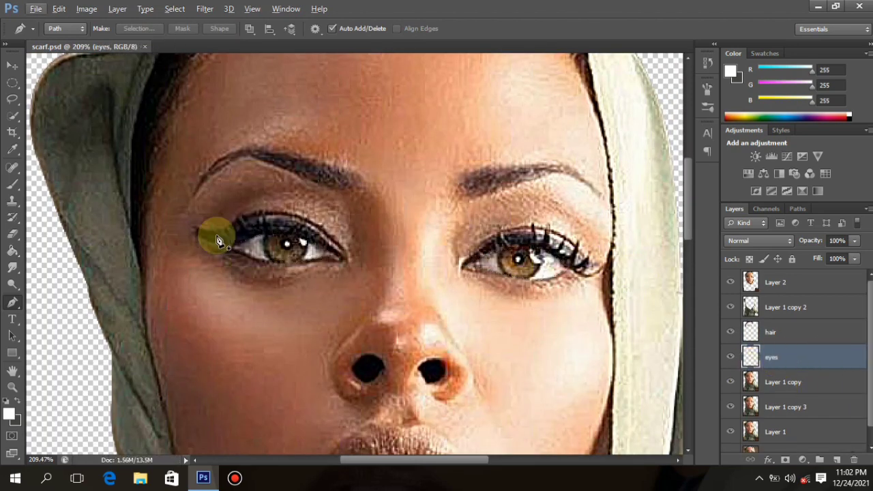
# Step: Trace wider closed paths around both eyes, enclosing the eyelids, lashes and surrounding skin below the brows
pyautogui.click(177, 234)
pyautogui.click(189, 210)
pyautogui.click(238, 194)
pyautogui.click(292, 194)
pyautogui.click(337, 216)
pyautogui.click(359, 242)
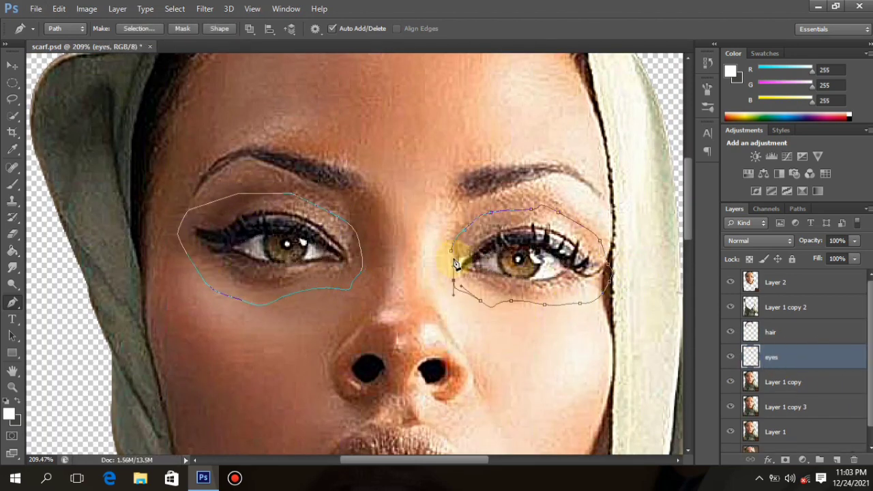
pyautogui.click(452, 251)
# Step: Copy the wider eye areas from Layer 1 copy to a new layer named eyesssss
pyautogui.click(801, 373)
pyautogui.hotkey('ctrl', 'Return')
pyautogui.hotkey('ctrl', 'j')
pyautogui.doubleClick(778, 380)
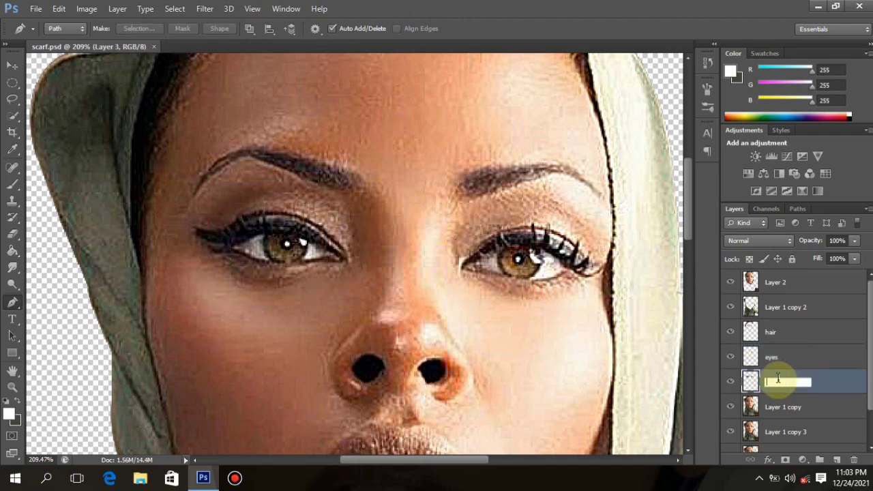
pyautogui.write('eyesssss')
pyautogui.press('Return')
# Step: Trace a closed Pen path around the teeth along the inner edges of the lips
pyautogui.scroll(-5, 571, 265)
pyautogui.scroll(6, 366, 307)
pyautogui.scroll(-4, 366, 309)
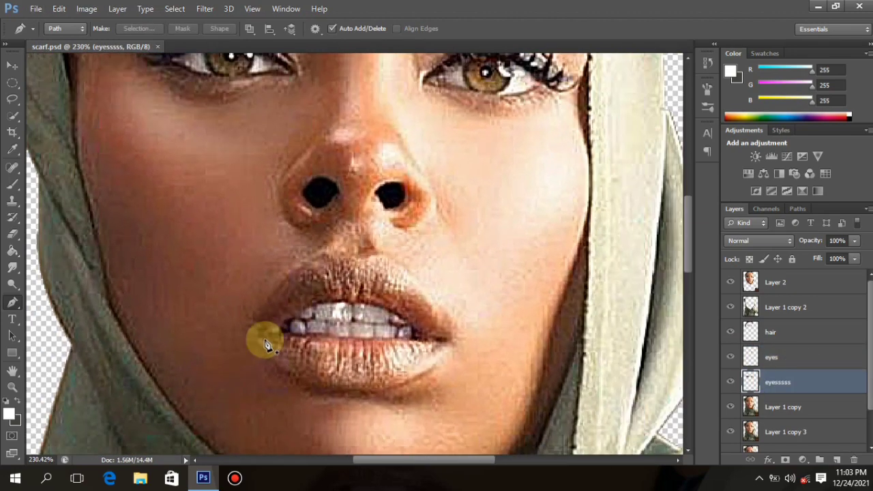
pyautogui.click(275, 334)
pyautogui.moveTo(422, 337); pyautogui.dragTo(509, 416)
pyautogui.keyDown('alt'); pyautogui.click(422, 337); pyautogui.keyUp('alt')
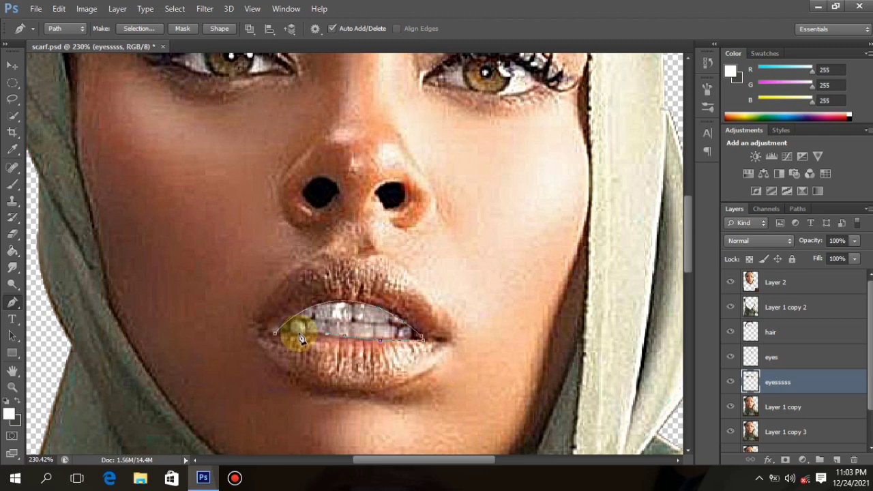
pyautogui.click(276, 334)
# Step: Copy the traced teeth area from Layer 1 copy to a new layer named teeth
pyautogui.hotkey('ctrl', 'shift', 'alt', 'n')
pyautogui.doubleClick(776, 408)
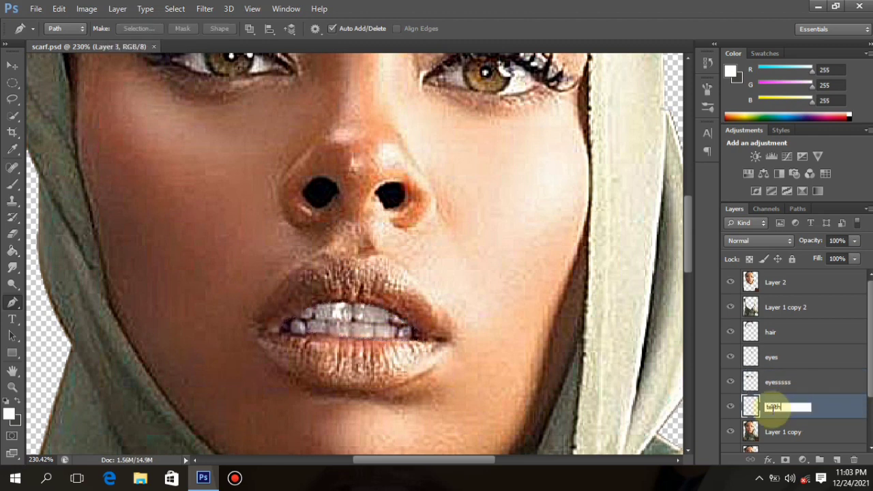
pyautogui.write('teeth')
pyautogui.press('Return')
# Step: Trace a closed Pen path around the outer contour of both lips
pyautogui.scroll(1, 263, 347)
pyautogui.scroll(1, 266, 310)
pyautogui.click(243, 295)
pyautogui.moveTo(338, 200); pyautogui.dragTo(389, 188)
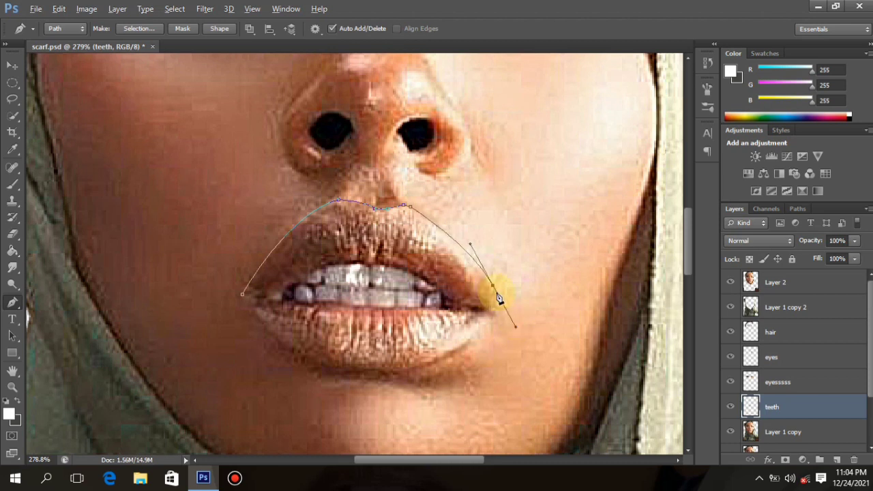
pyautogui.moveTo(418, 370); pyautogui.dragTo(380, 370)
pyautogui.click(333, 370)
pyautogui.click(272, 335)
pyautogui.click(243, 294)
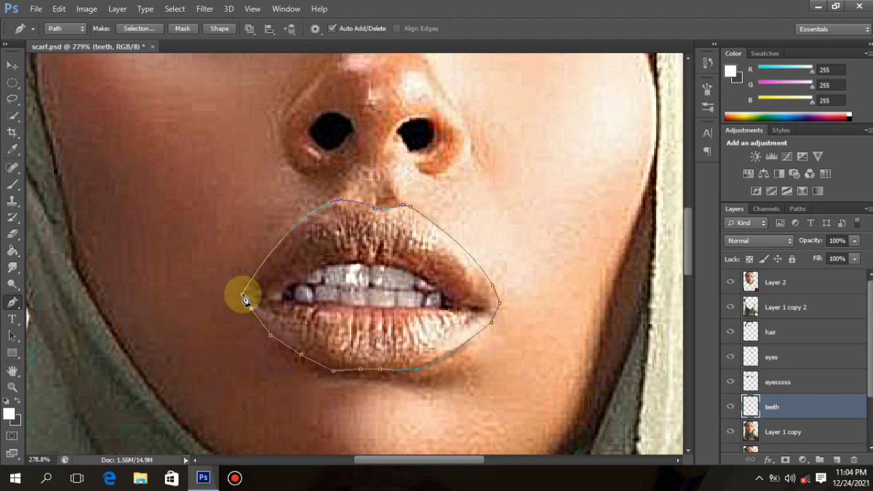
# Step: Copy the traced lips area from Layer 1 copy to a new layer named mouth and save the document
pyautogui.hotkey('ctrl', 'Return')
pyautogui.click(791, 426)
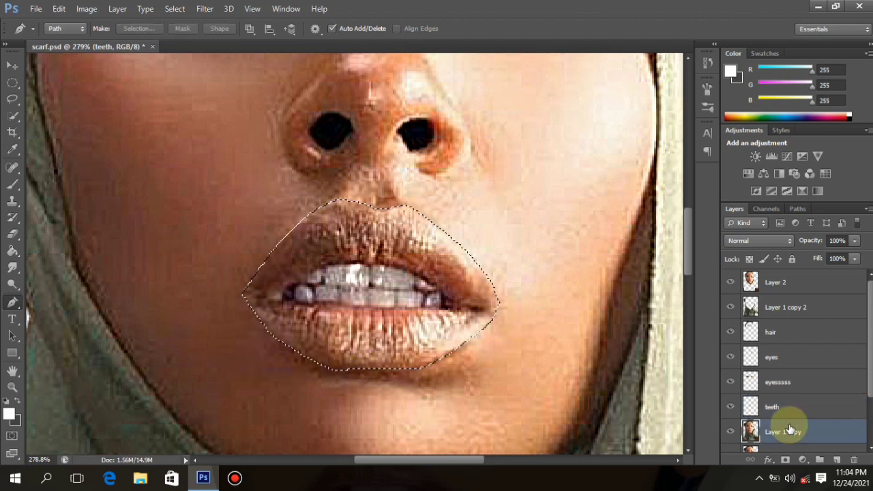
pyautogui.hotkey('ctrl', 'j')
pyautogui.doubleClick(784, 408)
pyautogui.write('mouth')
pyautogui.hotkey('ctrl', 's')
# Step: Select the iris of the eye nearer the light scarf edge with an elliptical marquee and copy it from the eyes layer to a new layer
pyautogui.scroll(-13, 470, 225)
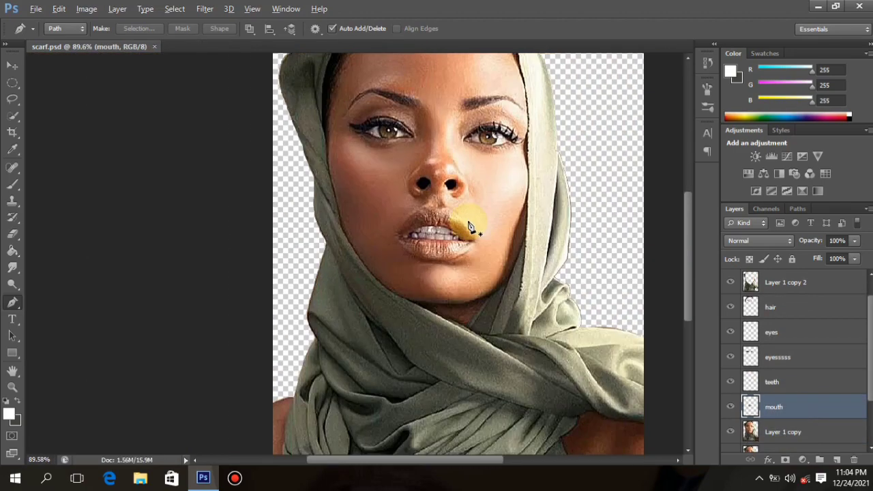
pyautogui.scroll(5, 353, 106)
pyautogui.scroll(6, 386, 164)
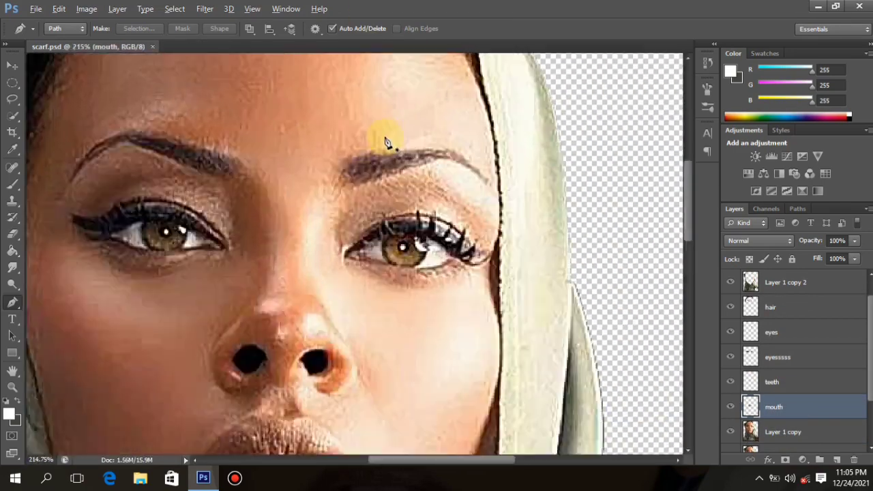
pyautogui.scroll(1, 794, 357)
pyautogui.click(794, 358)
pyautogui.scroll(5, 397, 240)
pyautogui.click(12, 83)
pyautogui.moveTo(387, 226); pyautogui.dragTo(454, 285)
pyautogui.click(12, 66)
pyautogui.moveTo(432, 250); pyautogui.dragTo(416, 260)
pyautogui.moveTo(481, 460); pyautogui.dragTo(445, 460)
pyautogui.hotkey('ctrl', 'j')
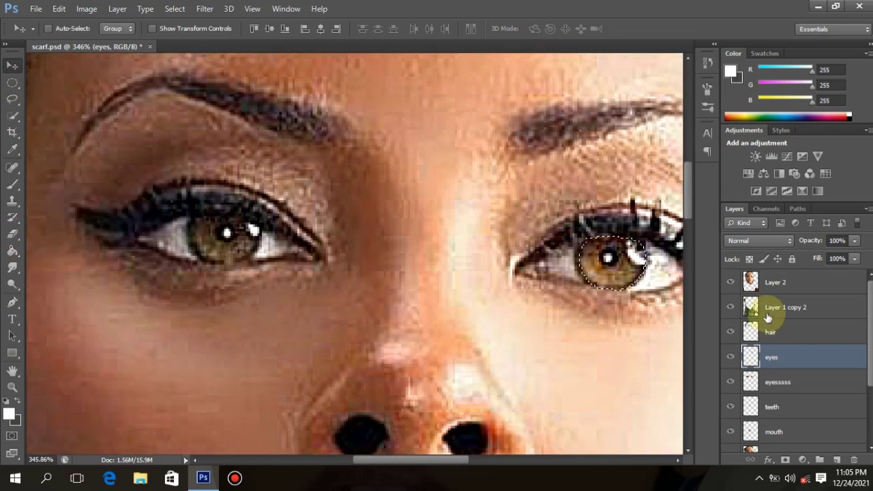
# Step: Place a copy of the iris over the iris of the other eye, deselect, and put the iris layer in a group
pyautogui.keyDown('ctrl'); pyautogui.click(751, 353); pyautogui.keyUp('ctrl')
pyautogui.moveTo(617, 264); pyautogui.dragTo(229, 237)
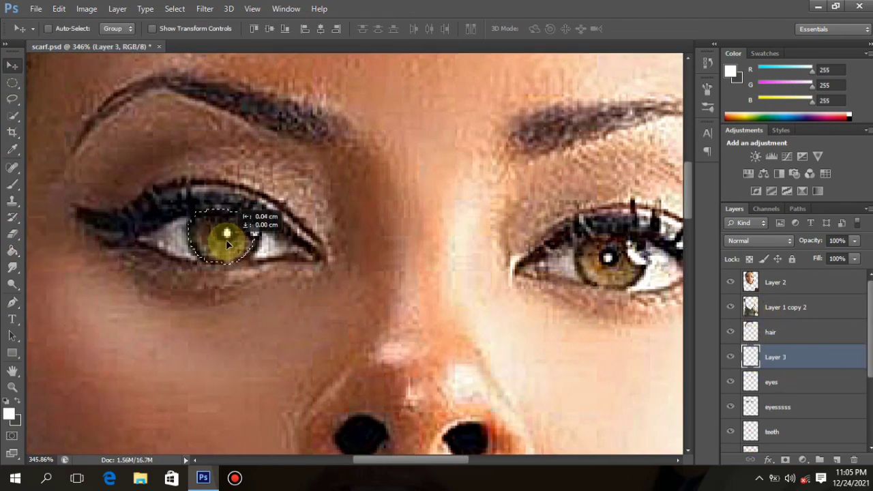
pyautogui.hotkey('ctrl', 'd')
pyautogui.hotkey('ctrl', 'g')
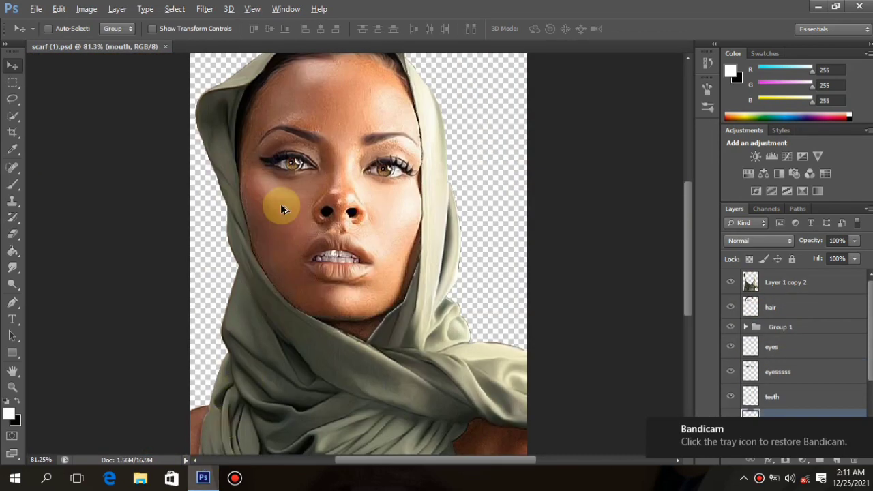
# Step: Clip Layer 2, the skin layer, to Layer 1 copy below it with a clipping mask
pyautogui.scroll(6, 281, 204)
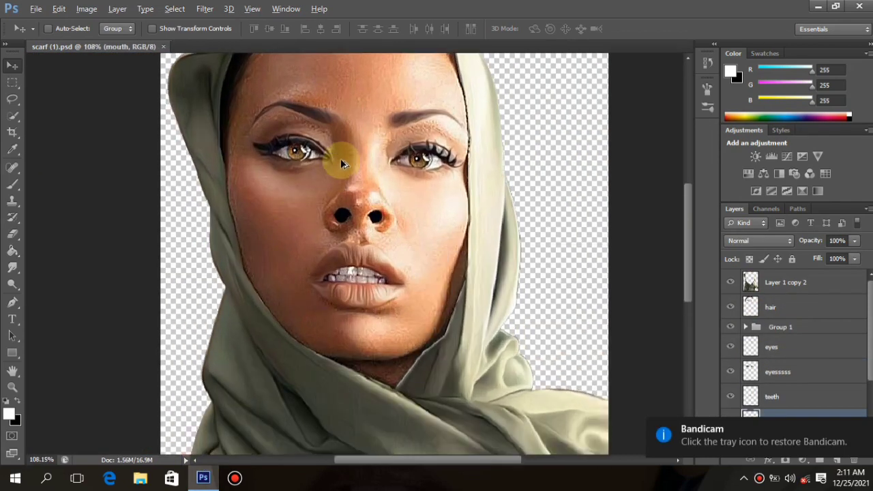
pyautogui.scroll(3, 462, 142)
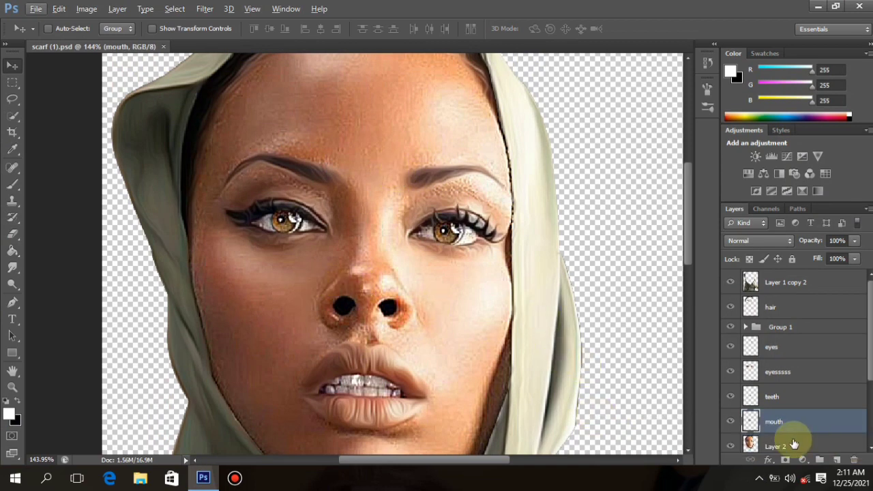
pyautogui.scroll(-2, 793, 439)
pyautogui.click(792, 399)
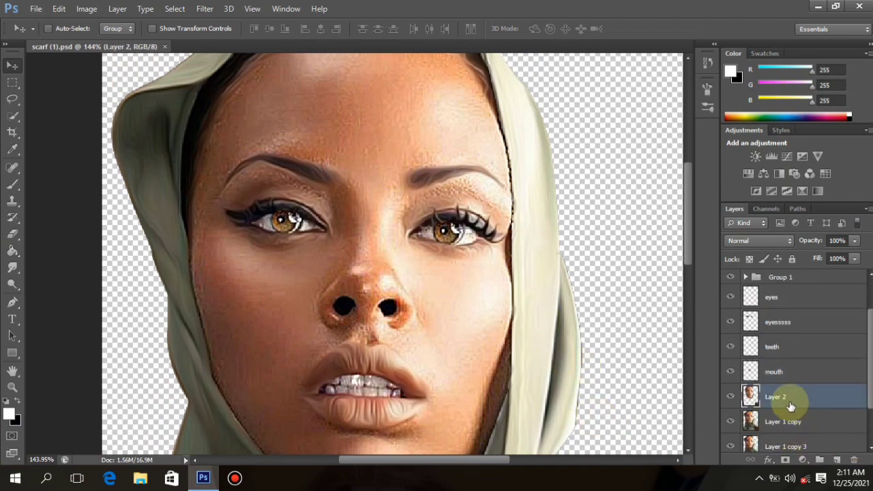
pyautogui.rightClick(790, 398)
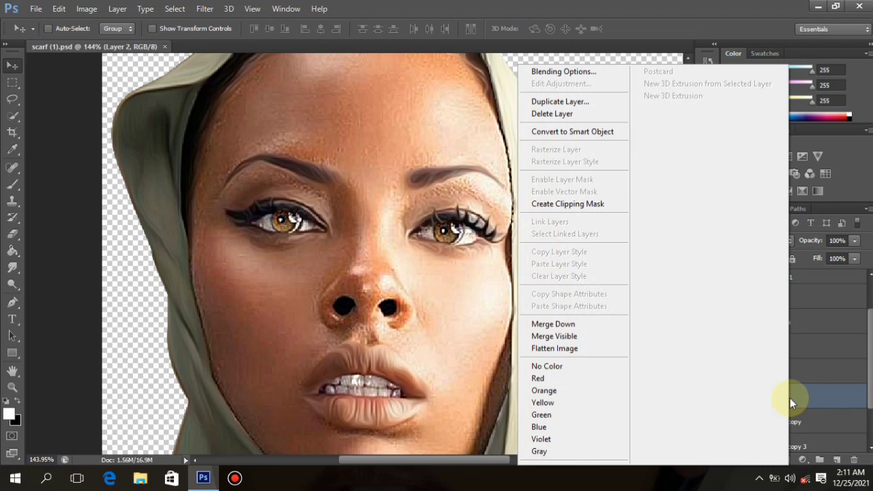
pyautogui.click(546, 204)
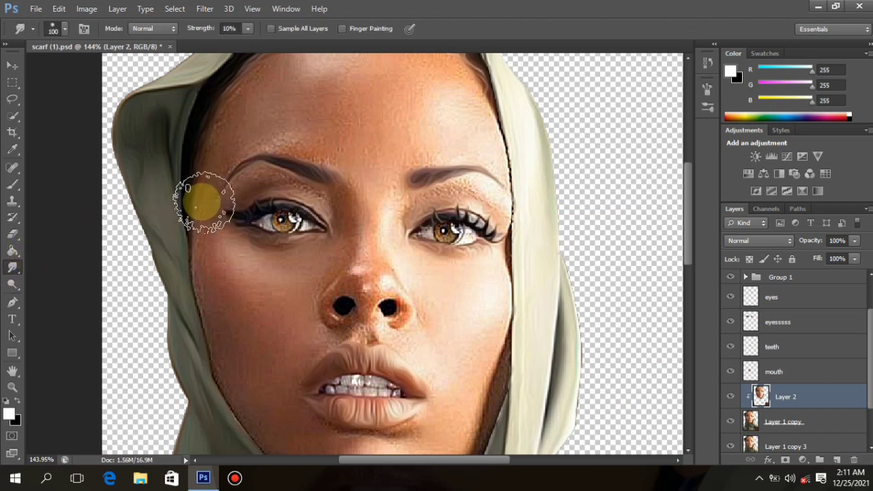
# Step: Set the Smudge tool's brush size to 45 px and its strength to 30%
pyautogui.press('[')
pyautogui.press('[')
pyautogui.press('[')
pyautogui.press('[')
pyautogui.press('[')
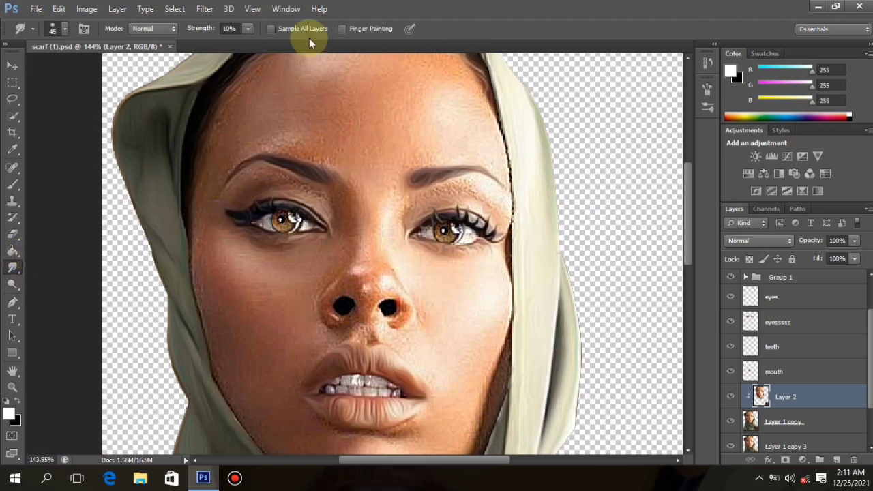
pyautogui.click(232, 28)
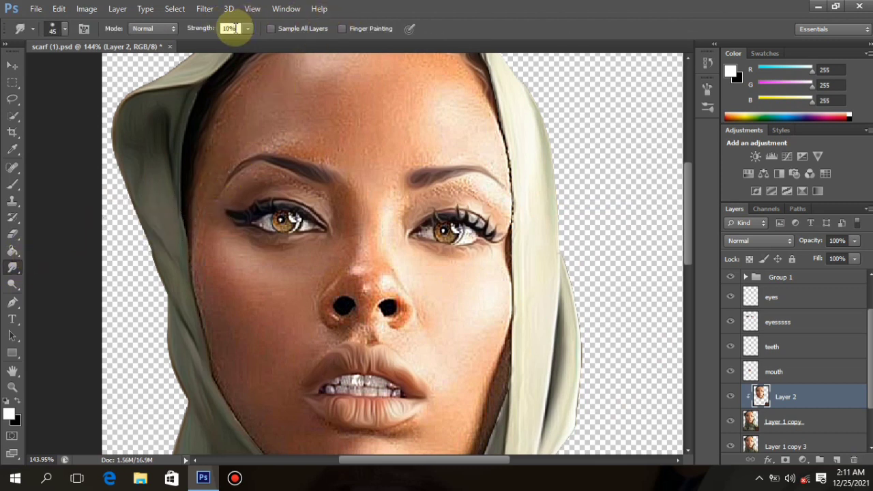
pyautogui.press('BackSpace')
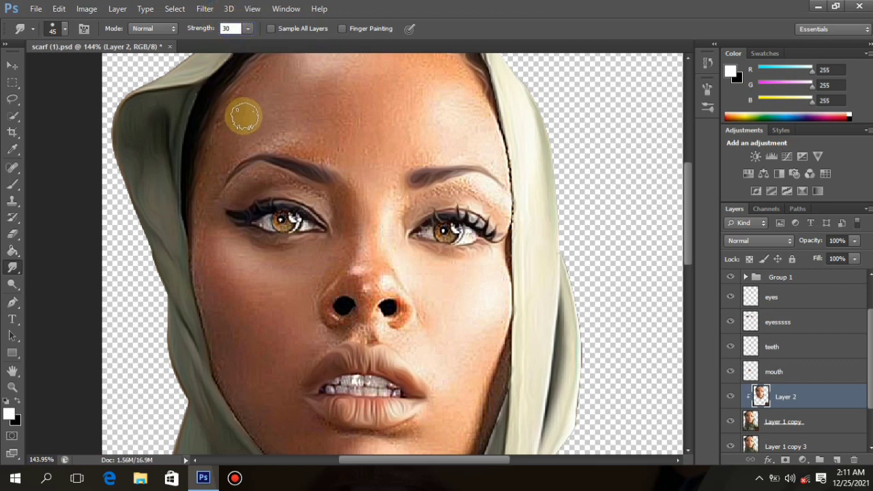
pyautogui.press('Return')
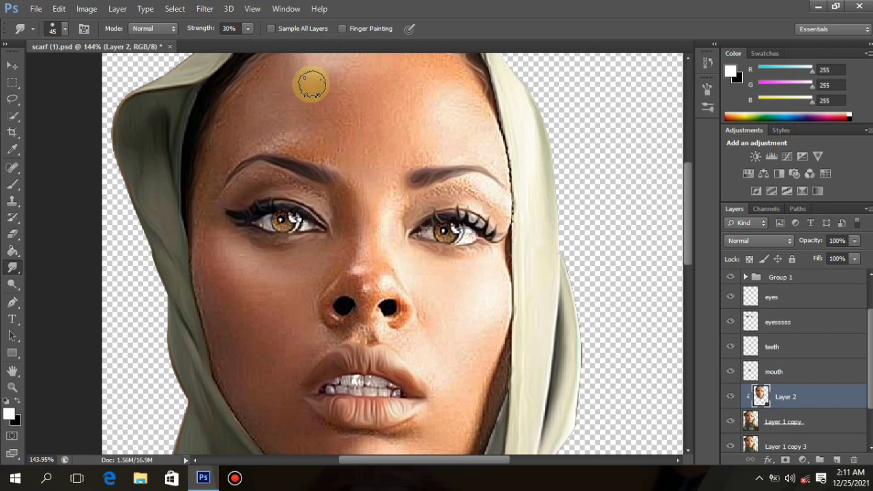
# Step: Smooth the forehead and temple skin on Layer 2 with Smudge strokes
pyautogui.scroll(1, 308, 84)
pyautogui.moveTo(339, 94)
pyautogui.mouseDown()
pyautogui.moveTo(310, 95)
pyautogui.moveTo(329, 85)
pyautogui.moveTo(320, 83)
pyautogui.moveTo(288, 89)
pyautogui.moveTo(282, 105)
pyautogui.moveTo(258, 111)
pyautogui.moveTo(215, 158)
pyautogui.moveTo(229, 164)
pyautogui.moveTo(238, 151)
pyautogui.moveTo(250, 157)
pyautogui.moveTo(261, 146)
pyautogui.moveTo(245, 176)
pyautogui.moveTo(252, 141)
pyautogui.mouseUp()
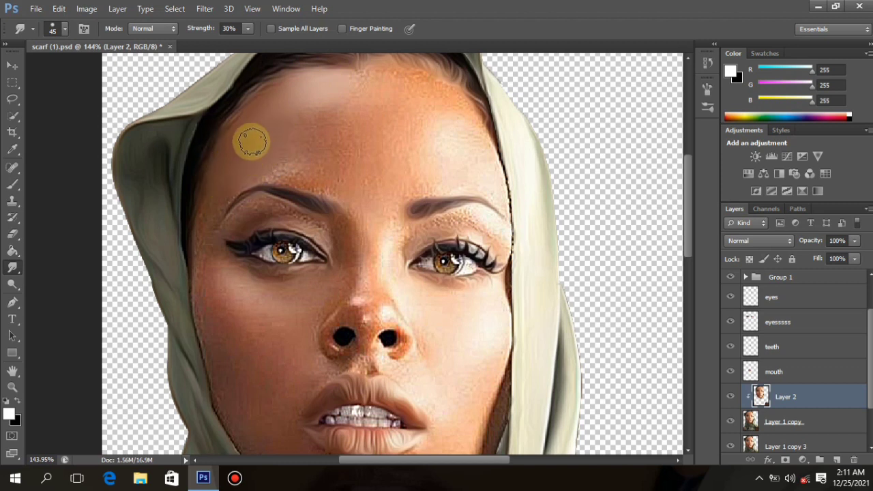
pyautogui.moveTo(208, 218); pyautogui.dragTo(209, 263)
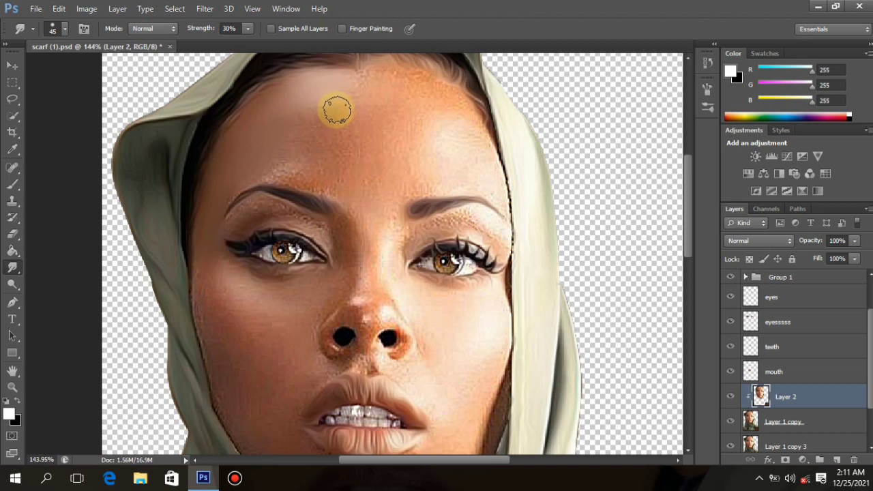
pyautogui.moveTo(354, 87)
pyautogui.mouseDown()
pyautogui.moveTo(396, 88)
pyautogui.moveTo(331, 82)
pyautogui.moveTo(360, 73)
pyautogui.moveTo(475, 81)
pyautogui.moveTo(401, 104)
pyautogui.mouseUp()
pyautogui.moveTo(372, 75); pyautogui.dragTo(429, 93)
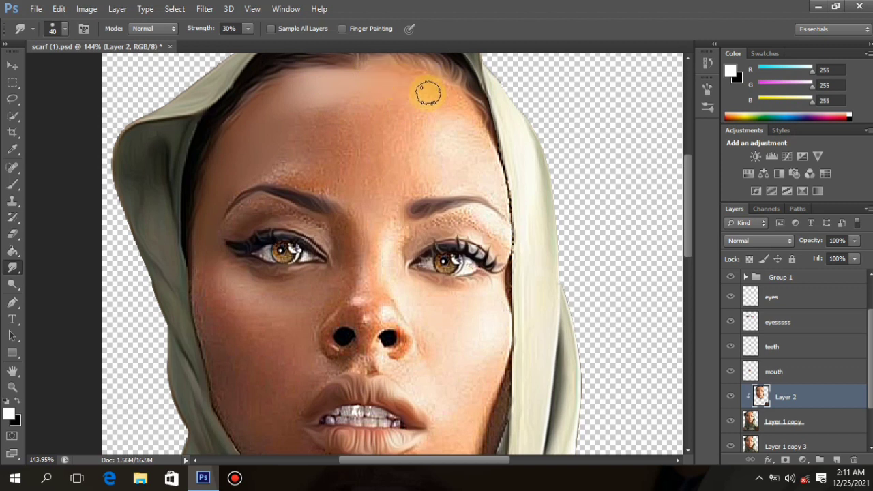
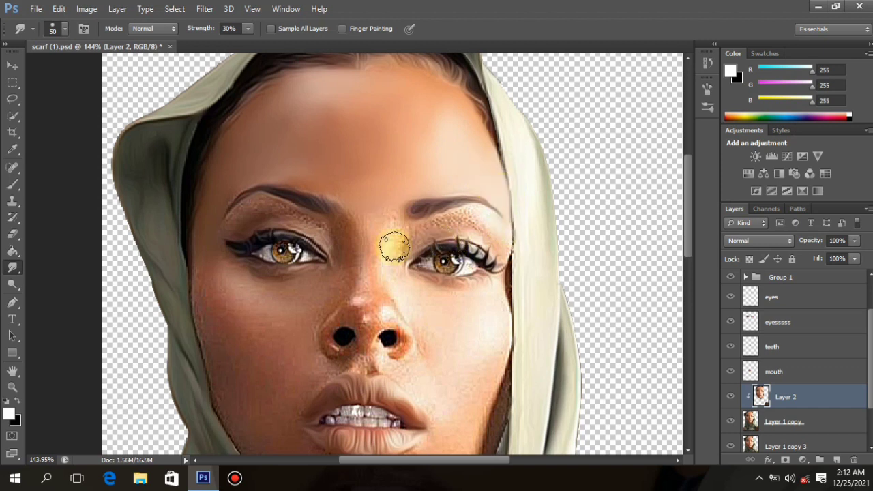
# Step: Smooth the skin around the eyes, nose and cheeks on Layer 2 with a 40 px Smudge brush
pyautogui.press('[')
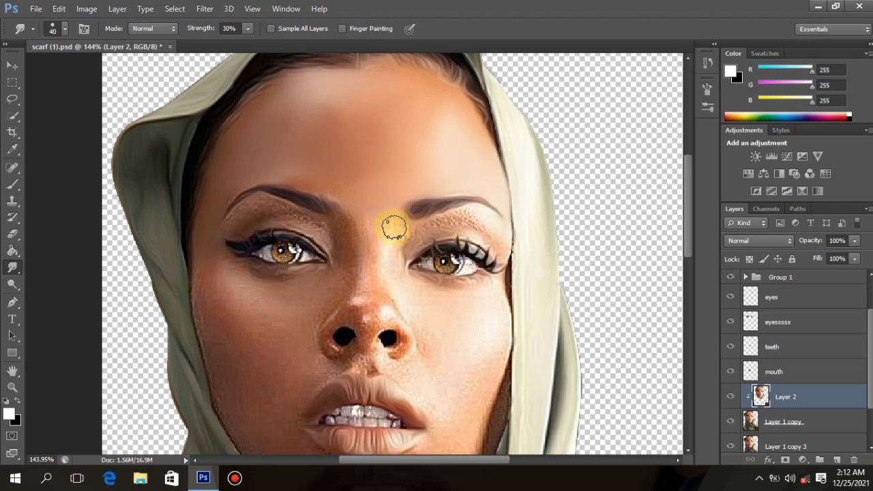
pyautogui.moveTo(401, 240)
pyautogui.mouseDown()
pyautogui.moveTo(416, 223)
pyautogui.moveTo(460, 222)
pyautogui.mouseUp()
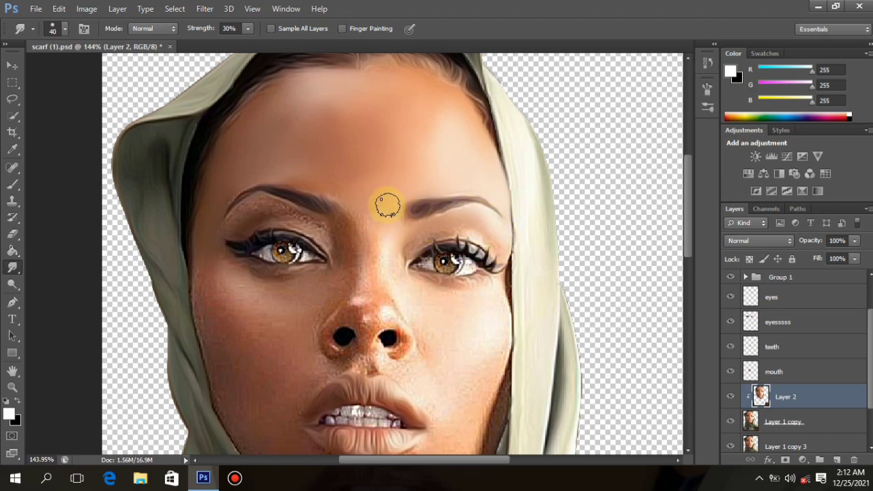
pyautogui.moveTo(345, 246)
pyautogui.mouseDown()
pyautogui.moveTo(320, 216)
pyautogui.moveTo(263, 207)
pyautogui.moveTo(282, 206)
pyautogui.moveTo(263, 205)
pyautogui.moveTo(223, 229)
pyautogui.moveTo(220, 274)
pyautogui.moveTo(208, 294)
pyautogui.moveTo(197, 283)
pyautogui.moveTo(207, 287)
pyautogui.moveTo(208, 344)
pyautogui.moveTo(208, 335)
pyautogui.moveTo(247, 361)
pyautogui.mouseUp()
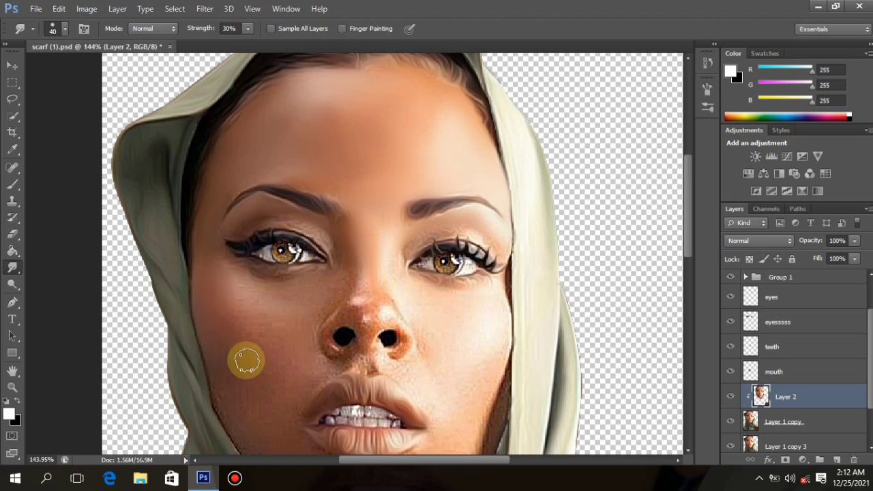
pyautogui.scroll(-2, 247, 341)
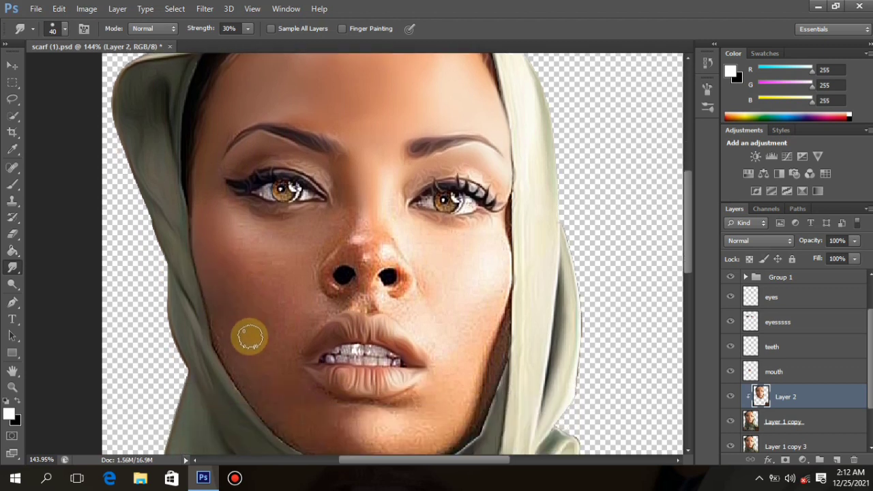
pyautogui.moveTo(251, 334)
pyautogui.mouseDown()
pyautogui.moveTo(220, 207)
pyautogui.moveTo(259, 234)
pyautogui.moveTo(295, 233)
pyautogui.moveTo(303, 242)
pyautogui.moveTo(336, 216)
pyautogui.moveTo(283, 271)
pyautogui.moveTo(290, 249)
pyautogui.moveTo(266, 275)
pyautogui.moveTo(243, 271)
pyautogui.moveTo(237, 283)
pyautogui.moveTo(225, 275)
pyautogui.moveTo(233, 304)
pyautogui.moveTo(224, 348)
pyautogui.moveTo(279, 422)
pyautogui.moveTo(234, 349)
pyautogui.moveTo(226, 343)
pyautogui.moveTo(263, 404)
pyautogui.moveTo(300, 444)
pyautogui.moveTo(251, 267)
pyautogui.moveTo(236, 262)
pyautogui.moveTo(267, 360)
pyautogui.moveTo(266, 326)
pyautogui.moveTo(309, 260)
pyautogui.moveTo(322, 420)
pyautogui.moveTo(317, 411)
pyautogui.moveTo(387, 417)
pyautogui.moveTo(419, 400)
pyautogui.moveTo(432, 415)
pyautogui.moveTo(488, 280)
pyautogui.moveTo(487, 357)
pyautogui.moveTo(391, 193)
pyautogui.mouseUp()
pyautogui.moveTo(436, 253)
pyautogui.mouseDown()
pyautogui.moveTo(339, 254)
pyautogui.moveTo(358, 195)
pyautogui.moveTo(341, 256)
pyautogui.moveTo(406, 250)
pyautogui.moveTo(375, 281)
pyautogui.moveTo(352, 257)
pyautogui.moveTo(341, 282)
pyautogui.moveTo(373, 271)
pyautogui.moveTo(395, 228)
pyautogui.moveTo(337, 172)
pyautogui.moveTo(426, 300)
pyautogui.moveTo(335, 260)
pyautogui.moveTo(295, 260)
pyautogui.moveTo(354, 255)
pyautogui.moveTo(353, 264)
pyautogui.moveTo(285, 250)
pyautogui.mouseUp()
# Step: Enlarge the Smudge brush and smooth the bare shoulder skin beside the scarf on Layer 2
pyautogui.scroll(1, 339, 173)
pyautogui.scroll(-6, 334, 261)
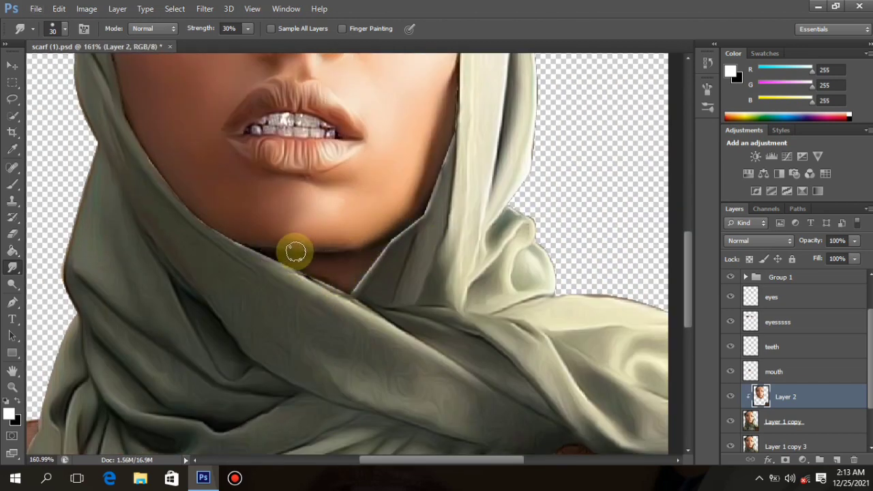
pyautogui.scroll(-5, 285, 250)
pyautogui.hscroll(2, 513, 390)
pyautogui.press(']')
pyautogui.press(']')
pyautogui.press(']')
pyautogui.press(']')
pyautogui.moveTo(461, 306)
pyautogui.mouseDown()
pyautogui.moveTo(494, 357)
pyautogui.moveTo(501, 330)
pyautogui.moveTo(521, 380)
pyautogui.moveTo(510, 305)
pyautogui.moveTo(569, 298)
pyautogui.moveTo(558, 355)
pyautogui.mouseUp()
# Step: Set the Smudge tool's strength to 10% and its brush size to 70 px
pyautogui.scroll(-4, 453, 357)
pyautogui.scroll(7, 453, 358)
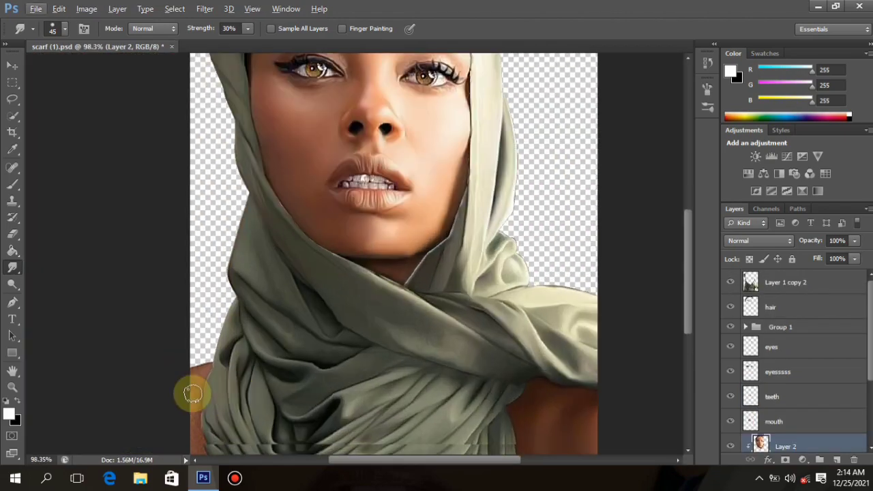
pyautogui.hotkey('ctrl', '0')
pyautogui.write('10')
pyautogui.press('Return')
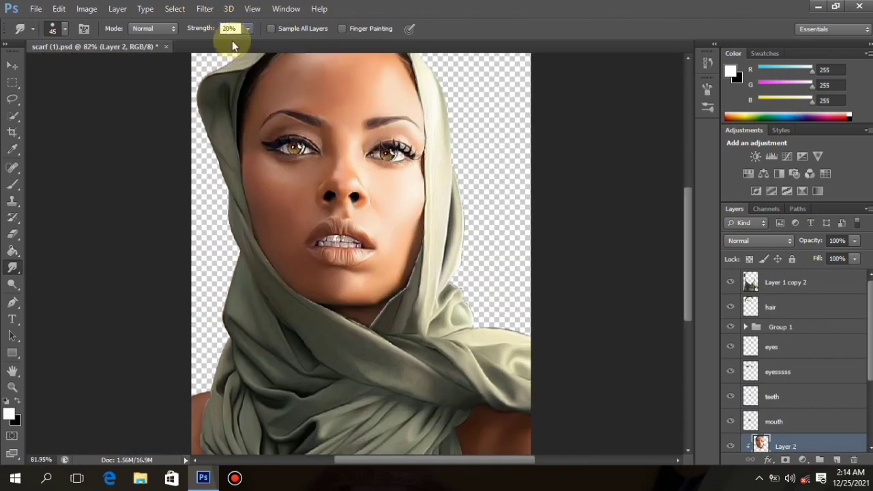
pyautogui.scroll(5, 327, 96)
pyautogui.press(']')
pyautogui.press(']')
pyautogui.press(']')
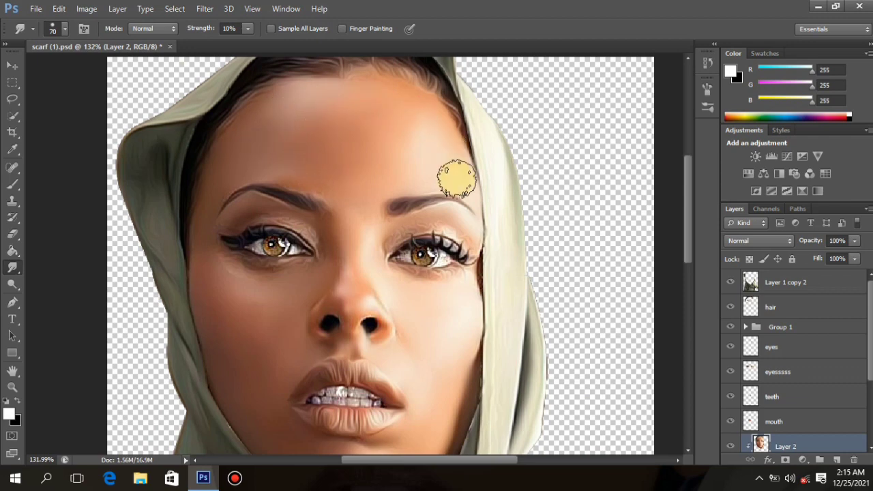
# Step: Blend the face and chin skin on Layer 2 more softly with the Smudge brush
pyautogui.scroll(-3, 436, 232)
pyautogui.scroll(1, 422, 303)
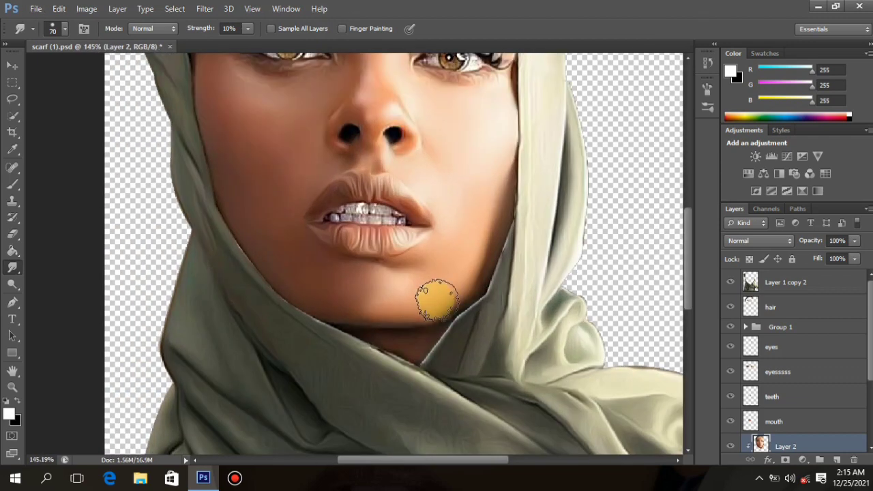
pyautogui.scroll(3, 273, 215)
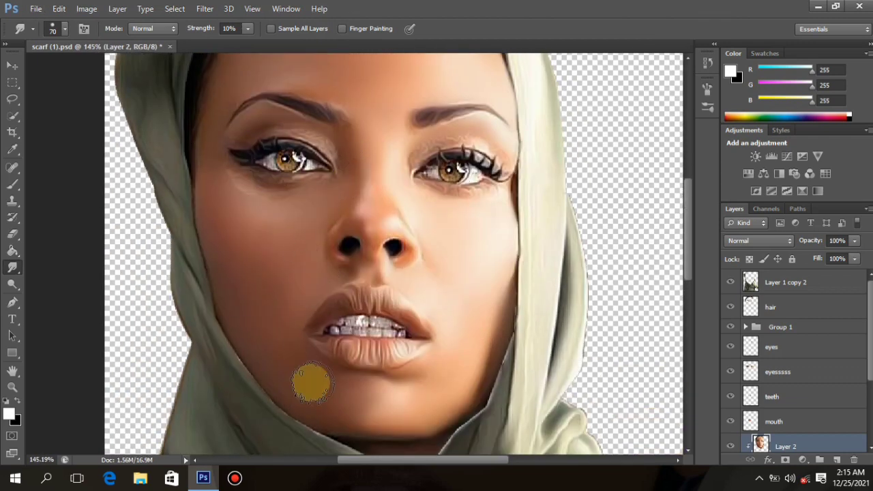
pyautogui.scroll(-5, 358, 394)
pyautogui.scroll(4, 427, 416)
pyautogui.scroll(-1, 437, 409)
pyautogui.scroll(-5, 509, 453)
pyautogui.scroll(4, 337, 91)
# Step: Reduce the Smudge brush size to 45 px and save the document
pyautogui.press('[')
pyautogui.press('[')
pyautogui.press('[')
pyautogui.hotkey('ctrl', 's')
# Step: Add one empty layer directly above Layer 2 and clip it to the skin with a clipping mask
pyautogui.scroll(-5, 327, 270)
pyautogui.scroll(1, 375, 273)
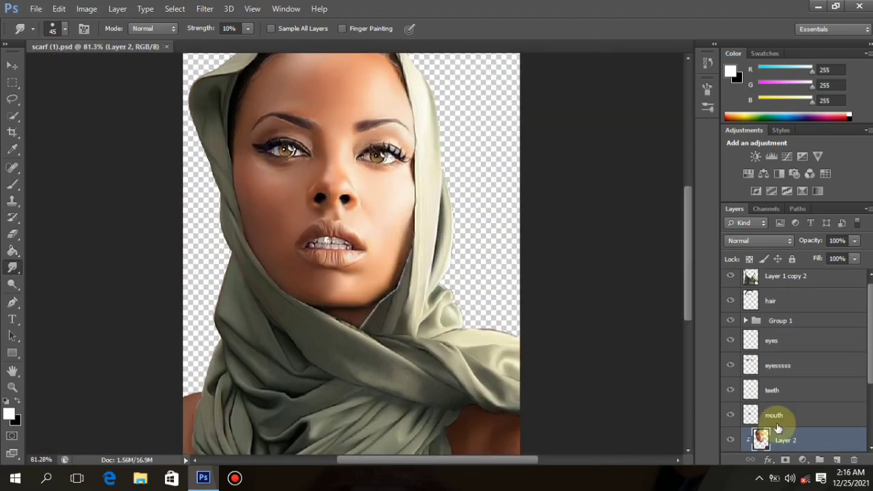
pyautogui.click(837, 459)
pyautogui.click(837, 460)
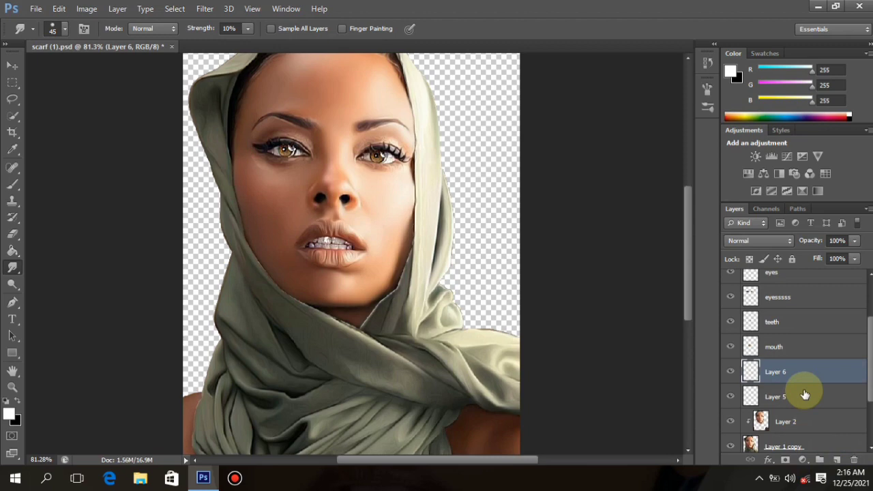
pyautogui.press('Delete')
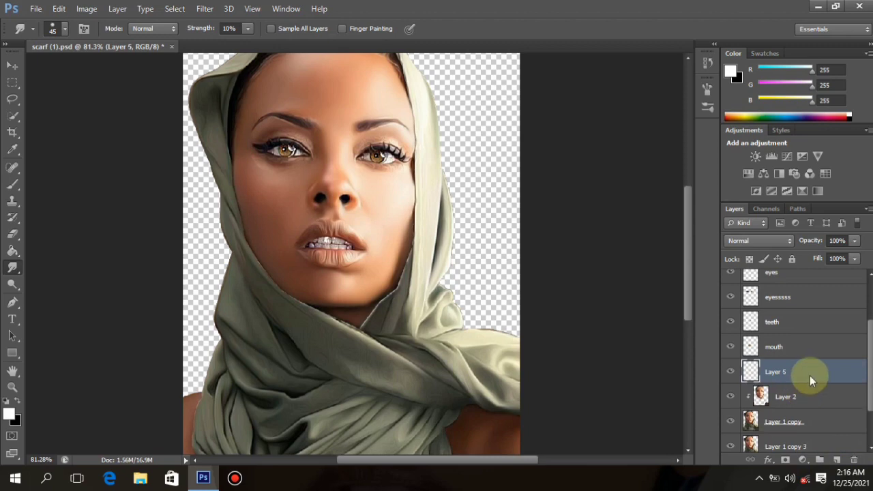
pyautogui.rightClick(810, 377)
pyautogui.click(565, 204)
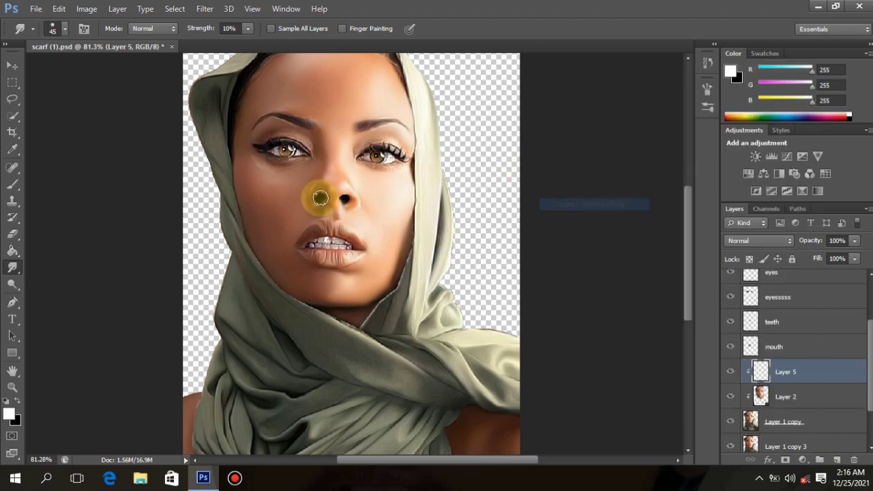
# Step: Set the foreground color to the skin tone c5856b sampled from the forehead
pyautogui.scroll(4, 322, 195)
pyautogui.click(10, 413)
pyautogui.click(9, 413)
pyautogui.click(315, 107)
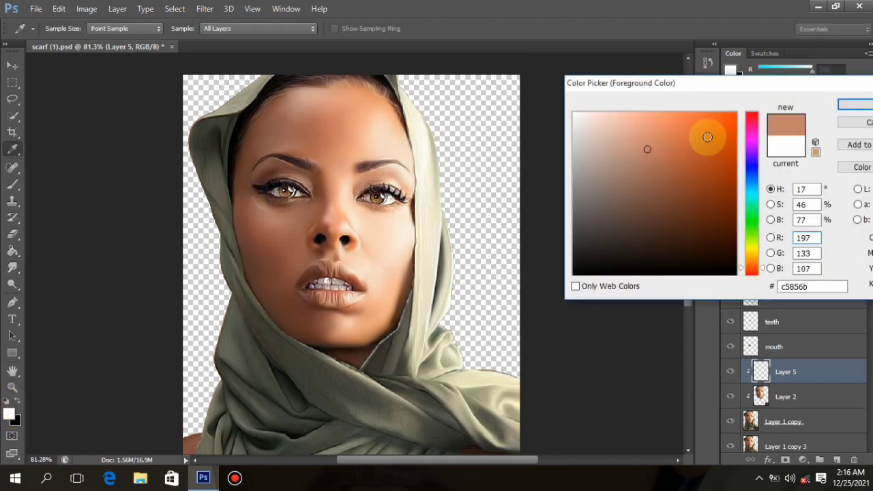
pyautogui.click(855, 106)
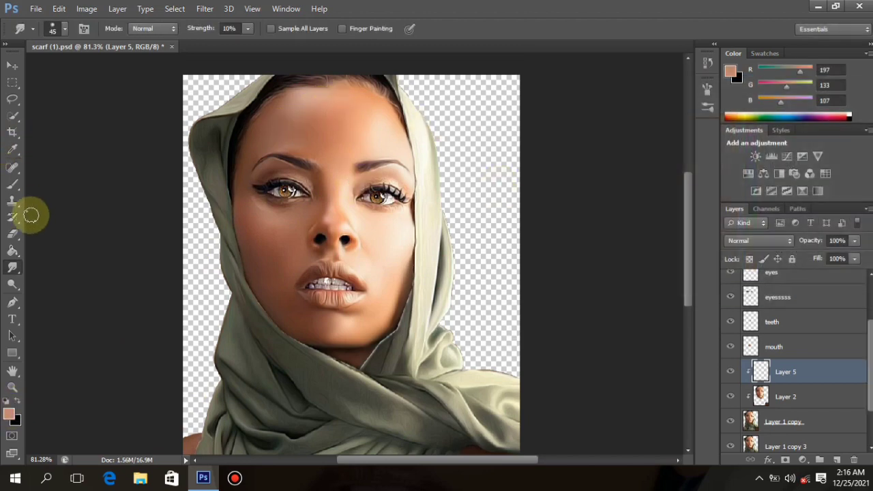
# Step: Fill Layer 5 with the sampled skin tone c5856b and set its blend mode to Color
pyautogui.click(13, 251)
pyautogui.click(296, 142)
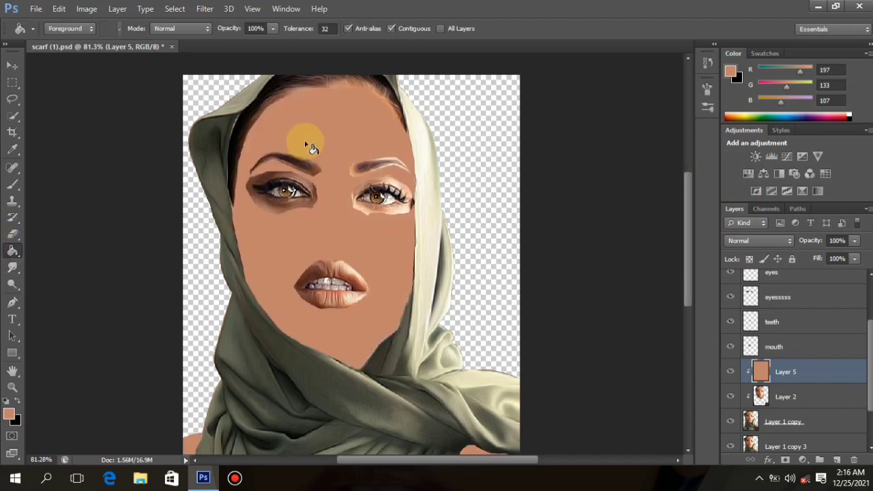
pyautogui.click(744, 240)
pyautogui.click(727, 309)
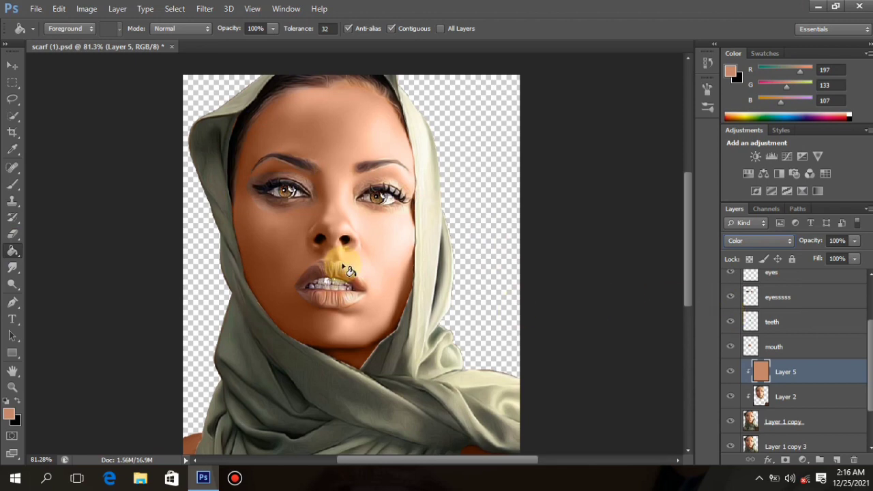
# Step: Change the foreground color to the skin tone cd947d and refill Layer 5 with it
pyautogui.scroll(-3, 348, 256)
pyautogui.scroll(2, 351, 232)
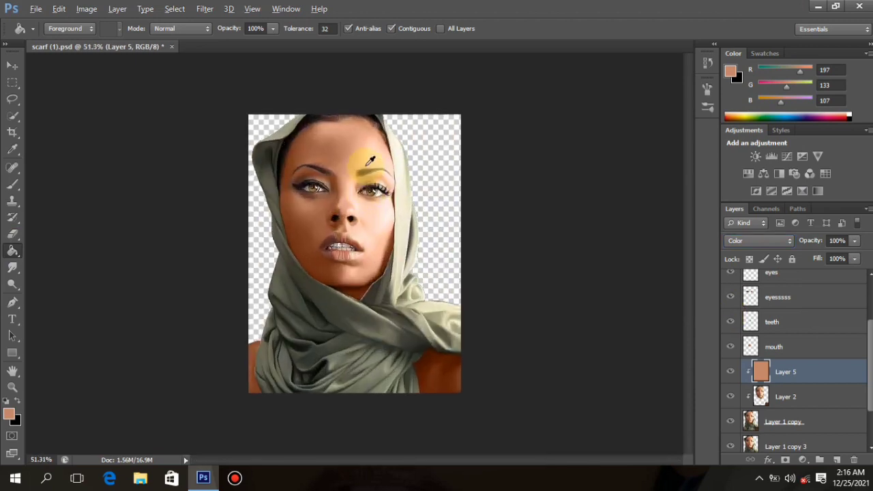
pyautogui.scroll(3, 335, 121)
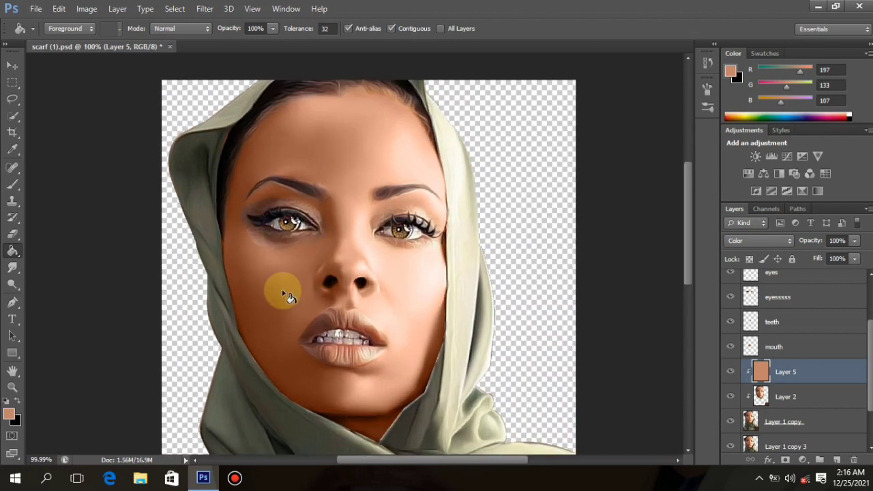
pyautogui.click(8, 414)
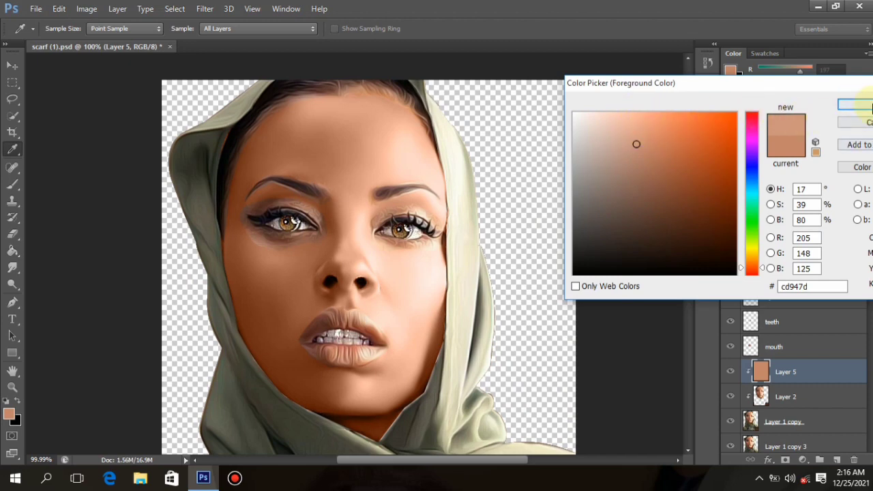
pyautogui.click(866, 105)
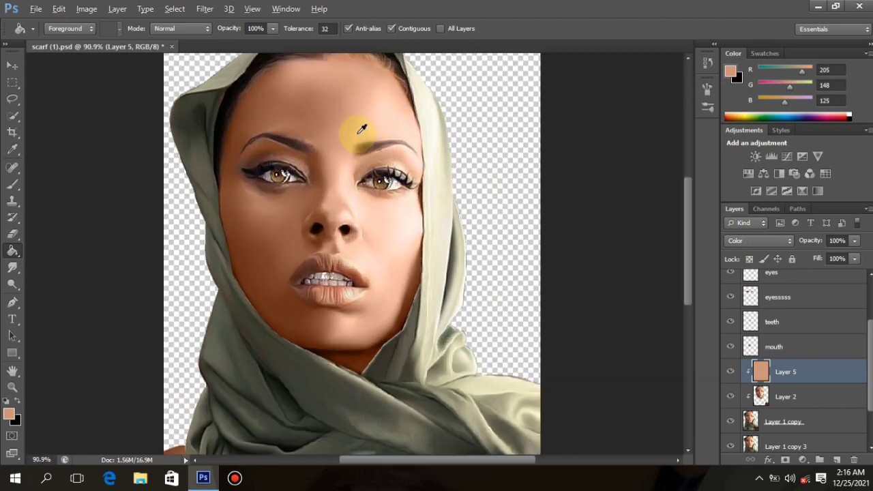
# Step: Change the foreground color to the skin tone RGB 208, 156, 135 and refill Layer 5 with it
pyautogui.scroll(3, 352, 135)
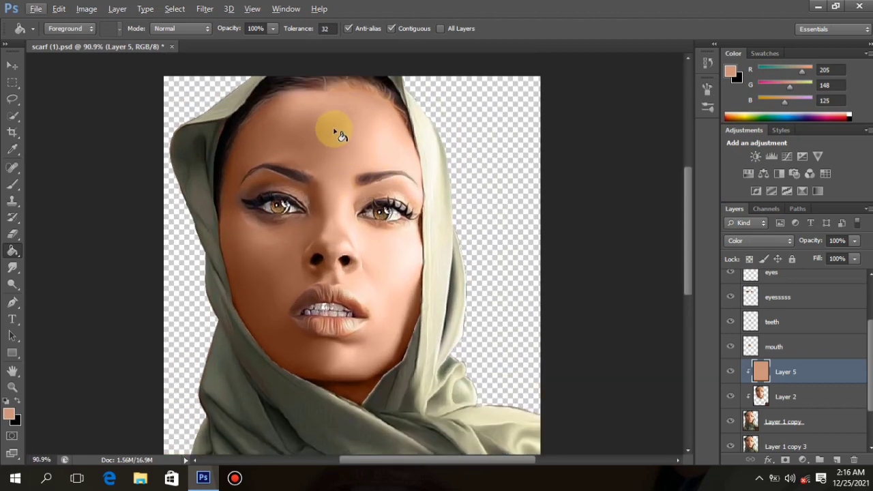
pyautogui.click(9, 414)
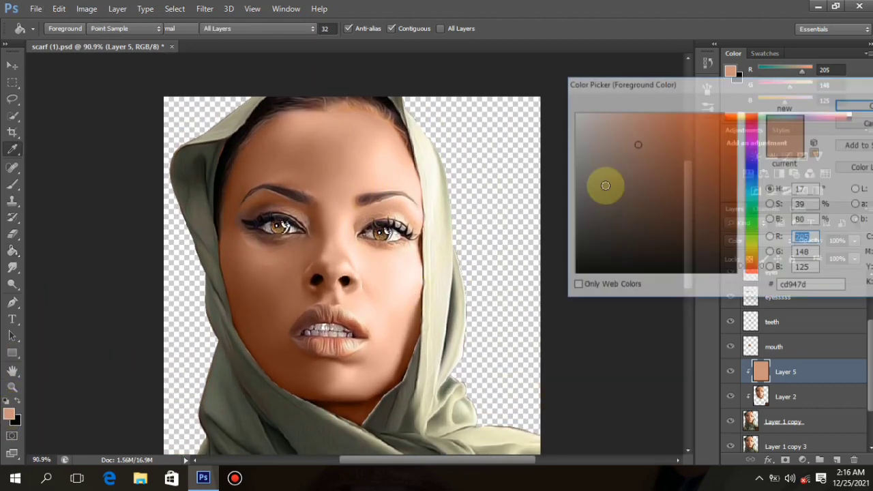
pyautogui.click(853, 103)
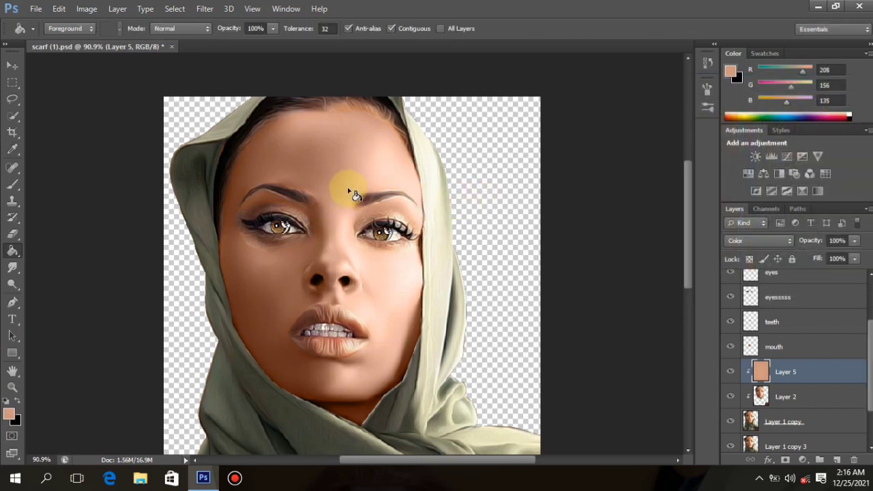
# Step: Examine the recolored skin on the face, neck and shoulders, both close up and in the whole portrait
pyautogui.scroll(-4, 343, 258)
pyautogui.scroll(2, 351, 238)
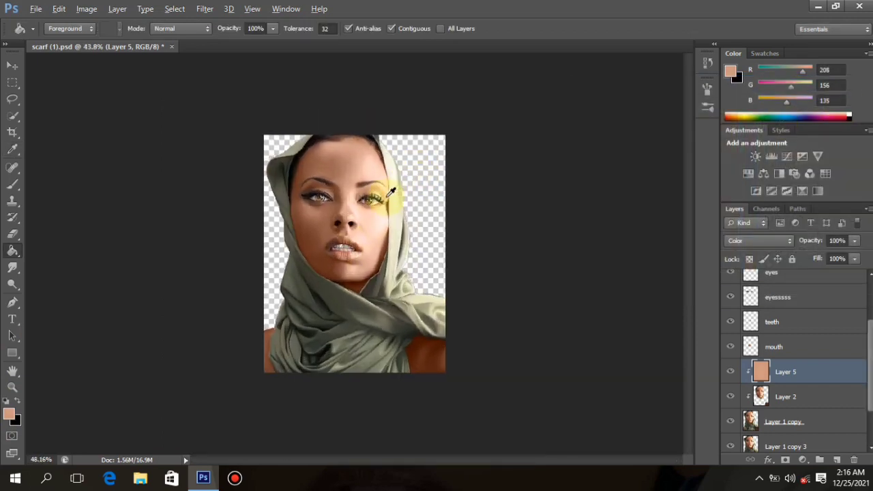
pyautogui.scroll(2, 481, 357)
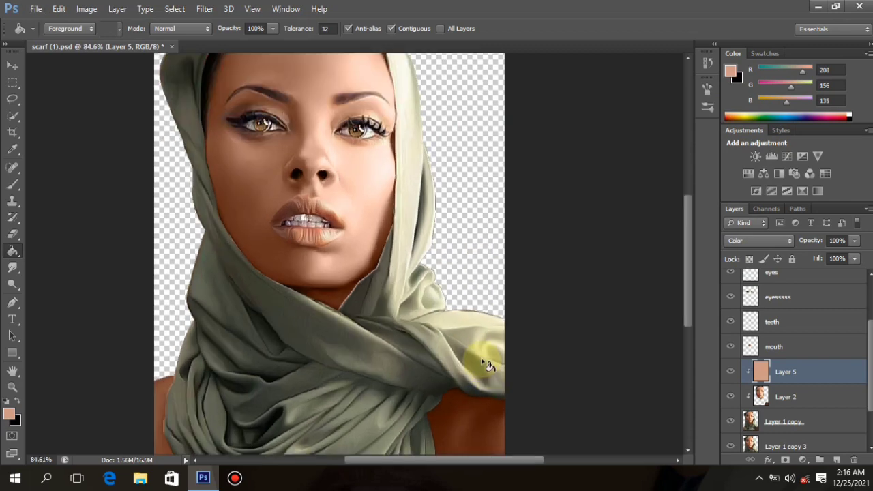
pyautogui.scroll(-5, 480, 362)
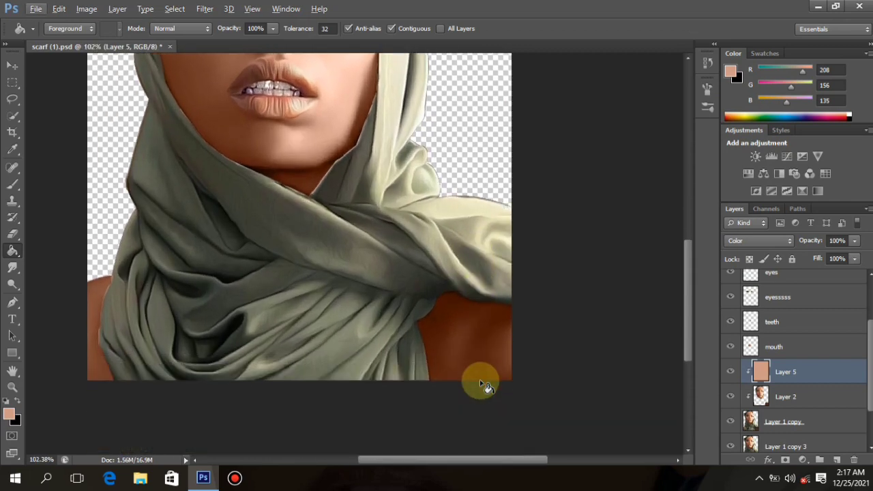
pyautogui.hscroll(1, 284, 141)
pyautogui.scroll(-2, 290, 126)
pyautogui.scroll(4, 351, 88)
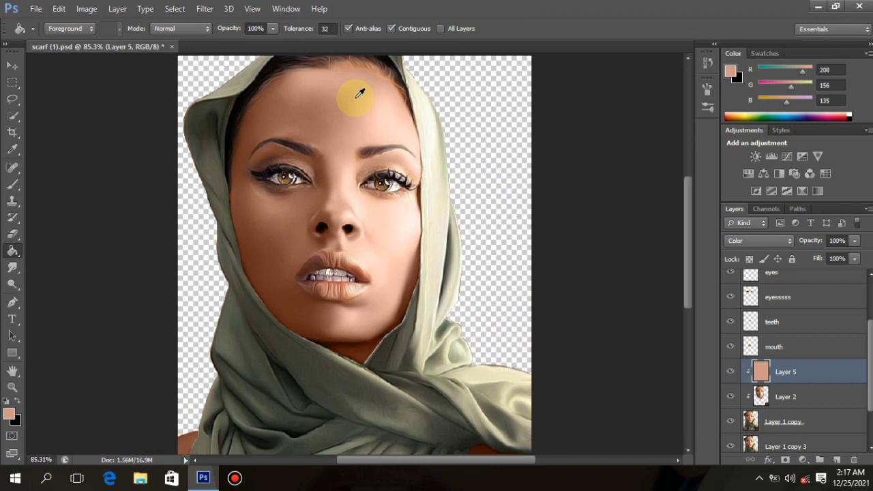
pyautogui.scroll(2, 450, 112)
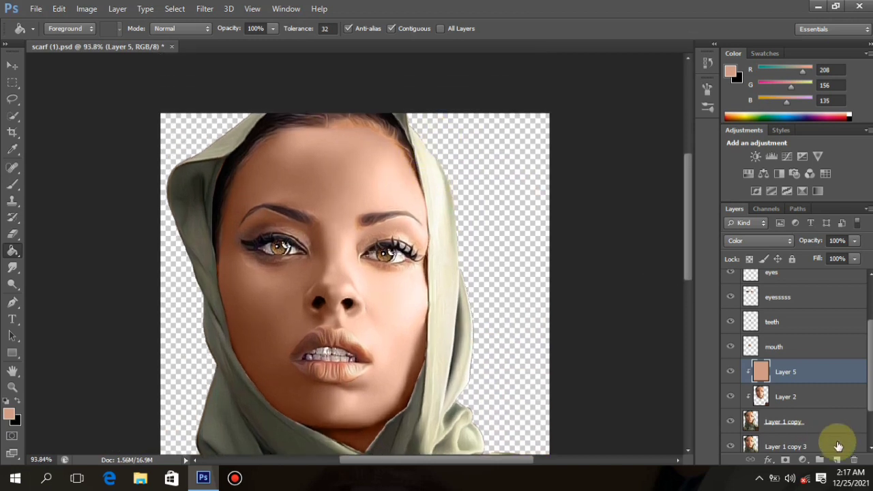
# Step: Add an empty layer directly above the hair layer and clip it to the hair with a clipping mask
pyautogui.moveTo(869, 392); pyautogui.dragTo(866, 288)
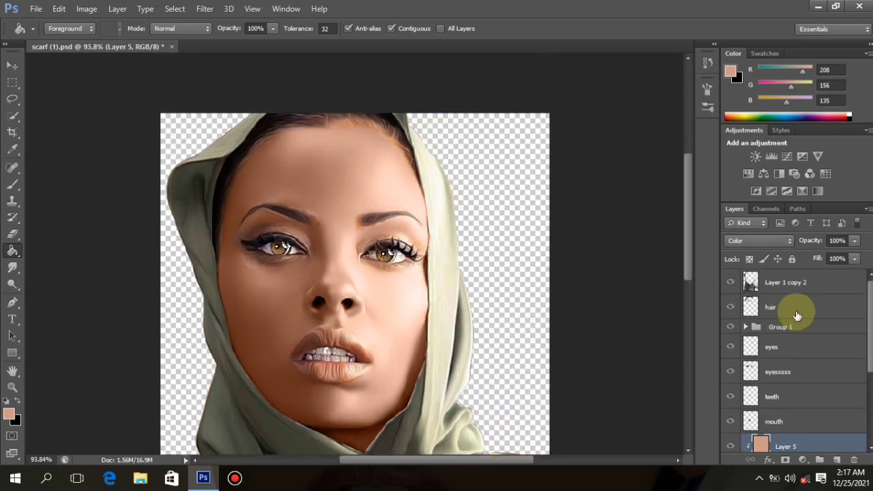
pyautogui.click(785, 307)
pyautogui.click(836, 459)
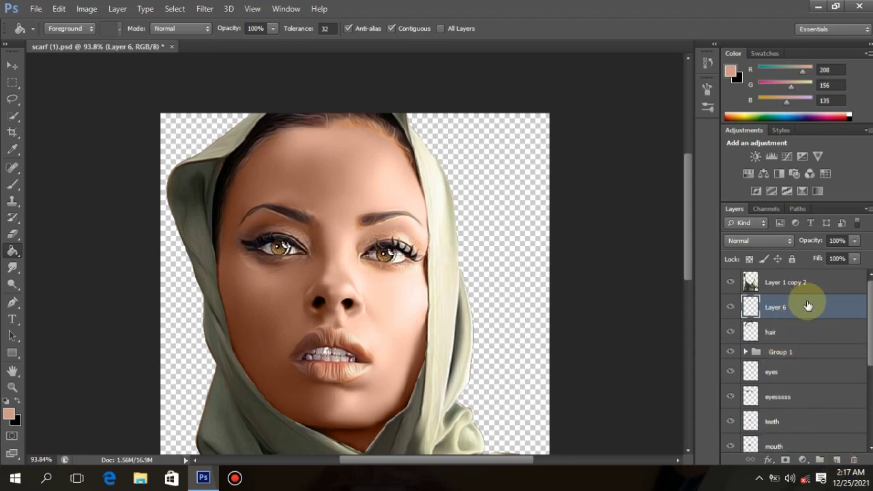
pyautogui.rightClick(809, 307)
pyautogui.click(600, 204)
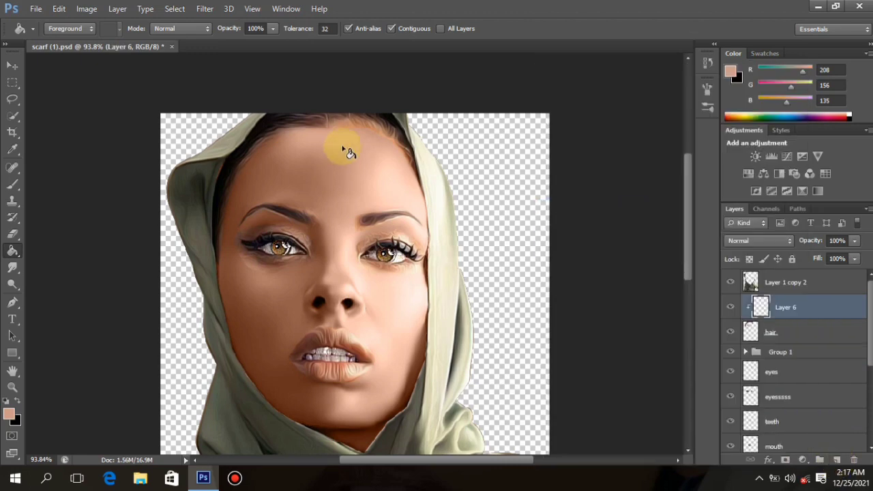
# Step: Fill Layer 6 with the current skin tone and set its blend mode to Color
pyautogui.click(351, 133)
pyautogui.click(763, 238)
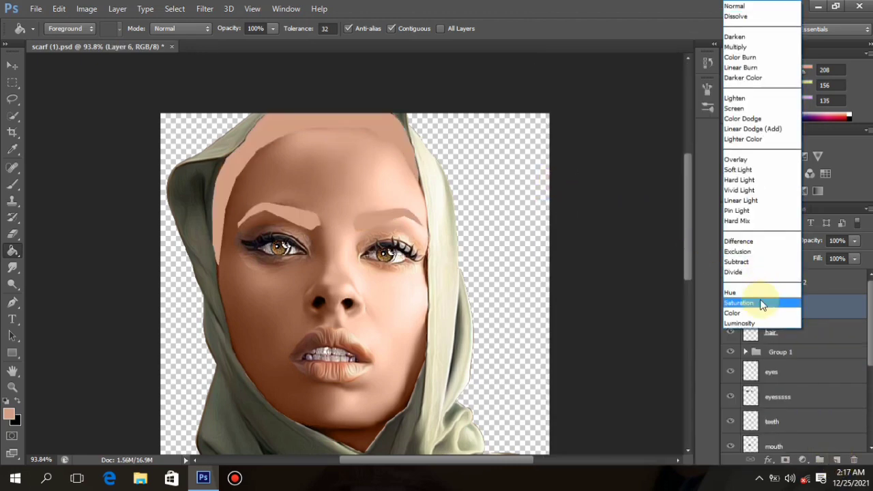
pyautogui.click(759, 304)
pyautogui.click(760, 239)
pyautogui.click(761, 313)
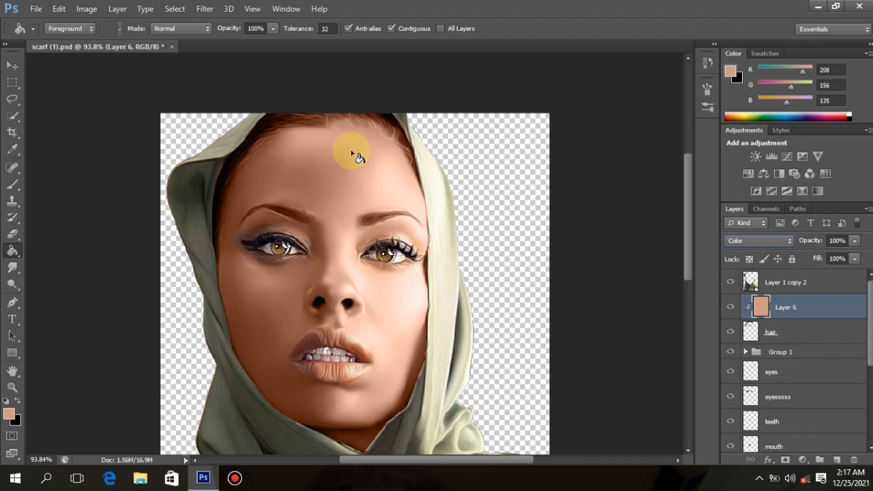
# Step: Erase the skin tint on Layer 6 over the hair along both sides of the hairline with a 35 px Eraser
pyautogui.click(18, 233)
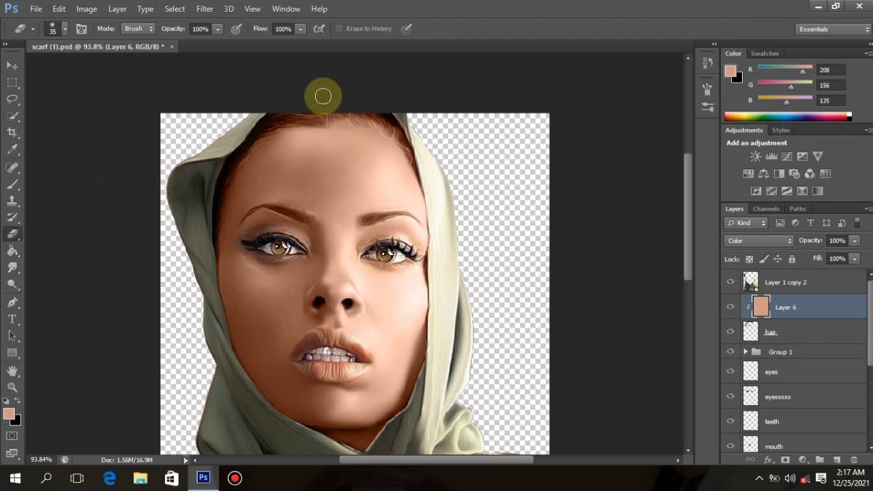
pyautogui.moveTo(309, 112)
pyautogui.mouseDown()
pyautogui.moveTo(273, 112)
pyautogui.moveTo(245, 129)
pyautogui.moveTo(274, 115)
pyautogui.moveTo(233, 147)
pyautogui.moveTo(206, 195)
pyautogui.moveTo(219, 174)
pyautogui.mouseUp()
pyautogui.moveTo(408, 108)
pyautogui.mouseDown()
pyautogui.moveTo(322, 121)
pyautogui.moveTo(350, 110)
pyautogui.moveTo(388, 111)
pyautogui.moveTo(370, 103)
pyautogui.moveTo(404, 126)
pyautogui.moveTo(412, 149)
pyautogui.moveTo(401, 116)
pyautogui.moveTo(343, 109)
pyautogui.moveTo(405, 165)
pyautogui.mouseUp()
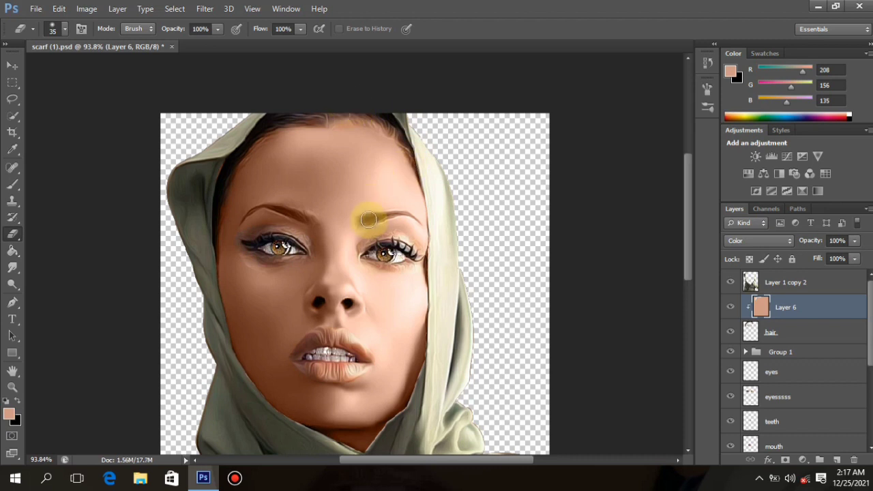
# Step: Lower the Eraser opacity to 37% and partly erase the skin tint over the eyebrows on Layer 6
pyautogui.moveTo(399, 215)
pyautogui.mouseDown()
pyautogui.moveTo(285, 217)
pyautogui.moveTo(311, 224)
pyautogui.moveTo(339, 266)
pyautogui.moveTo(339, 239)
pyautogui.moveTo(397, 232)
pyautogui.mouseUp()
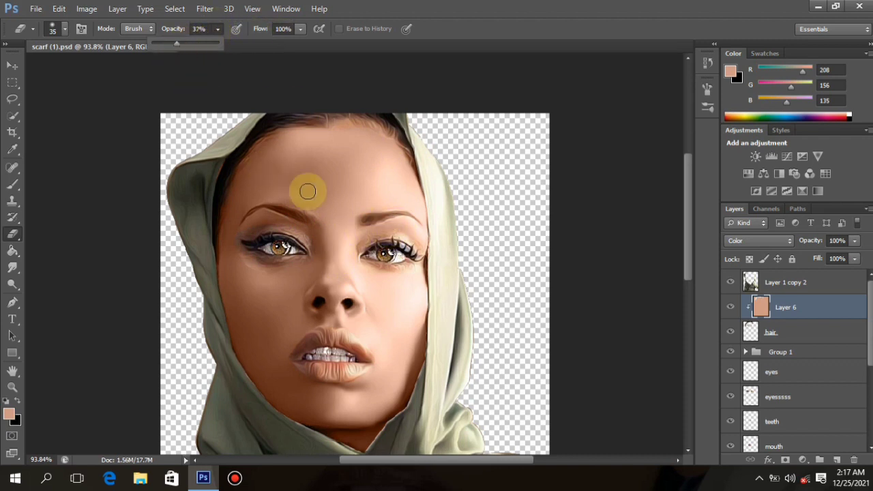
pyautogui.click(376, 219)
pyautogui.moveTo(402, 226)
pyautogui.mouseDown()
pyautogui.moveTo(202, 206)
pyautogui.moveTo(350, 216)
pyautogui.moveTo(275, 205)
pyautogui.moveTo(301, 219)
pyautogui.moveTo(256, 204)
pyautogui.moveTo(365, 215)
pyautogui.mouseUp()
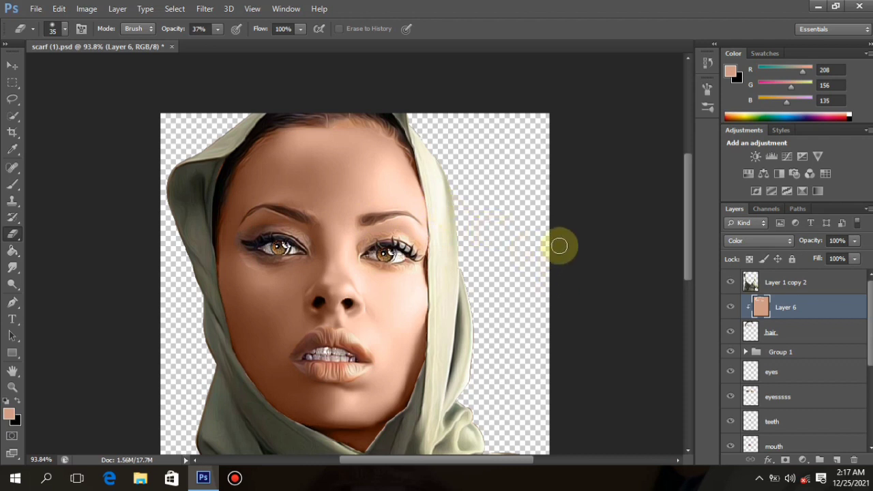
# Step: Add an empty clipped layer between the hair layer and Layer 6 and save the document
pyautogui.click(796, 335)
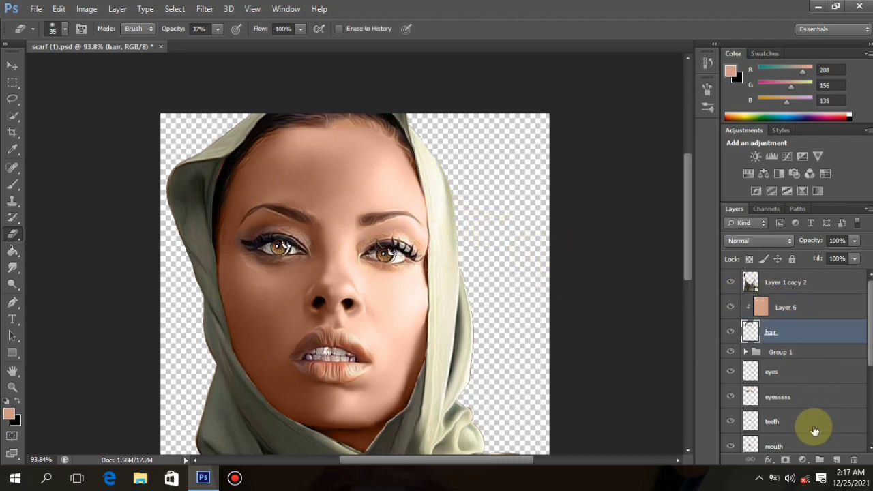
pyautogui.click(838, 461)
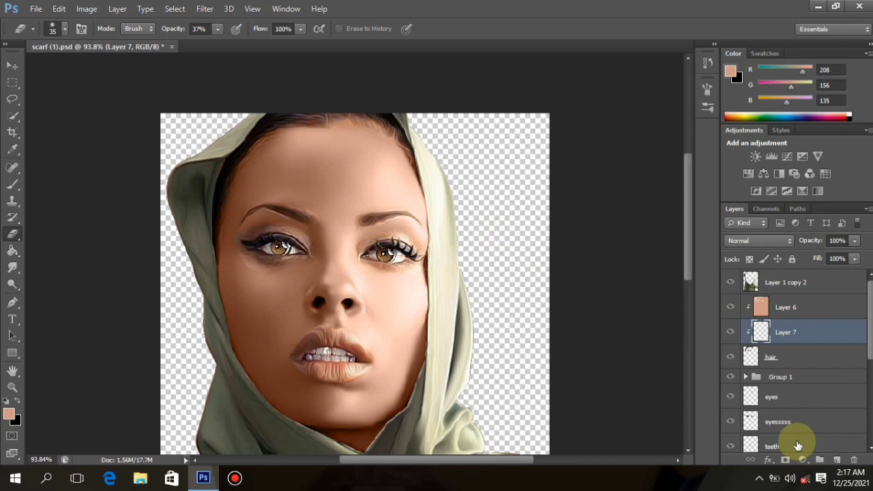
pyautogui.hotkey('ctrl', 's')
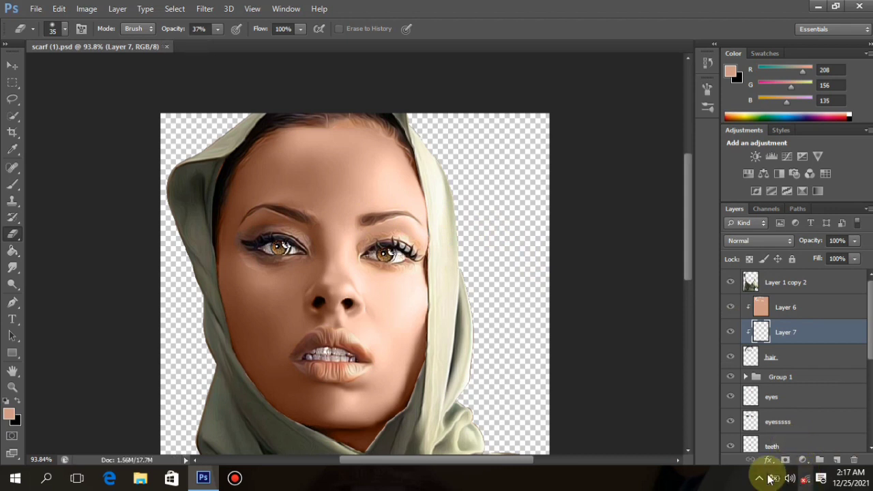
pyautogui.click(760, 477)
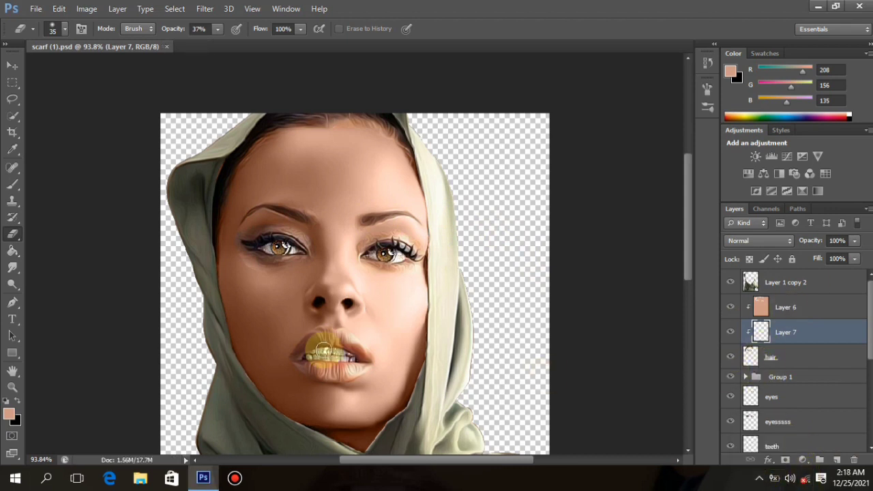
# Step: Swap the foreground and background colors and set the foreground to the dark brown 42312d sampled from the hair
pyautogui.click(19, 403)
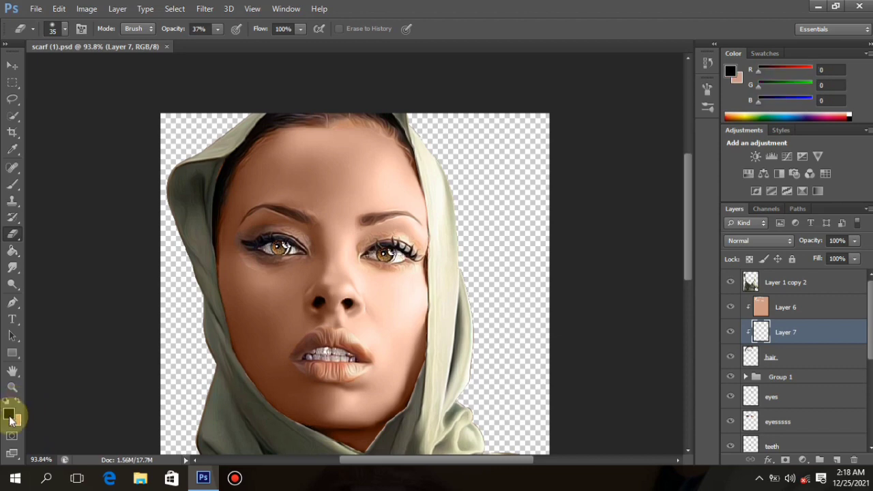
pyautogui.click(10, 419)
pyautogui.click(293, 116)
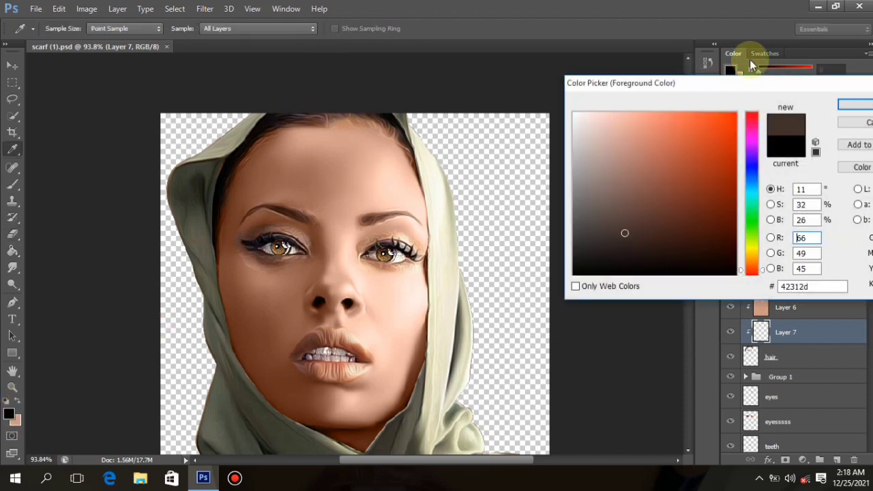
pyautogui.click(856, 104)
pyautogui.press('e')
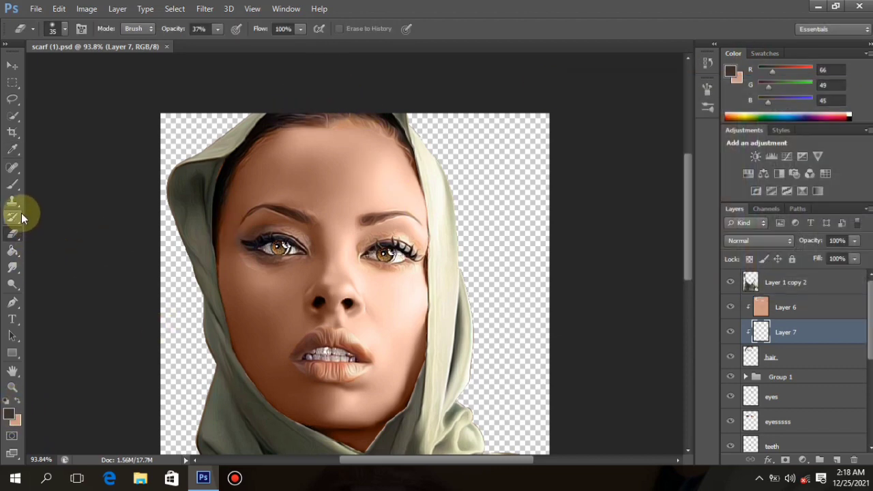
# Step: Fill Layer 7 with the dark brown and set it to the Color blend mode at 69% opacity
pyautogui.click(12, 251)
pyautogui.click(320, 170)
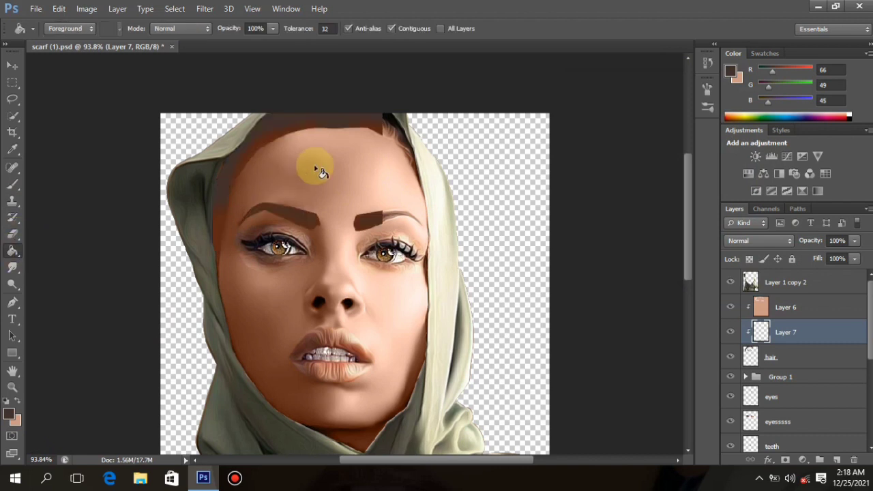
pyautogui.click(754, 240)
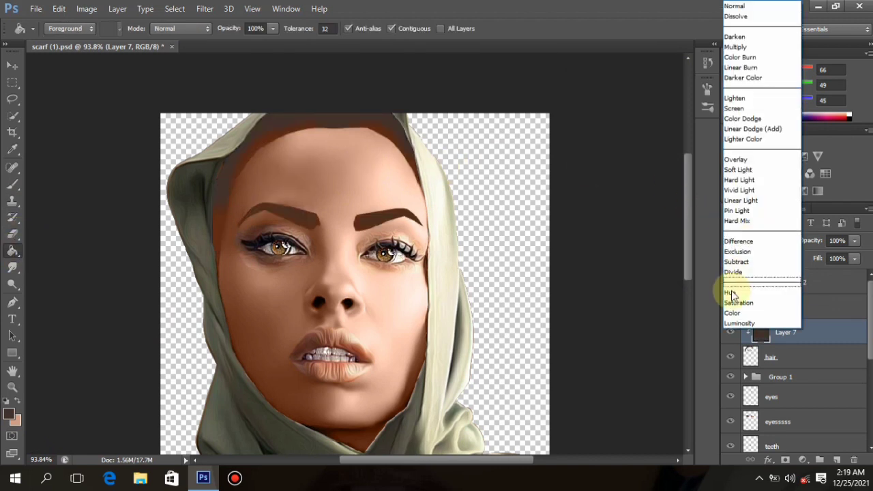
pyautogui.click(729, 313)
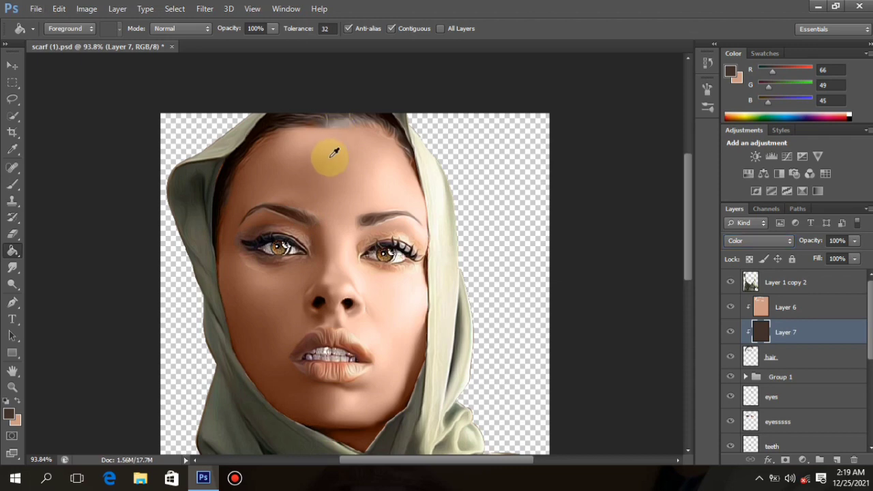
pyautogui.scroll(3, 334, 154)
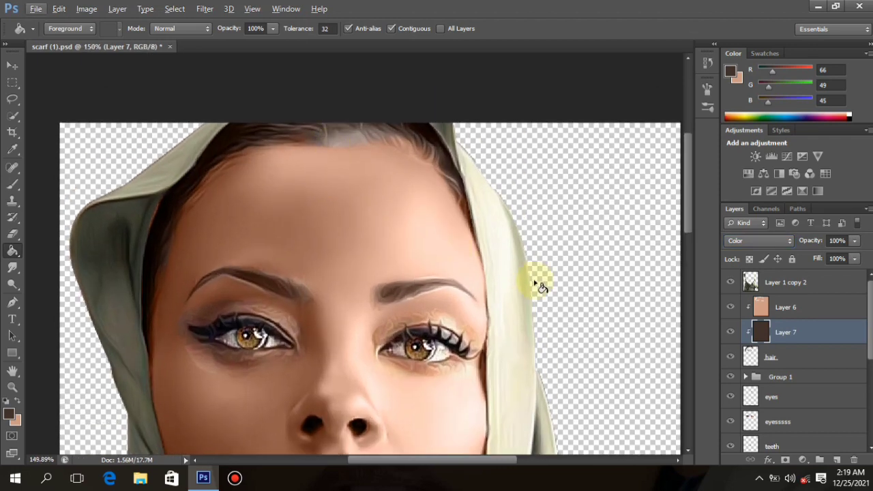
pyautogui.click(855, 242)
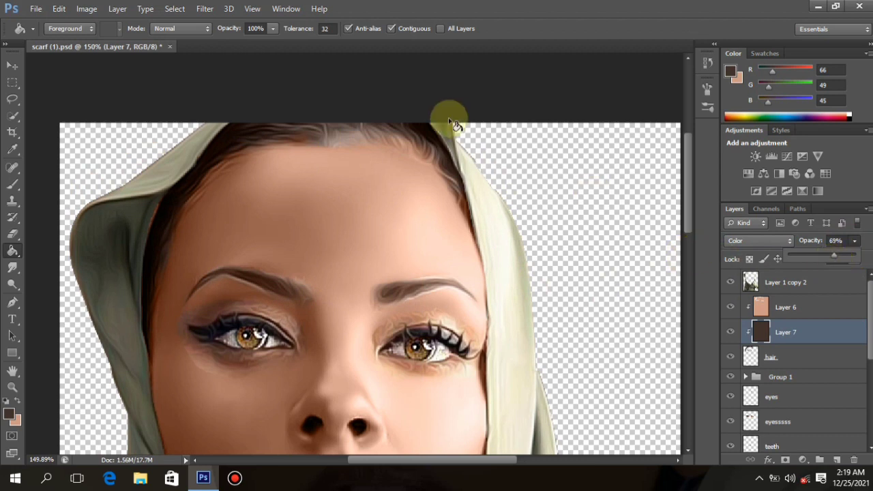
# Step: Partly erase the dark brown tint on Layer 7 where it spills over the forehead and temple beside the hairline
pyautogui.click(12, 234)
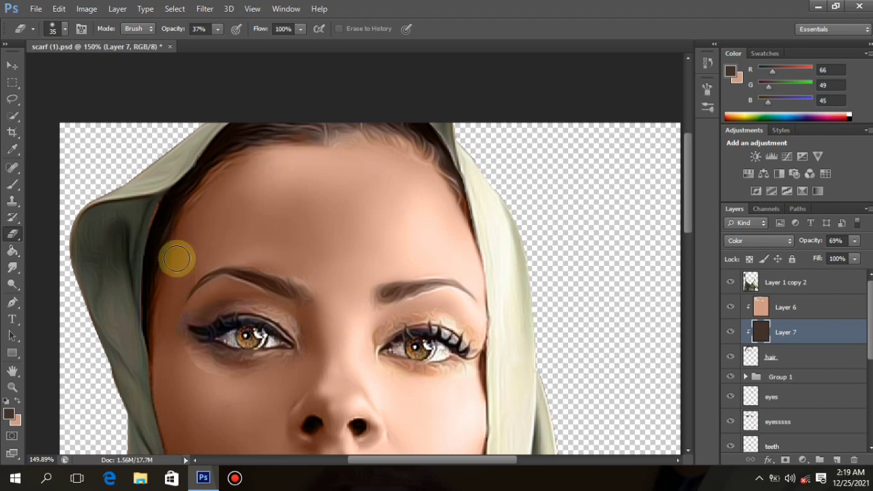
pyautogui.moveTo(173, 267)
pyautogui.mouseDown()
pyautogui.moveTo(204, 275)
pyautogui.moveTo(189, 307)
pyautogui.moveTo(208, 313)
pyautogui.moveTo(188, 323)
pyautogui.moveTo(217, 262)
pyautogui.mouseUp()
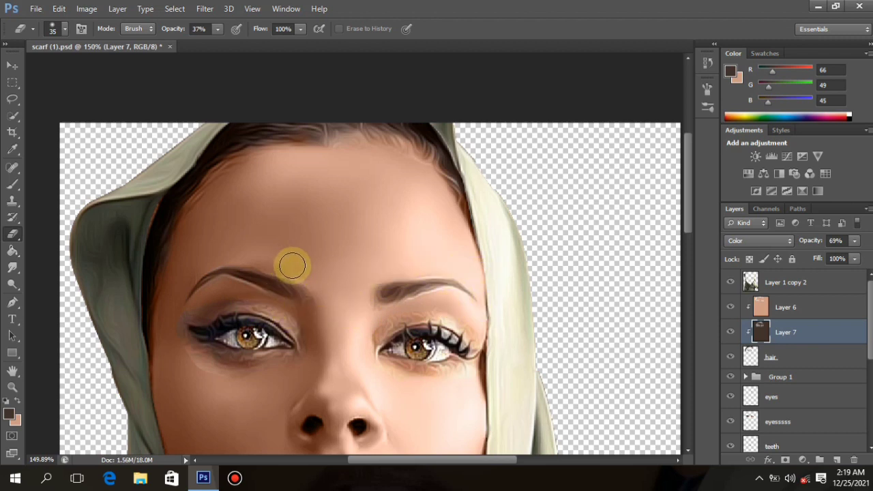
pyautogui.scroll(-4, 298, 254)
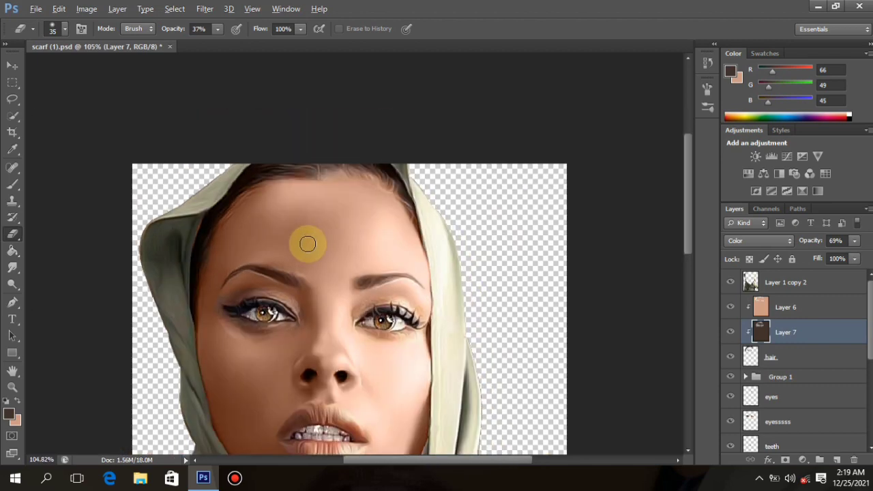
pyautogui.scroll(3, 332, 185)
pyautogui.scroll(2, 334, 178)
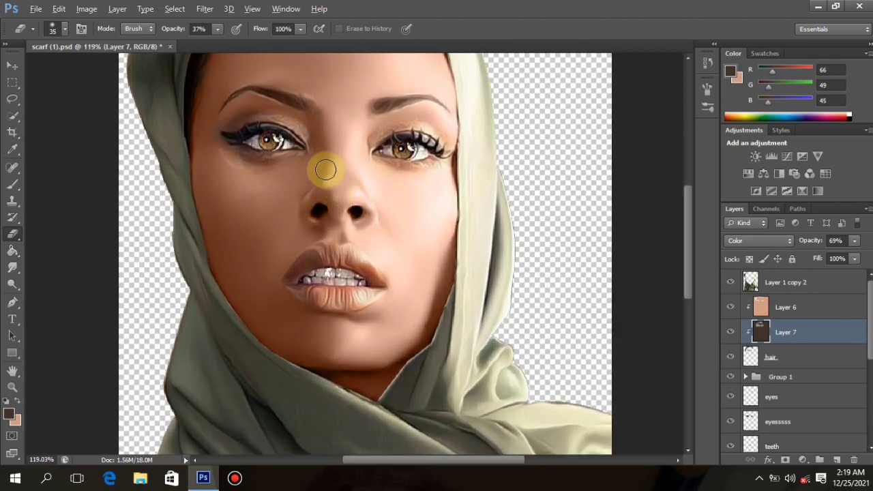
# Step: Add an empty layer directly above the eyesssss layer and clip it to that layer
pyautogui.scroll(-2, 768, 377)
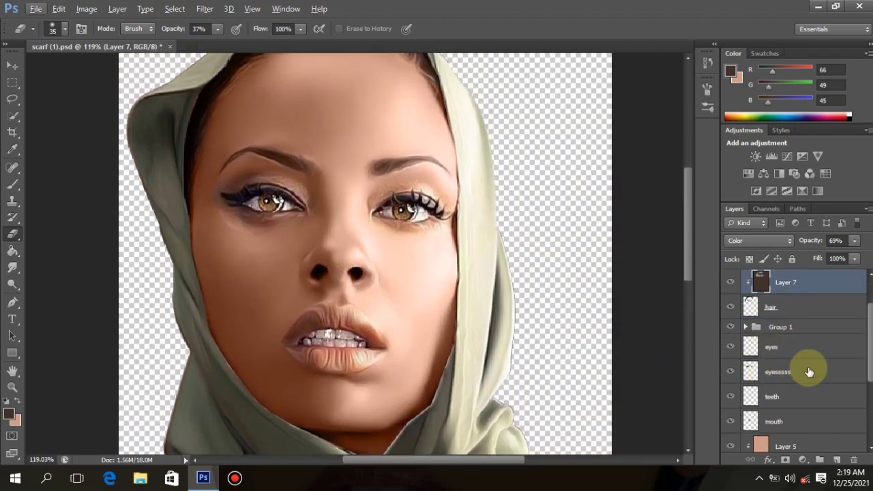
pyautogui.click(802, 372)
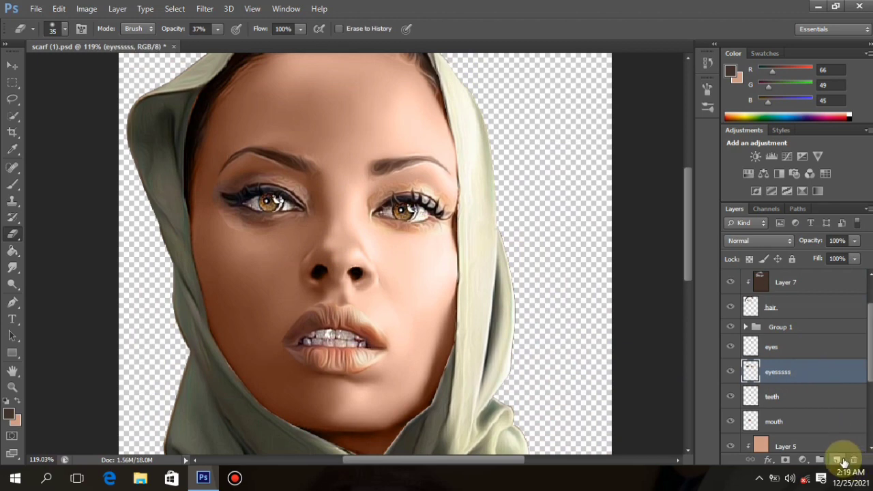
pyautogui.click(839, 460)
pyautogui.rightClick(823, 384)
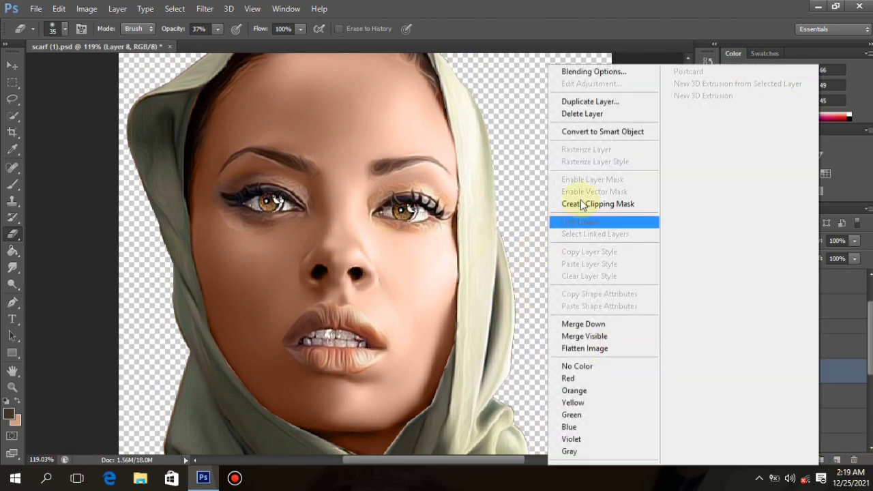
pyautogui.click(588, 203)
# Step: Swap back to the skin-tone foreground color, fill Layer 8 with it and set the layer to the Color blend mode
pyautogui.click(16, 401)
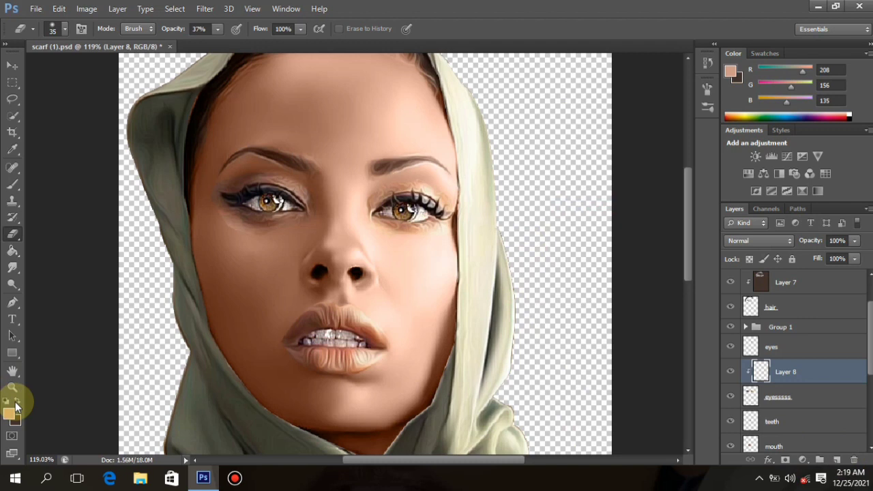
pyautogui.click(13, 251)
pyautogui.click(360, 172)
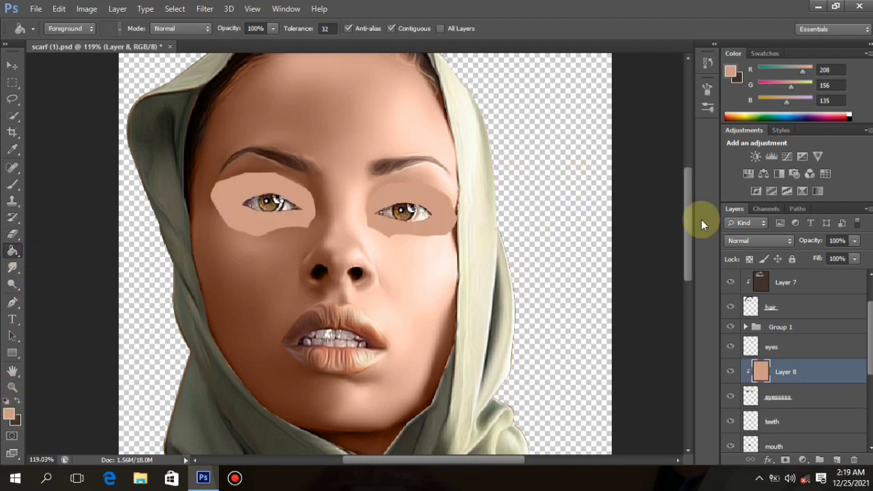
pyautogui.click(774, 245)
pyautogui.click(759, 310)
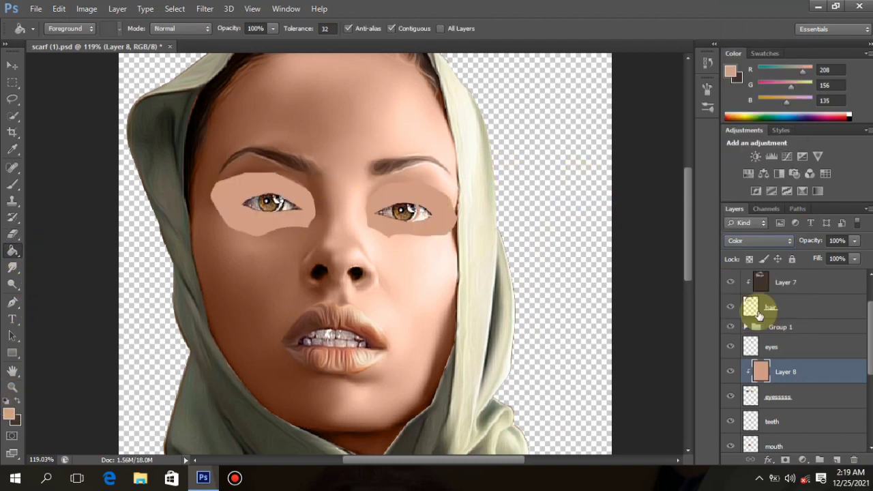
# Step: Reduce the Eraser brush to 15 px, partly erase the Layer 8 tint over the upper lash line, and enlarge the brush to 20 px
pyautogui.click(11, 236)
pyautogui.scroll(6, 368, 186)
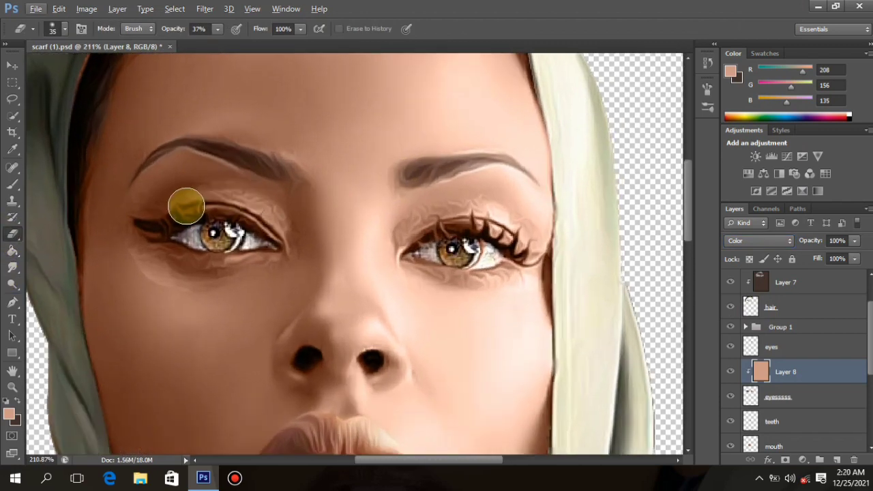
pyautogui.press('[')
pyautogui.press('[')
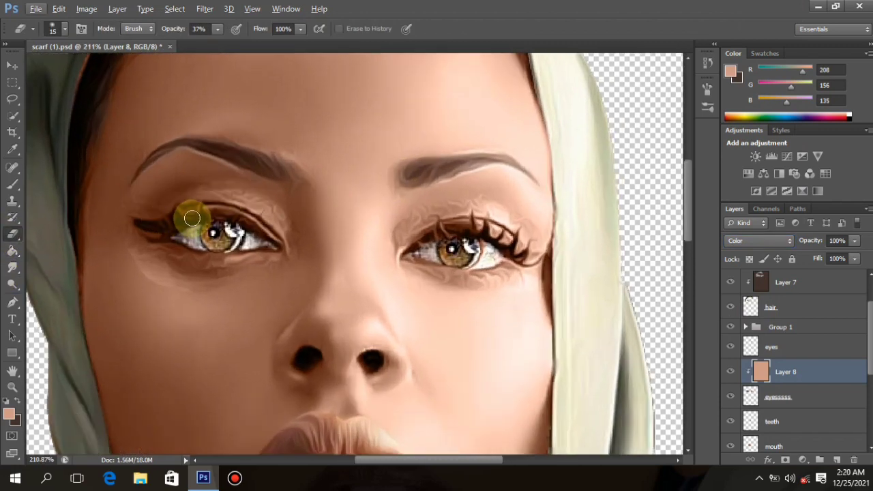
pyautogui.moveTo(192, 219); pyautogui.dragTo(212, 206)
pyautogui.press(']')
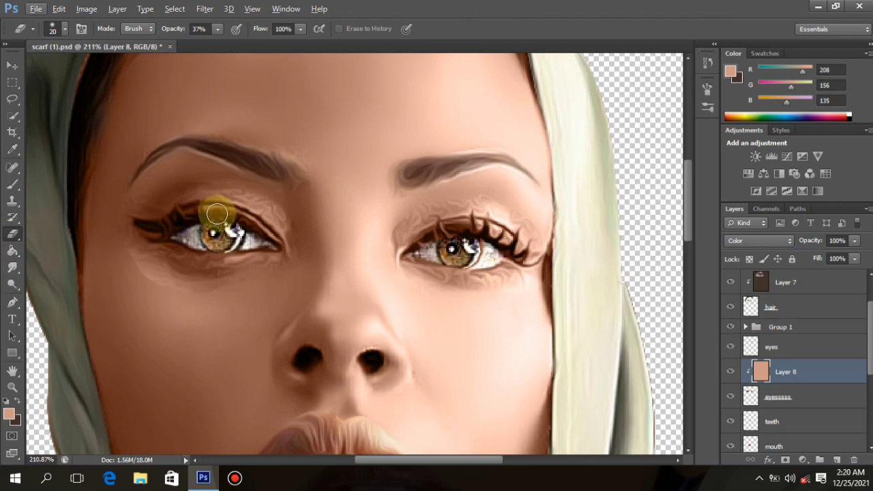
# Step: Raise the Eraser opacity to 100% and erase the Layer 8 tint over the eyeliner and lashes of both eyes
pyautogui.click(219, 32)
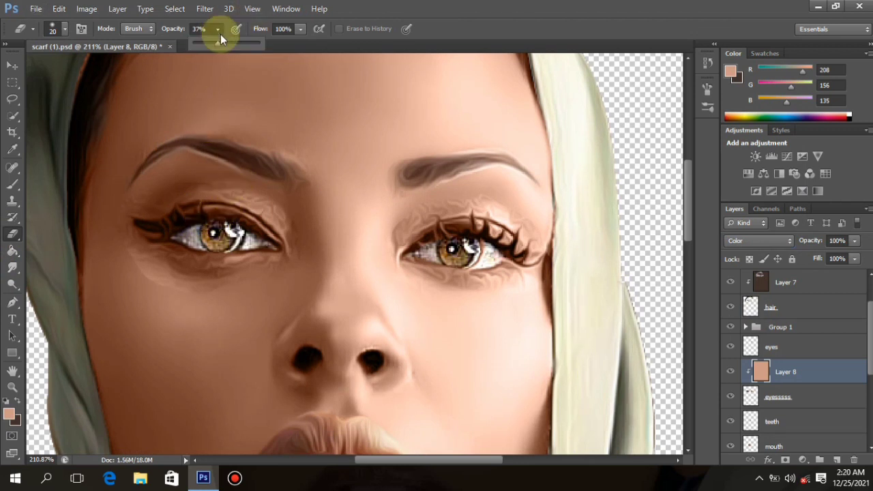
pyautogui.moveTo(218, 42); pyautogui.dragTo(262, 43)
pyautogui.moveTo(225, 221)
pyautogui.mouseDown()
pyautogui.moveTo(147, 223)
pyautogui.moveTo(177, 238)
pyautogui.mouseUp()
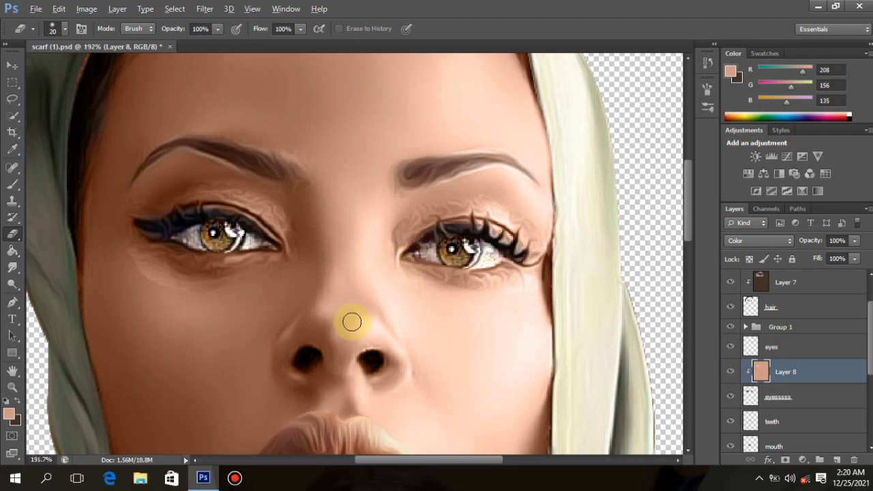
pyautogui.scroll(-5, 351, 322)
pyautogui.scroll(2, 366, 306)
pyautogui.scroll(2, 277, 62)
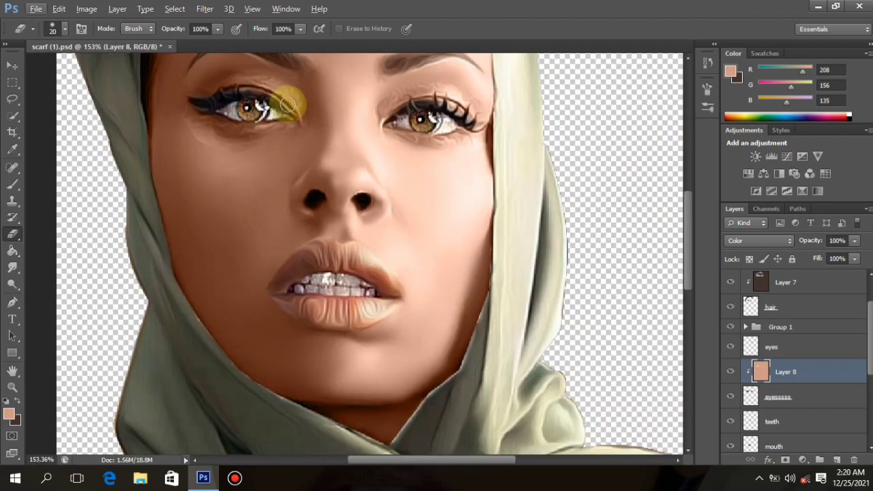
pyautogui.scroll(5, 294, 96)
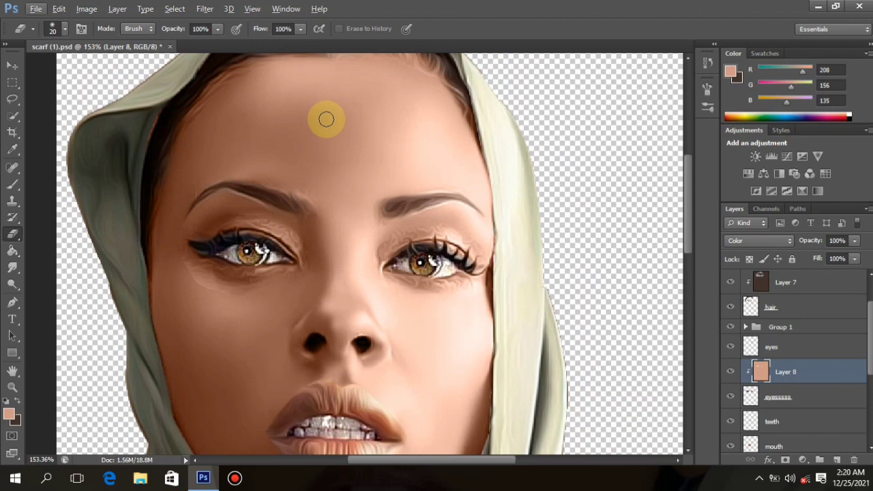
pyautogui.scroll(2, 326, 116)
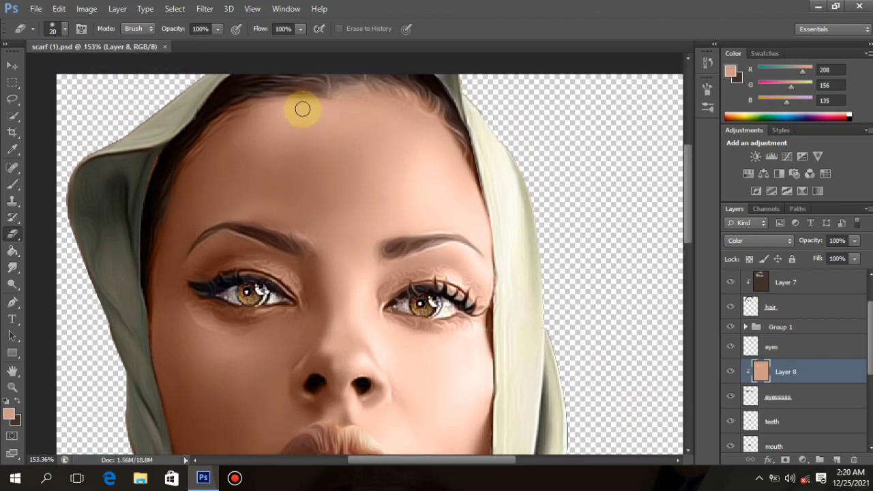
# Step: Erase the skin tint on Layer 5 along the hair edge beside the scarf and around the inner end of the eyebrow
pyautogui.scroll(-3, 302, 109)
pyautogui.scroll(2, 196, 109)
pyautogui.scroll(2, 516, 341)
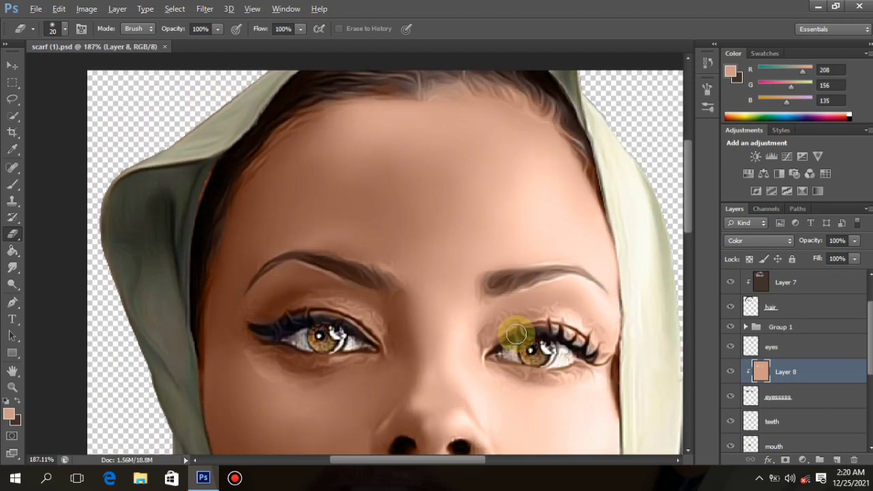
pyautogui.scroll(-3, 793, 389)
pyautogui.click(787, 397)
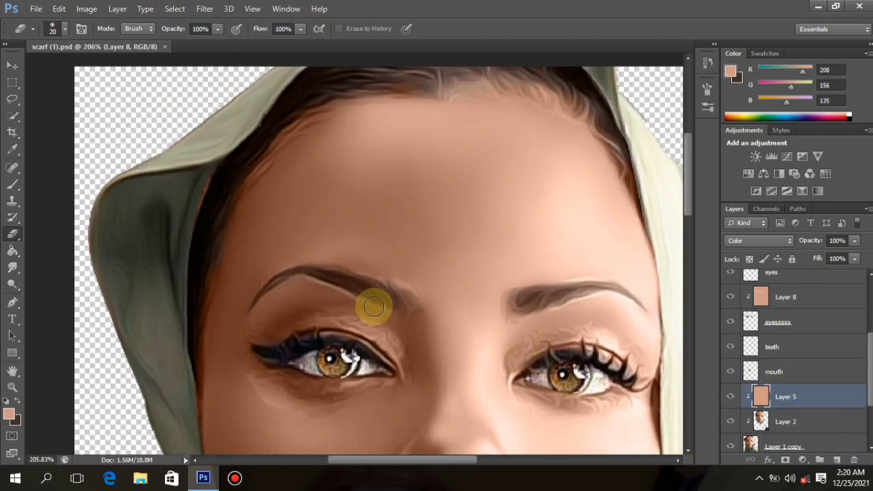
pyautogui.moveTo(201, 201)
pyautogui.mouseDown()
pyautogui.moveTo(193, 209)
pyautogui.moveTo(216, 170)
pyautogui.moveTo(177, 288)
pyautogui.mouseUp()
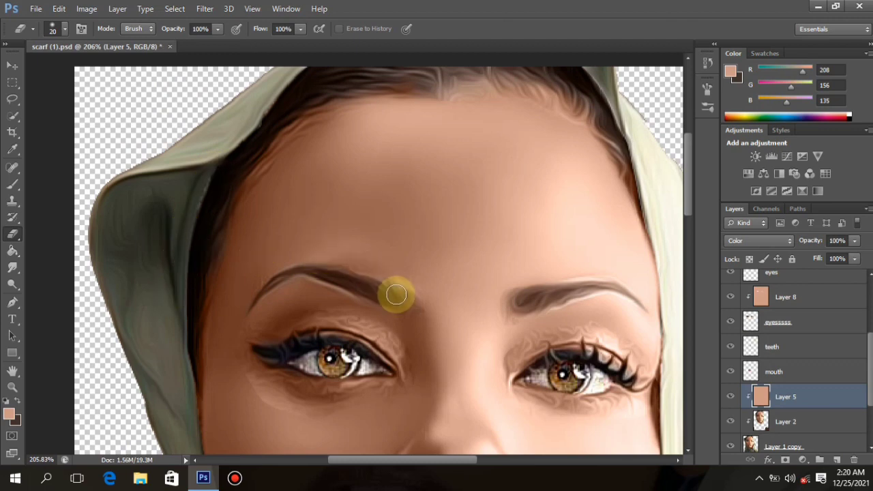
pyautogui.scroll(-3, 444, 267)
pyautogui.scroll(3, 335, 305)
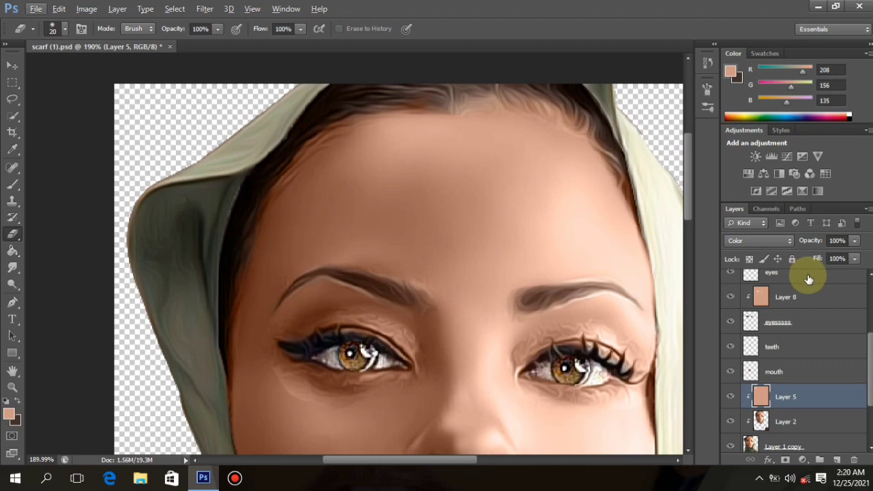
# Step: Clean up the hair edge at the temple beside the scarf by erasing tint on Layer 6 and Layer 7
pyautogui.scroll(3, 812, 288)
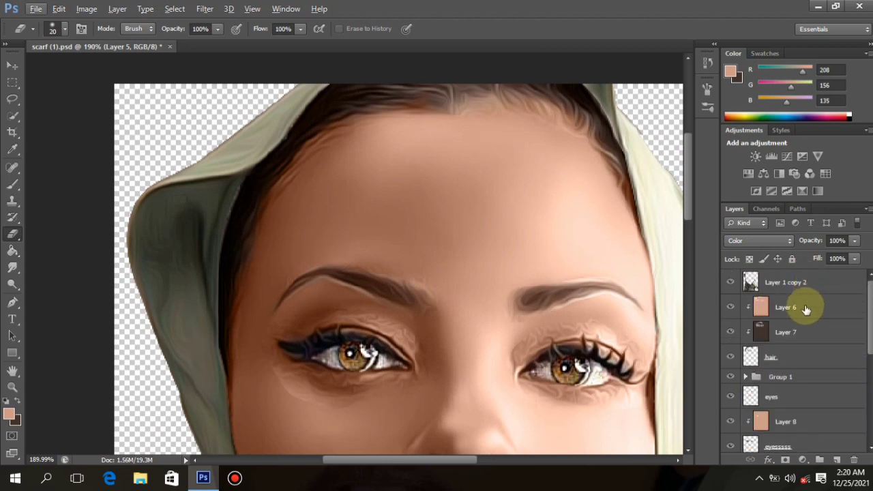
pyautogui.click(804, 307)
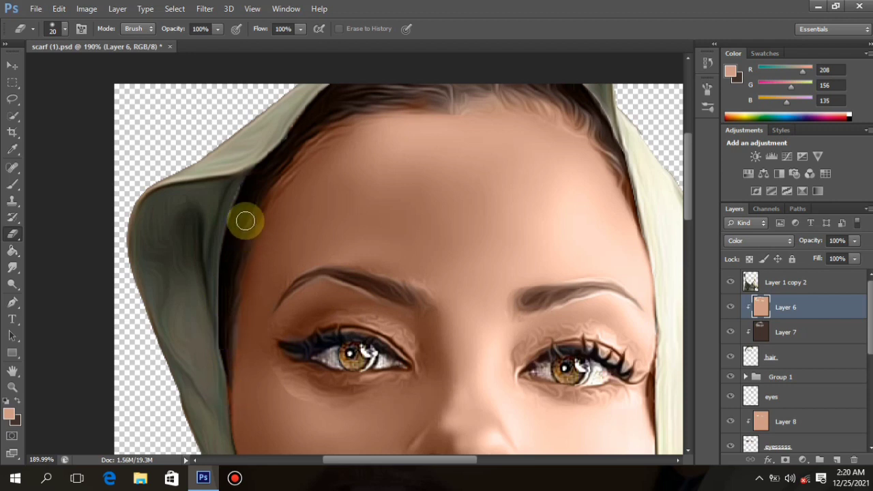
pyautogui.click(789, 330)
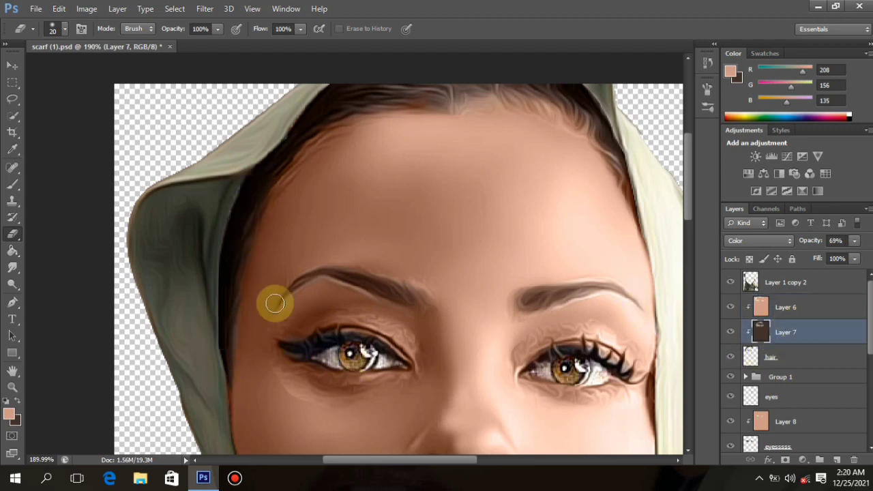
pyautogui.moveTo(238, 336)
pyautogui.mouseDown()
pyautogui.moveTo(241, 364)
pyautogui.moveTo(249, 314)
pyautogui.moveTo(244, 335)
pyautogui.mouseUp()
pyautogui.scroll(-4, 272, 310)
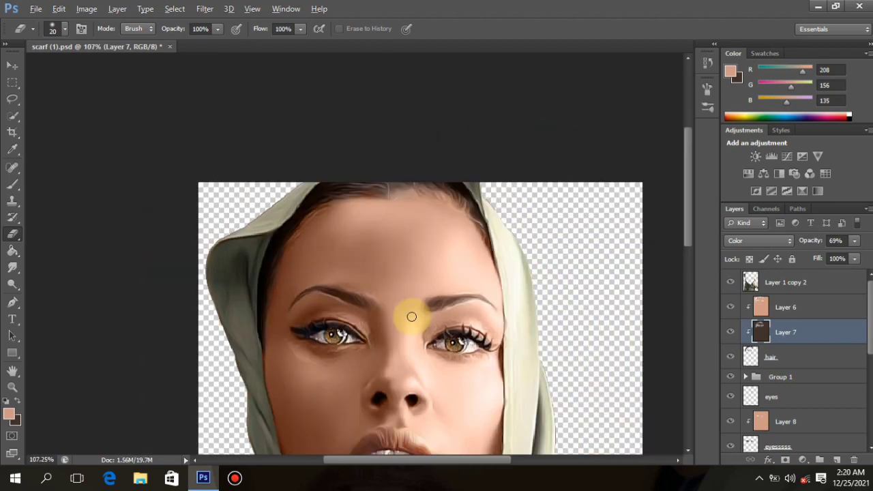
pyautogui.scroll(1, 400, 312)
pyautogui.scroll(-2, 362, 279)
# Step: Add an empty layer directly above the mouth layer and clip it to the mouth
pyautogui.scroll(5, 351, 198)
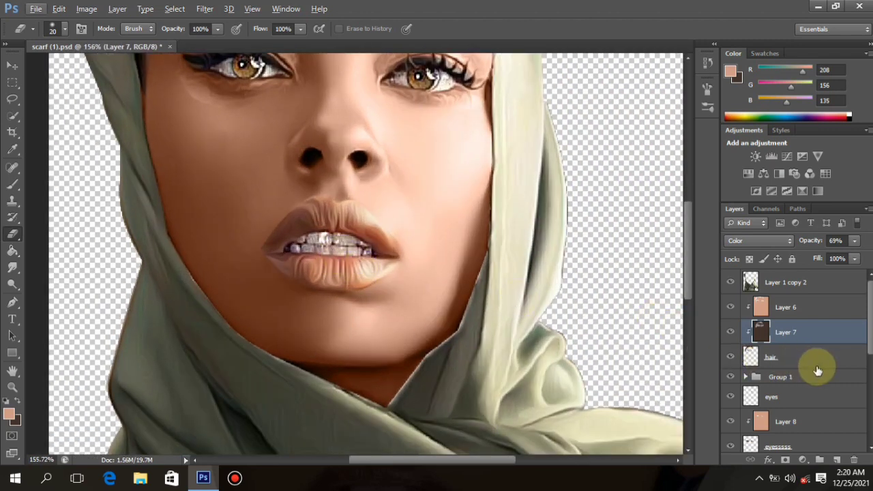
pyautogui.scroll(-5, 791, 355)
pyautogui.click(790, 382)
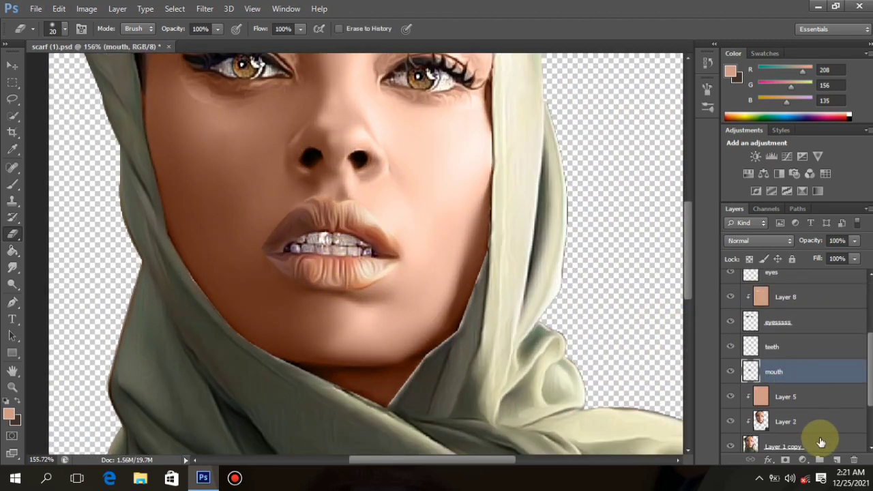
pyautogui.click(837, 460)
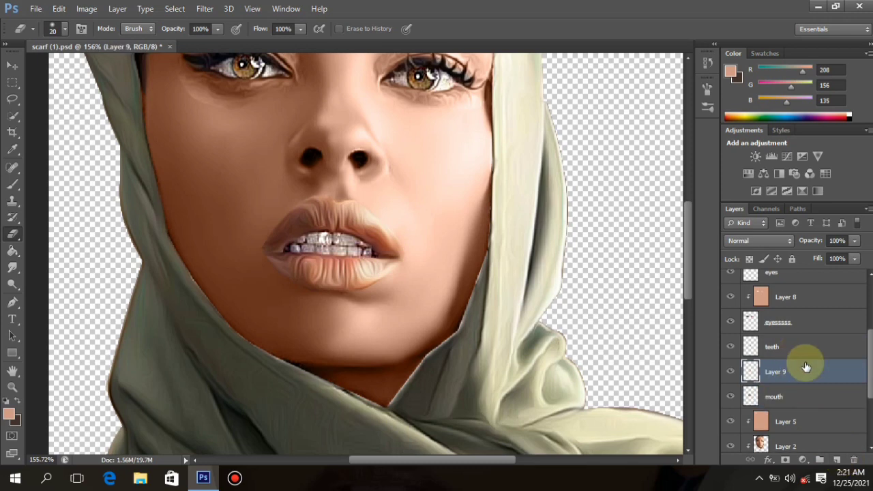
pyautogui.rightClick(805, 364)
pyautogui.click(621, 205)
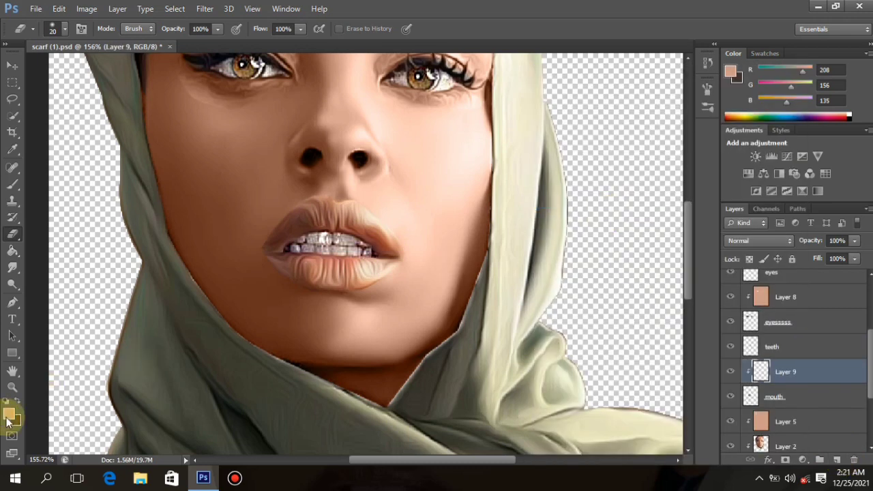
# Step: Swap the foreground and background colors and set the foreground to a muted red with RGB values 173, 58, 58
pyautogui.click(18, 400)
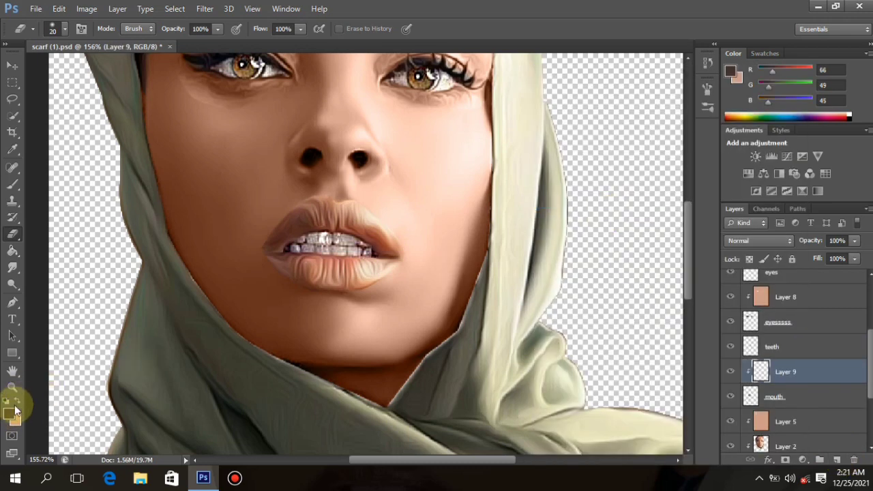
pyautogui.click(8, 412)
pyautogui.click(355, 258)
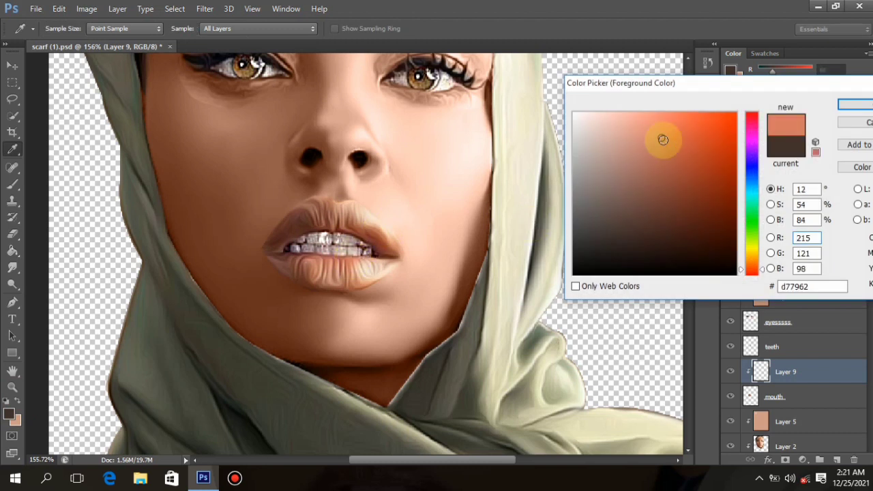
pyautogui.click(677, 160)
pyautogui.moveTo(752, 115); pyautogui.dragTo(734, 86)
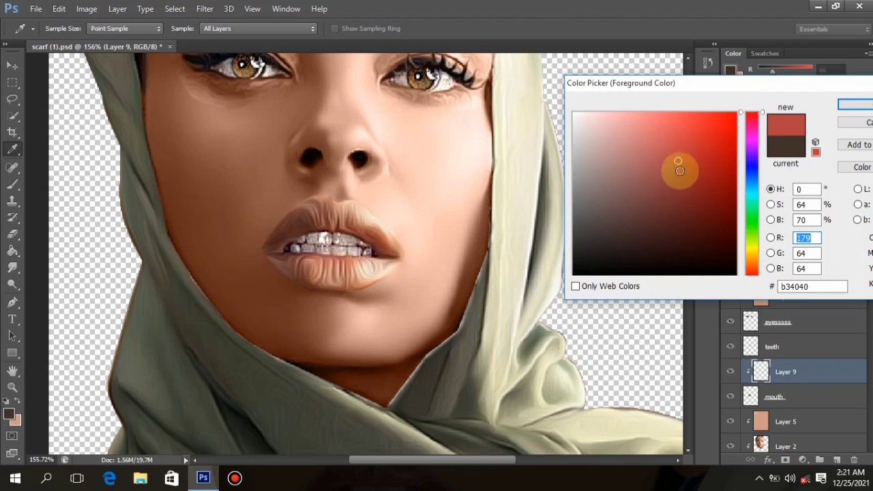
pyautogui.click(851, 106)
# Step: Fill Layer 9 over the lips with the muted red foreground color and set its blend mode to Color
pyautogui.press('e')
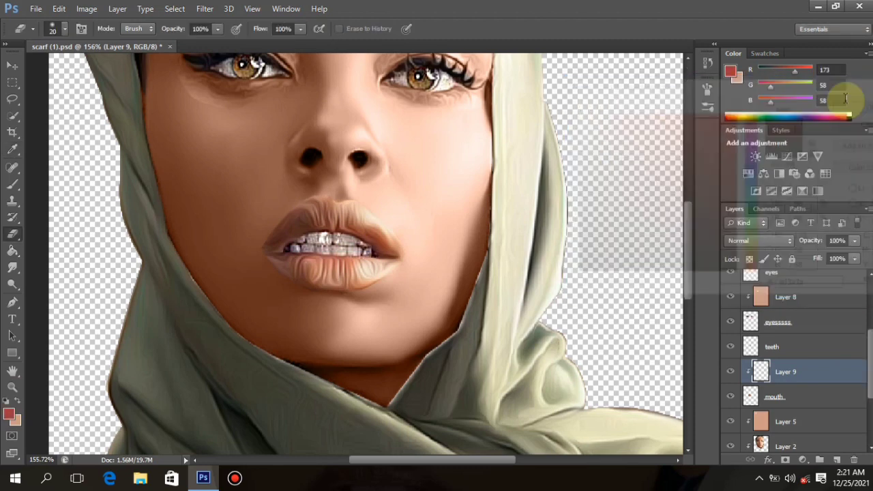
pyautogui.click(13, 252)
pyautogui.click(329, 256)
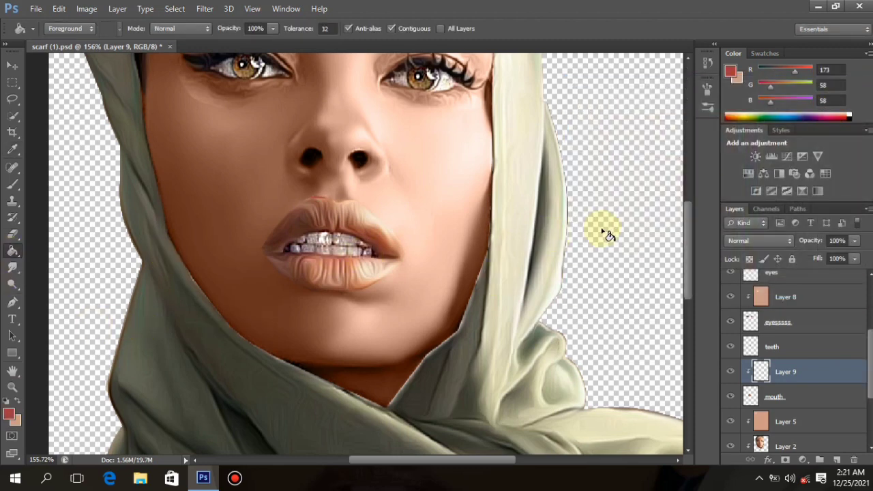
pyautogui.click(750, 242)
pyautogui.click(744, 312)
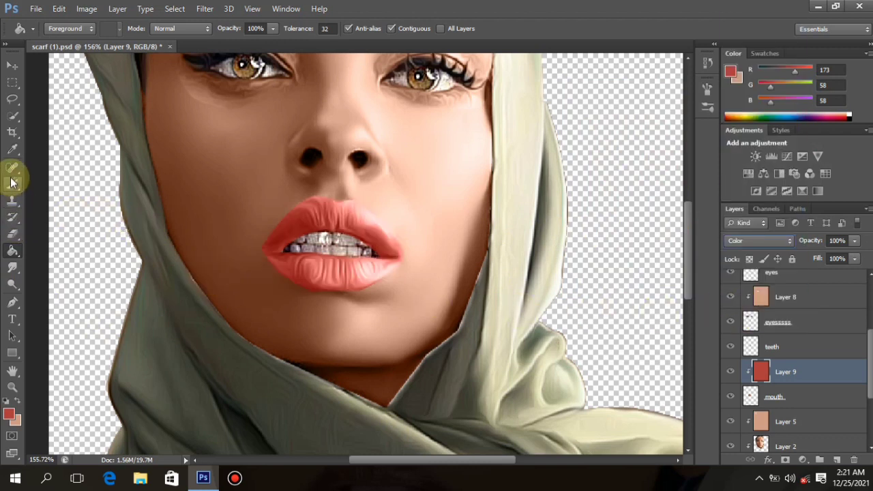
# Step: Erase the red tint on Layer 9 from the upper lip and around the outer edge of the lower lip
pyautogui.click(13, 234)
pyautogui.moveTo(294, 251)
pyautogui.mouseDown()
pyautogui.moveTo(304, 228)
pyautogui.moveTo(338, 206)
pyautogui.moveTo(304, 226)
pyautogui.moveTo(324, 200)
pyautogui.moveTo(312, 201)
pyautogui.moveTo(270, 240)
pyautogui.moveTo(288, 235)
pyautogui.moveTo(260, 245)
pyautogui.mouseUp()
pyautogui.moveTo(382, 229)
pyautogui.mouseDown()
pyautogui.moveTo(327, 220)
pyautogui.moveTo(415, 227)
pyautogui.moveTo(318, 240)
pyautogui.moveTo(273, 276)
pyautogui.moveTo(311, 303)
pyautogui.moveTo(339, 302)
pyautogui.moveTo(308, 289)
pyautogui.moveTo(387, 284)
pyautogui.moveTo(353, 298)
pyautogui.moveTo(386, 291)
pyautogui.moveTo(333, 291)
pyautogui.moveTo(394, 282)
pyautogui.mouseUp()
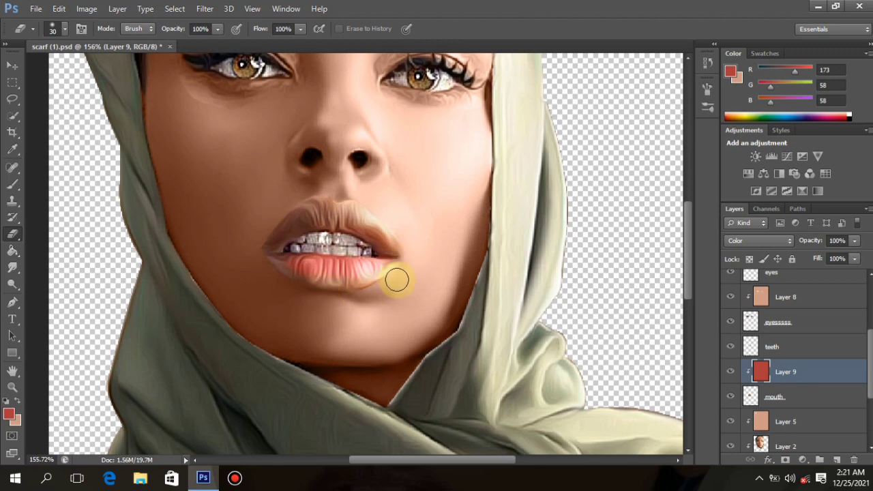
# Step: Compare the lips with and without the erased red tint, both close up and within the whole face
pyautogui.scroll(-5, 558, 291)
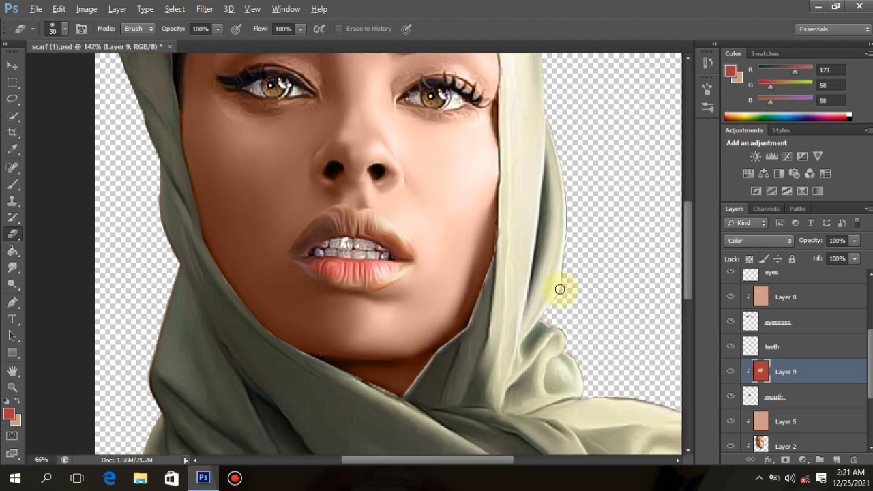
pyautogui.scroll(3, 390, 269)
pyautogui.scroll(1, 277, 269)
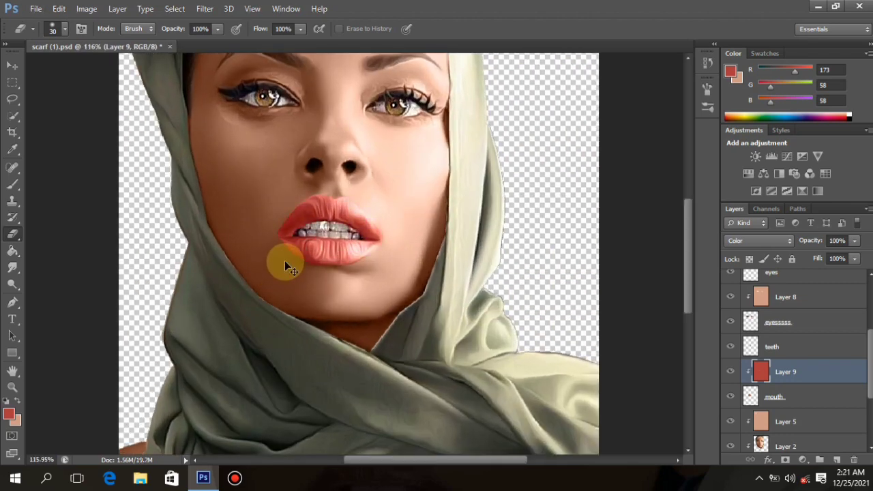
pyautogui.hotkey('ctrl', 'z')
pyautogui.scroll(3, 370, 269)
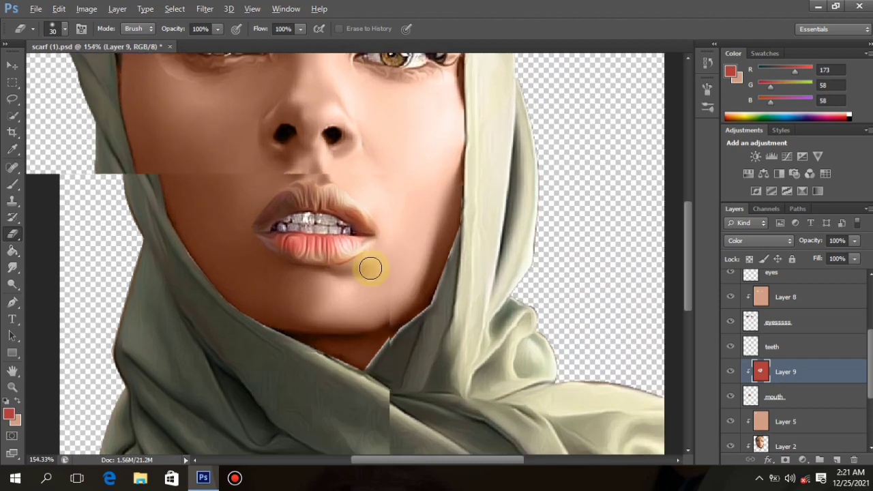
pyautogui.scroll(-4, 275, 264)
pyautogui.scroll(-3, 292, 253)
pyautogui.scroll(6, 280, 240)
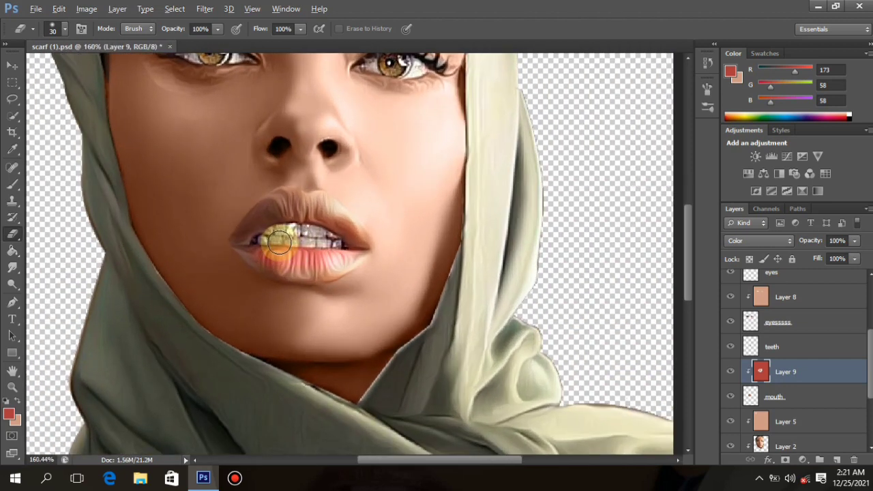
pyautogui.scroll(-4, 273, 260)
pyautogui.scroll(5, 300, 249)
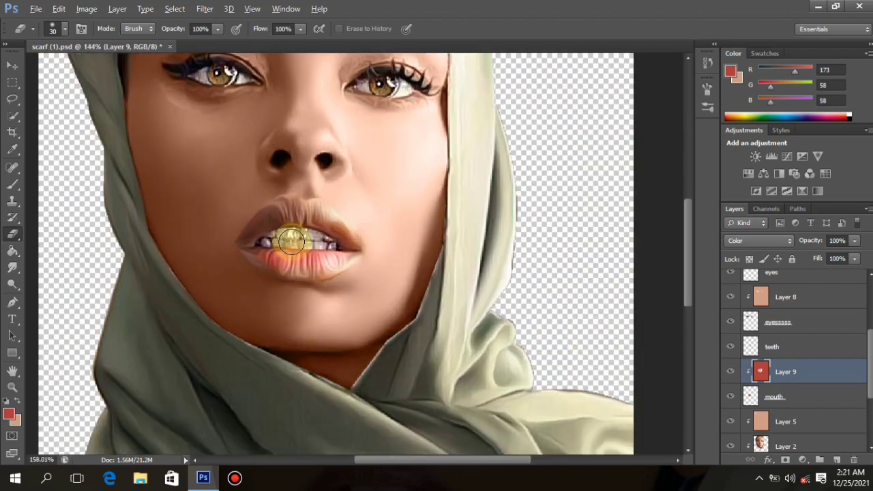
# Step: Add a clipped layer between the mouth layer and Layer 9, and set the foreground to dark brown with RGB values 93, 54, 44
pyautogui.click(798, 398)
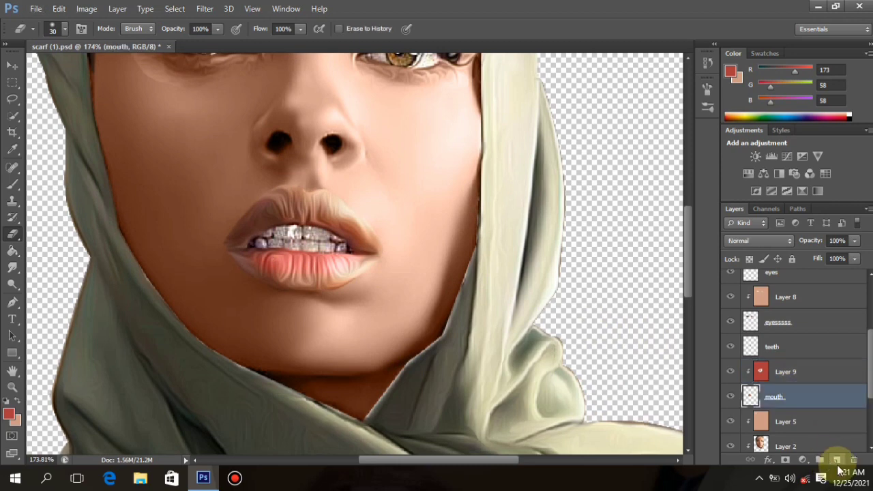
pyautogui.click(838, 462)
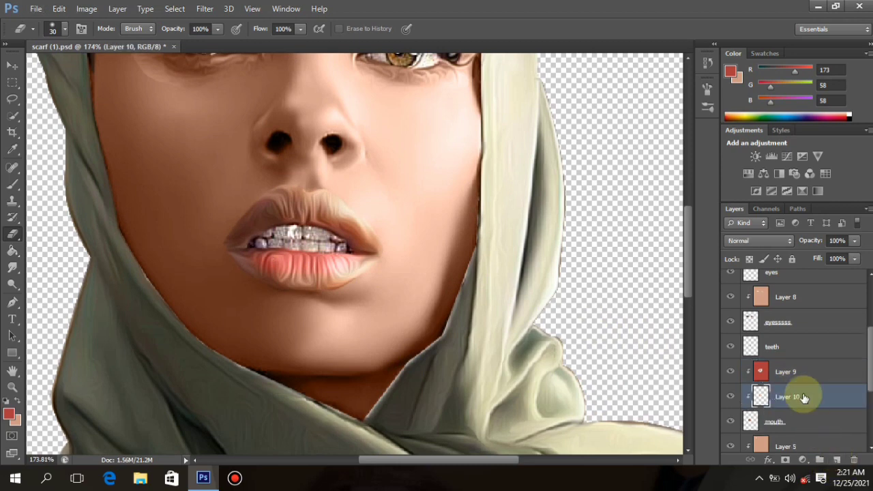
pyautogui.click(15, 411)
pyautogui.click(330, 199)
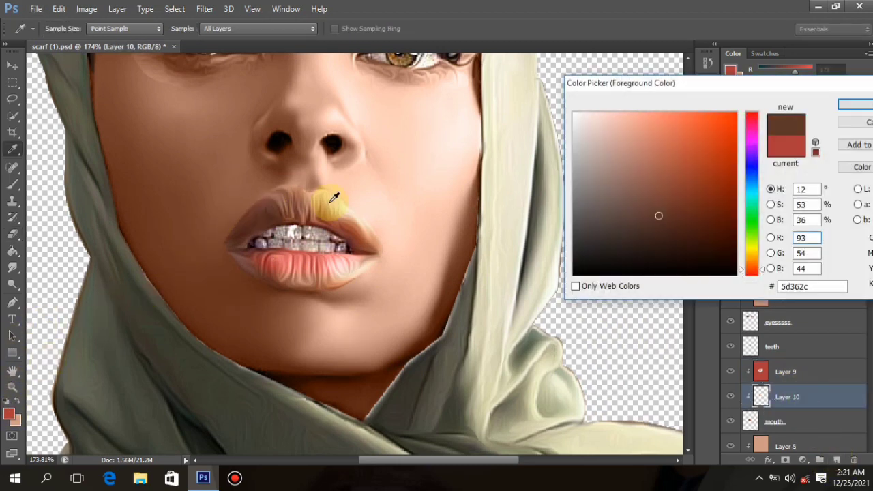
pyautogui.click(852, 107)
# Step: Fill Layer 10 over the lips with the dark brown foreground color and set its blend mode to Color
pyautogui.press('e')
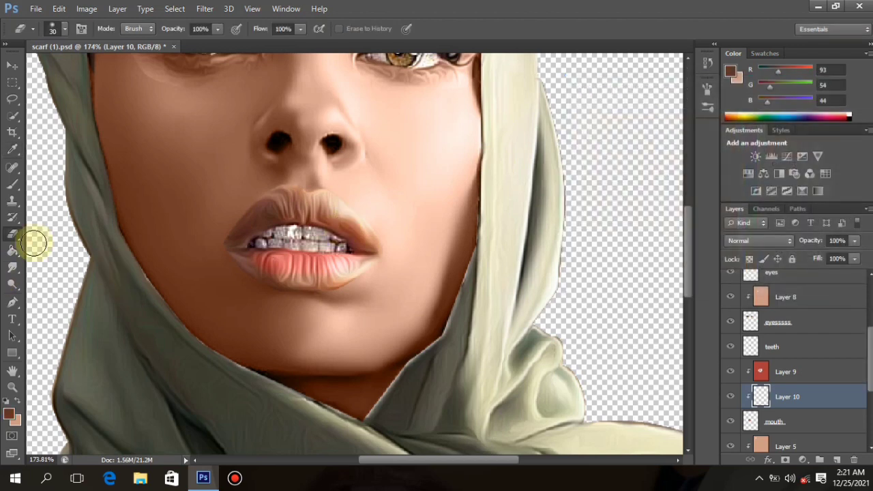
pyautogui.click(13, 251)
pyautogui.click(271, 253)
pyautogui.click(619, 231)
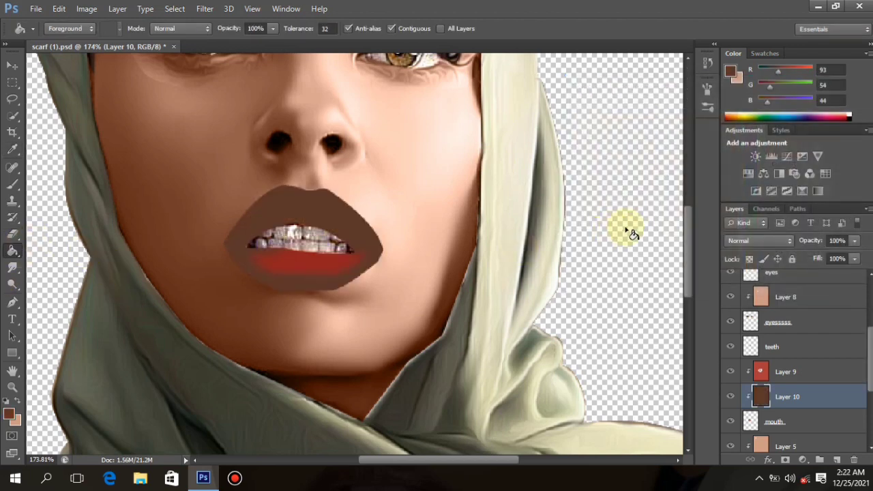
pyautogui.click(760, 242)
pyautogui.click(771, 314)
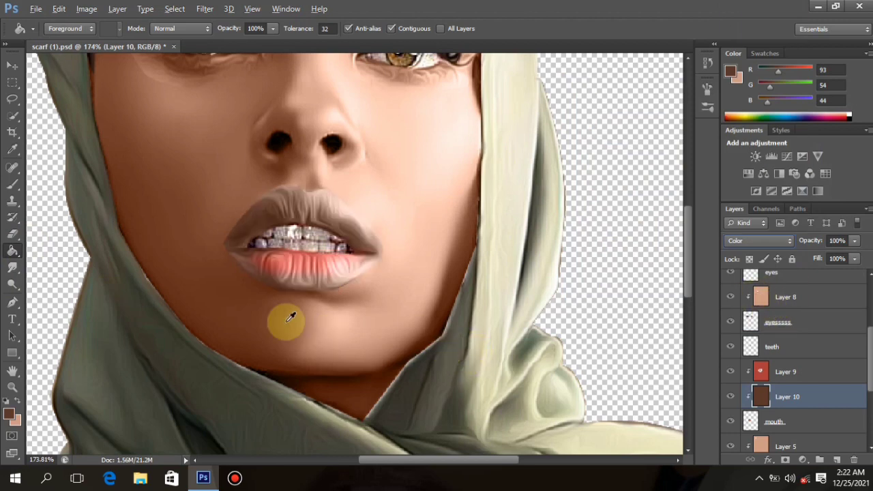
pyautogui.scroll(-5, 302, 289)
pyautogui.scroll(5, 337, 181)
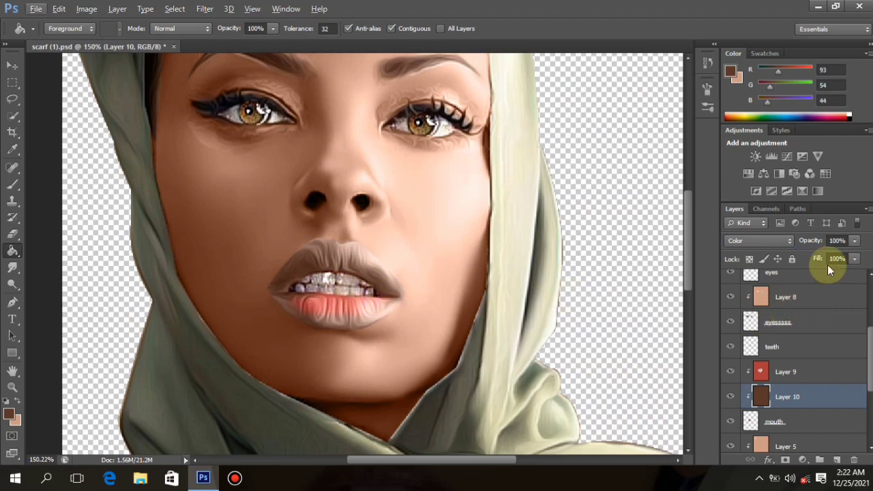
# Step: Set the foreground to a reddish brown with RGB values 121, 68, 55 and refill Layer 10 with it
pyautogui.click(10, 418)
pyautogui.click(662, 196)
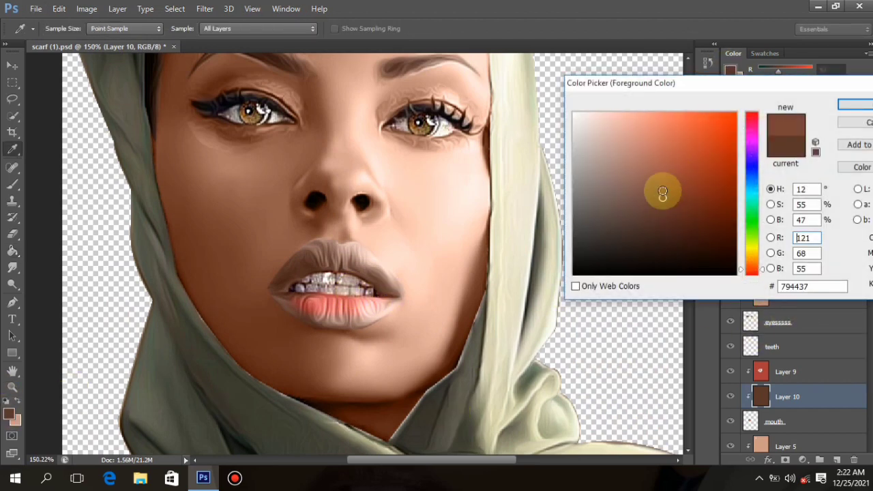
pyautogui.click(855, 104)
pyautogui.press('g')
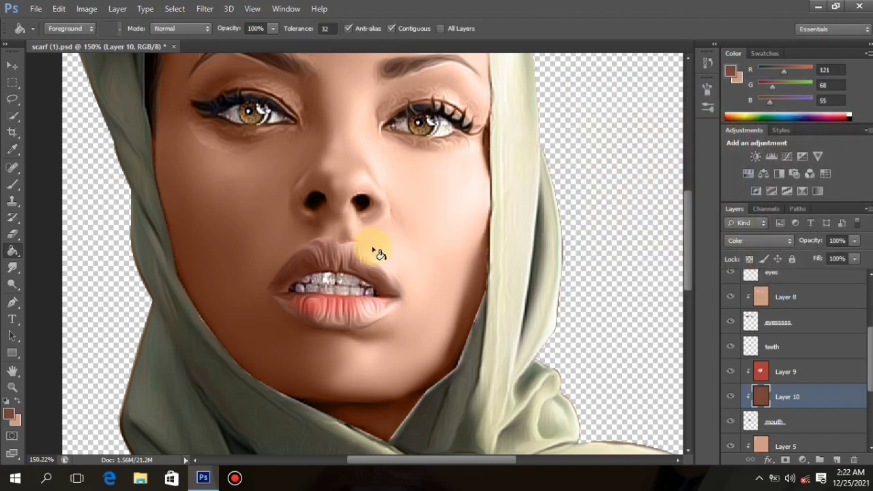
pyautogui.scroll(-5, 368, 204)
pyautogui.scroll(5, 351, 166)
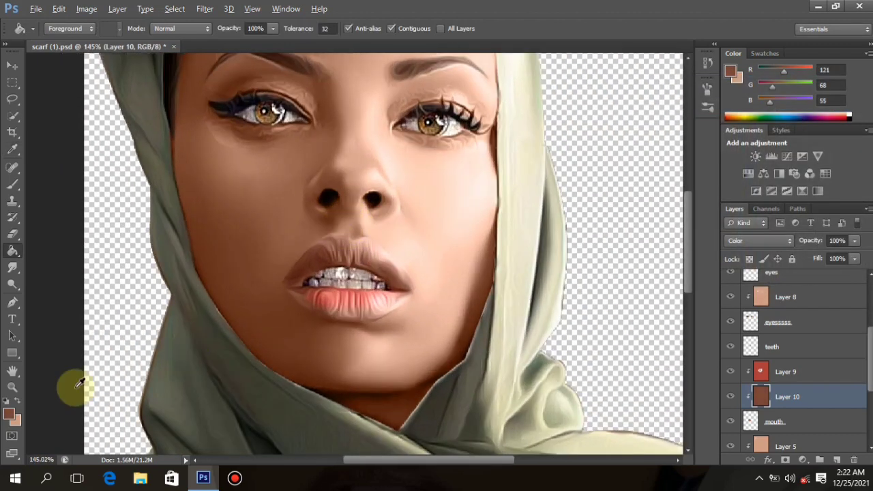
# Step: Set the foreground to a softer brown with RGB values 123, 77, 65 and refill Layer 10 with it
pyautogui.click(9, 414)
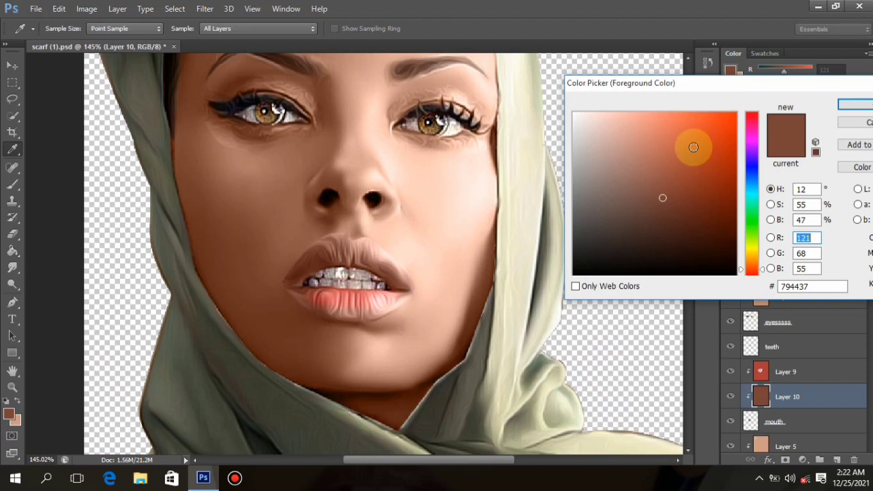
pyautogui.click(650, 196)
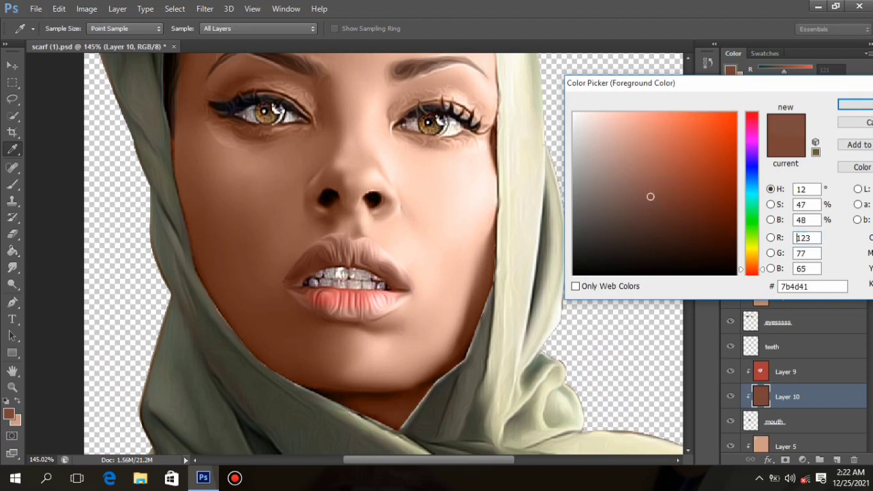
pyautogui.click(848, 110)
pyautogui.scroll(-3, 419, 229)
pyautogui.scroll(5, 400, 215)
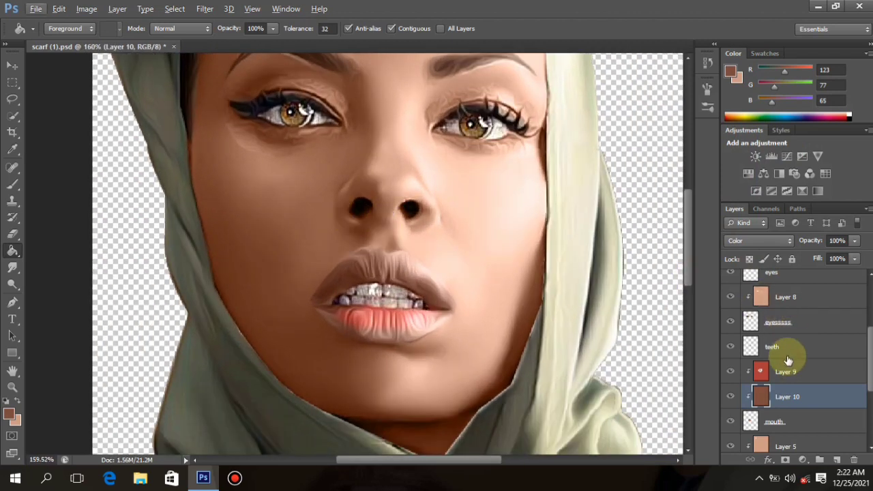
# Step: Add an empty layer directly above the teeth layer and clip it to the teeth
pyautogui.click(823, 346)
pyautogui.click(836, 459)
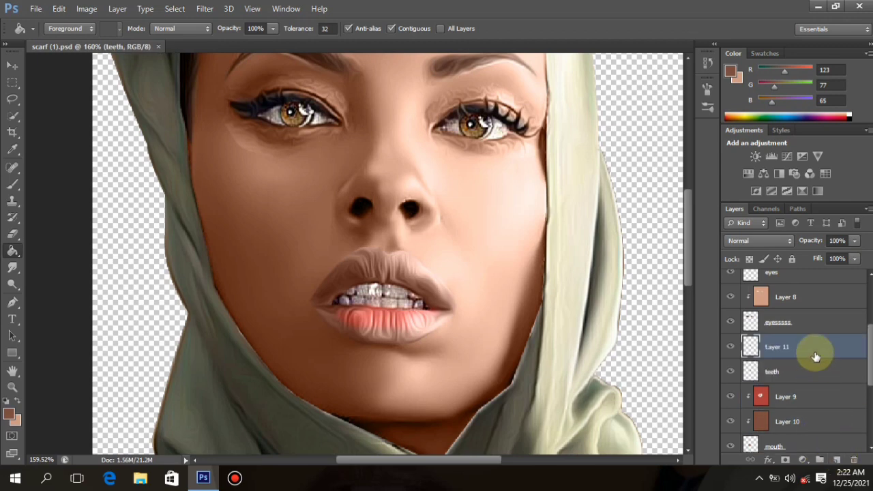
pyautogui.rightClick(814, 341)
pyautogui.click(614, 201)
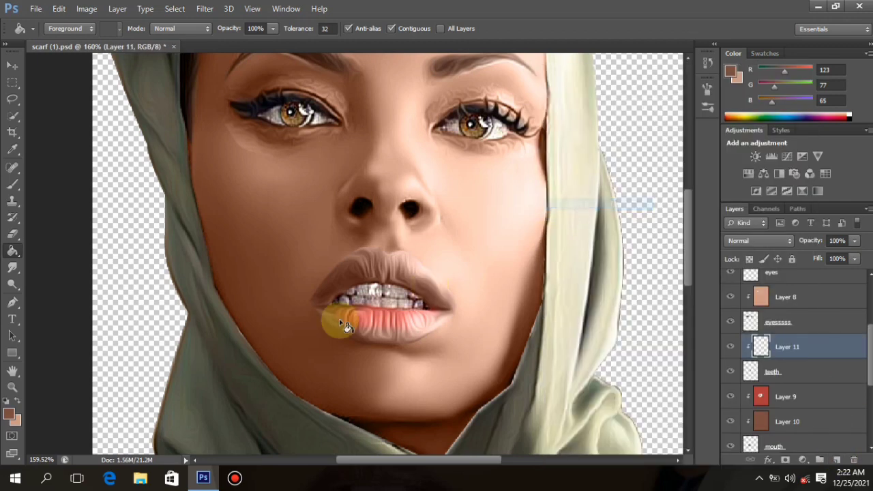
# Step: Set the foreground to a pale blue with RGB values 224, 236, 255 and fill Layer 11 over the teeth
pyautogui.click(10, 416)
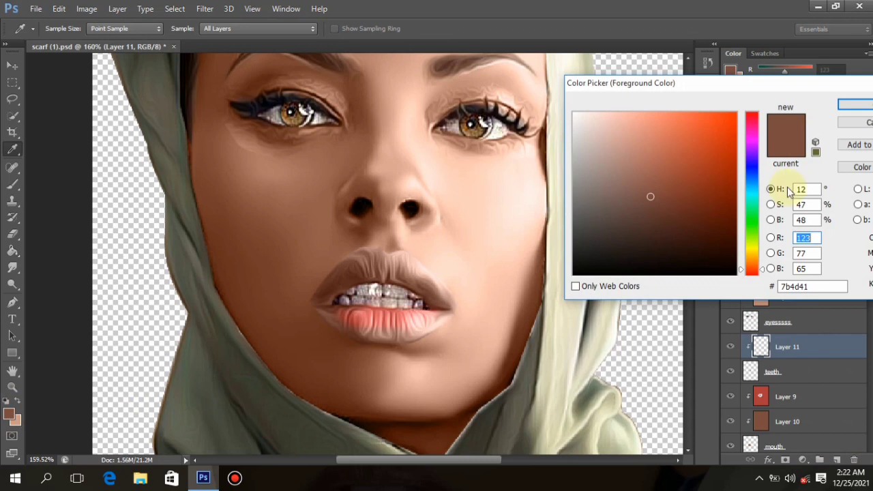
pyautogui.moveTo(751, 181); pyautogui.dragTo(755, 177)
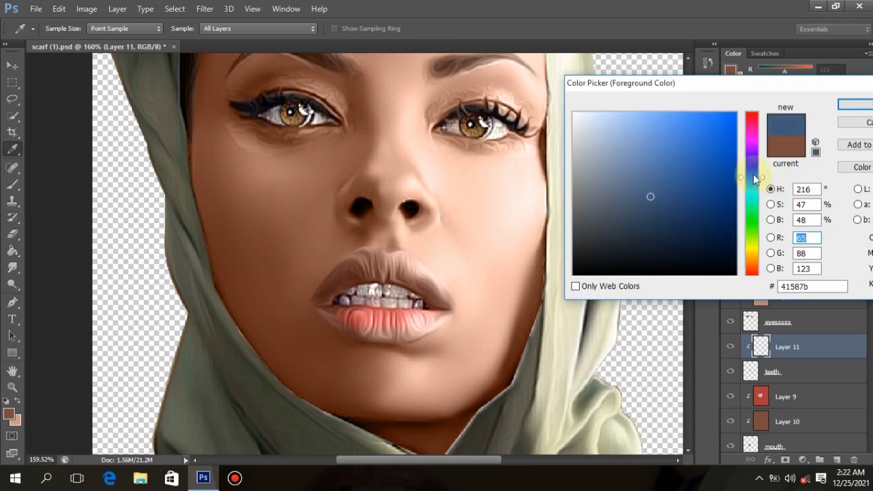
pyautogui.click(591, 113)
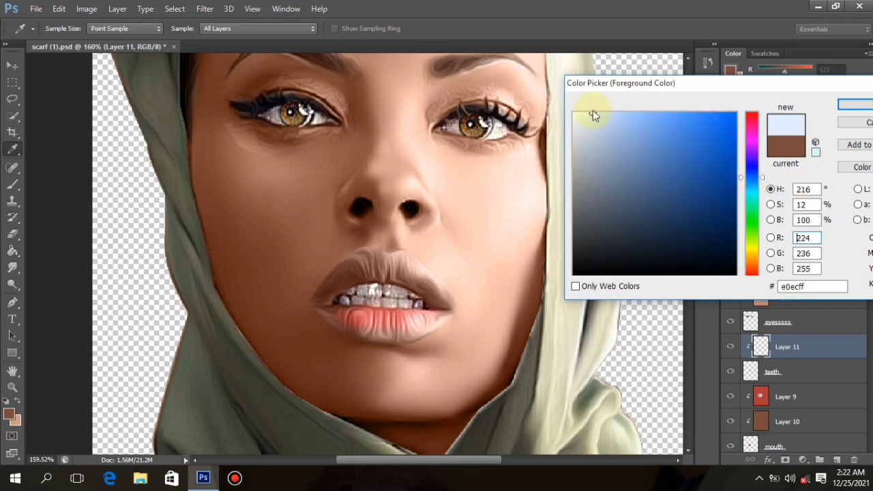
pyautogui.click(861, 107)
pyautogui.click(396, 295)
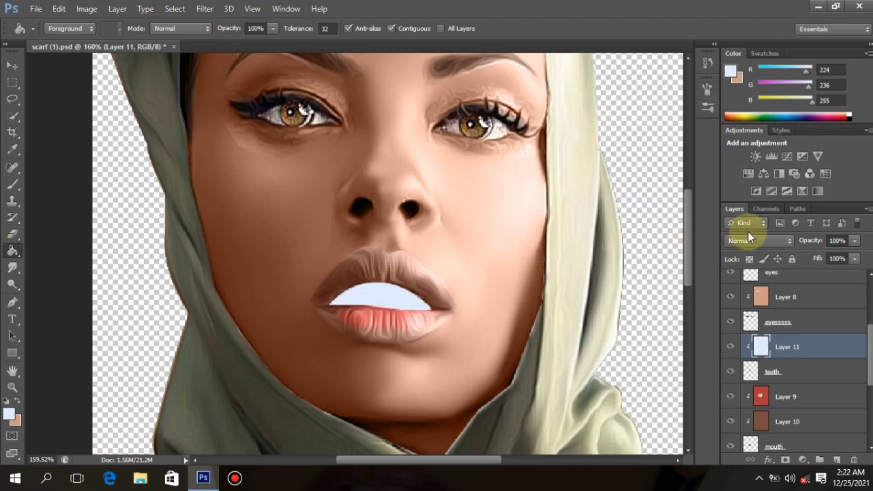
# Step: Set Layer 11's blend mode to Color and reduce its opacity to 66%
pyautogui.click(750, 239)
pyautogui.click(736, 313)
pyautogui.click(854, 240)
pyautogui.moveTo(852, 254); pyautogui.dragTo(840, 262)
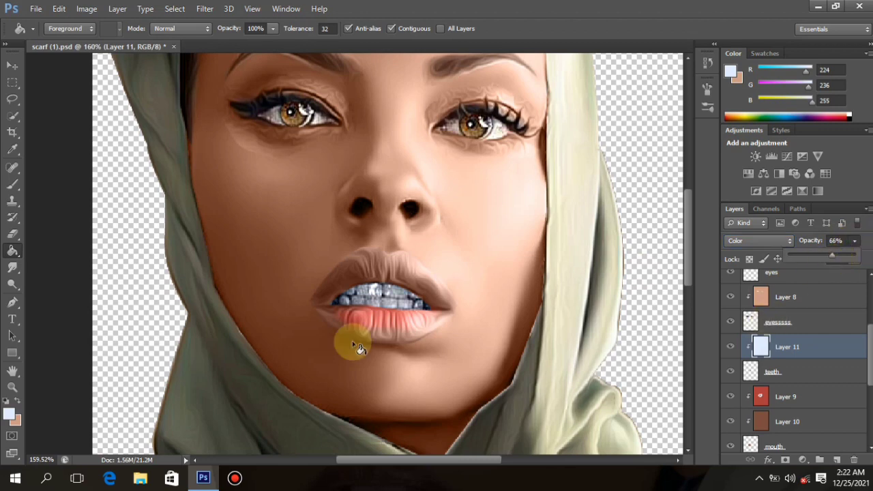
pyautogui.scroll(-3, 332, 303)
pyautogui.scroll(4, 321, 199)
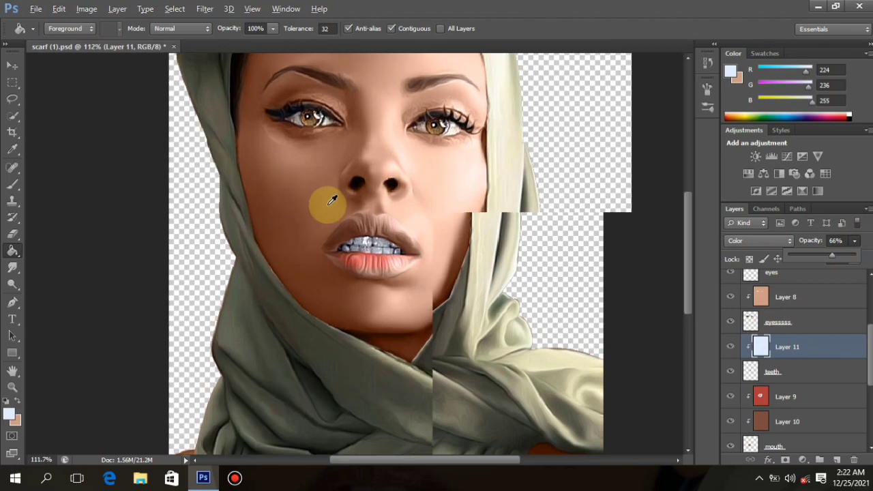
# Step: Set the foreground to a paler blue-white with RGB values 231, 241, 255, refill Layer 11, and check the teeth in the whole portrait
pyautogui.click(9, 418)
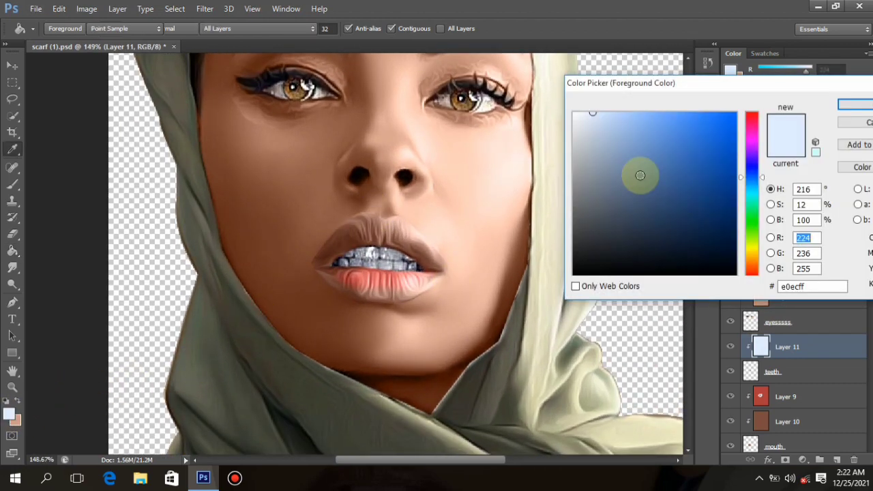
pyautogui.moveTo(588, 111); pyautogui.dragTo(593, 112)
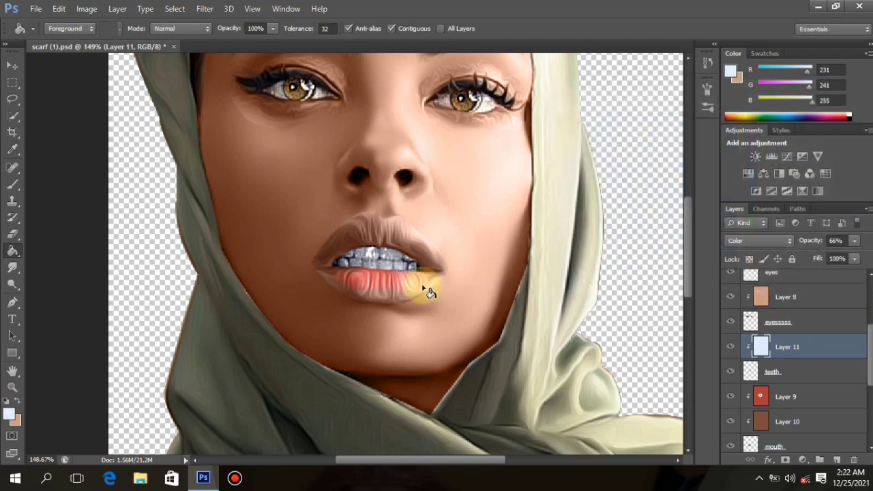
pyautogui.scroll(-1, 447, 242)
pyautogui.scroll(-4, 450, 239)
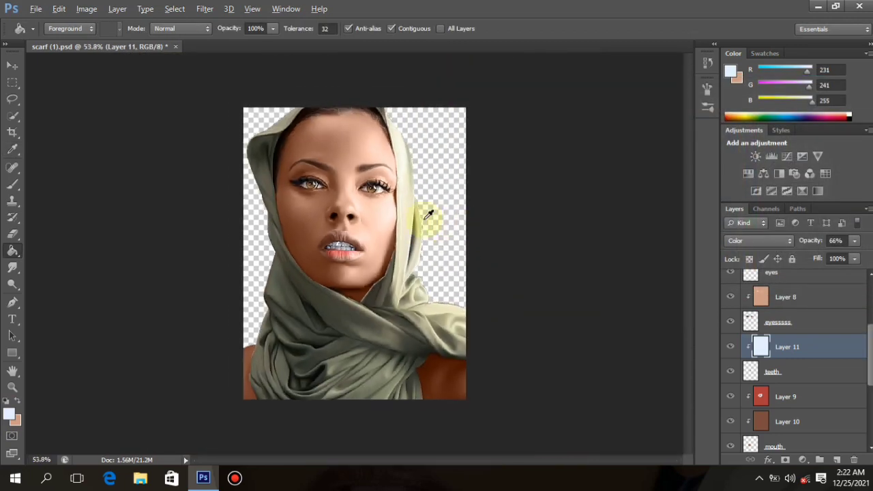
pyautogui.scroll(9, 417, 194)
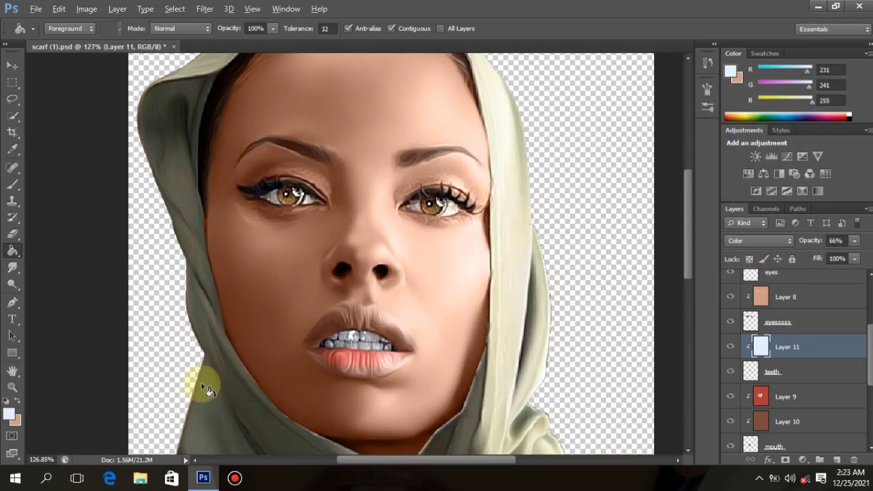
pyautogui.scroll(-4, 432, 266)
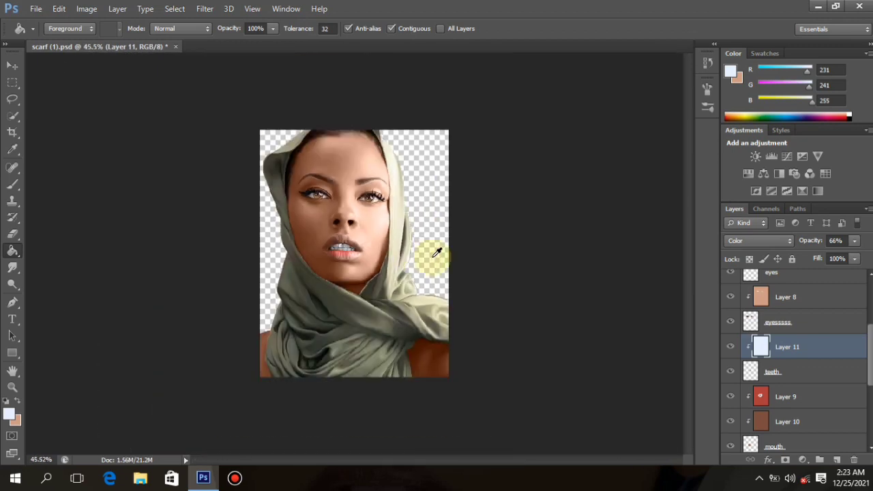
# Step: Add an empty layer directly above the eyes layer and clip it to the eyes
pyautogui.scroll(1, 437, 252)
pyautogui.scroll(5, 317, 116)
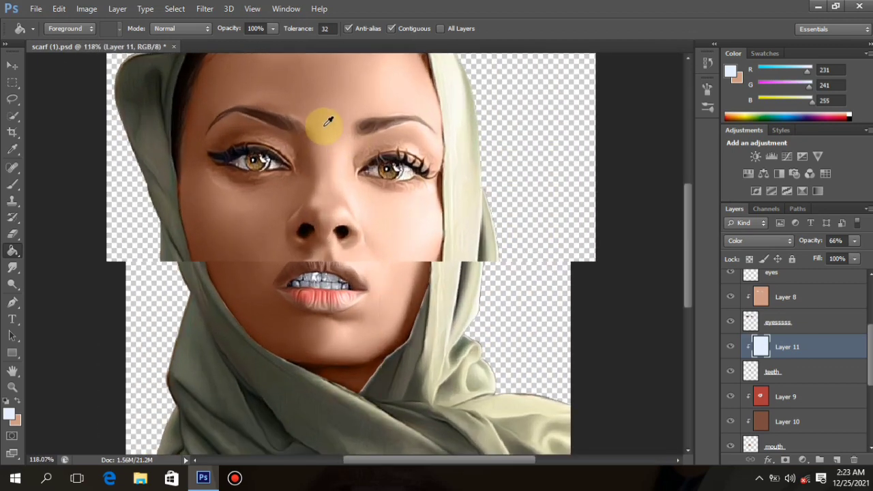
pyautogui.scroll(2, 812, 345)
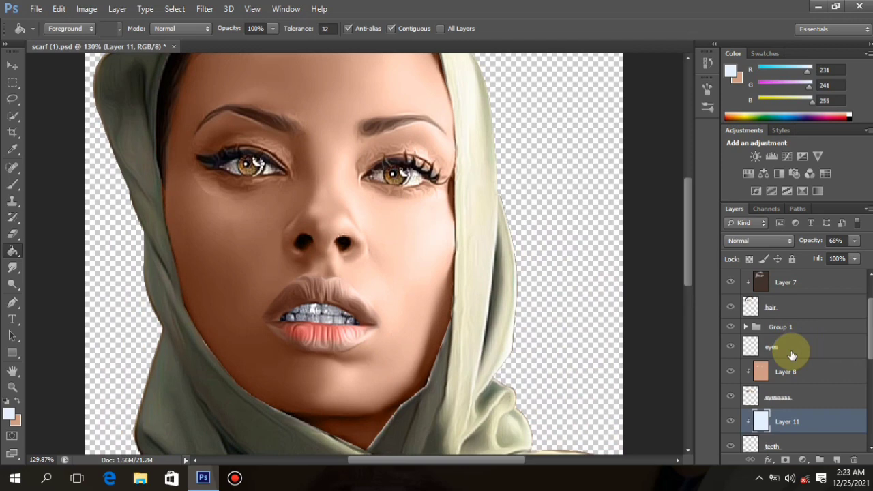
pyautogui.click(795, 350)
pyautogui.click(838, 462)
pyautogui.rightClick(784, 349)
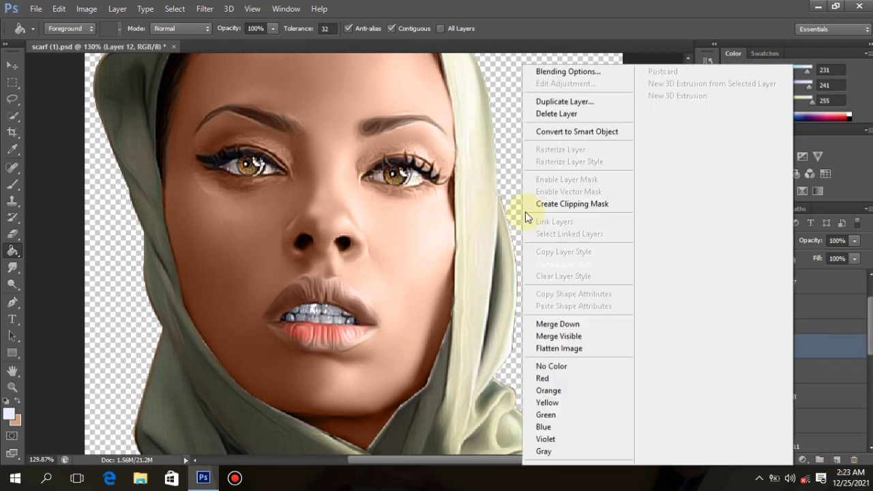
pyautogui.click(554, 205)
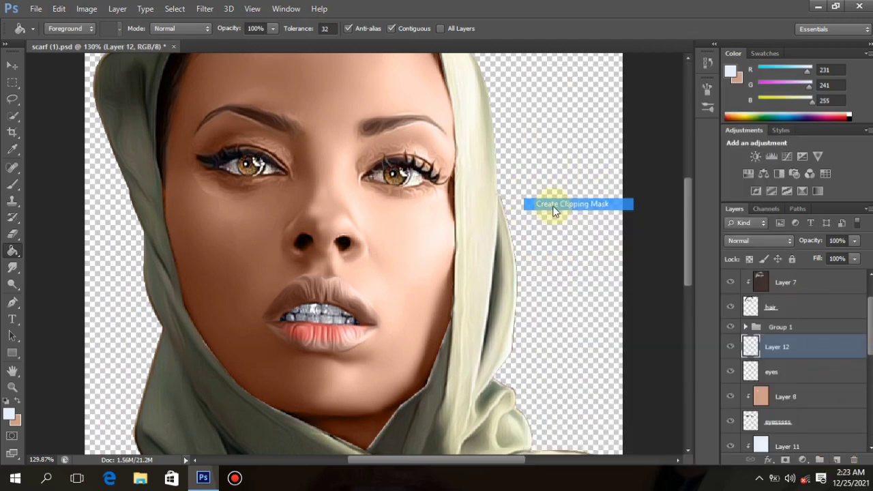
# Step: Fill Layer 12 with the pale blue-white foreground colour over the eyes and set its blend mode to Color
pyautogui.click(342, 143)
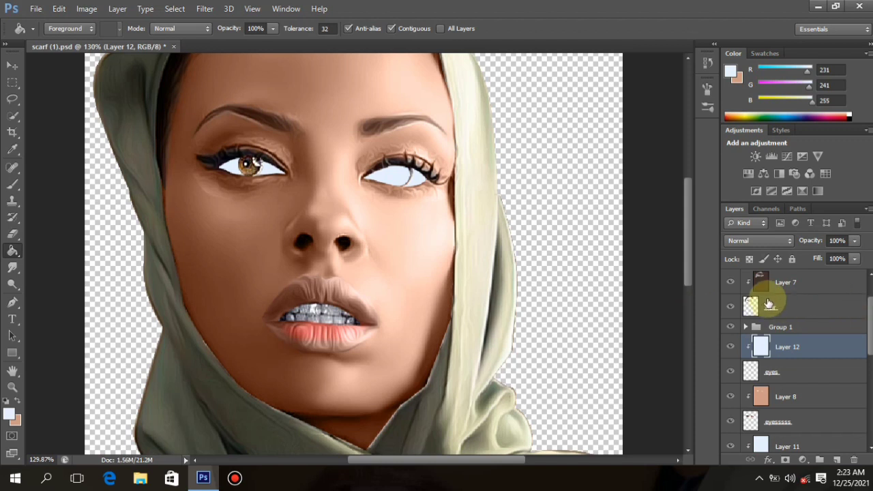
pyautogui.click(768, 246)
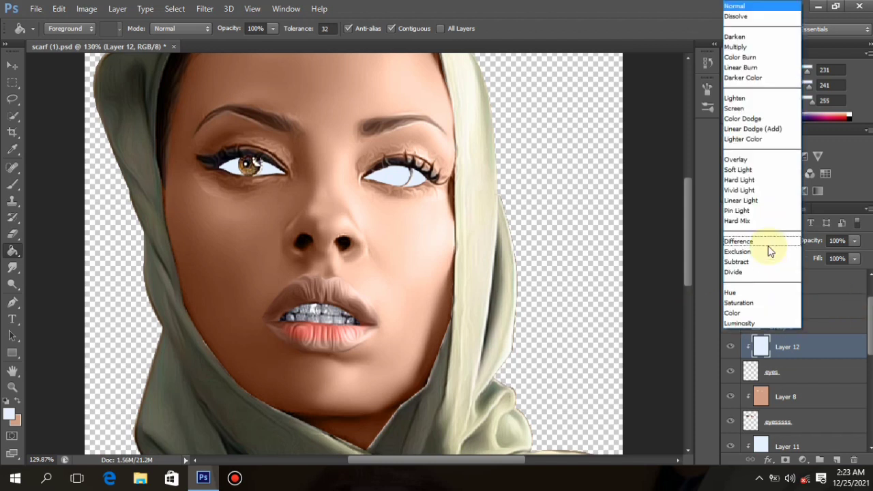
pyautogui.click(753, 313)
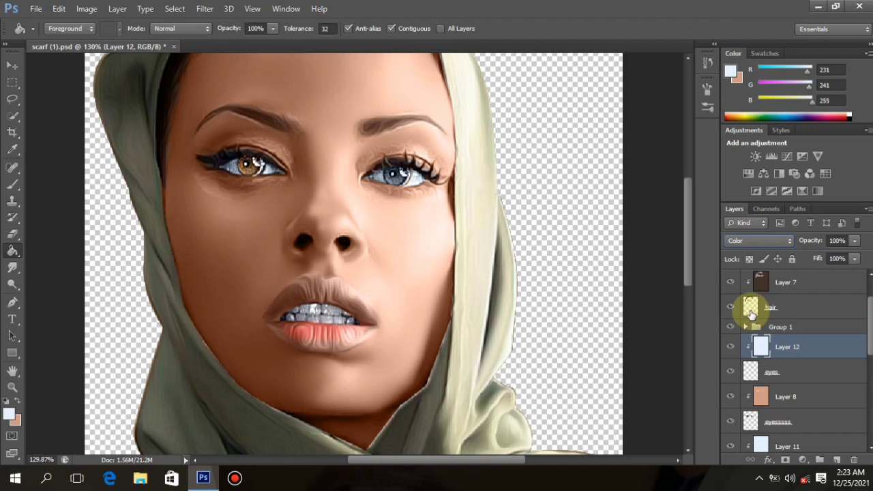
# Step: Hide Layer 3 and Layer 4 inside Group 1, and hide and collapse the group itself
pyautogui.click(745, 326)
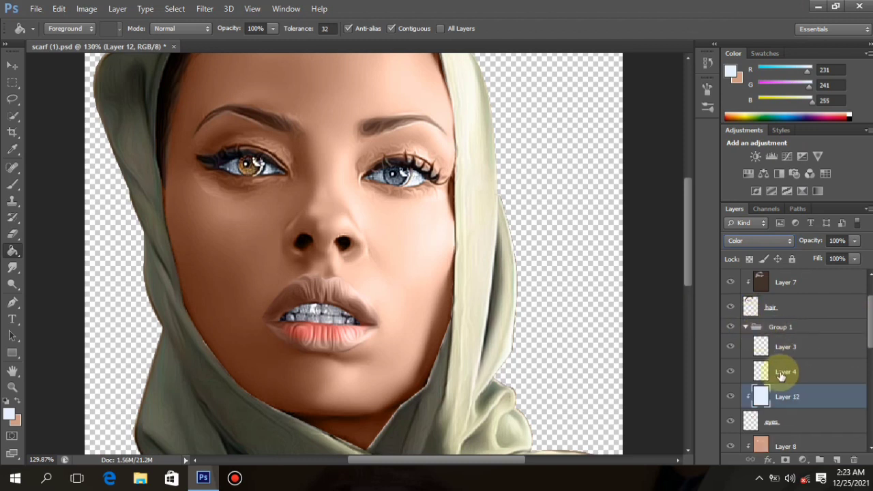
pyautogui.click(730, 371)
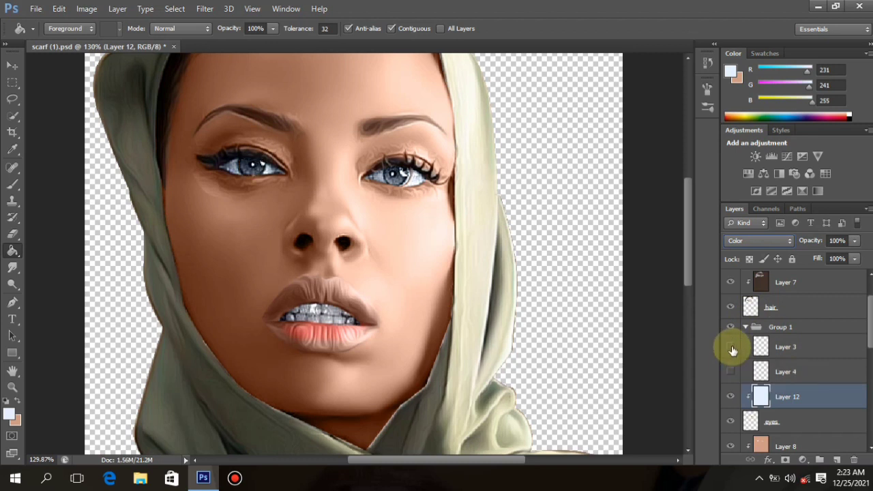
pyautogui.click(731, 372)
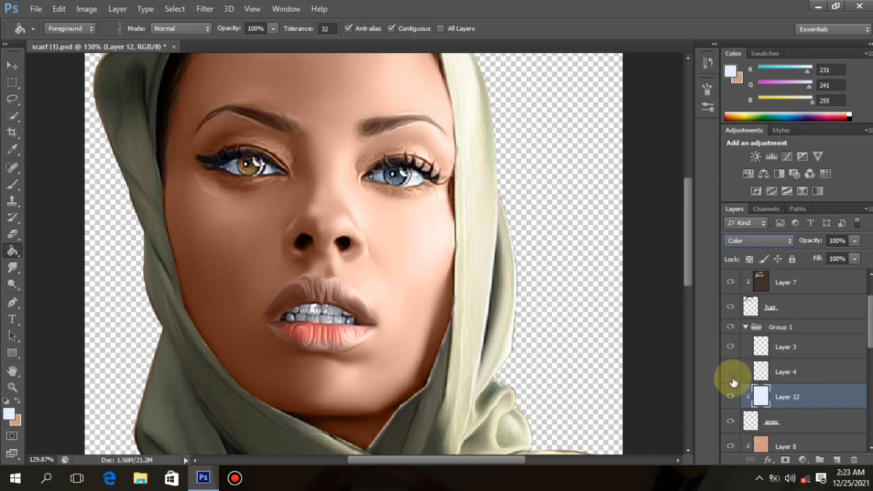
pyautogui.moveTo(733, 369); pyautogui.dragTo(729, 343)
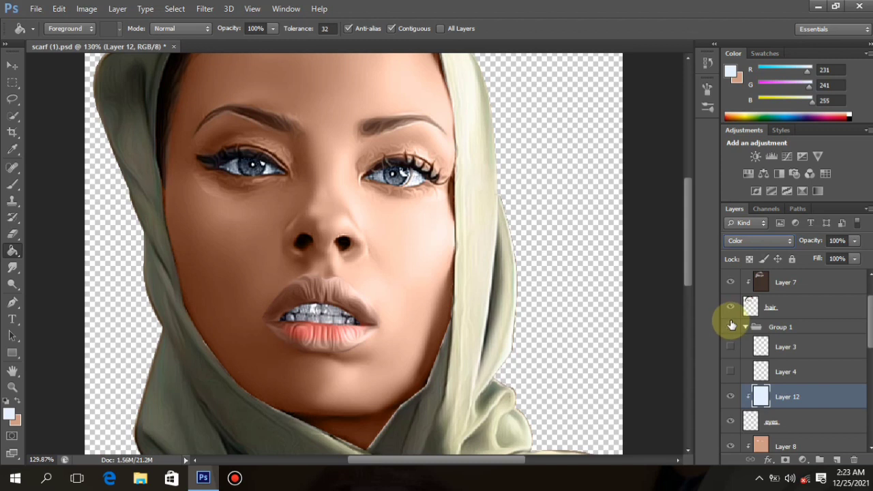
pyautogui.click(747, 326)
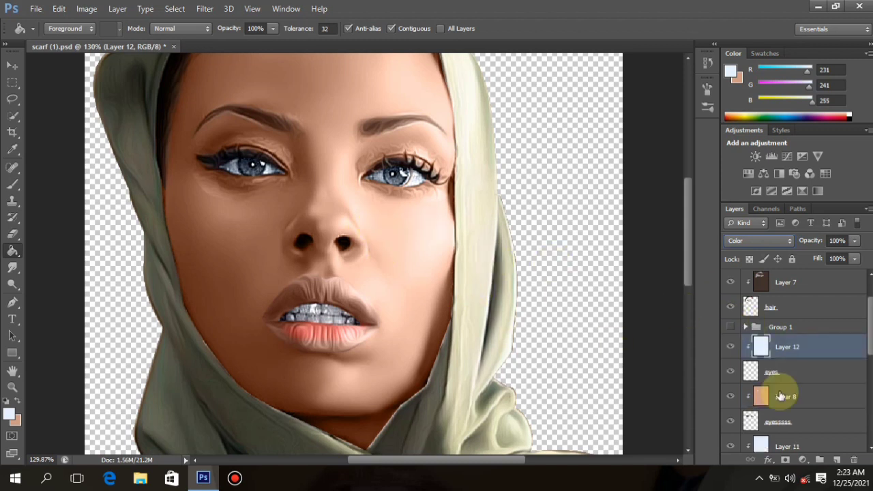
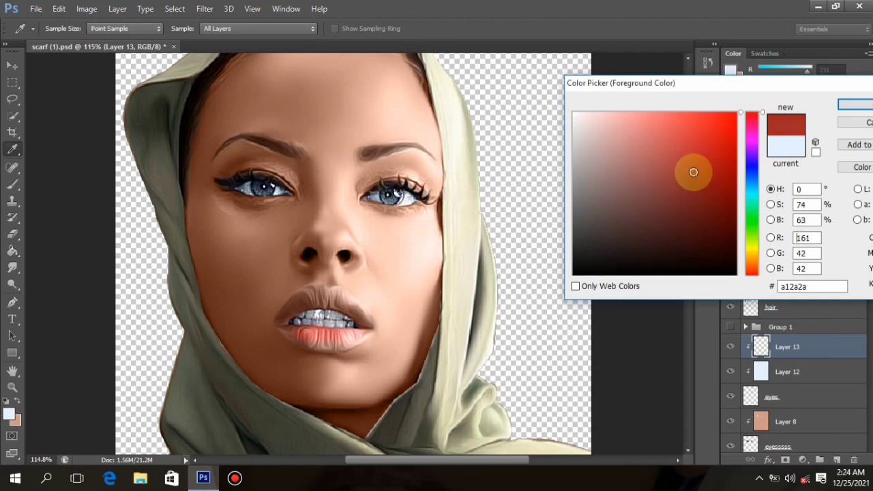
# Step: Set the foreground to a dark red with RGB values 160, 43, 43, fill Layer 13 over the eyes, and set its blend mode to Color
pyautogui.click(853, 105)
pyautogui.press('g')
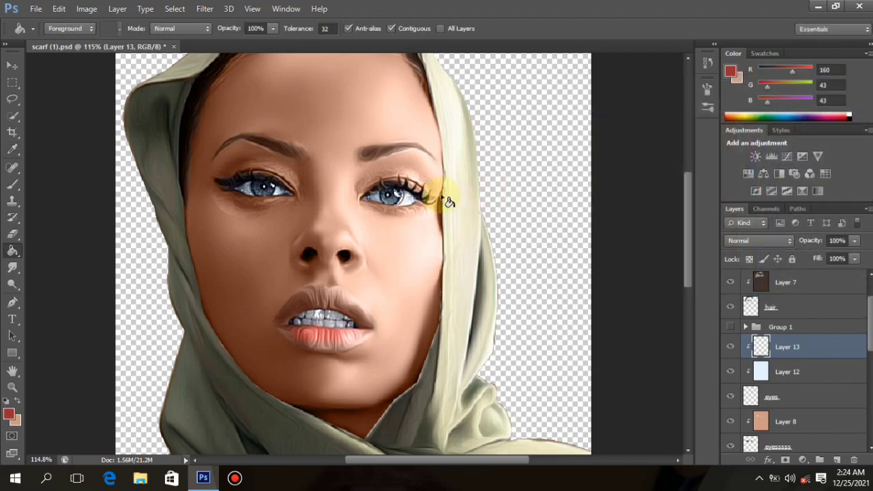
pyautogui.click(553, 208)
pyautogui.click(769, 243)
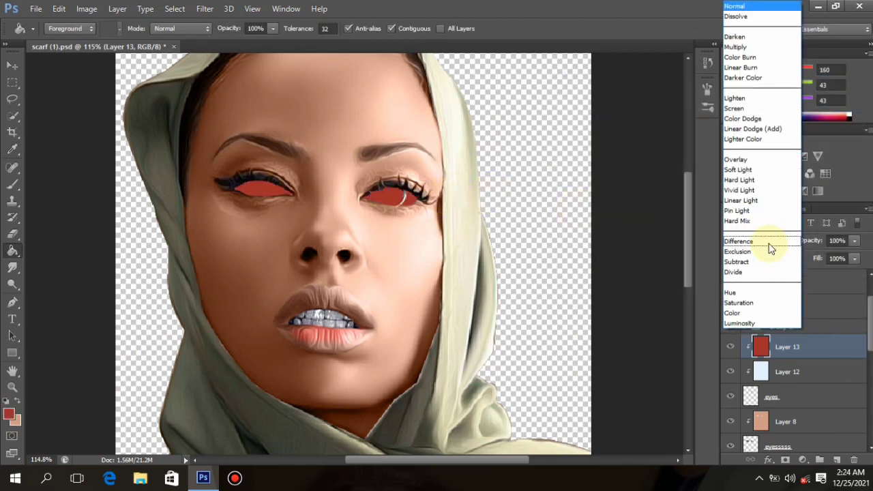
pyautogui.click(746, 315)
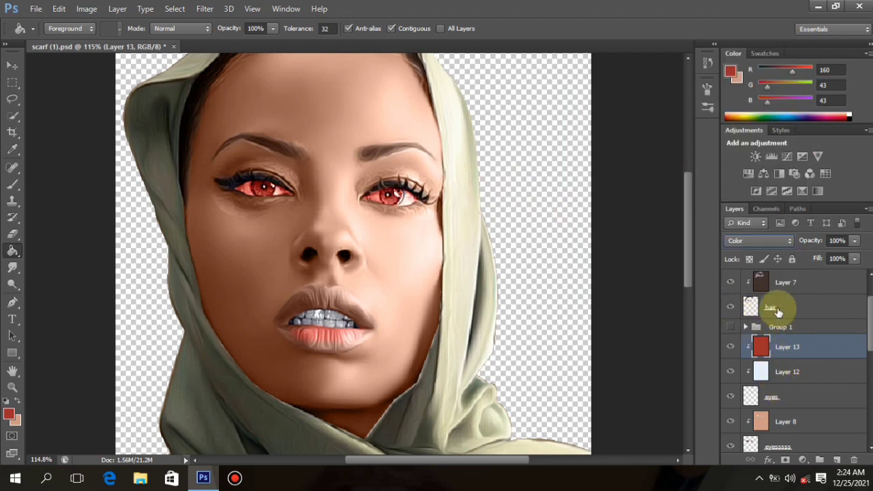
# Step: Compare the portrait with the hair, Layer 1 copy 2 scarf and eyes layers hidden and shown
pyautogui.click(732, 307)
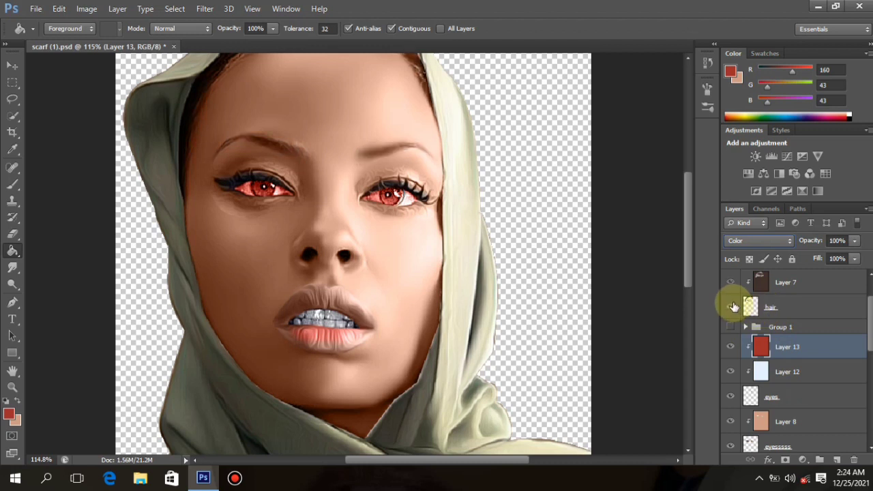
pyautogui.scroll(2, 868, 296)
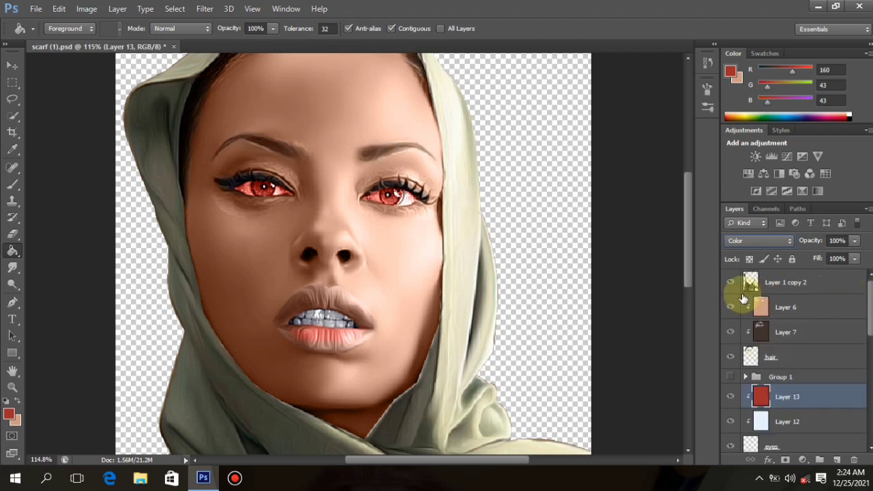
pyautogui.click(731, 286)
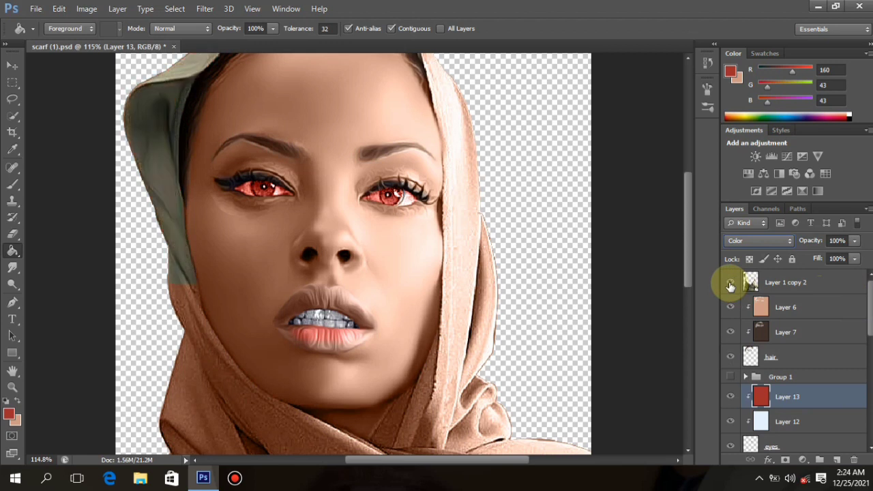
pyautogui.click(731, 285)
pyautogui.scroll(-2, 871, 311)
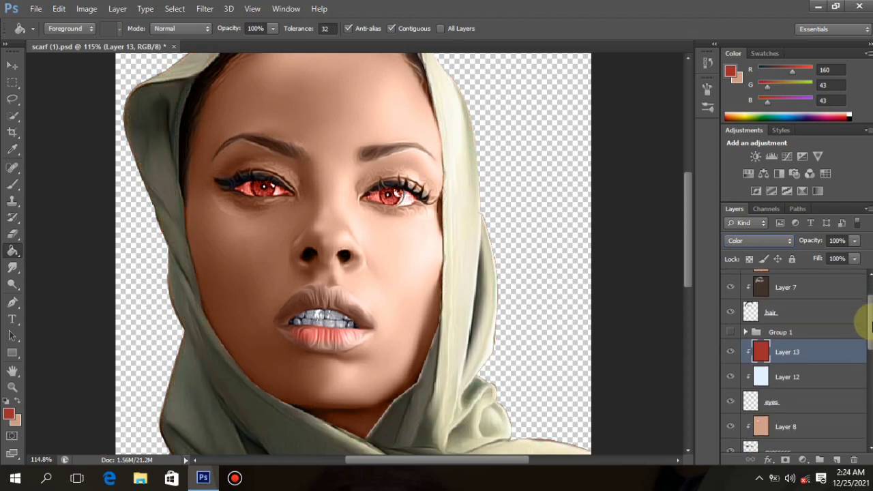
pyautogui.hotkey('alt', 'BackSpace')
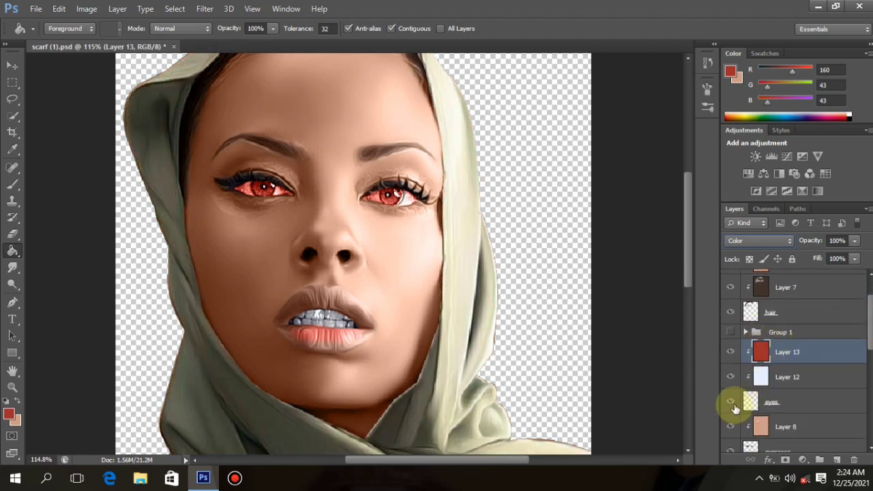
pyautogui.click(730, 402)
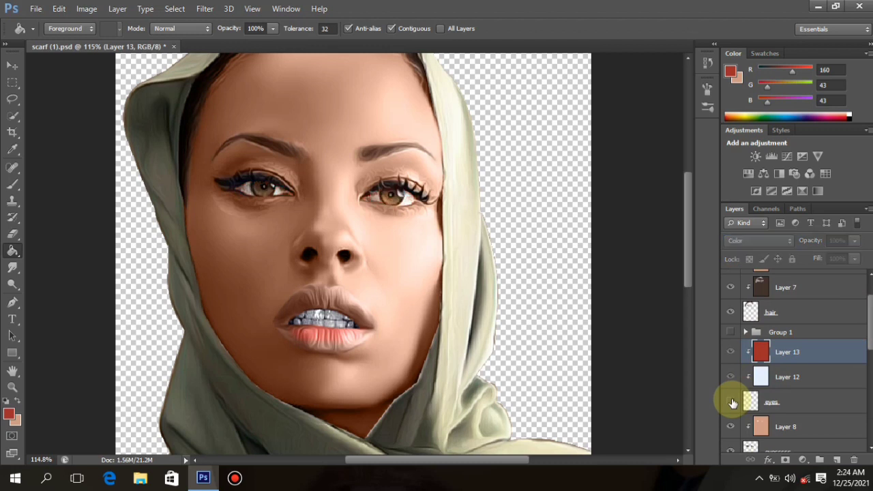
pyautogui.click(730, 403)
pyautogui.click(730, 403)
pyautogui.click(732, 402)
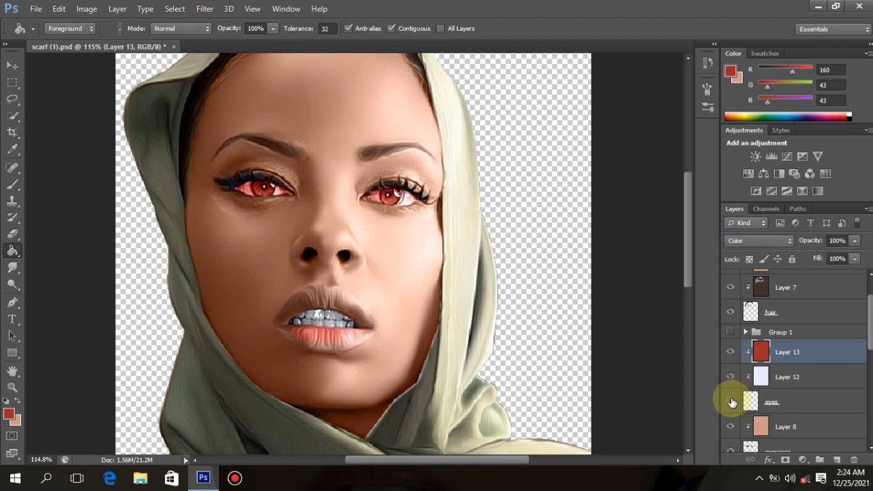
pyautogui.click(730, 402)
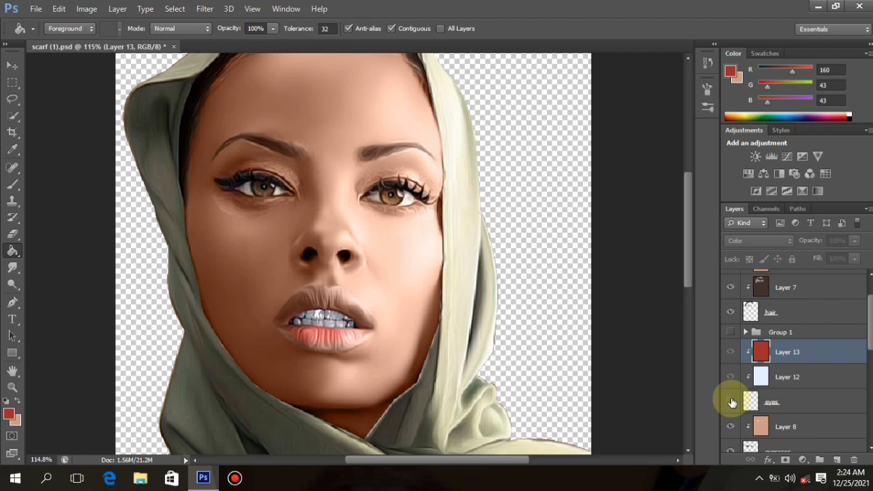
pyautogui.click(731, 402)
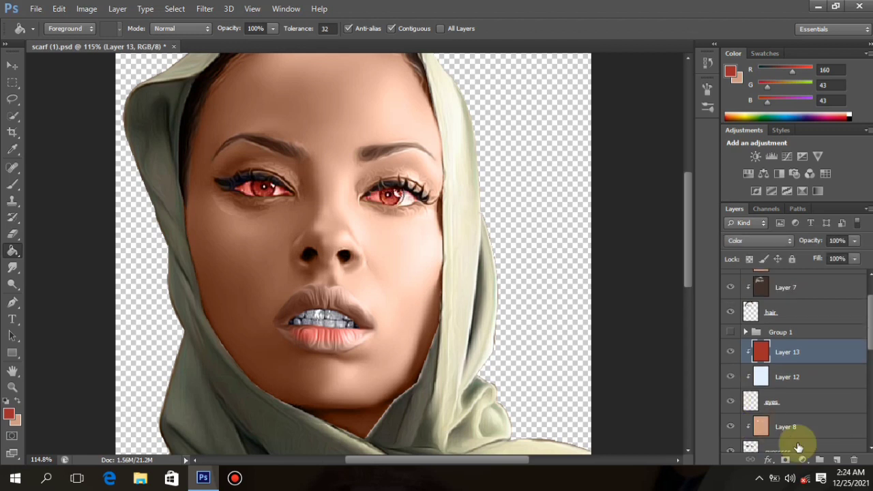
pyautogui.scroll(-2, 797, 435)
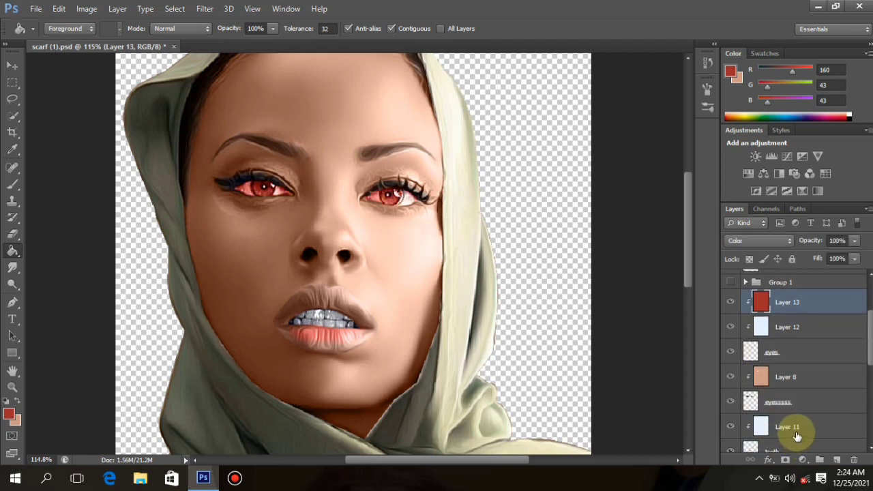
pyautogui.click(735, 402)
# Step: Erase Layer 13's red tint from the irises and whites of both eyes with a 30 px Eraser, keeping red only at the corners
pyautogui.scroll(2, 734, 383)
pyautogui.scroll(3, 444, 305)
pyautogui.click(13, 233)
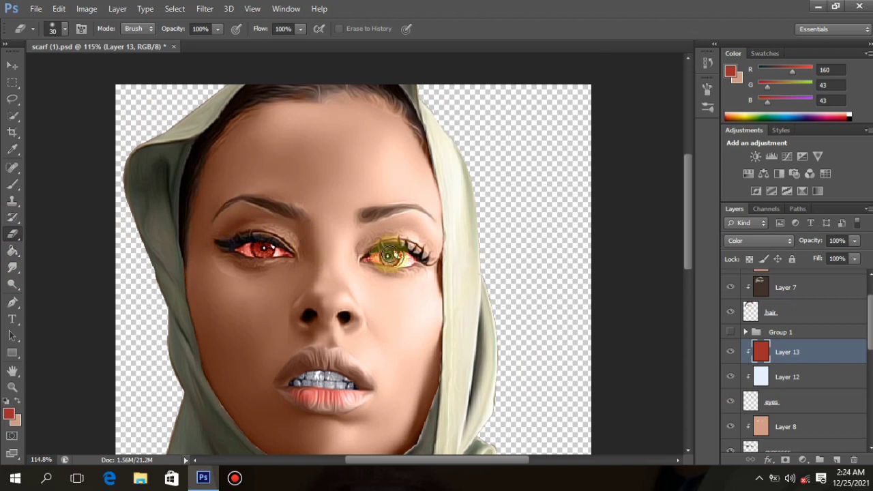
pyautogui.moveTo(385, 259)
pyautogui.mouseDown()
pyautogui.moveTo(393, 251)
pyautogui.moveTo(388, 257)
pyautogui.mouseUp()
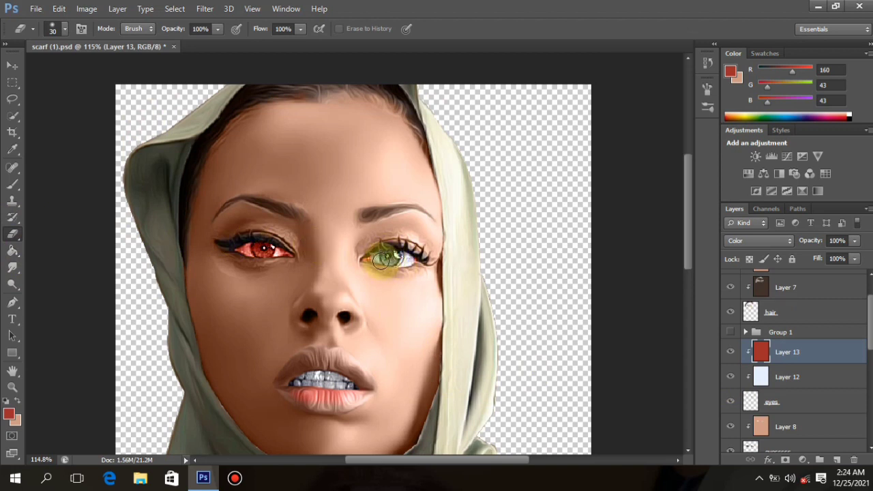
pyautogui.moveTo(266, 242)
pyautogui.mouseDown()
pyautogui.moveTo(264, 257)
pyautogui.moveTo(255, 248)
pyautogui.moveTo(269, 246)
pyautogui.moveTo(253, 253)
pyautogui.mouseUp()
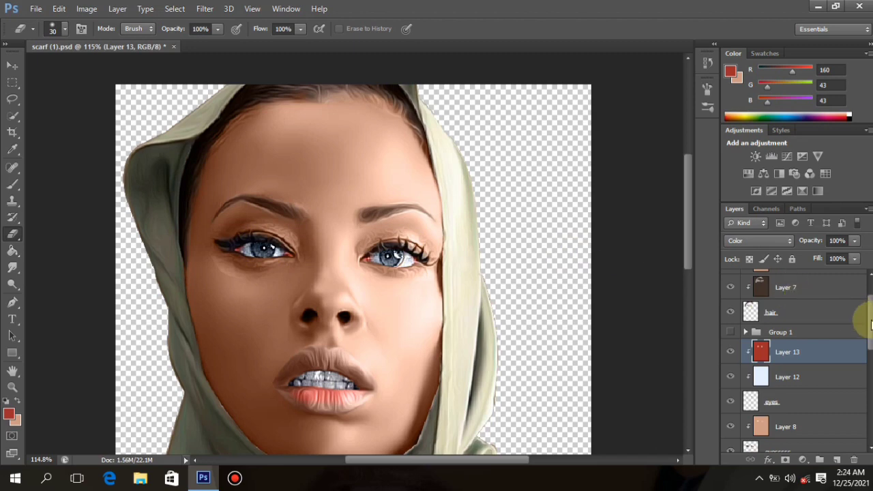
pyautogui.click(854, 241)
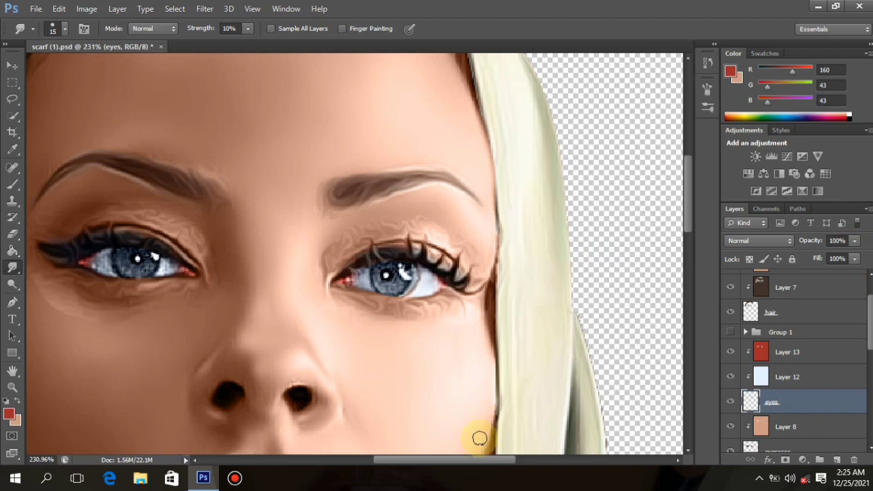
# Step: Smudge the whites and corners of the eyes on the eyes layer with a 15 px brush at 10% strength
pyautogui.moveTo(477, 461); pyautogui.dragTo(416, 462)
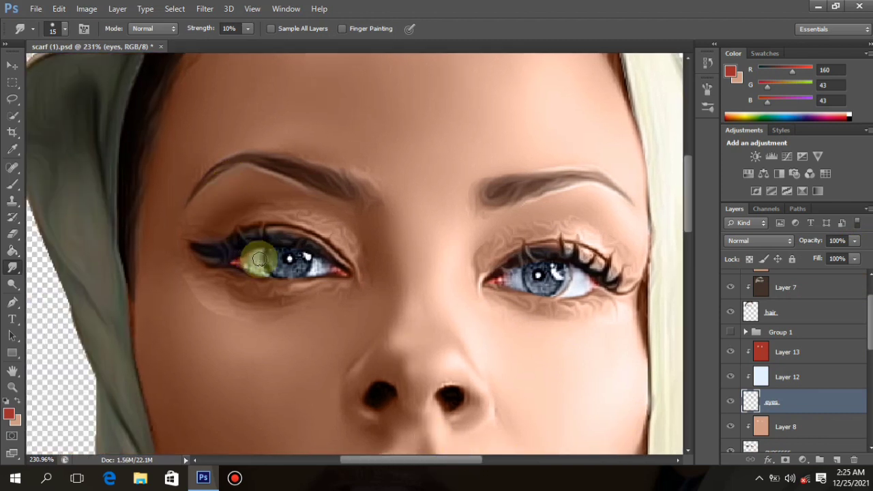
pyautogui.moveTo(263, 250); pyautogui.dragTo(262, 274)
pyautogui.moveTo(334, 250); pyautogui.dragTo(312, 276)
pyautogui.moveTo(402, 262); pyautogui.dragTo(410, 280)
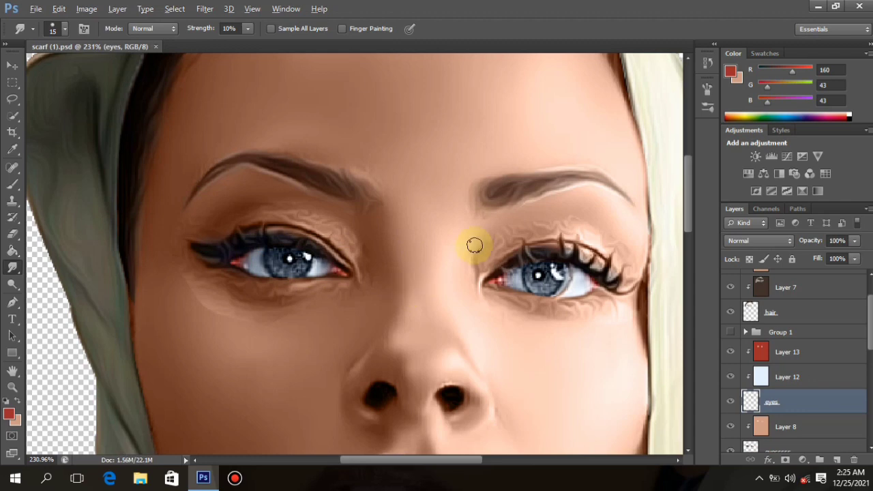
pyautogui.scroll(1, 471, 245)
pyautogui.scroll(-3, 614, 263)
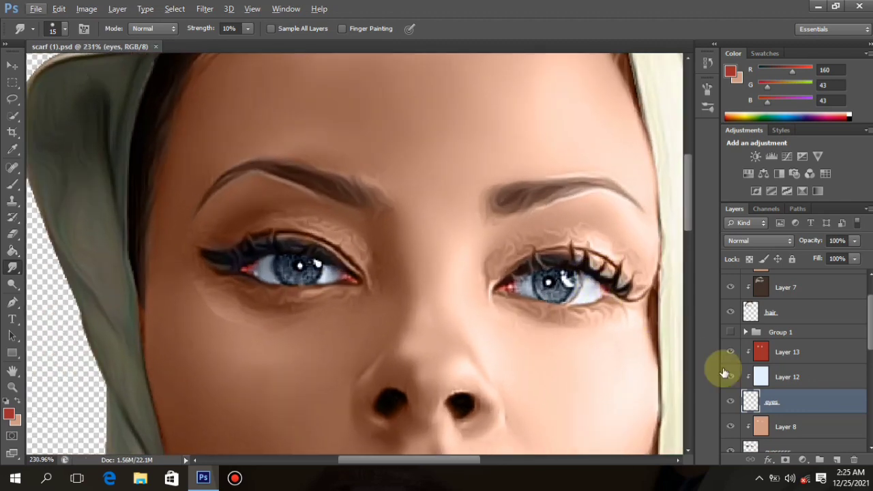
# Step: Place the blue iris image file into the document directly above Layer 13
pyautogui.click(818, 379)
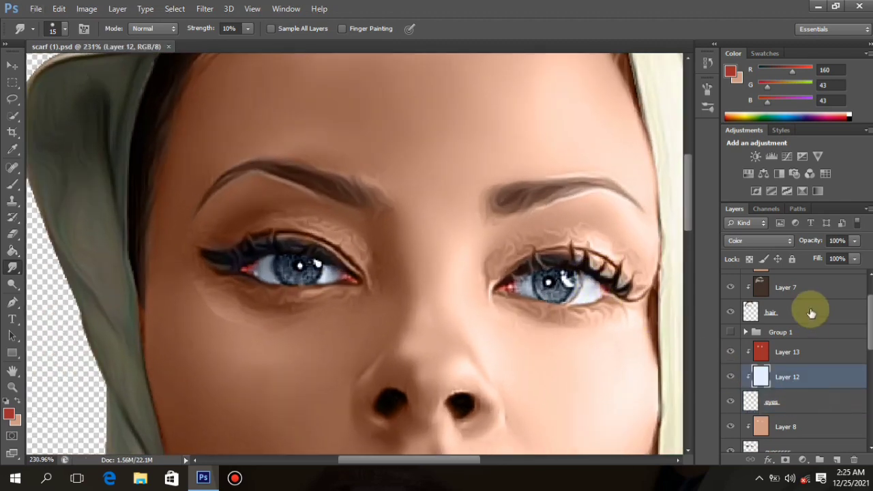
pyautogui.click(812, 353)
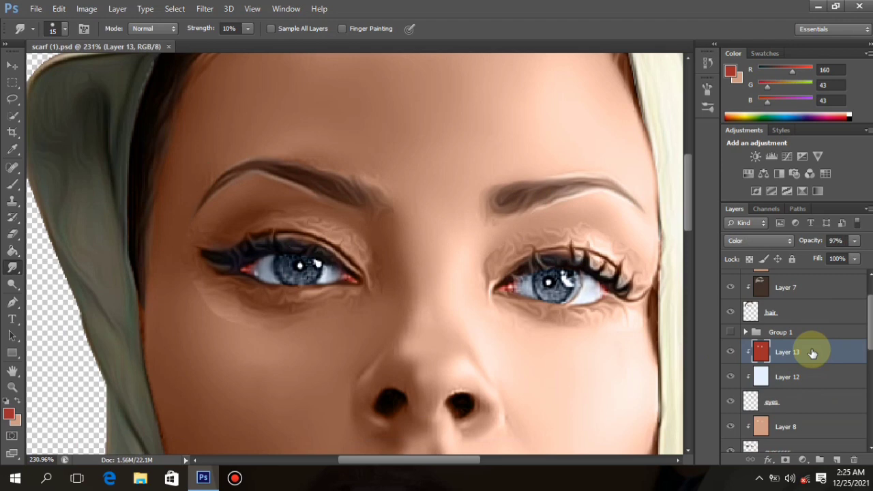
pyautogui.click(38, 8)
pyautogui.click(116, 217)
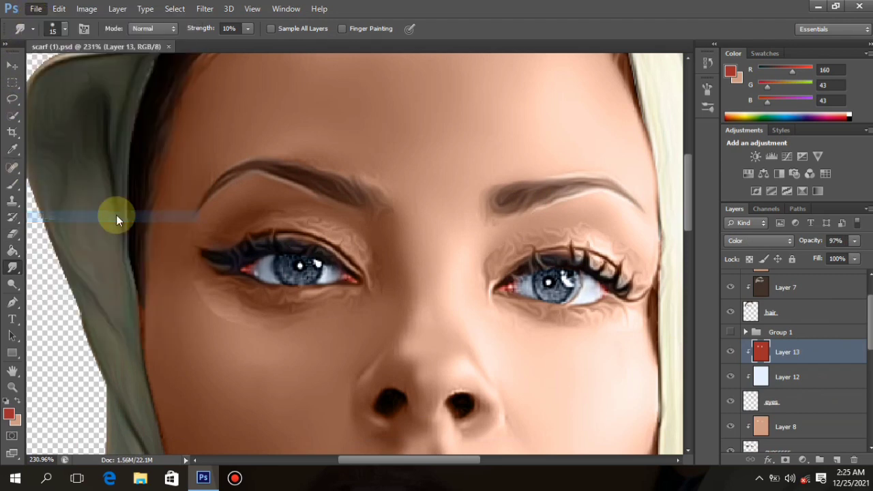
pyautogui.click(166, 84)
pyautogui.doubleClick(166, 84)
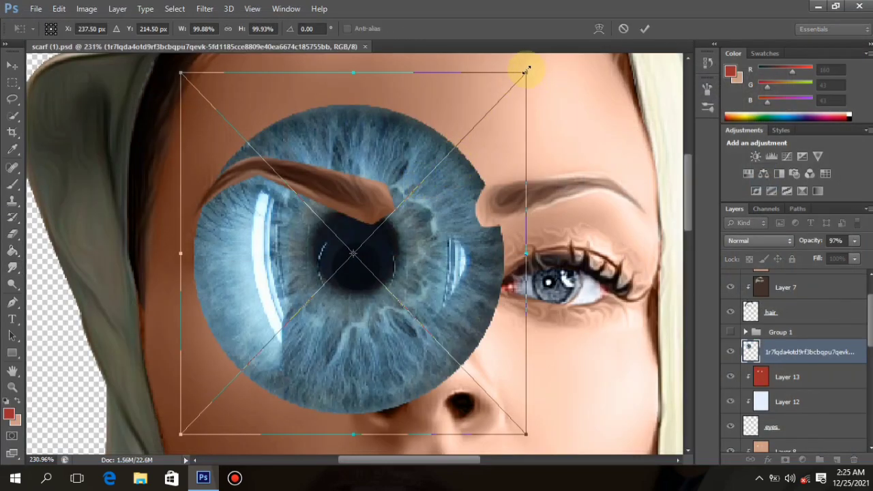
# Step: Scale the placed iris to about 15% and align it over the iris of the eye on the image's left side
pyautogui.moveTo(526, 72); pyautogui.dragTo(298, 300)
pyautogui.moveTo(341, 244); pyautogui.dragTo(325, 237)
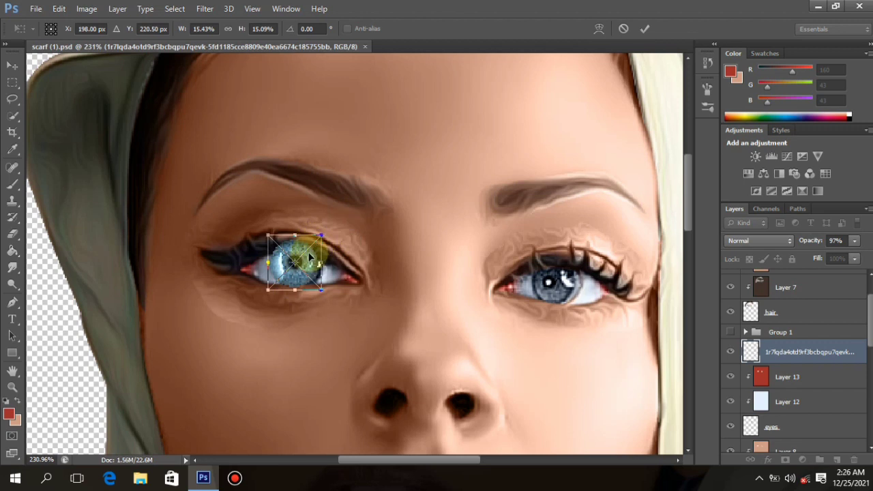
pyautogui.press('Right')
pyautogui.press('Return')
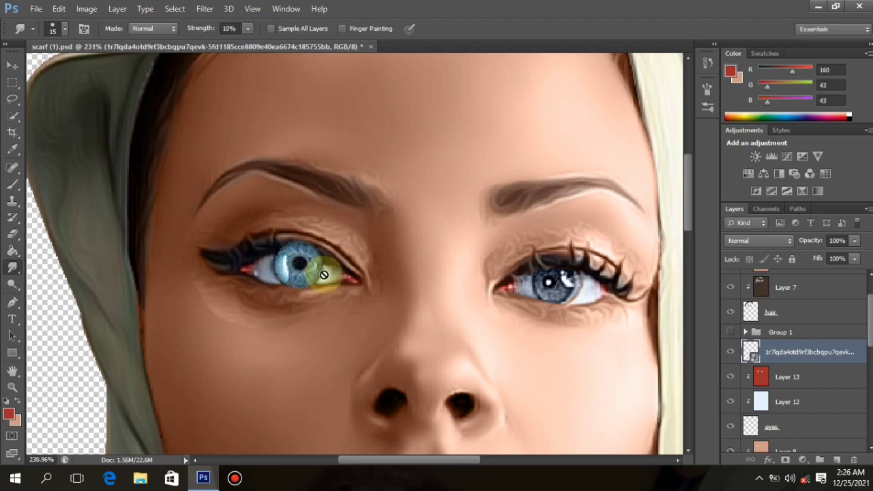
pyautogui.click(11, 65)
pyautogui.press('Left')
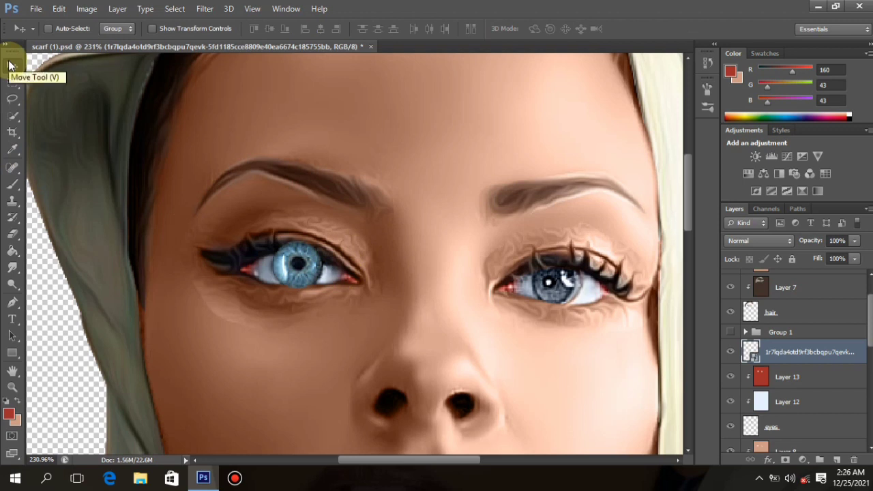
pyautogui.press('Right')
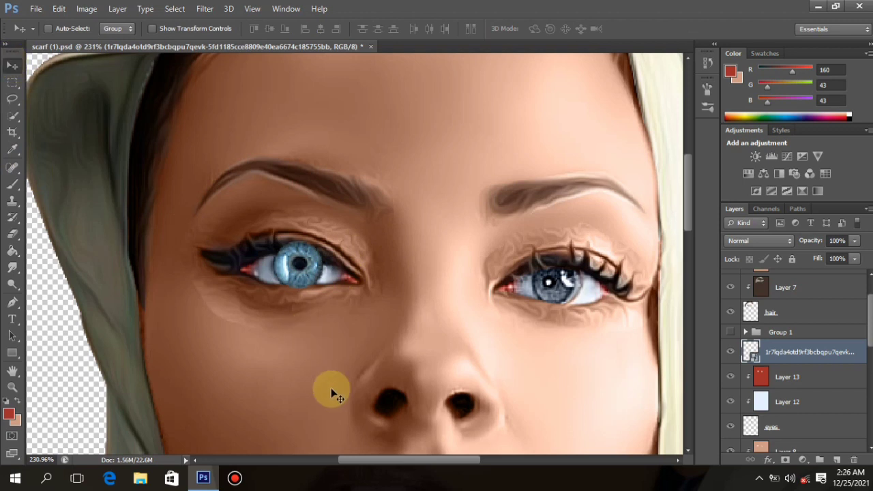
# Step: Duplicate the iris onto the other eye, and group and merge both iris layers into one layer
pyautogui.hotkey('ctrl', 'j')
pyautogui.moveTo(317, 293); pyautogui.dragTo(567, 299)
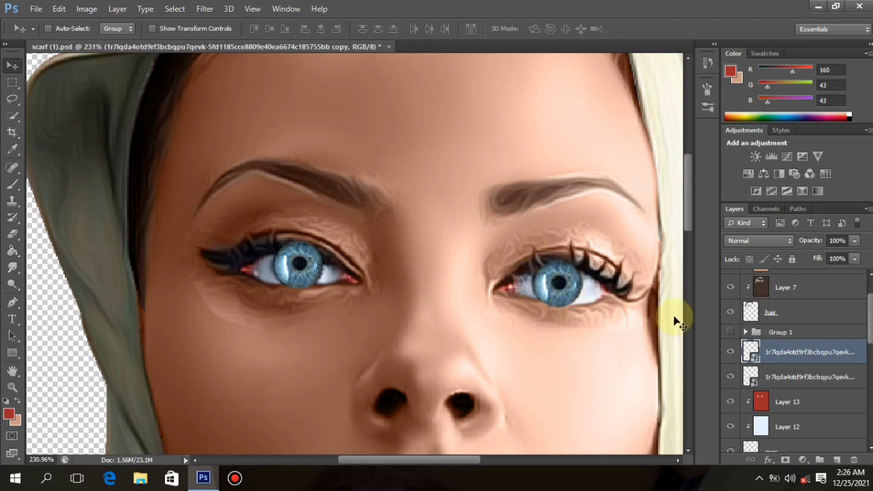
pyautogui.keyDown('shift'); pyautogui.click(834, 378); pyautogui.keyUp('shift')
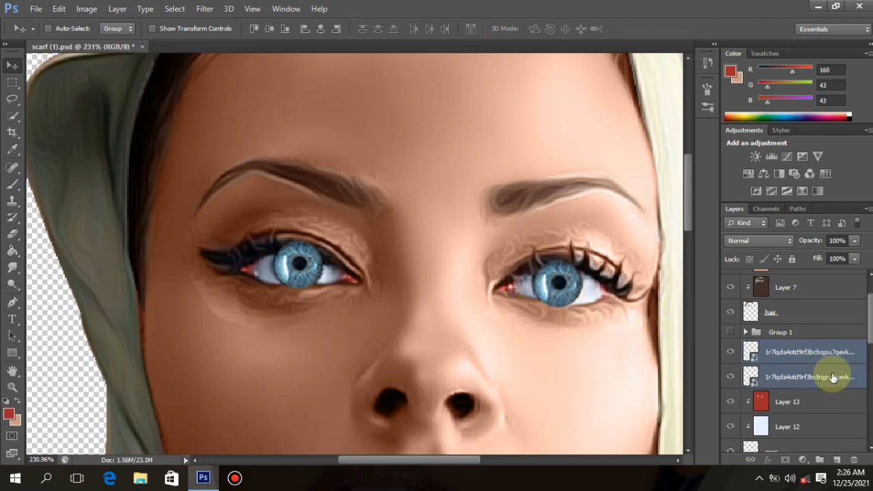
pyautogui.hotkey('ctrl', 'g')
pyautogui.rightClick(824, 345)
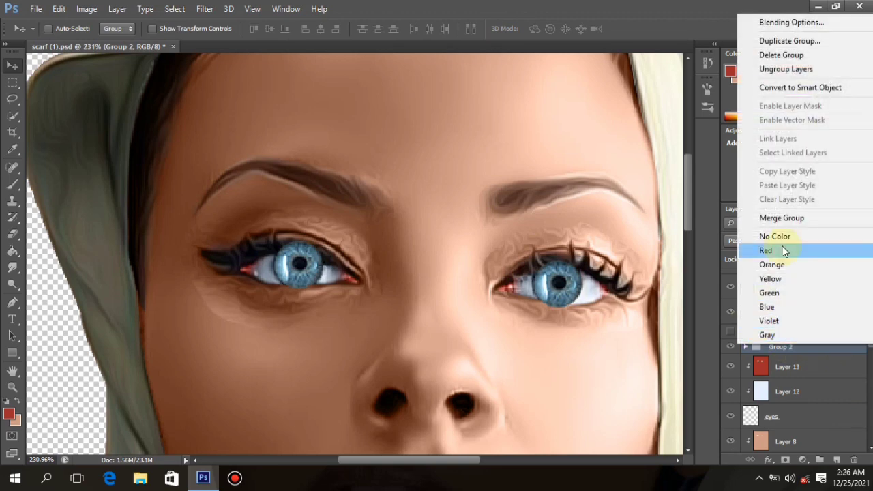
pyautogui.click(809, 217)
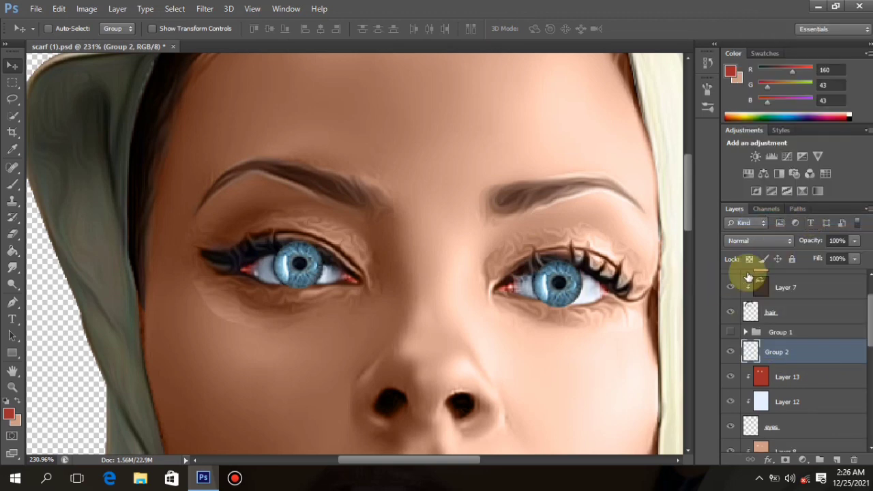
# Step: Set the merged iris layer to Overlay blending and erase its overlap on the eyelids with a 15 px eraser
pyautogui.click(781, 244)
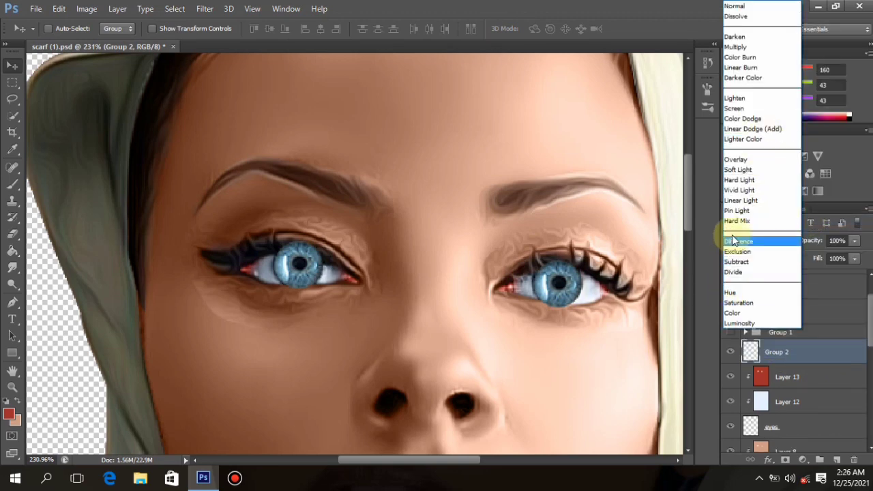
pyautogui.click(764, 159)
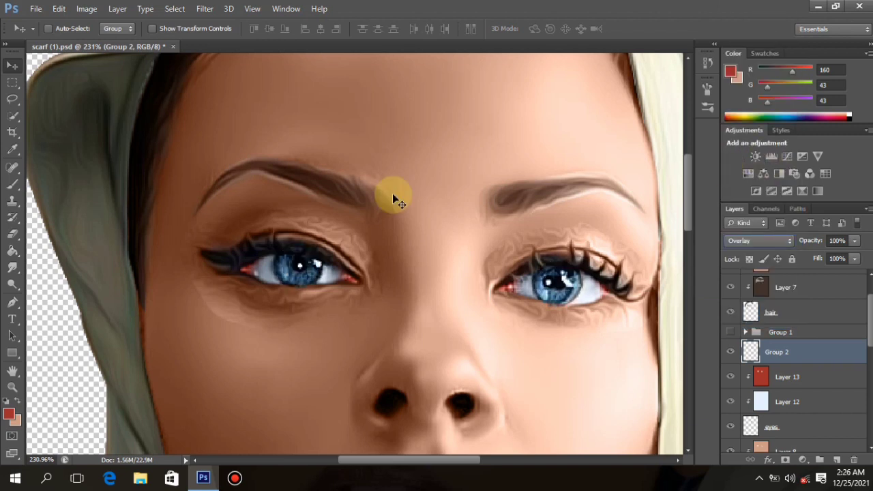
pyautogui.click(13, 234)
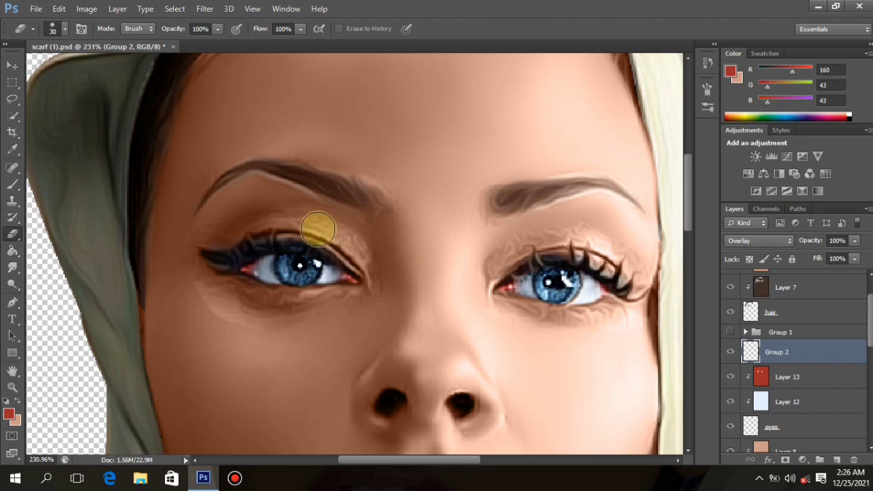
pyautogui.press('[')
pyautogui.press('[')
pyautogui.press('[')
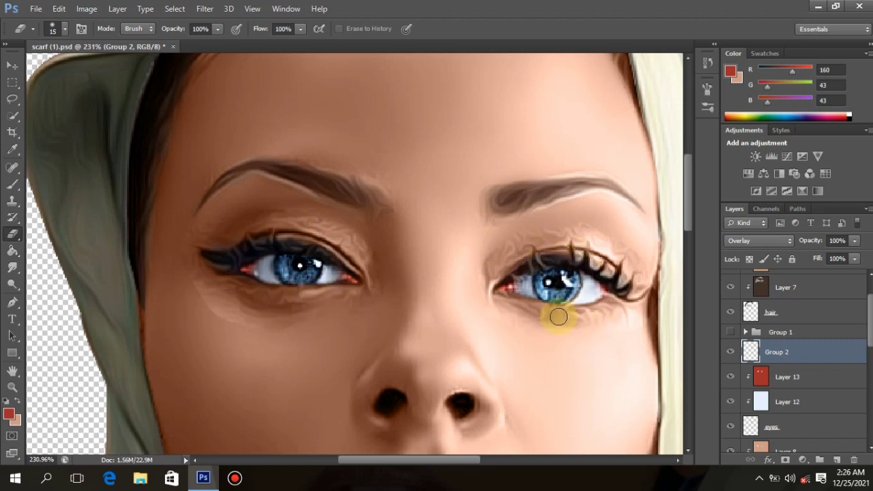
# Step: Duplicate the merged Overlay iris layer to intensify the blue of both eyes
pyautogui.scroll(-6, 516, 360)
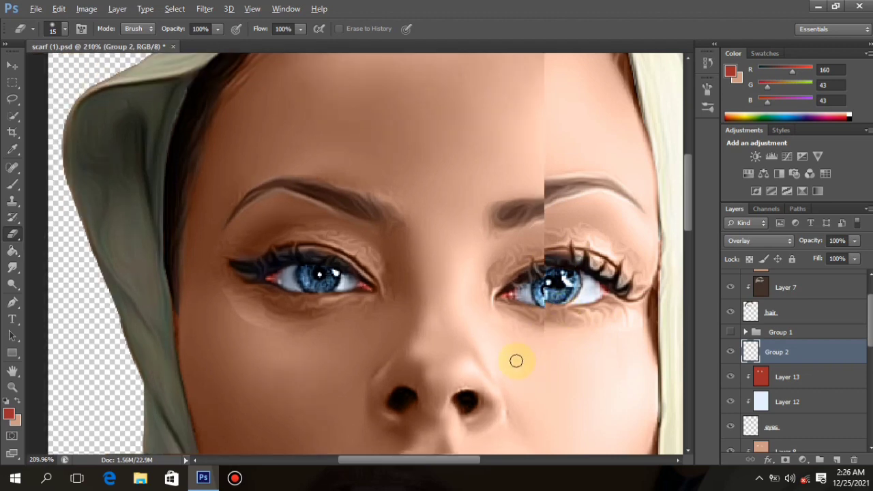
pyautogui.scroll(5, 302, 107)
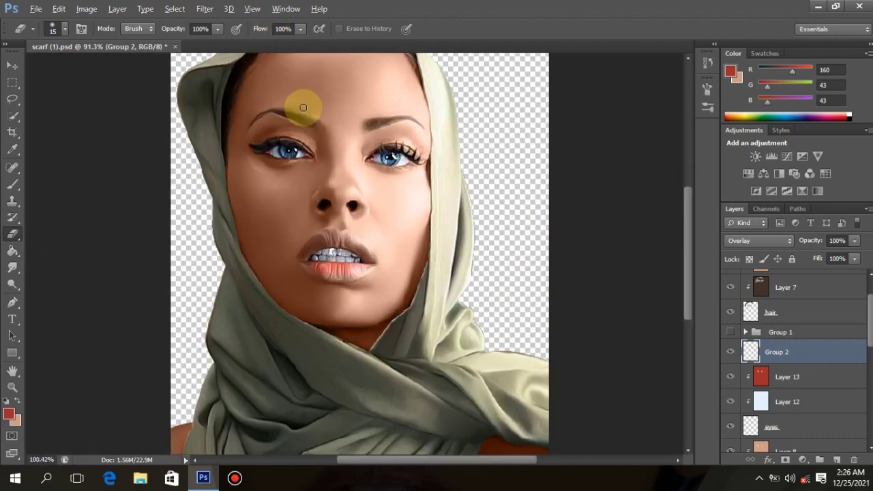
pyautogui.scroll(4, 351, 115)
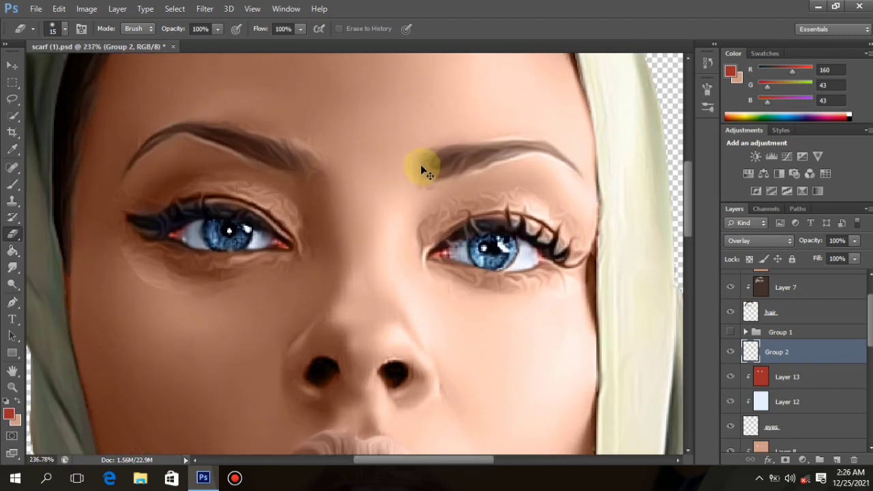
pyautogui.hotkey('ctrl', 'j')
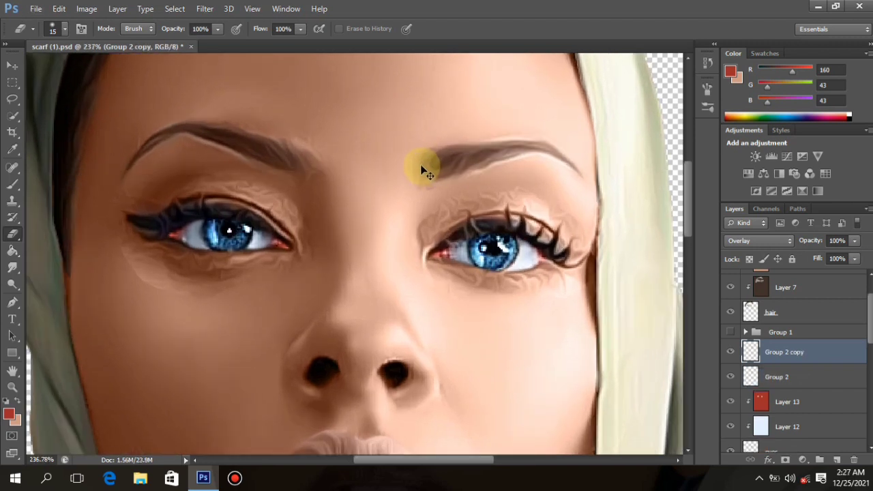
pyautogui.hotkey('ctrl', 'j')
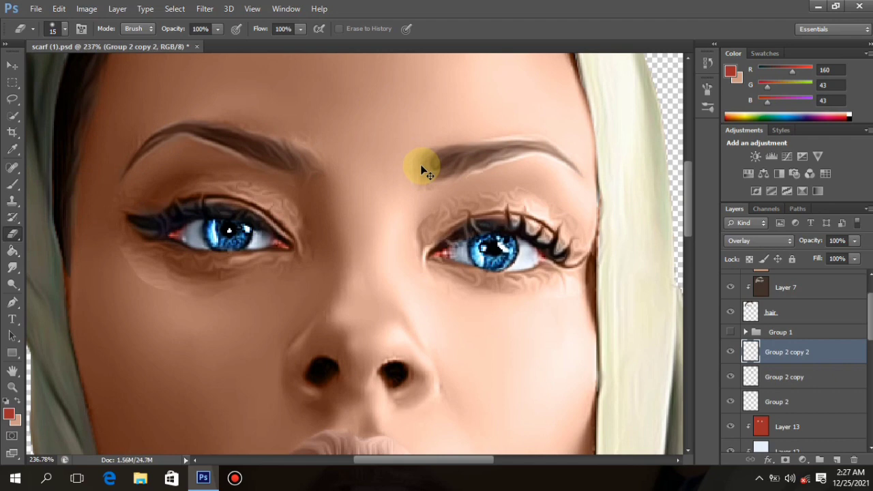
pyautogui.scroll(-5, 417, 182)
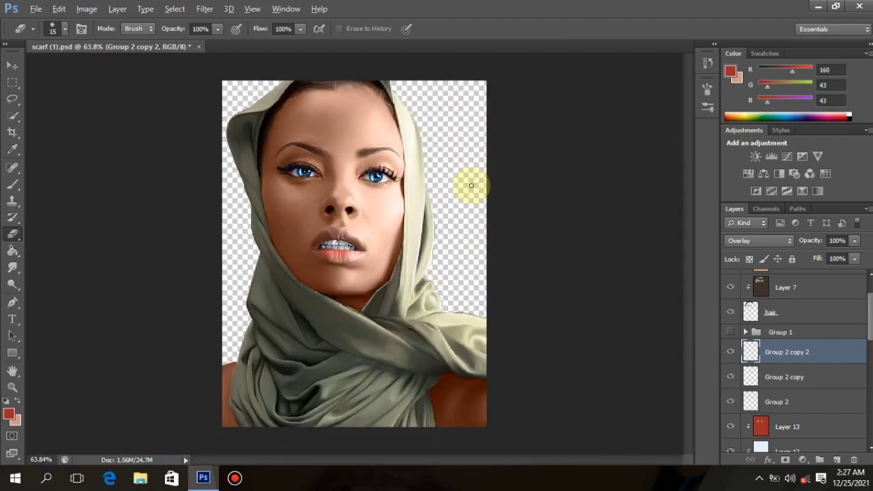
pyautogui.scroll(1, 337, 142)
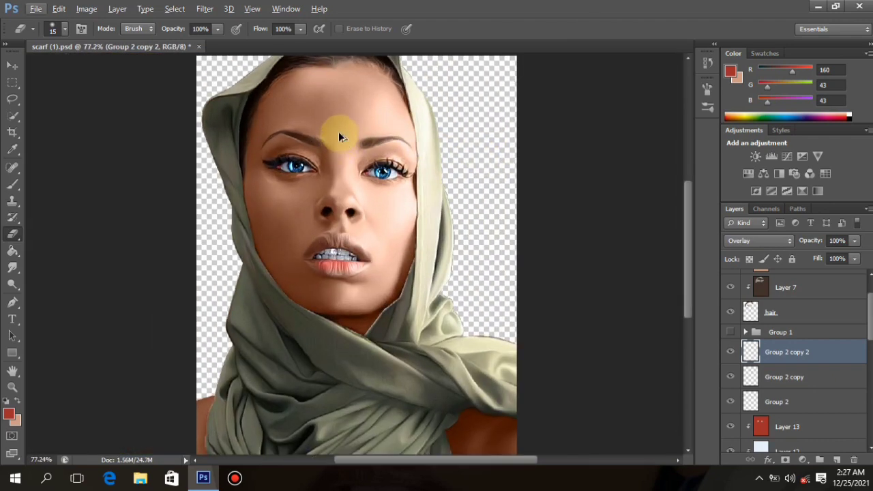
pyautogui.hotkey('ctrl', 'z')
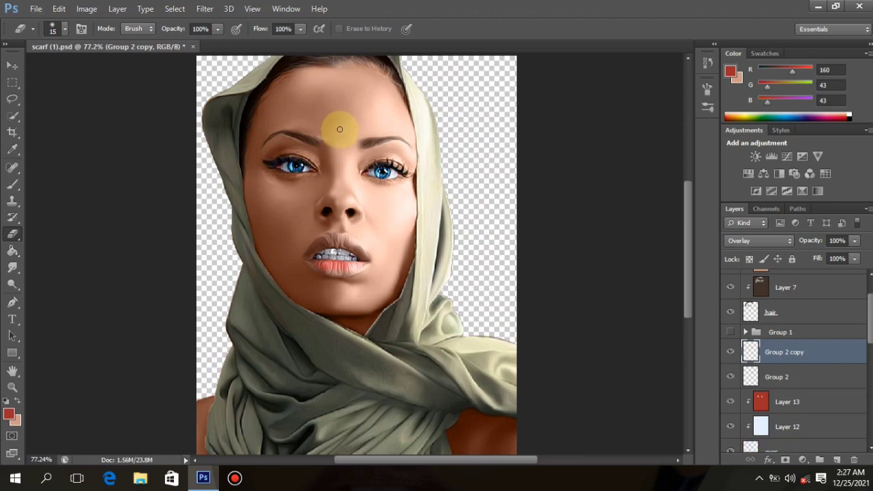
# Step: Save the portrait document with the recoloured eyes
pyautogui.scroll(-2, 347, 114)
pyautogui.scroll(5, 347, 114)
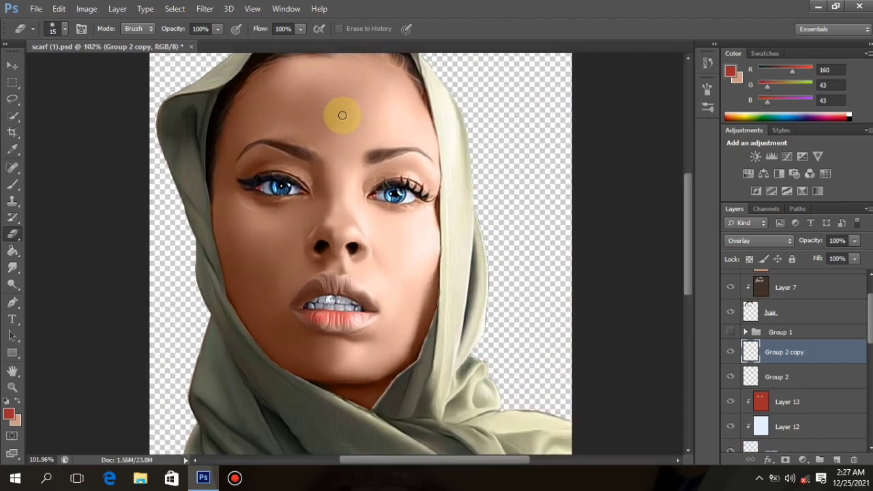
pyautogui.scroll(1, 339, 117)
pyautogui.scroll(-2, 348, 124)
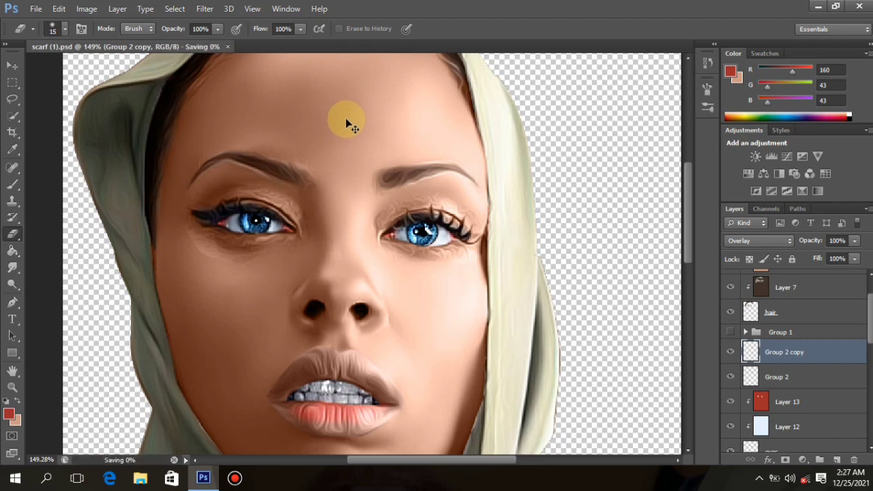
pyautogui.scroll(1, 364, 168)
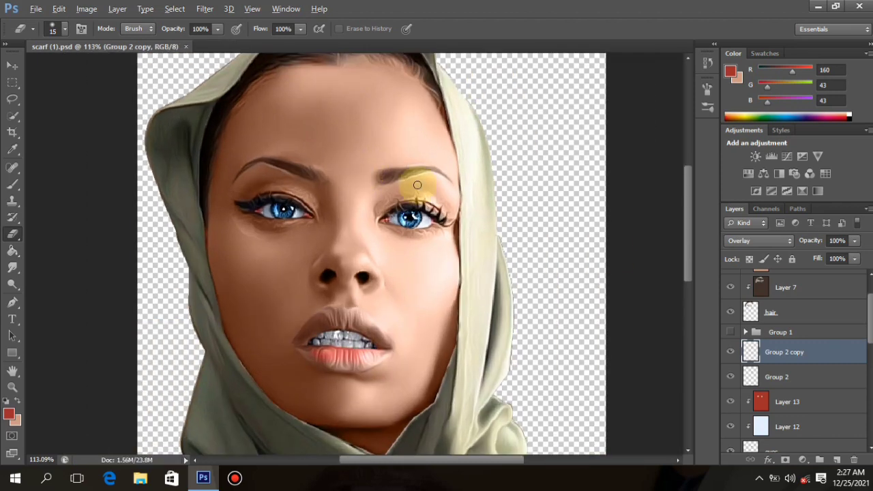
# Step: Apply a Selective Color adjustment to the hair layer, setting Black to +15% for the Blacks
pyautogui.click(805, 312)
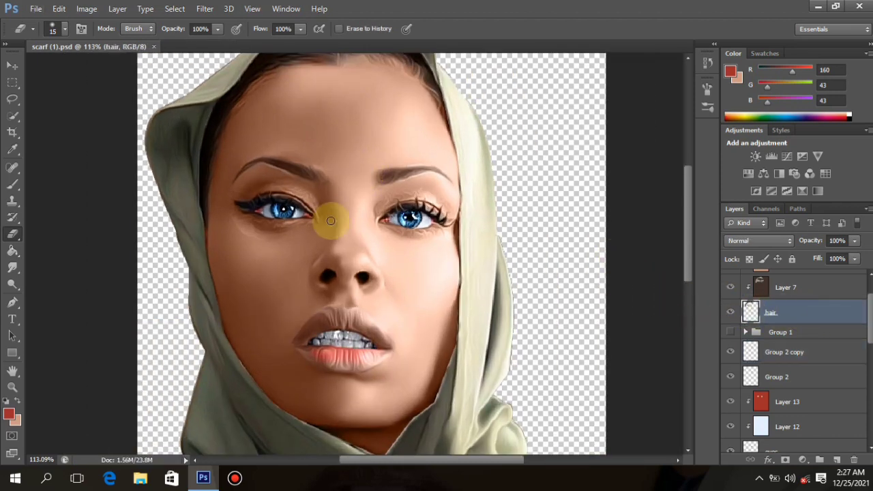
pyautogui.click(88, 9)
pyautogui.moveTo(108, 41)
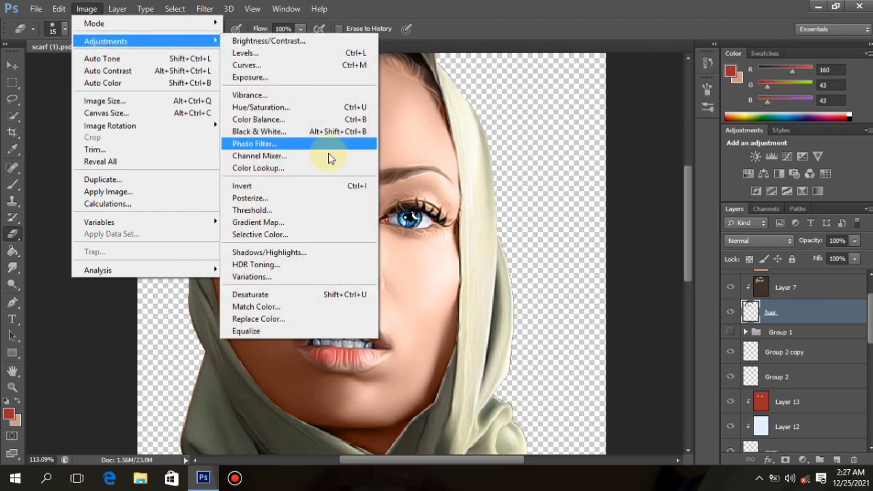
pyautogui.click(314, 234)
pyautogui.click(542, 116)
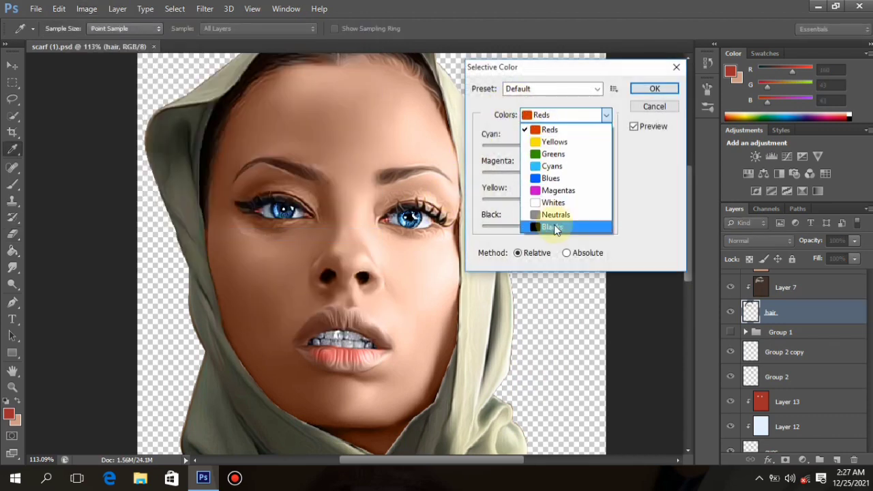
pyautogui.click(554, 224)
pyautogui.click(563, 122)
pyautogui.click(552, 226)
pyautogui.moveTo(548, 227); pyautogui.dragTo(552, 231)
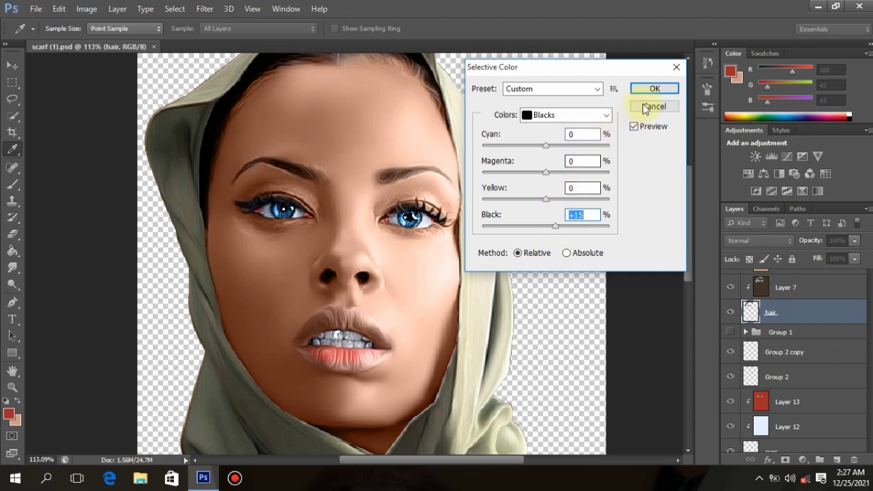
pyautogui.click(659, 86)
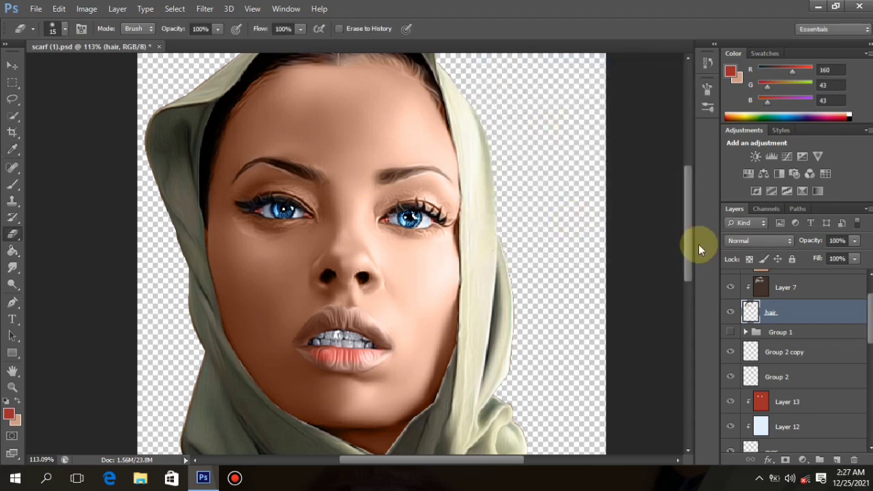
# Step: Apply a Selective Color adjustment to the eyesssss layer, setting Black to +6% for the Blacks, and save the document
pyautogui.scroll(-1, 781, 378)
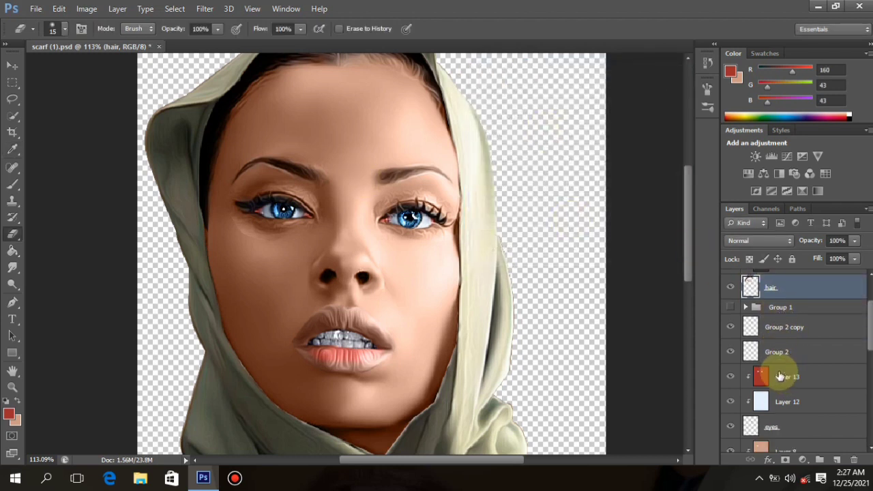
pyautogui.scroll(2, 781, 378)
pyautogui.scroll(-1, 781, 377)
pyautogui.scroll(1, 781, 377)
pyautogui.scroll(-3, 778, 376)
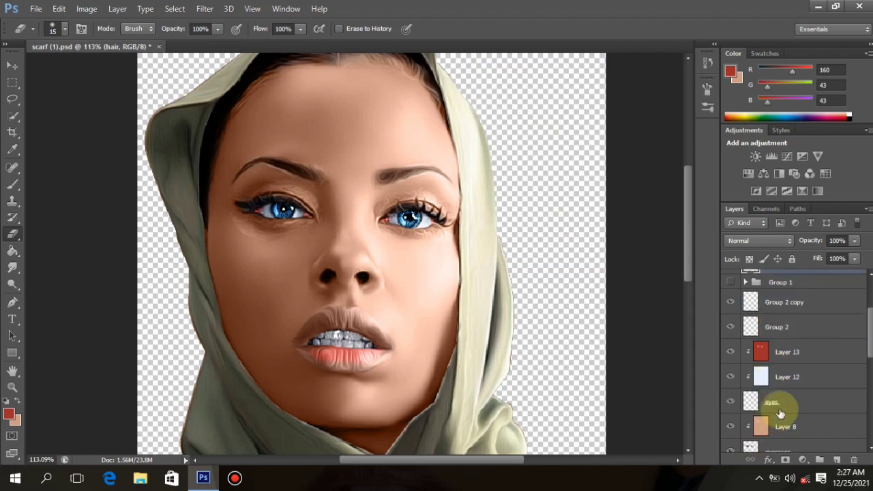
pyautogui.click(776, 403)
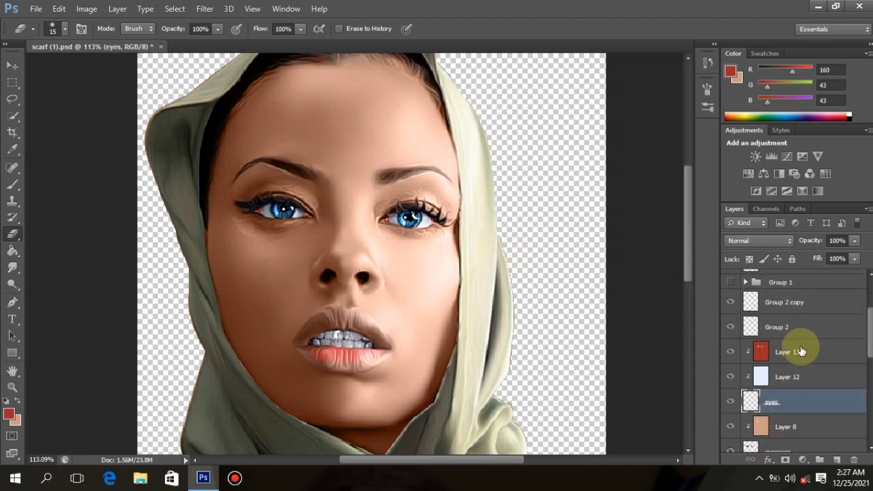
pyautogui.scroll(-2, 785, 410)
pyautogui.click(781, 402)
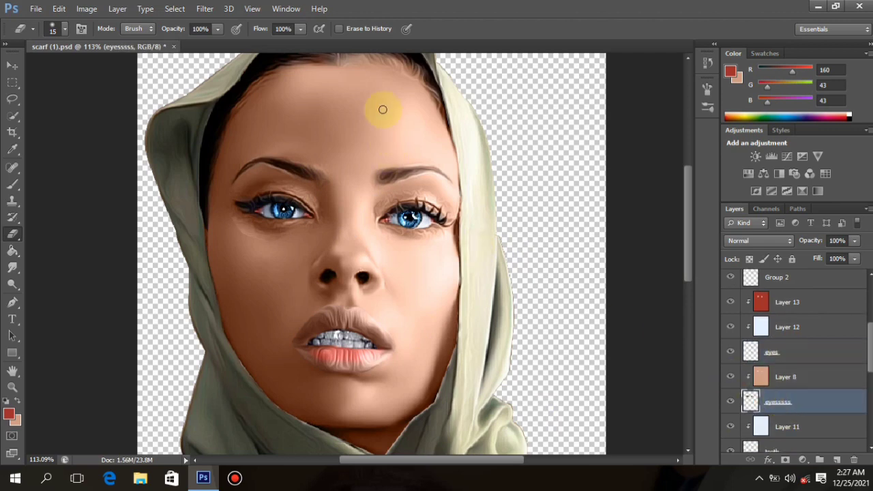
pyautogui.click(87, 9)
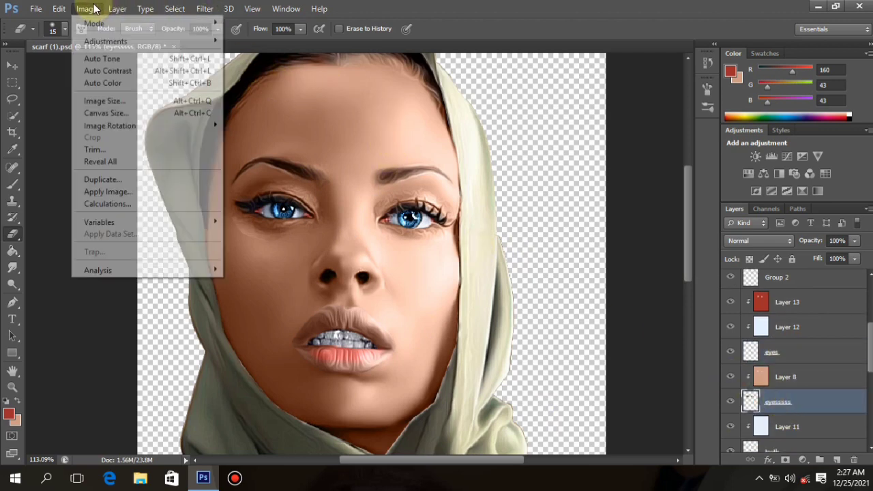
pyautogui.moveTo(110, 41)
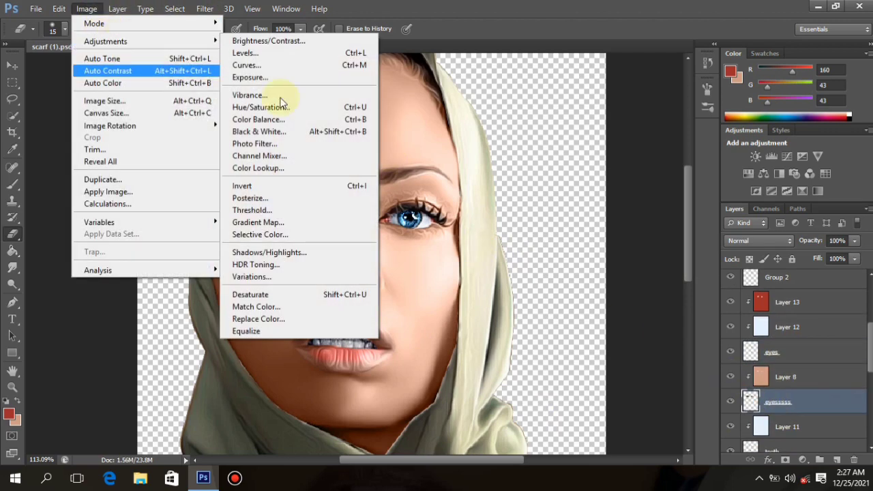
pyautogui.click(303, 234)
pyautogui.click(575, 118)
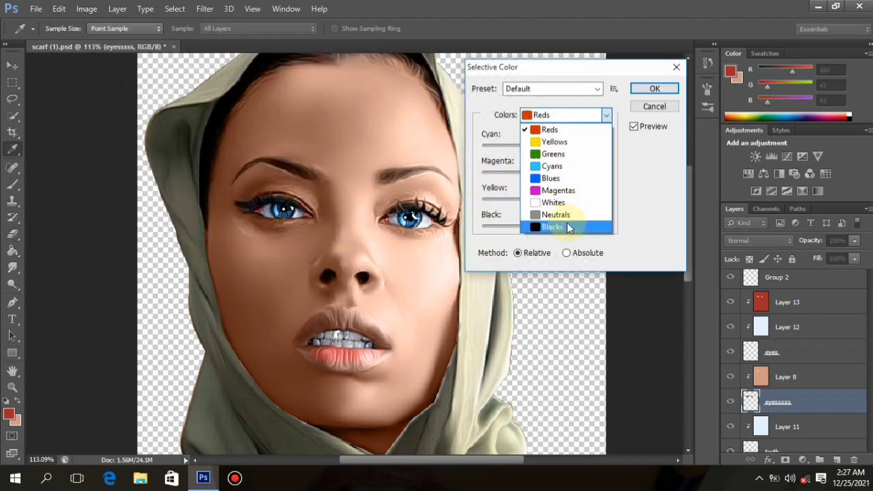
pyautogui.click(567, 225)
pyautogui.moveTo(546, 225); pyautogui.dragTo(557, 225)
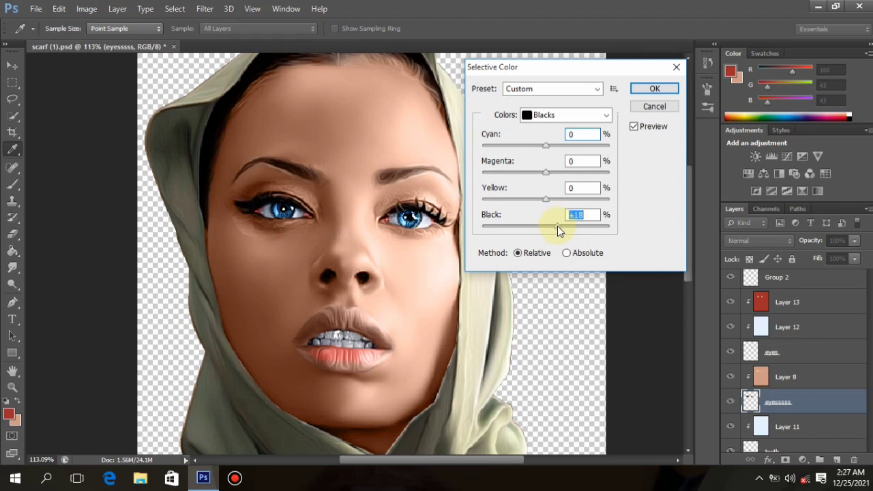
pyautogui.moveTo(558, 226); pyautogui.dragTo(554, 228)
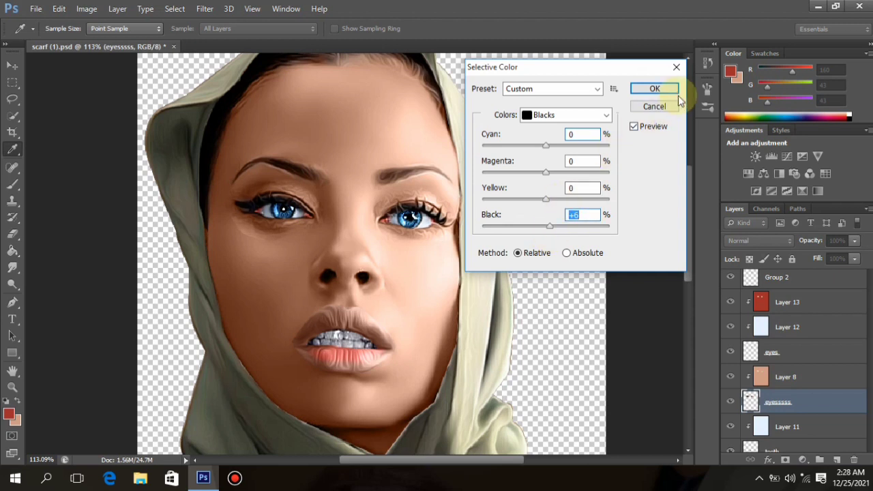
pyautogui.click(653, 89)
pyautogui.press('e')
pyautogui.hotkey('ctrl', 's')
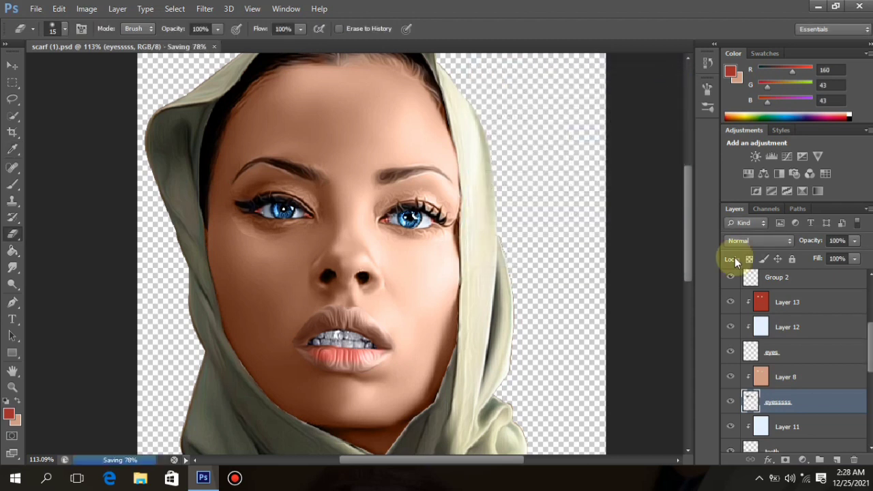
# Step: Apply a Selective Color adjustment to the eyes layer, setting Black to +97% for the Blacks
pyautogui.scroll(1, 784, 309)
pyautogui.click(781, 377)
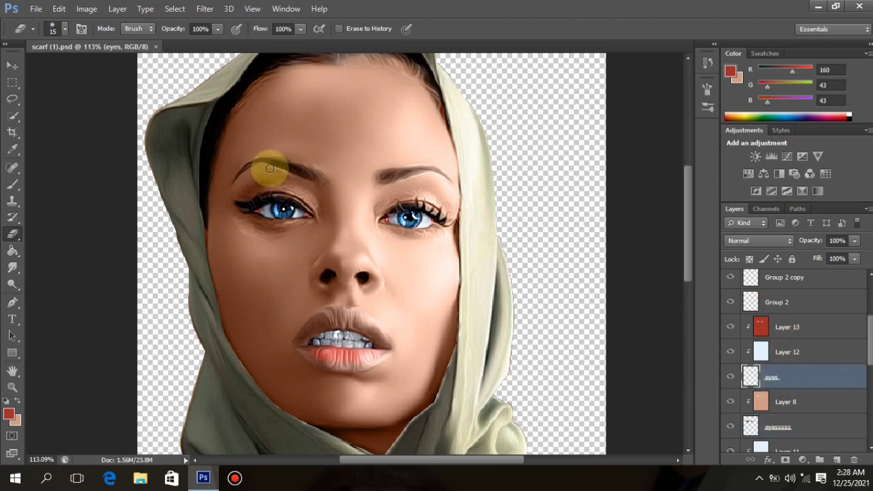
pyautogui.click(87, 8)
pyautogui.moveTo(113, 41)
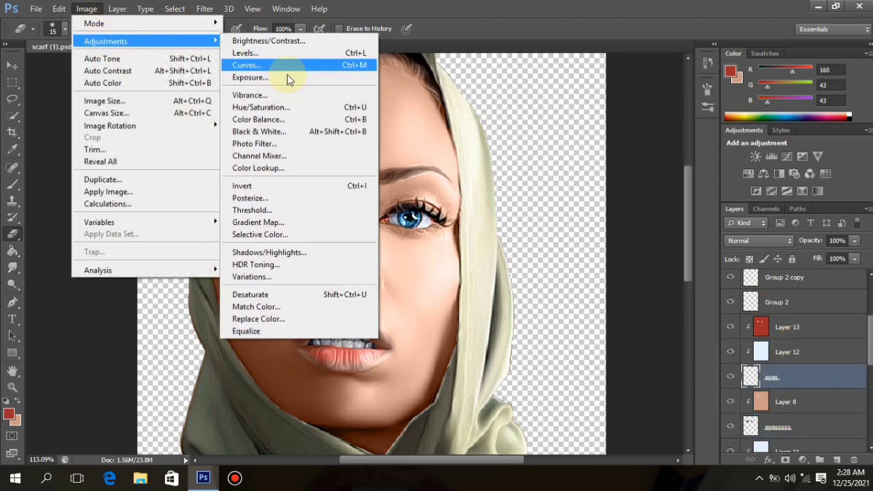
pyautogui.click(273, 235)
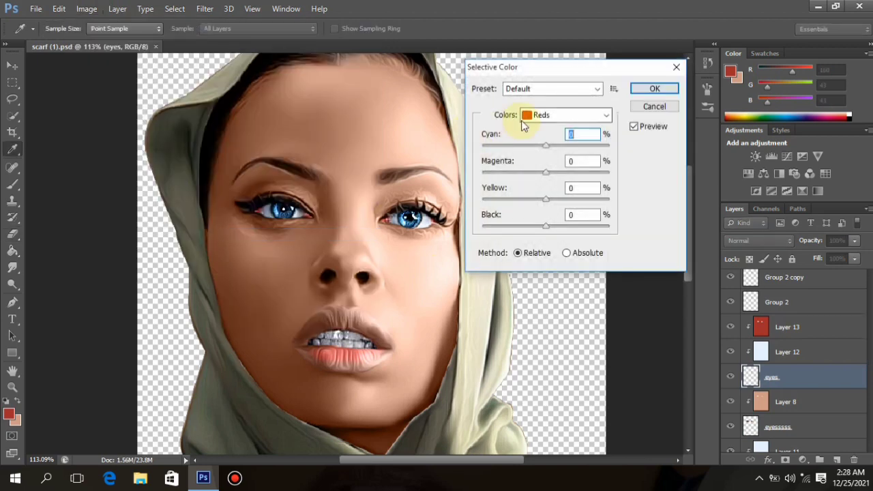
pyautogui.click(574, 114)
pyautogui.click(577, 226)
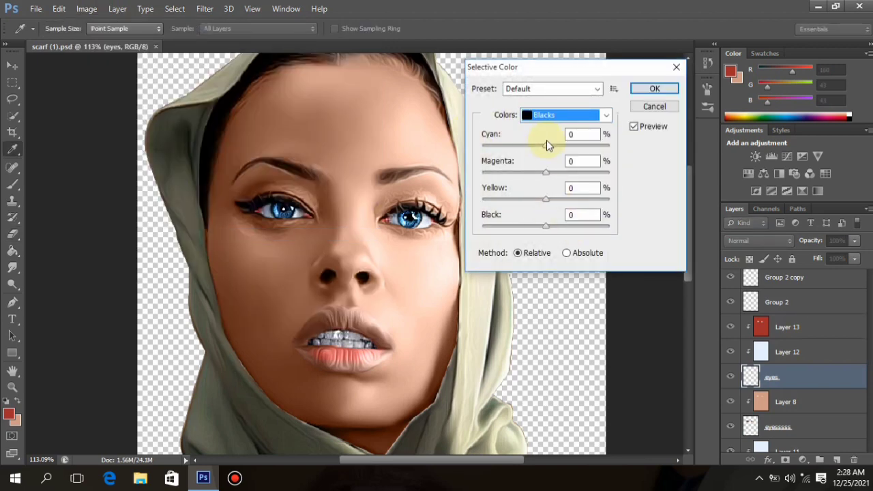
pyautogui.moveTo(546, 225); pyautogui.dragTo(556, 228)
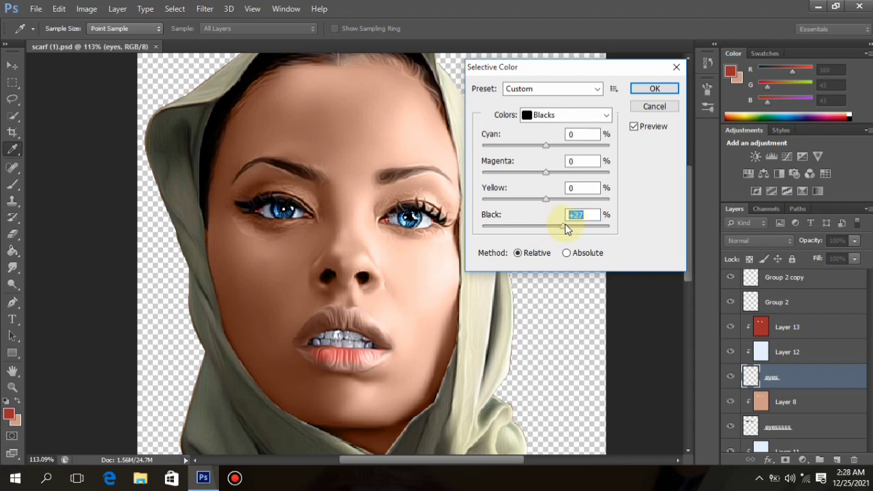
pyautogui.moveTo(568, 224); pyautogui.dragTo(588, 225)
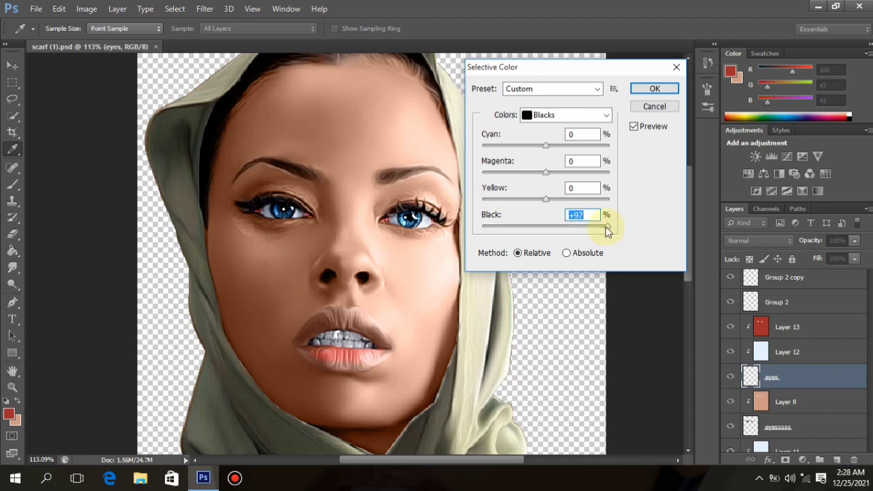
pyautogui.press('alt')
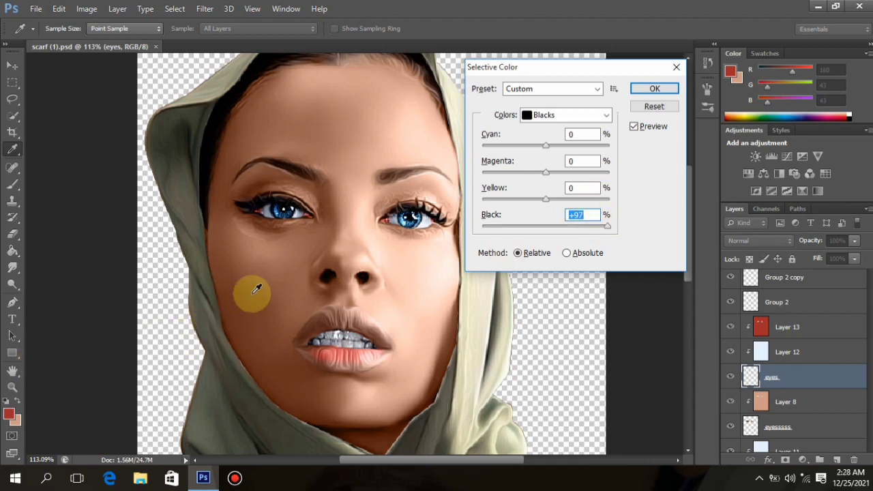
pyautogui.click(674, 91)
pyautogui.press('e')
# Step: Examine the adjusted eyes, the mouth and the overall portrait at different magnifications, and look through the face layers
pyautogui.scroll(-2, 516, 226)
pyautogui.scroll(1, 404, 119)
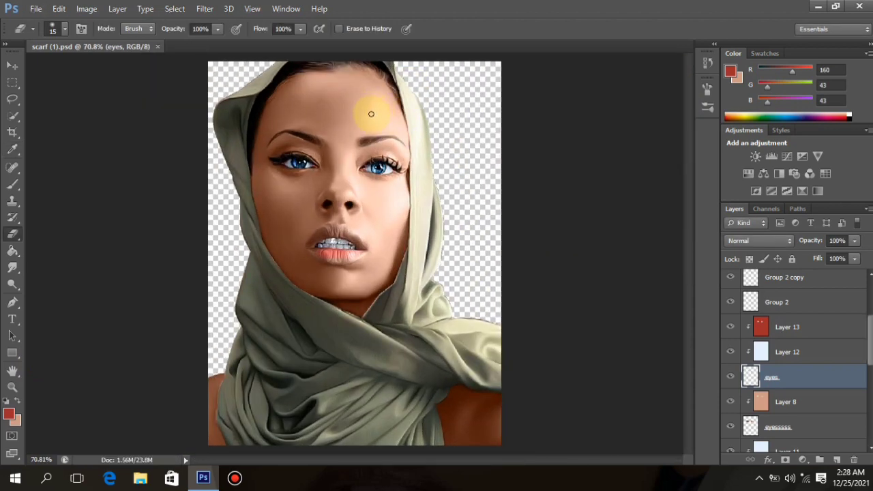
pyautogui.scroll(1, 362, 113)
pyautogui.scroll(7, 352, 116)
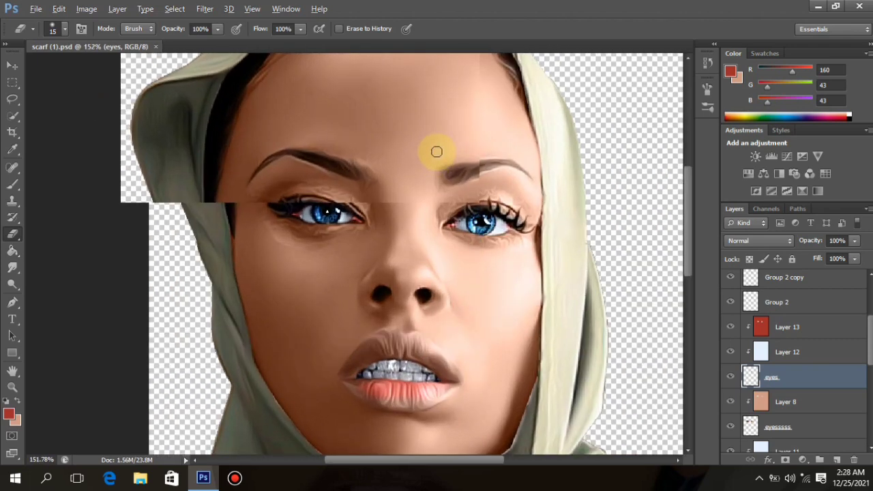
pyautogui.scroll(-5, 818, 387)
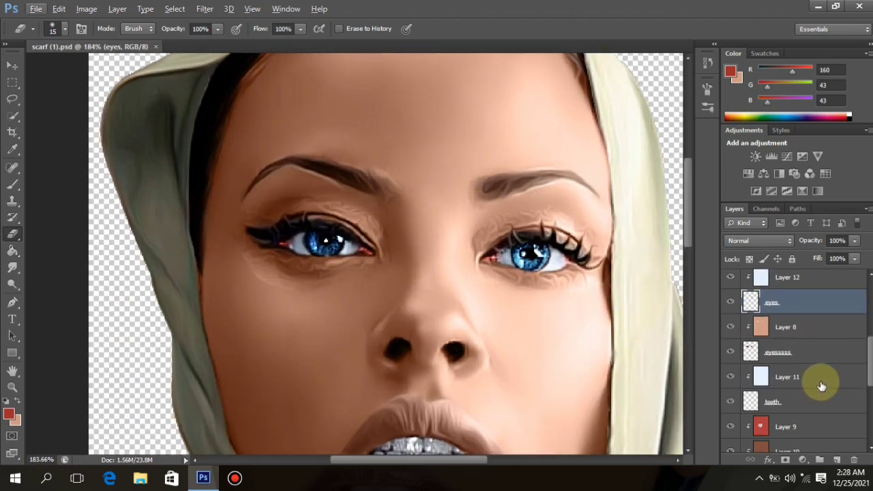
pyautogui.scroll(-1, 356, 380)
pyautogui.scroll(-6, 356, 379)
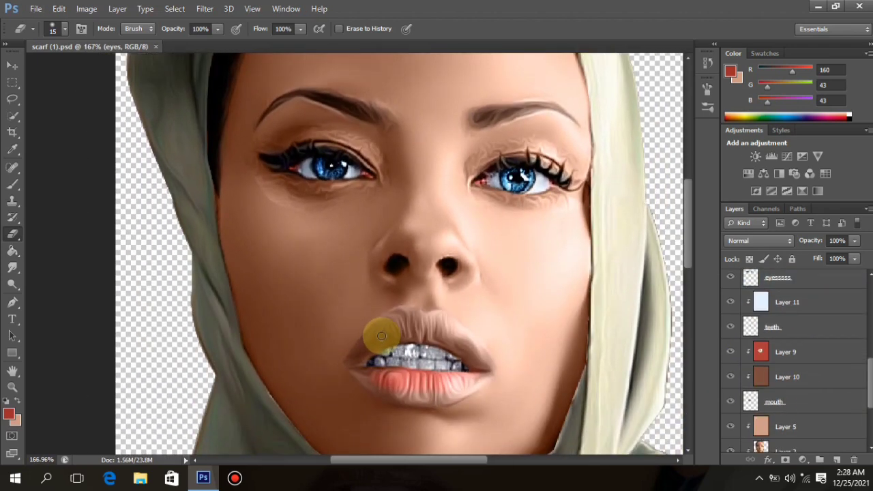
pyautogui.scroll(-2, 384, 329)
pyautogui.scroll(3, 346, 293)
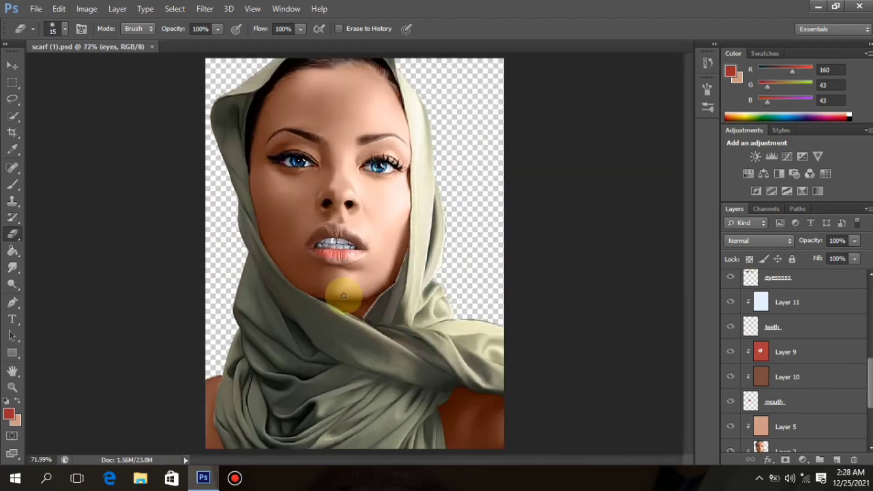
pyautogui.scroll(-3, 804, 403)
# Step: Add a new layer above the scarf layer, Layer 1 copy 2, and clip it to the scarf
pyautogui.scroll(5, 804, 402)
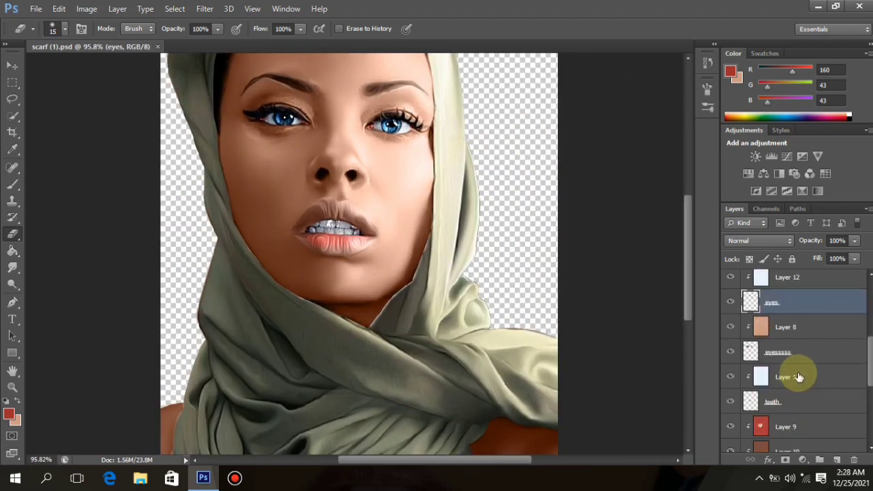
pyautogui.scroll(2, 793, 337)
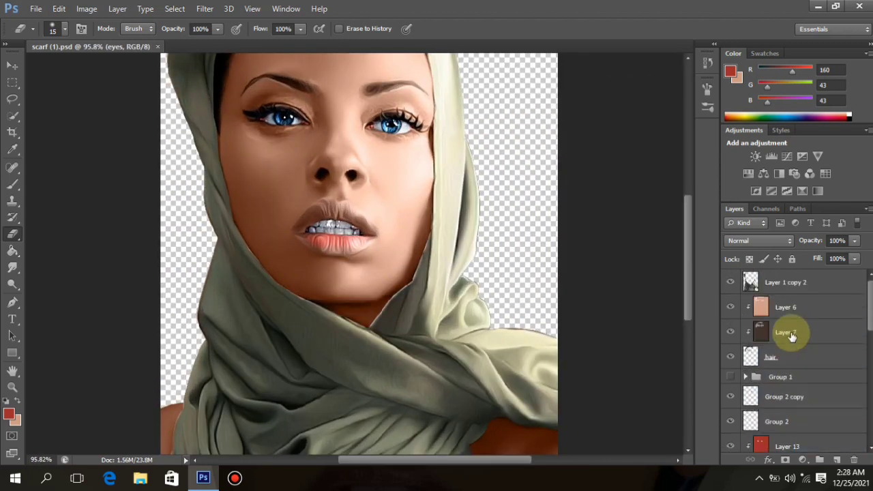
pyautogui.click(793, 283)
pyautogui.click(838, 460)
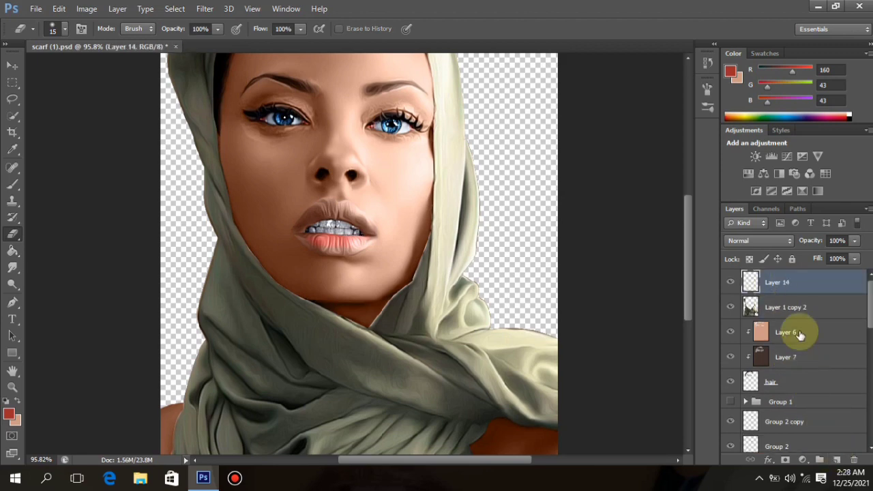
pyautogui.rightClick(811, 292)
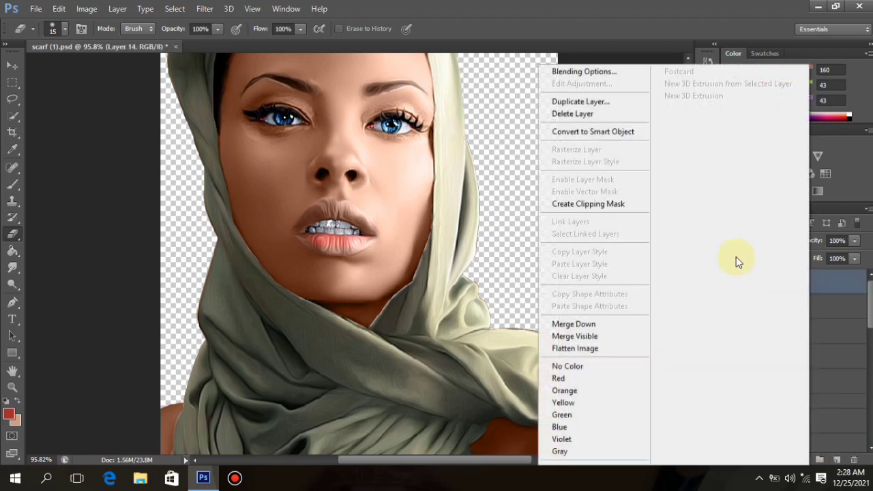
pyautogui.click(605, 201)
# Step: Sample the light olive tone afae8f from the scarf and fill the clipped layer with it
pyautogui.click(9, 414)
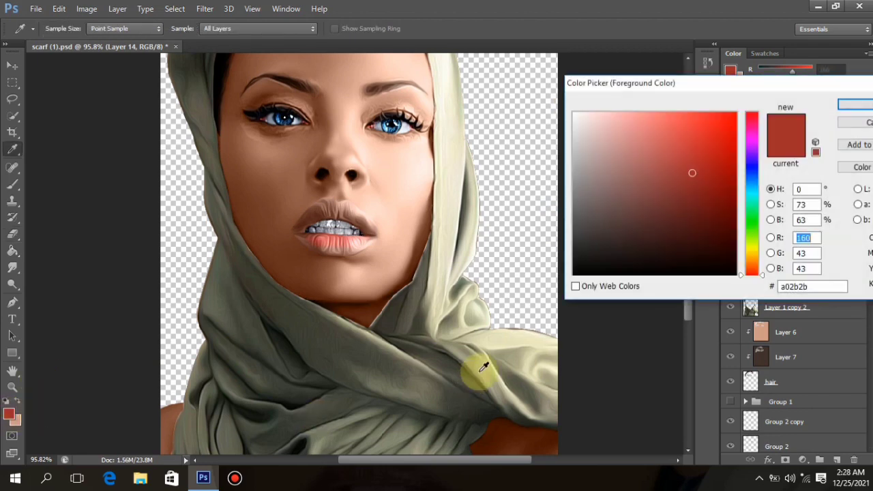
pyautogui.click(491, 363)
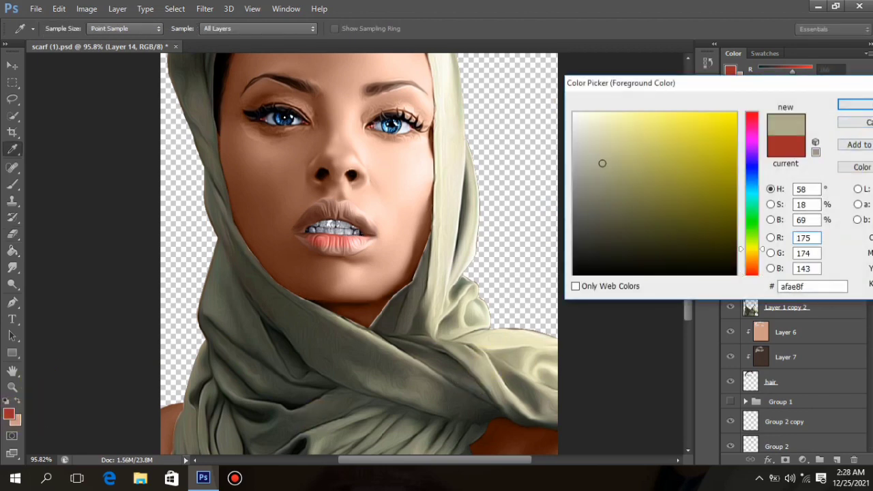
pyautogui.click(855, 104)
pyautogui.click(12, 251)
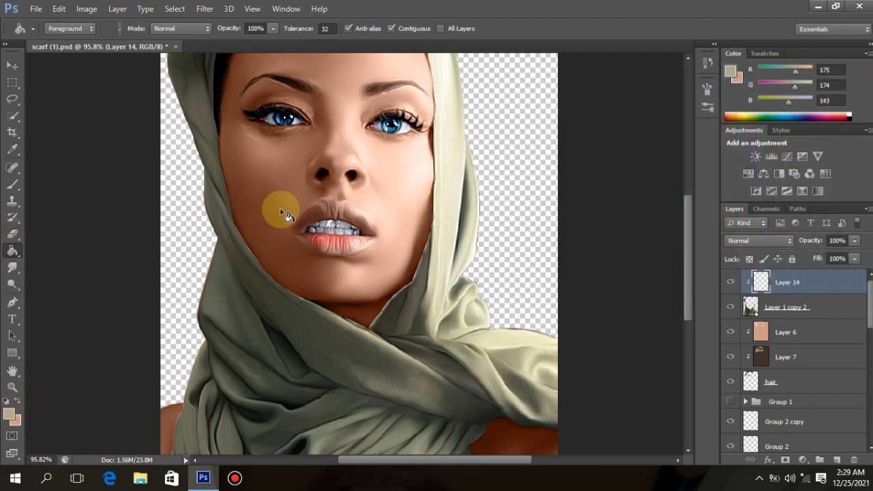
pyautogui.click(287, 215)
# Step: Set the clipped scarf fill layer to Color blending
pyautogui.click(747, 240)
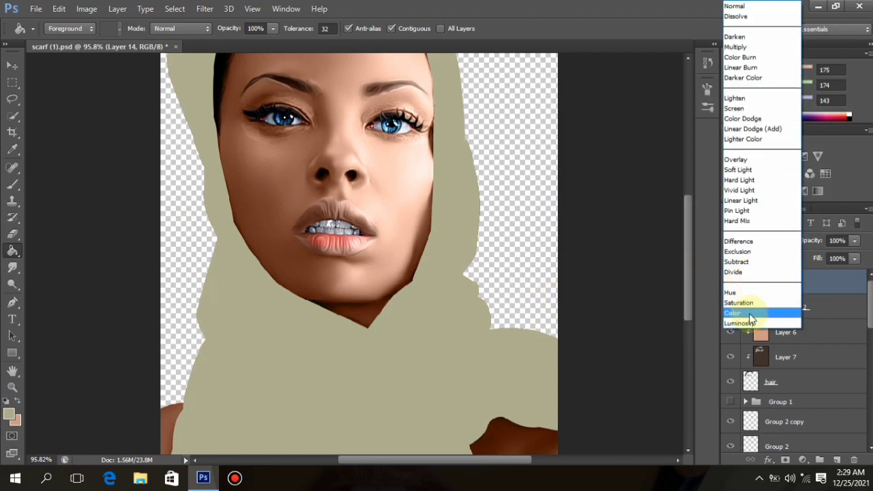
pyautogui.click(740, 314)
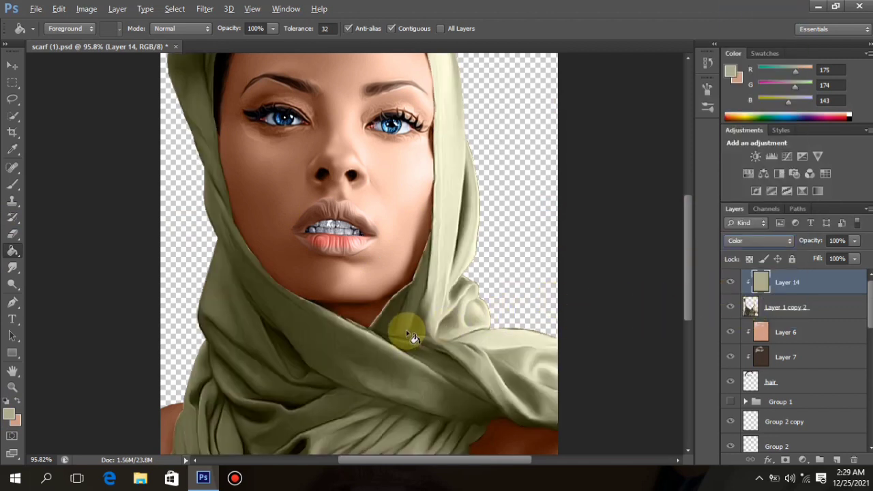
pyautogui.scroll(-3, 377, 229)
pyautogui.scroll(3, 351, 132)
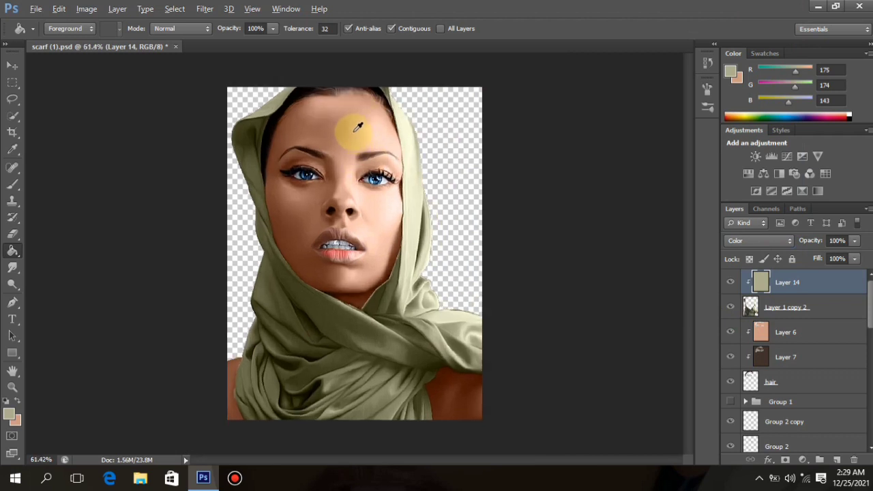
# Step: Change the foreground color to a darker, more saturated olive with RGB 129, 128, 83
pyautogui.click(11, 413)
pyautogui.moveTo(609, 210); pyautogui.dragTo(630, 192)
pyautogui.press('Return')
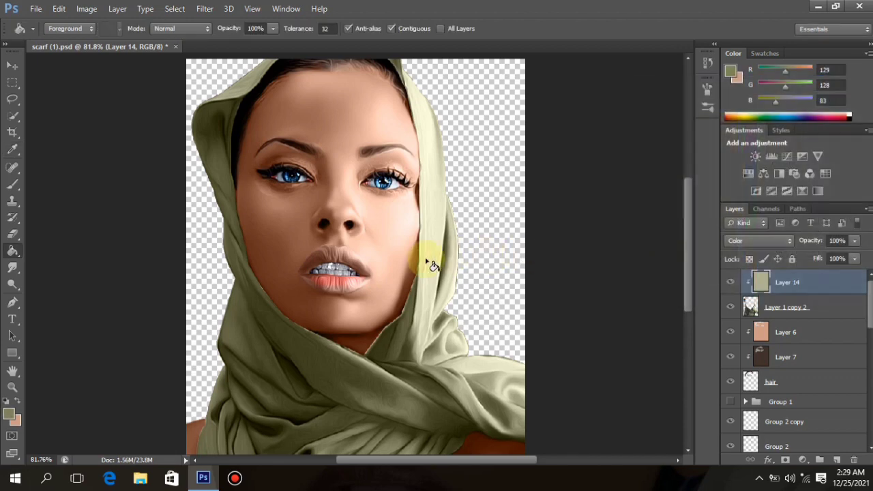
# Step: Hide the scarf color layer, sample the dark tone 3e3f34 from the scarf, then show the layer and refill it with that tone
pyautogui.click(734, 283)
pyautogui.click(8, 417)
pyautogui.moveTo(315, 389); pyautogui.dragTo(380, 342)
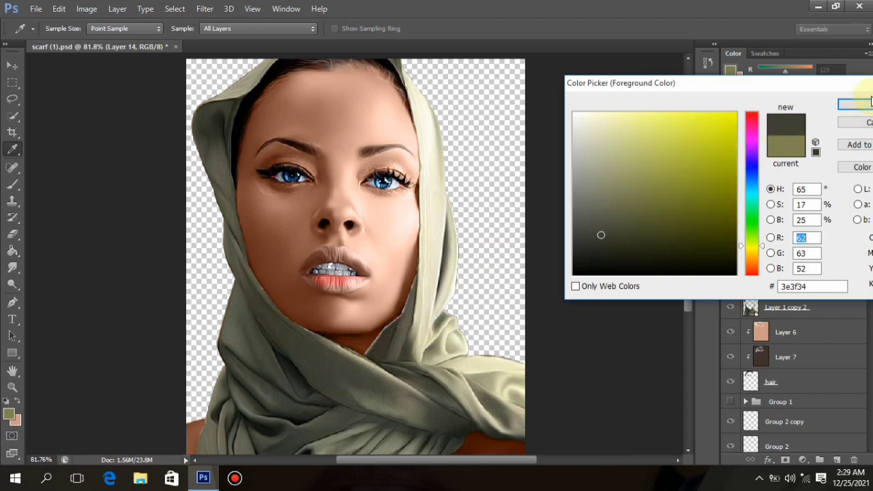
pyautogui.click(856, 104)
pyautogui.click(730, 283)
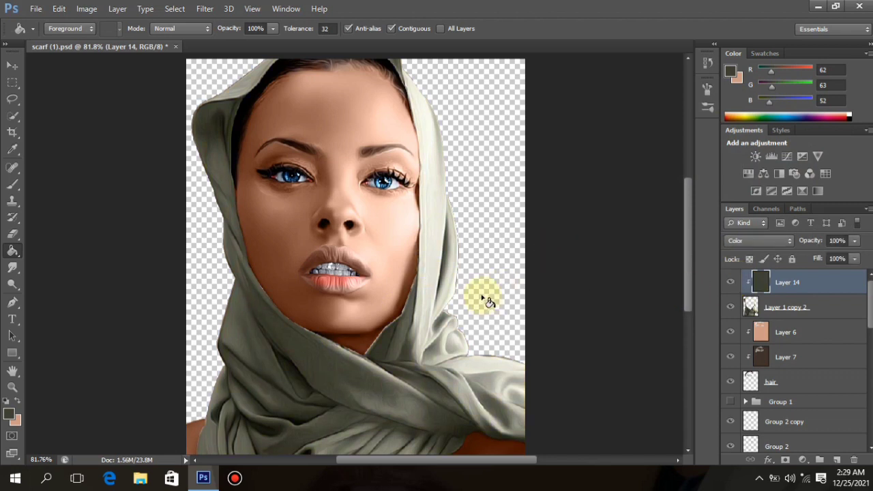
# Step: Pick the slightly lighter olive 4e4f3f and refill the clipped scarf color layer with it
pyautogui.click(10, 413)
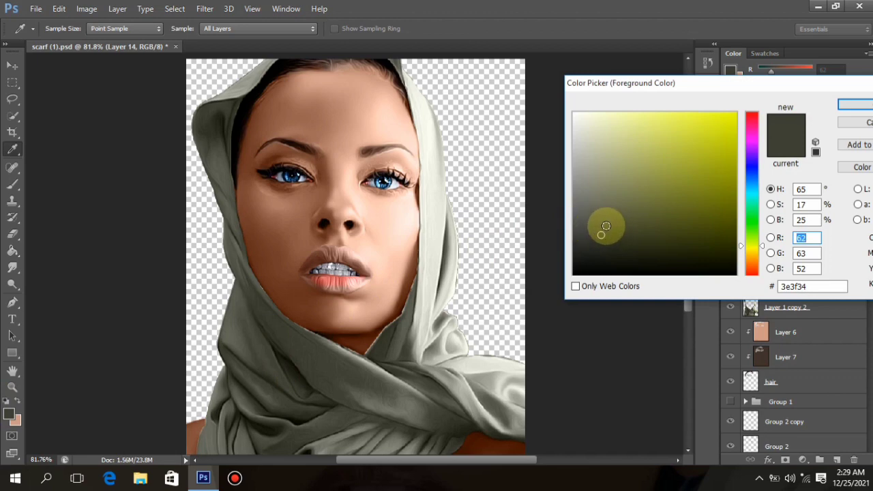
pyautogui.click(606, 226)
pyautogui.click(856, 104)
pyautogui.press('g')
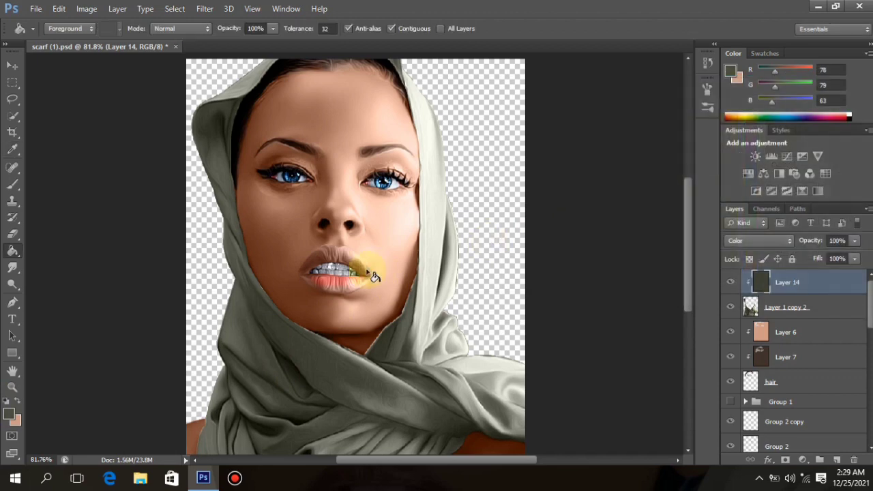
pyautogui.scroll(-4, 372, 321)
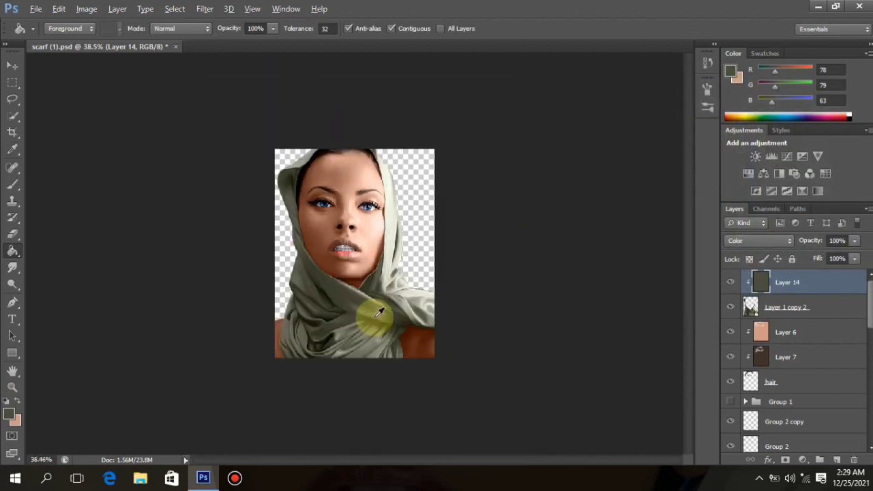
pyautogui.scroll(3, 371, 324)
pyautogui.scroll(3, 365, 300)
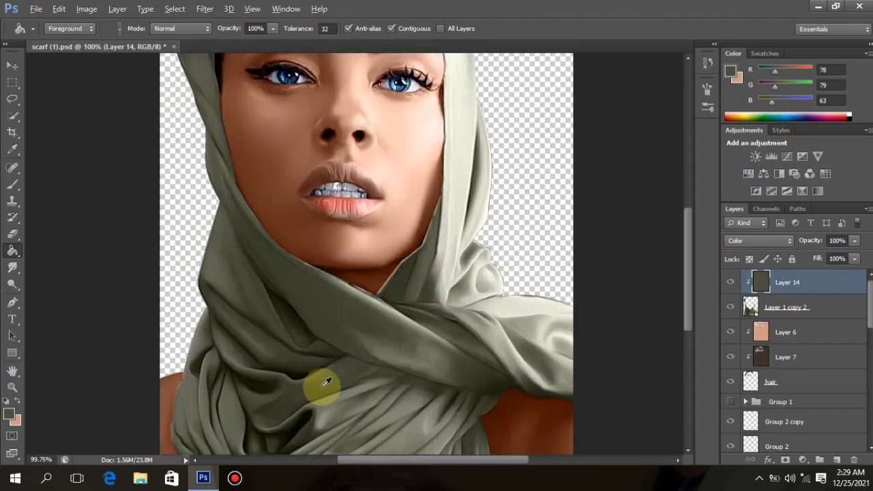
# Step: Change the foreground color to the muted grey-olive 56574a and refill the clipped scarf color layer with it
pyautogui.click(8, 417)
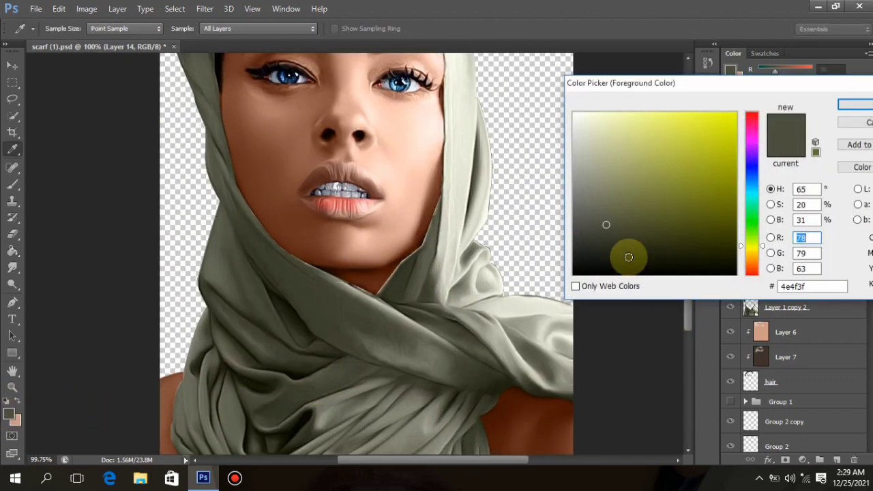
pyautogui.click(598, 227)
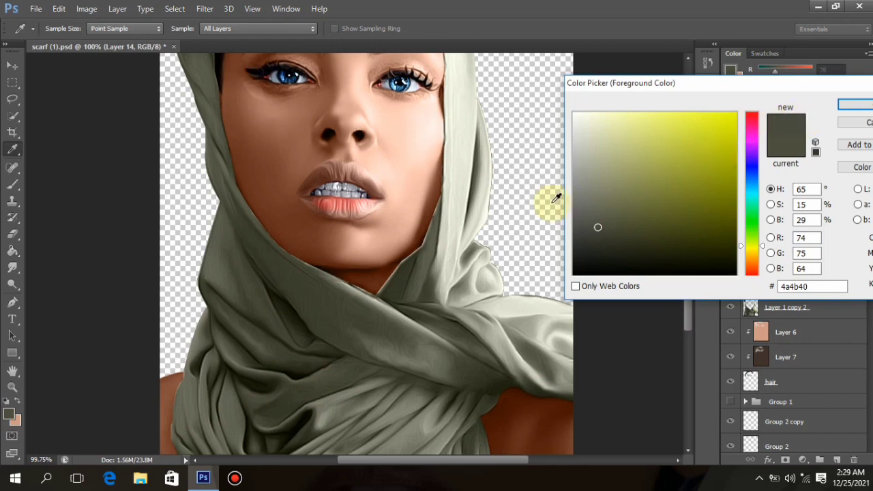
pyautogui.click(598, 220)
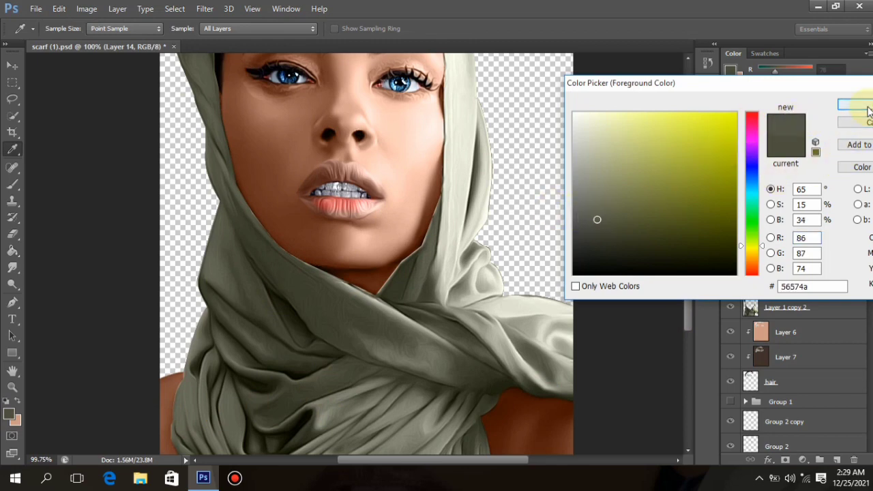
pyautogui.click(854, 105)
pyautogui.press('g')
pyautogui.scroll(-2, 435, 319)
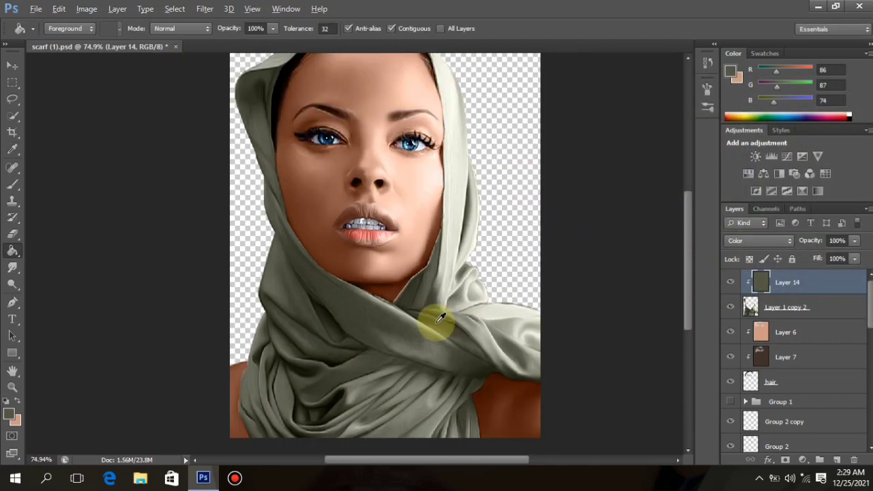
pyautogui.scroll(-5, 437, 321)
pyautogui.scroll(4, 388, 274)
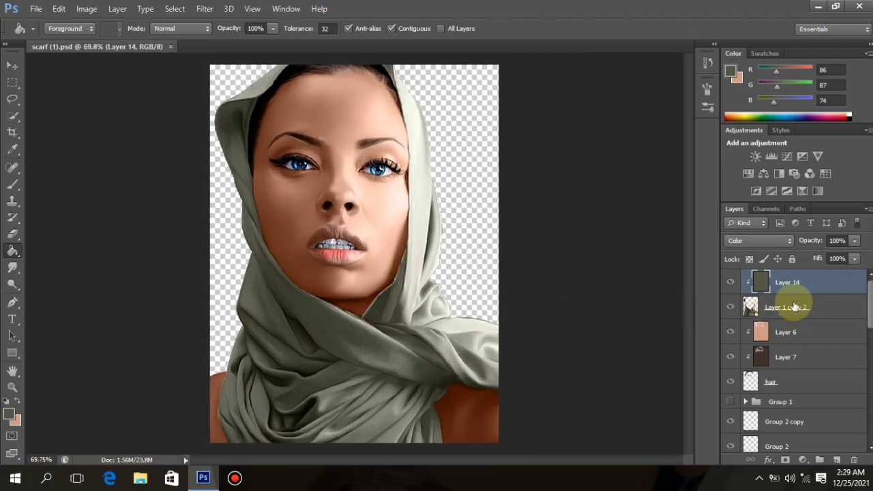
# Step: Stamp all visible layers into a new top layer and smudge the skin around both eyes smooth at 10% strength
pyautogui.hotkey('ctrl', 'shift', 'alt', 'e')
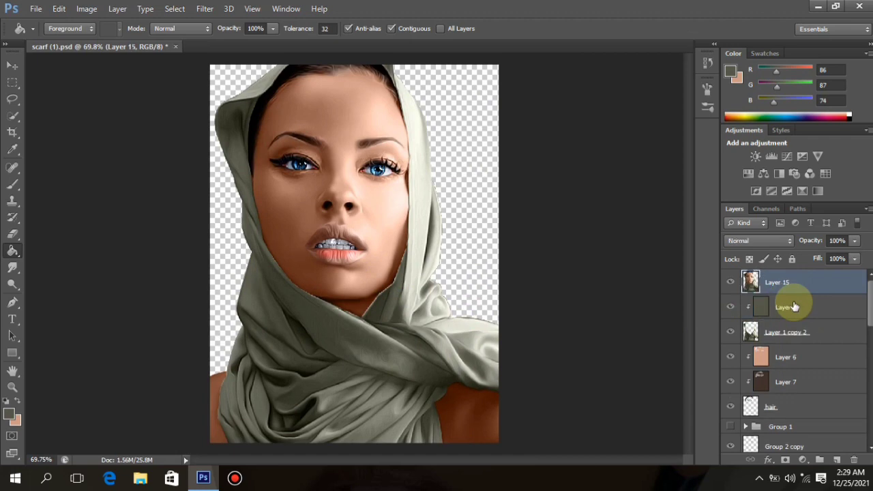
pyautogui.scroll(8, 400, 91)
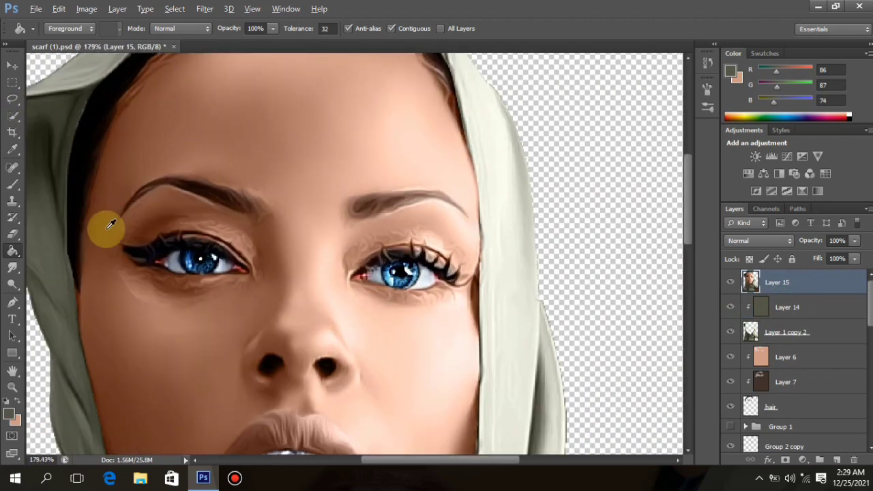
pyautogui.click(13, 268)
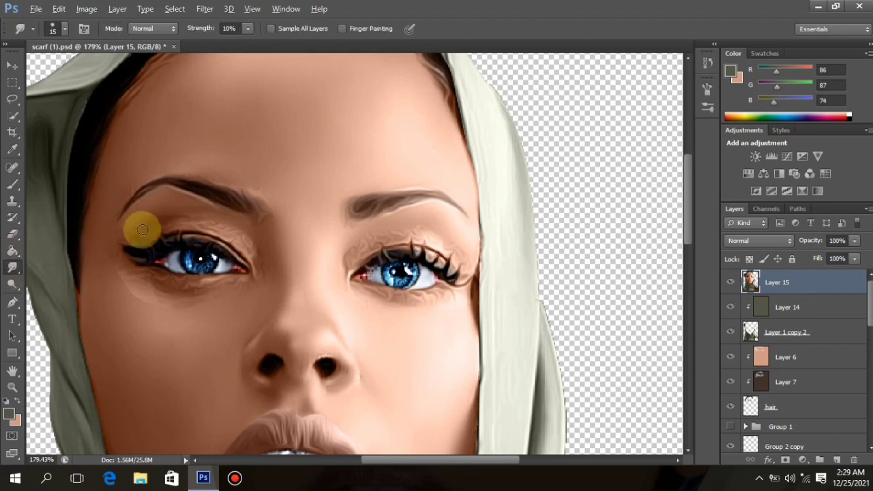
pyautogui.scroll(2, 177, 232)
pyautogui.scroll(1, 174, 232)
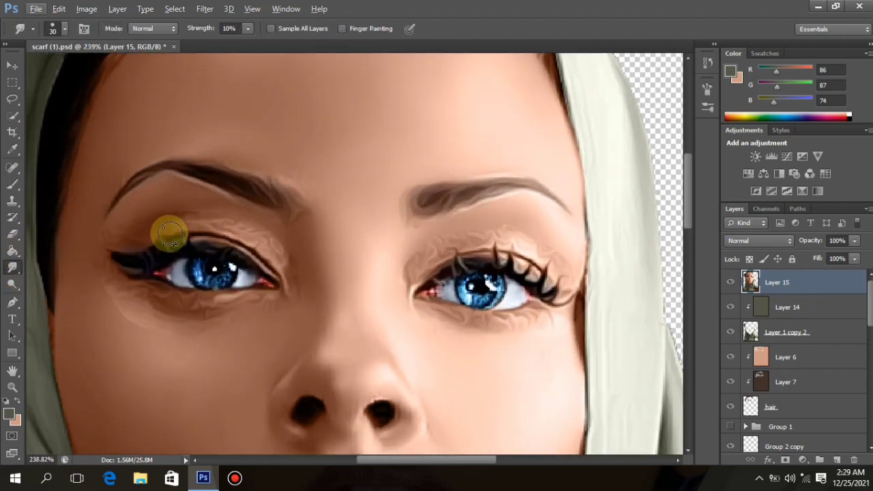
pyautogui.moveTo(176, 215)
pyautogui.mouseDown()
pyautogui.moveTo(110, 236)
pyautogui.moveTo(215, 214)
pyautogui.moveTo(166, 231)
pyautogui.moveTo(207, 220)
pyautogui.moveTo(210, 210)
pyautogui.moveTo(247, 221)
pyautogui.moveTo(222, 217)
pyautogui.moveTo(269, 248)
pyautogui.moveTo(183, 203)
pyautogui.moveTo(227, 210)
pyautogui.moveTo(176, 213)
pyautogui.moveTo(167, 195)
pyautogui.moveTo(278, 230)
pyautogui.moveTo(267, 245)
pyautogui.moveTo(279, 256)
pyautogui.moveTo(280, 248)
pyautogui.moveTo(302, 286)
pyautogui.moveTo(252, 244)
pyautogui.moveTo(293, 264)
pyautogui.moveTo(260, 231)
pyautogui.moveTo(201, 206)
pyautogui.moveTo(193, 208)
pyautogui.moveTo(251, 224)
pyautogui.moveTo(197, 217)
pyautogui.moveTo(122, 236)
pyautogui.moveTo(96, 250)
pyautogui.moveTo(100, 280)
pyautogui.moveTo(113, 279)
pyautogui.moveTo(87, 250)
pyautogui.moveTo(98, 232)
pyautogui.moveTo(104, 264)
pyautogui.moveTo(88, 286)
pyautogui.moveTo(121, 310)
pyautogui.mouseUp()
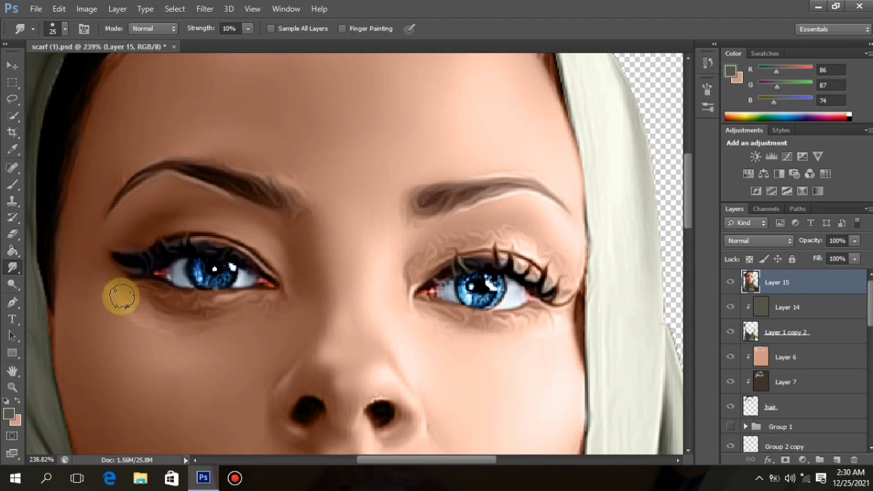
pyautogui.moveTo(123, 302)
pyautogui.mouseDown()
pyautogui.moveTo(183, 322)
pyautogui.moveTo(267, 314)
pyautogui.moveTo(160, 334)
pyautogui.moveTo(150, 302)
pyautogui.moveTo(209, 306)
pyautogui.moveTo(477, 236)
pyautogui.moveTo(441, 237)
pyautogui.moveTo(406, 278)
pyautogui.moveTo(501, 240)
pyautogui.moveTo(440, 248)
pyautogui.moveTo(441, 291)
pyautogui.moveTo(485, 234)
pyautogui.moveTo(558, 251)
pyautogui.mouseUp()
pyautogui.moveTo(560, 327); pyautogui.dragTo(434, 323)
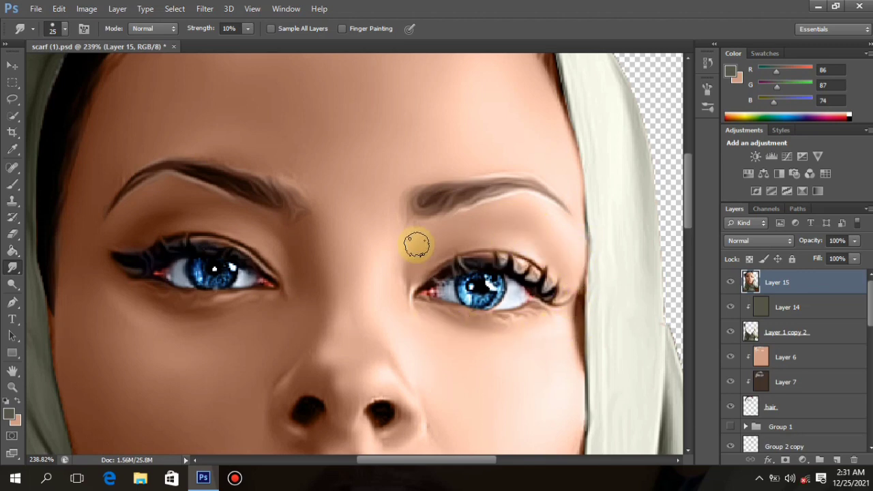
# Step: Smudge the skin around both eyebrows and across the forehead to blend it smoothly
pyautogui.scroll(-5, 97, 306)
pyautogui.scroll(5, 263, 117)
pyautogui.moveTo(283, 157); pyautogui.dragTo(339, 210)
pyautogui.moveTo(232, 176); pyautogui.dragTo(129, 175)
pyautogui.moveTo(580, 157); pyautogui.dragTo(515, 198)
pyautogui.scroll(5, 505, 122)
pyautogui.scroll(-3, 102, 267)
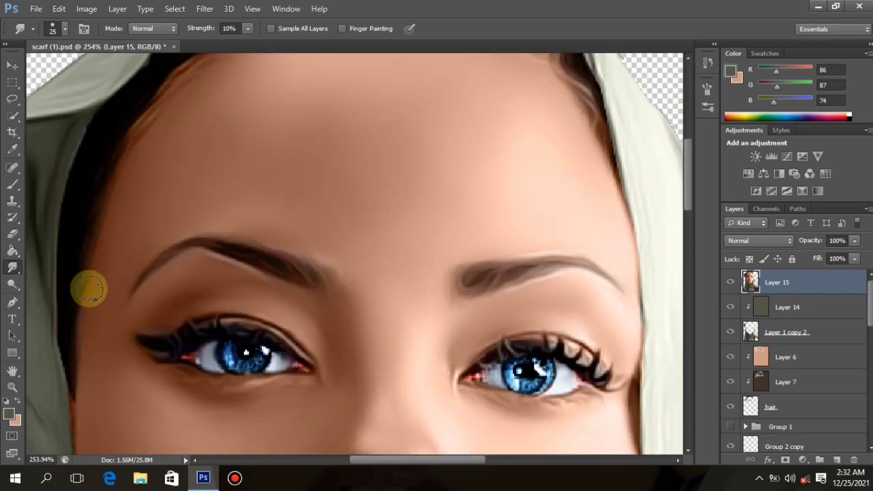
# Step: Add a new empty layer above the stamped portrait and set it to Color blending
pyautogui.hotkey('ctrl', 'shift', 'alt', 'n')
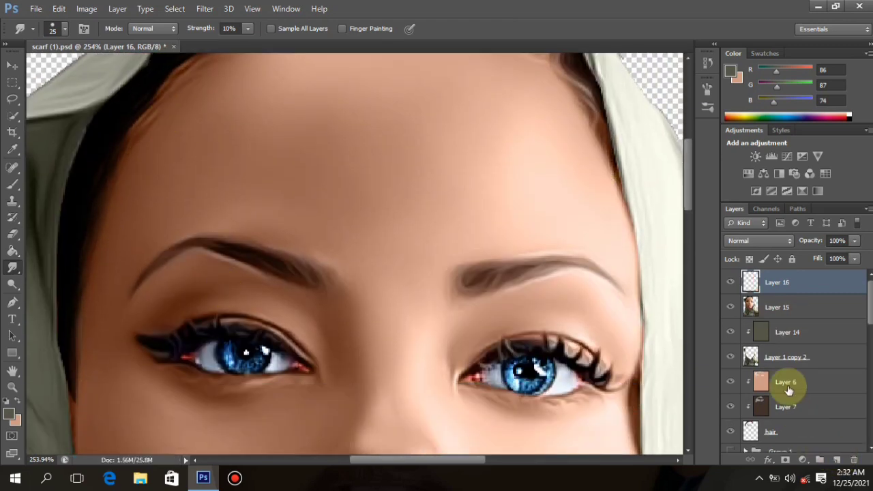
pyautogui.click(777, 241)
pyautogui.click(750, 312)
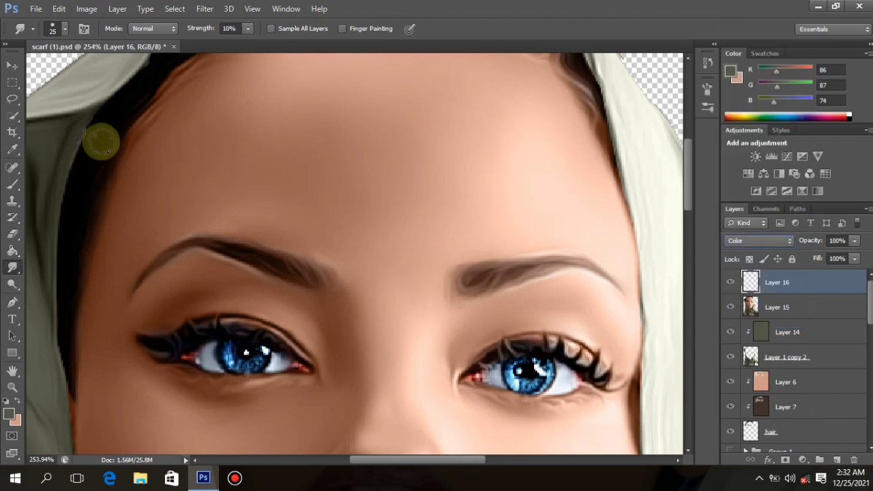
# Step: Paint the background skin tone around both eyebrows with a size 15 brush at 100% opacity
pyautogui.click(13, 388)
pyautogui.click(17, 402)
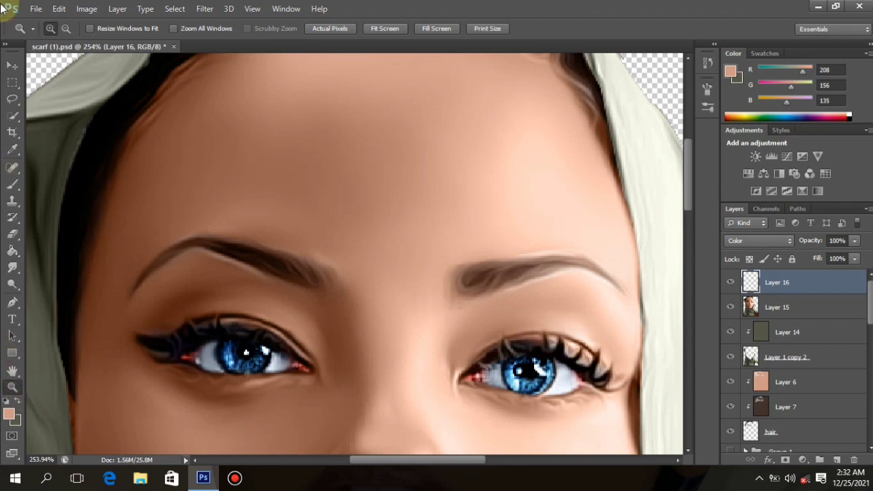
pyautogui.click(13, 184)
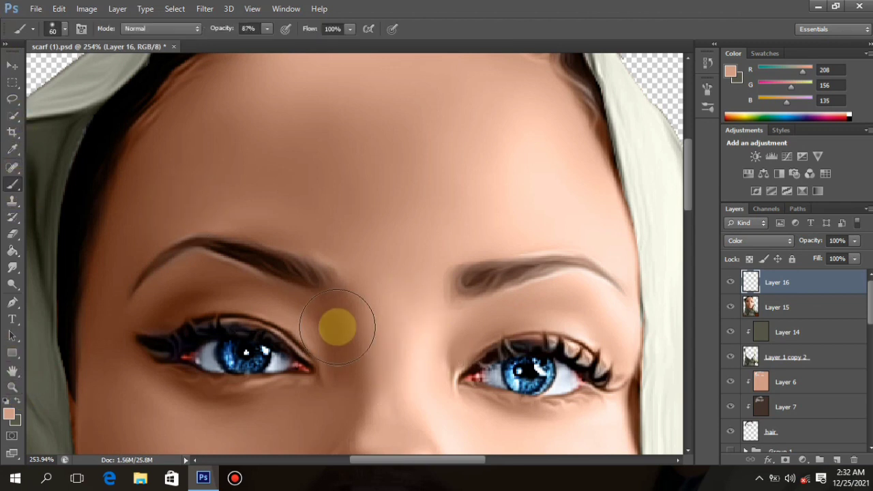
pyautogui.press('[')
pyautogui.press('[')
pyautogui.press('[')
pyautogui.press('[')
pyautogui.press('[')
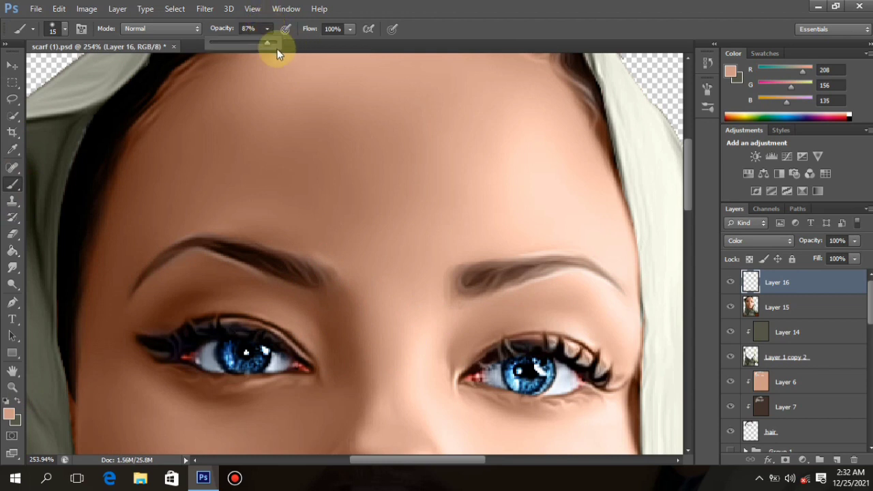
pyautogui.moveTo(291, 43); pyautogui.dragTo(302, 41)
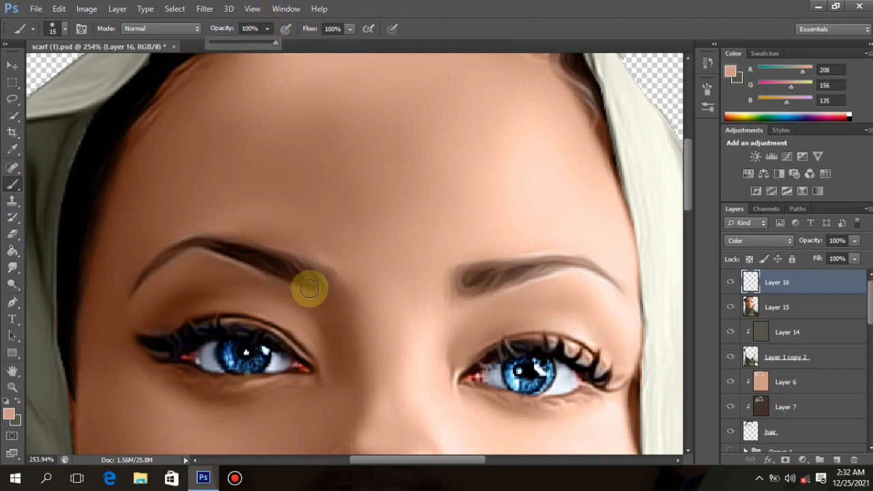
pyautogui.moveTo(226, 275)
pyautogui.mouseDown()
pyautogui.moveTo(298, 296)
pyautogui.moveTo(317, 298)
pyautogui.moveTo(318, 289)
pyautogui.mouseUp()
pyautogui.moveTo(292, 242)
pyautogui.mouseDown()
pyautogui.moveTo(336, 279)
pyautogui.moveTo(187, 264)
pyautogui.moveTo(227, 268)
pyautogui.moveTo(201, 254)
pyautogui.moveTo(289, 294)
pyautogui.moveTo(328, 280)
pyautogui.mouseUp()
pyautogui.moveTo(205, 224)
pyautogui.mouseDown()
pyautogui.moveTo(169, 238)
pyautogui.moveTo(260, 238)
pyautogui.moveTo(301, 254)
pyautogui.moveTo(298, 266)
pyautogui.mouseUp()
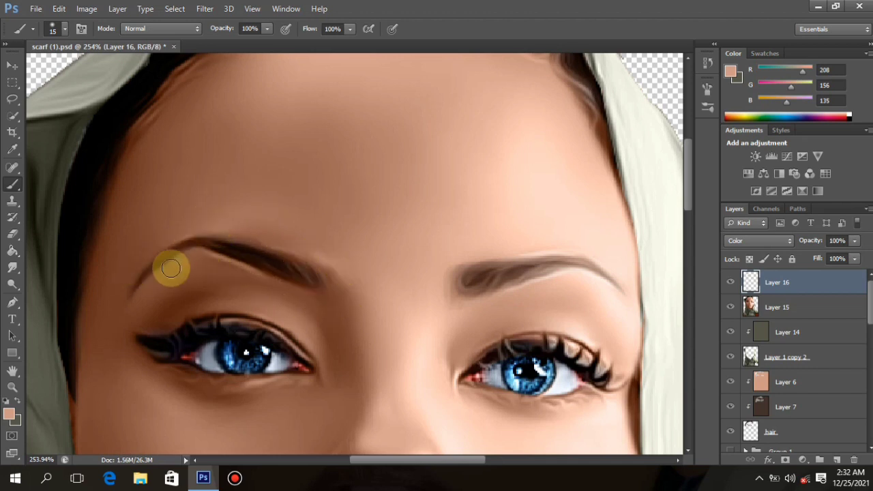
pyautogui.moveTo(564, 245)
pyautogui.mouseDown()
pyautogui.moveTo(468, 259)
pyautogui.moveTo(450, 299)
pyautogui.moveTo(541, 282)
pyautogui.mouseUp()
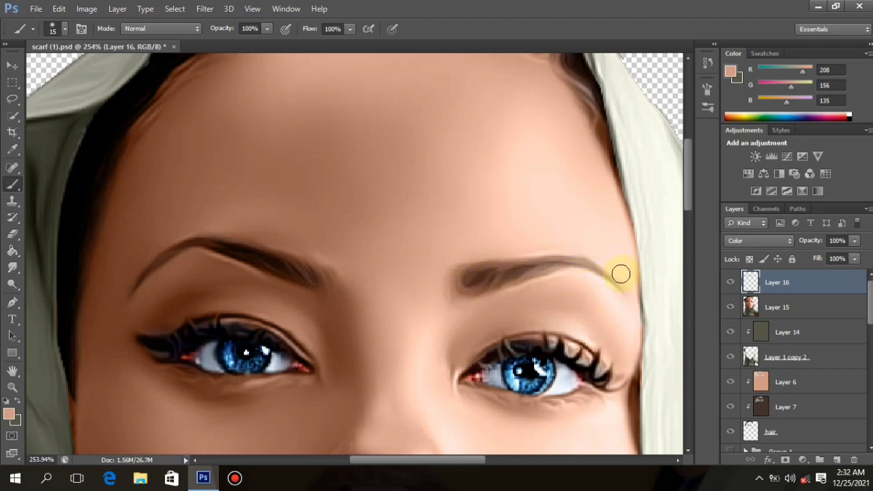
pyautogui.moveTo(570, 244)
pyautogui.mouseDown()
pyautogui.moveTo(493, 288)
pyautogui.moveTo(485, 279)
pyautogui.moveTo(456, 298)
pyautogui.mouseUp()
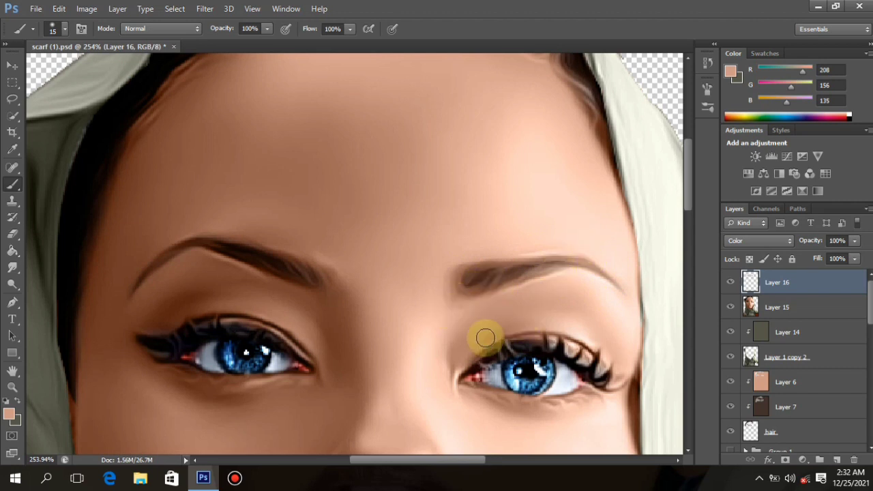
# Step: Save the document and merge the painted Color layer down into the stamped portrait layer
pyautogui.scroll(-3, 461, 315)
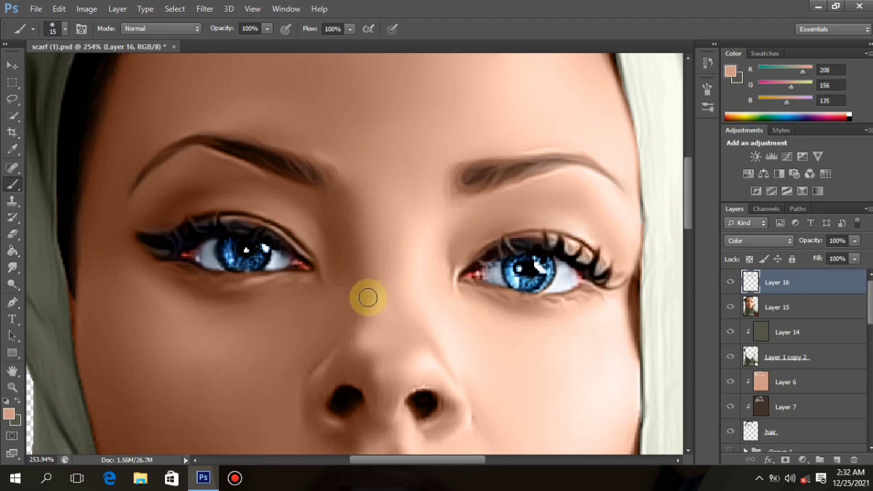
pyautogui.scroll(-4, 358, 290)
pyautogui.scroll(-4, 366, 282)
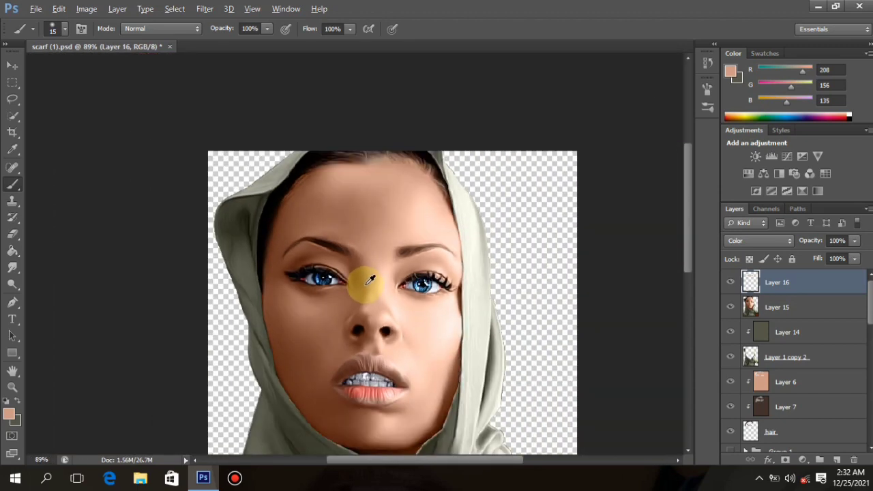
pyautogui.hotkey('ctrl', 's')
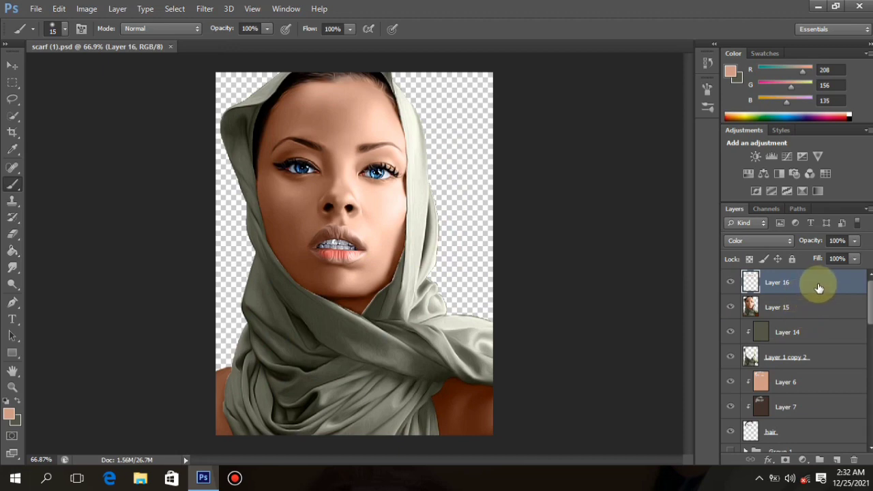
pyautogui.rightClick(819, 287)
pyautogui.click(576, 325)
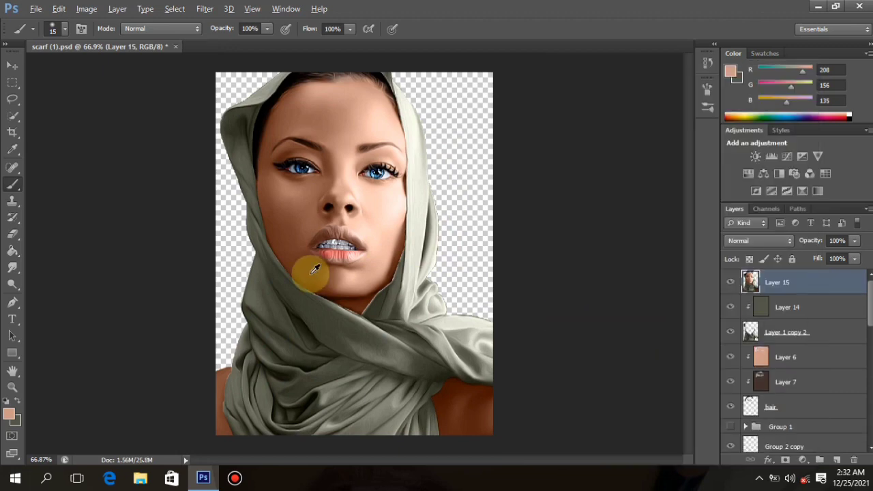
# Step: Dodge a highlight onto the upper forehead with a size 70 brush, Midtones range and 16% exposure
pyautogui.scroll(3, 287, 218)
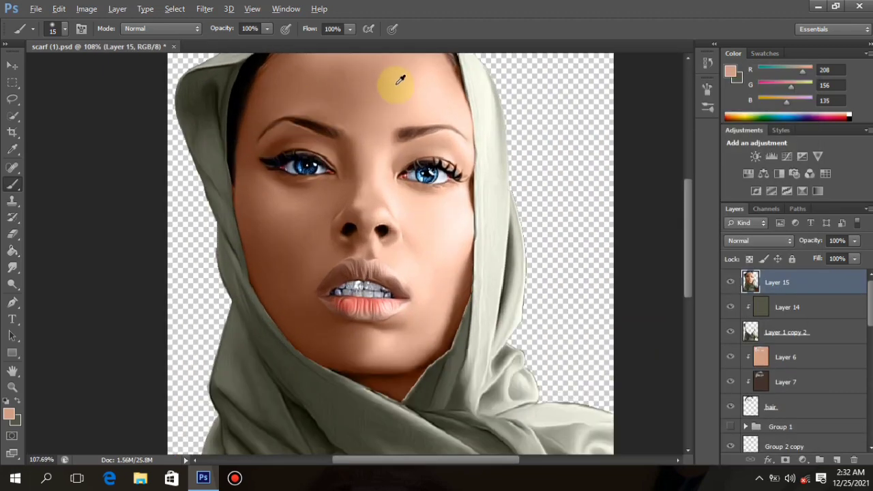
pyautogui.scroll(3, 389, 85)
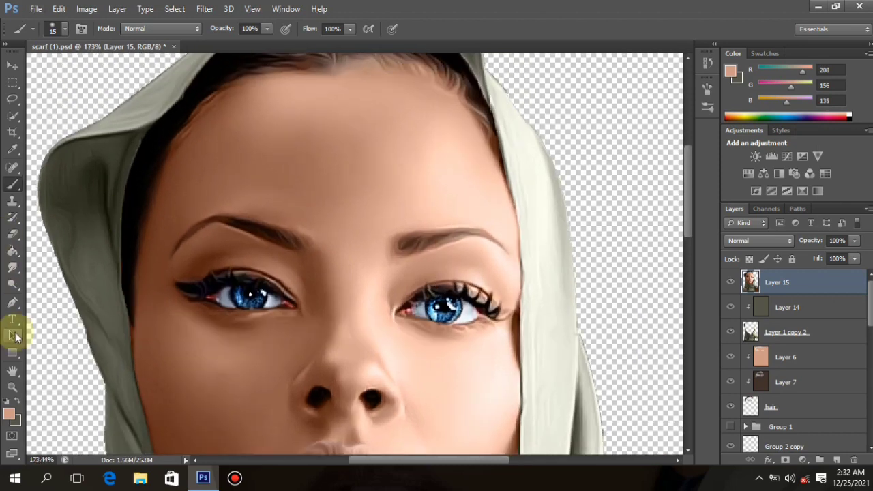
pyautogui.click(13, 284)
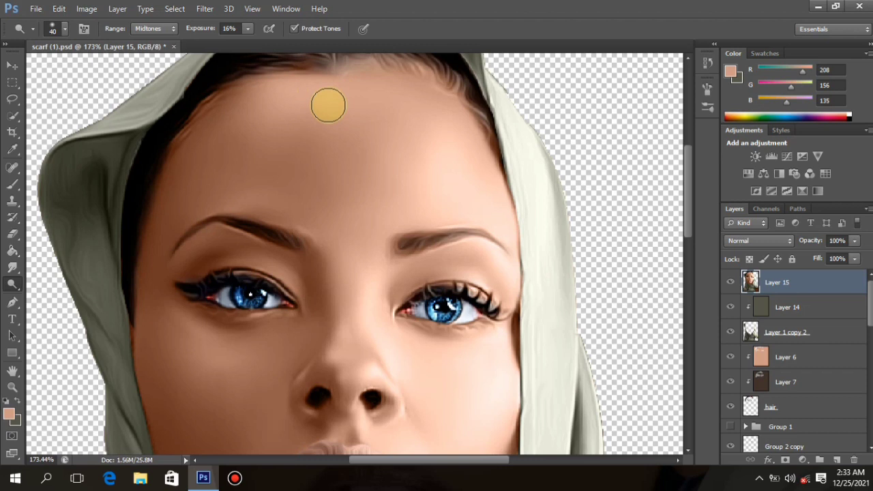
pyautogui.press(']')
pyautogui.press(']')
pyautogui.press(']')
pyautogui.moveTo(288, 106)
pyautogui.mouseDown()
pyautogui.moveTo(261, 124)
pyautogui.moveTo(314, 102)
pyautogui.moveTo(261, 121)
pyautogui.moveTo(283, 121)
pyautogui.moveTo(319, 96)
pyautogui.mouseUp()
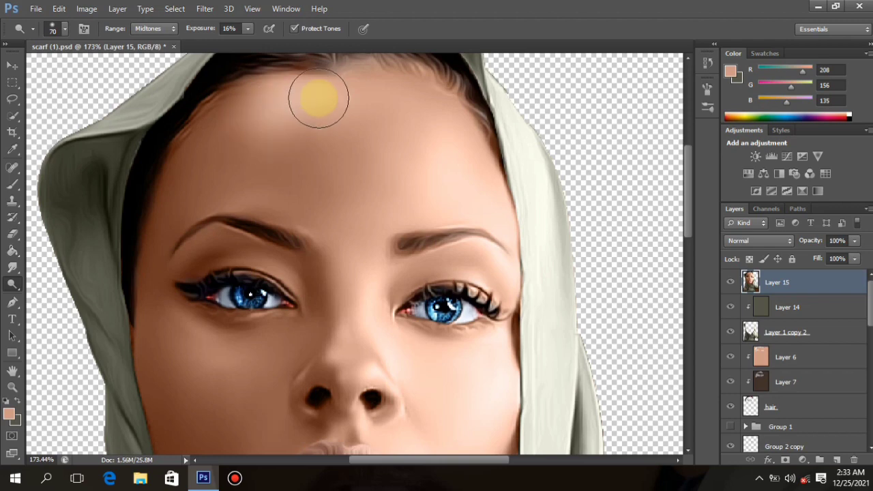
pyautogui.scroll(-5, 307, 168)
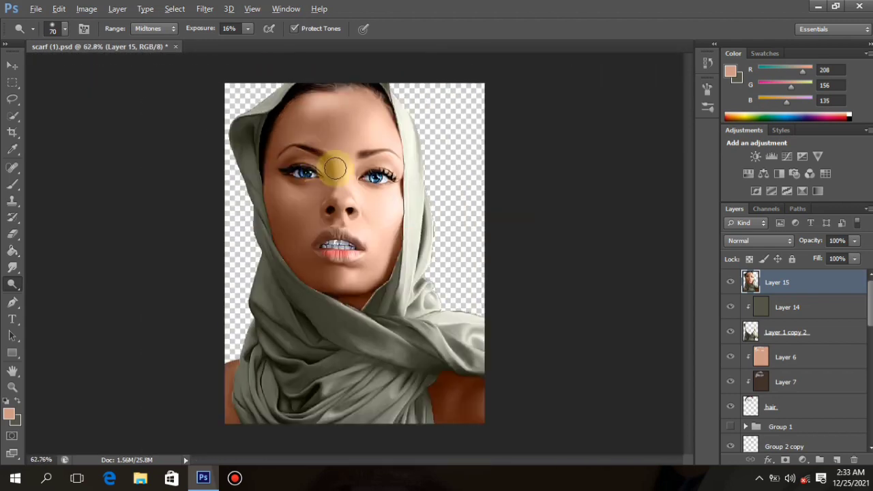
pyautogui.scroll(5, 337, 92)
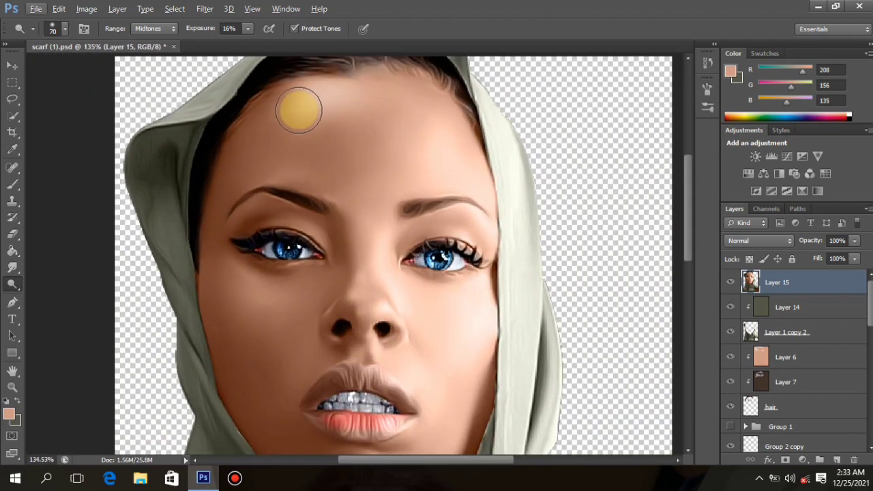
# Step: Dodge a highlight onto the cheek below the left-hand eye with the size 70 brush at 16% exposure
pyautogui.scroll(-4, 307, 99)
pyautogui.scroll(1, 341, 106)
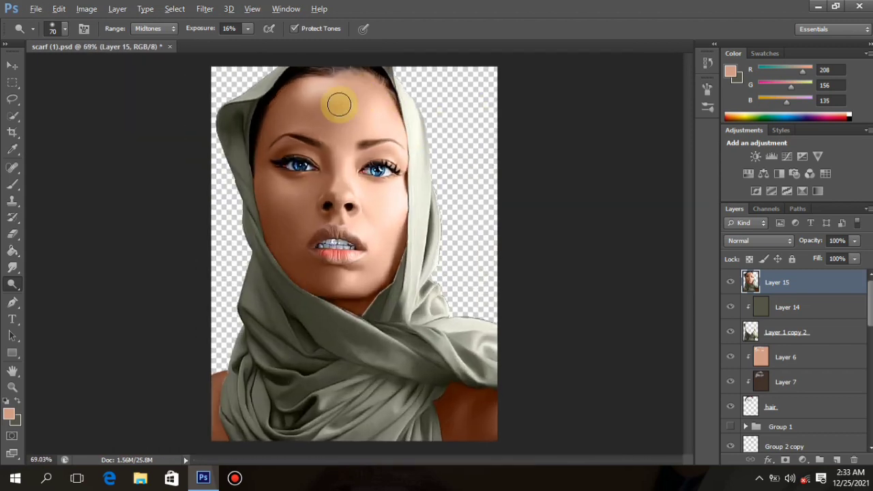
pyautogui.scroll(3, 343, 101)
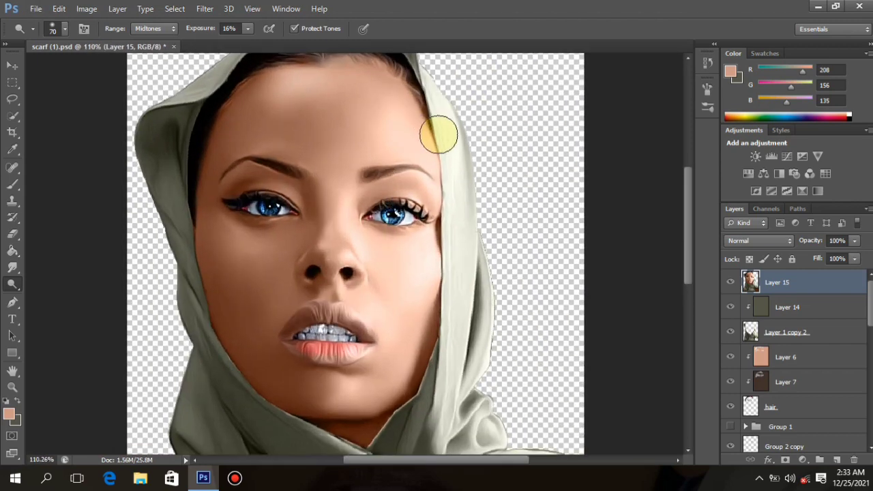
pyautogui.scroll(-1, 397, 201)
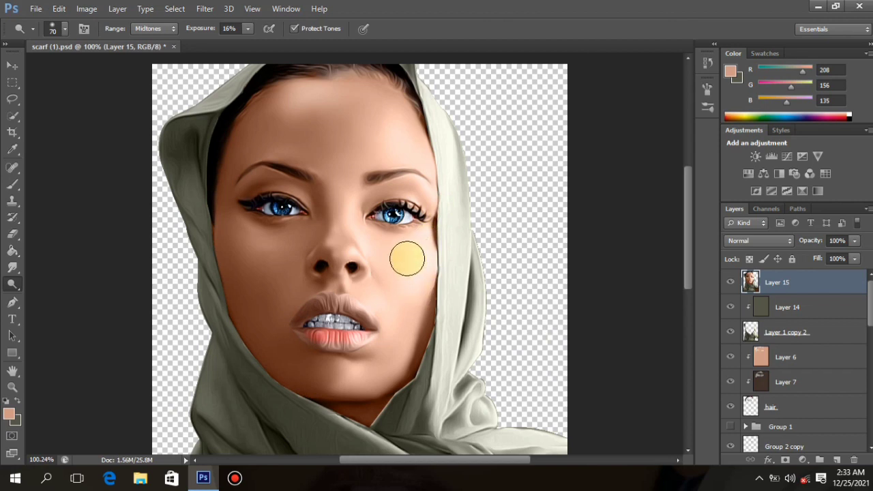
pyautogui.moveTo(246, 236)
pyautogui.mouseDown()
pyautogui.moveTo(255, 262)
pyautogui.moveTo(245, 237)
pyautogui.moveTo(241, 244)
pyautogui.mouseUp()
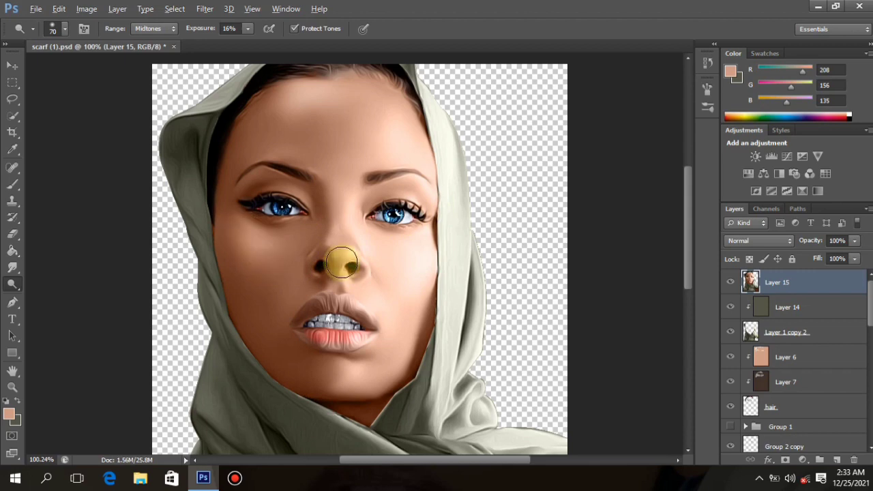
# Step: Dodge highlights onto the chin and the skin around the mouth, reducing the brush size to 50
pyautogui.scroll(-5, 343, 261)
pyautogui.scroll(3, 365, 263)
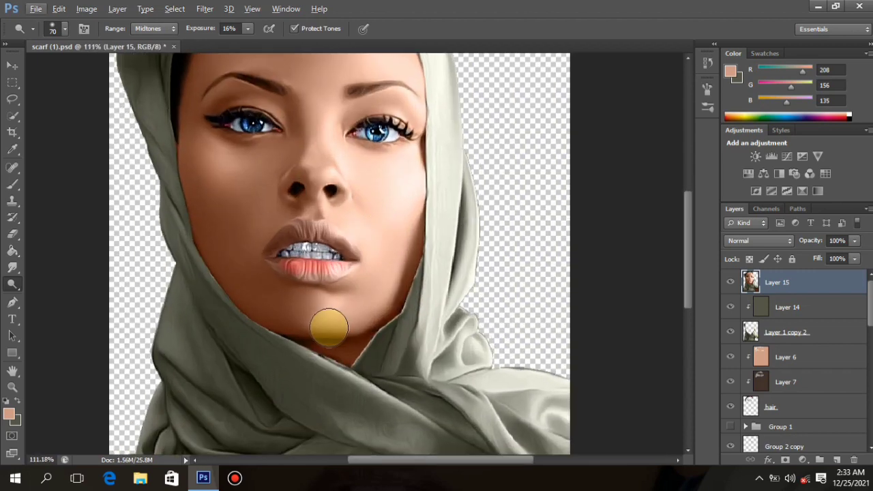
pyautogui.moveTo(331, 323)
pyautogui.mouseDown()
pyautogui.moveTo(350, 296)
pyautogui.moveTo(342, 309)
pyautogui.moveTo(326, 298)
pyautogui.mouseUp()
pyautogui.press('[')
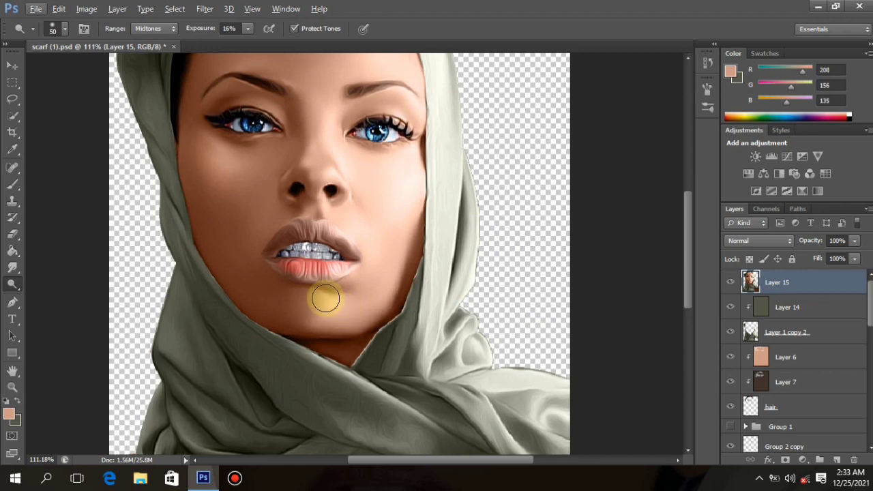
pyautogui.click(4, 6)
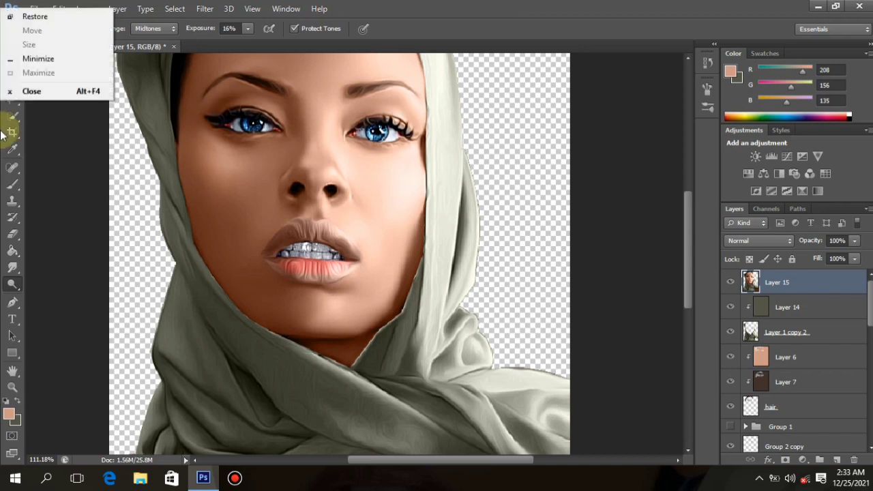
pyautogui.click(208, 201)
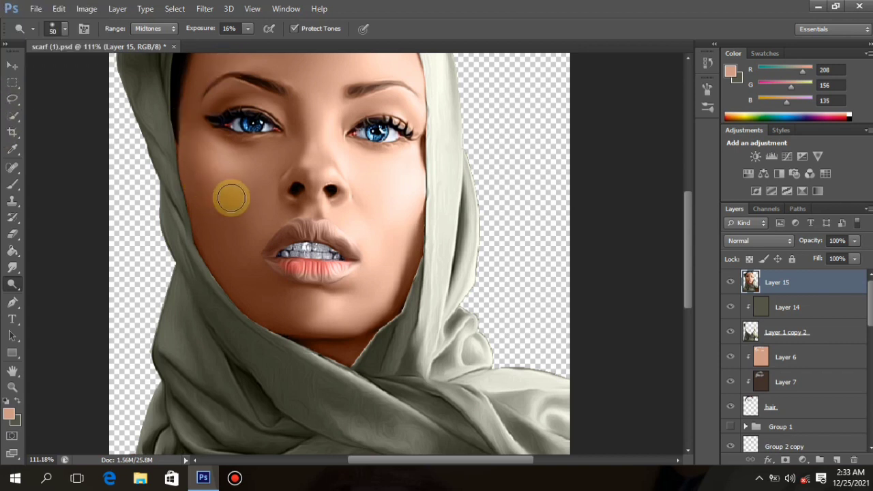
pyautogui.moveTo(326, 313)
pyautogui.mouseDown()
pyautogui.moveTo(316, 314)
pyautogui.moveTo(366, 296)
pyautogui.moveTo(355, 267)
pyautogui.mouseUp()
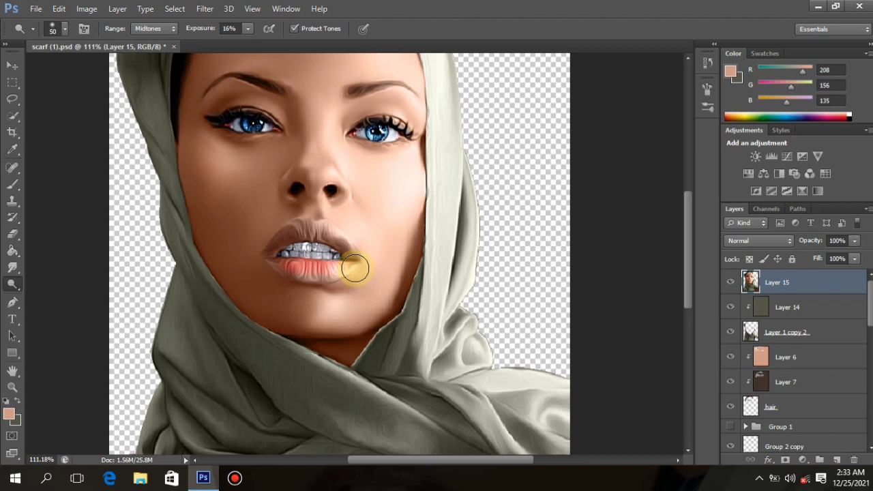
pyautogui.scroll(1, 376, 216)
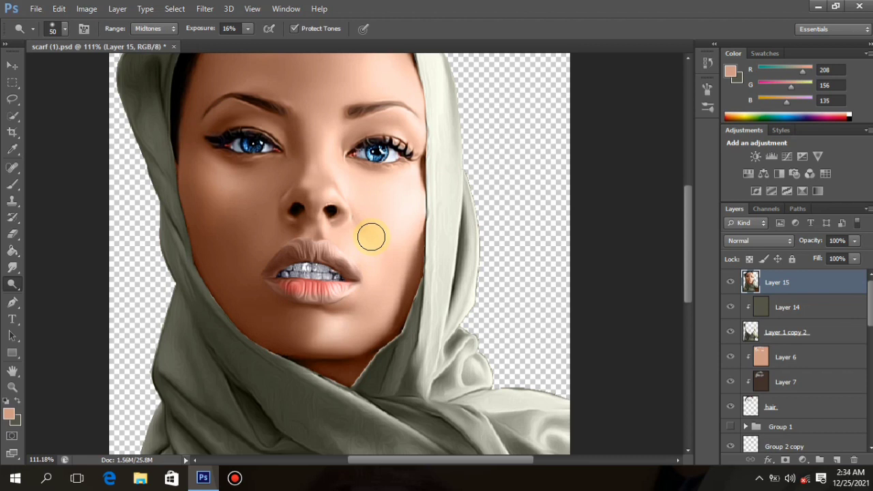
pyautogui.scroll(-1, 224, 309)
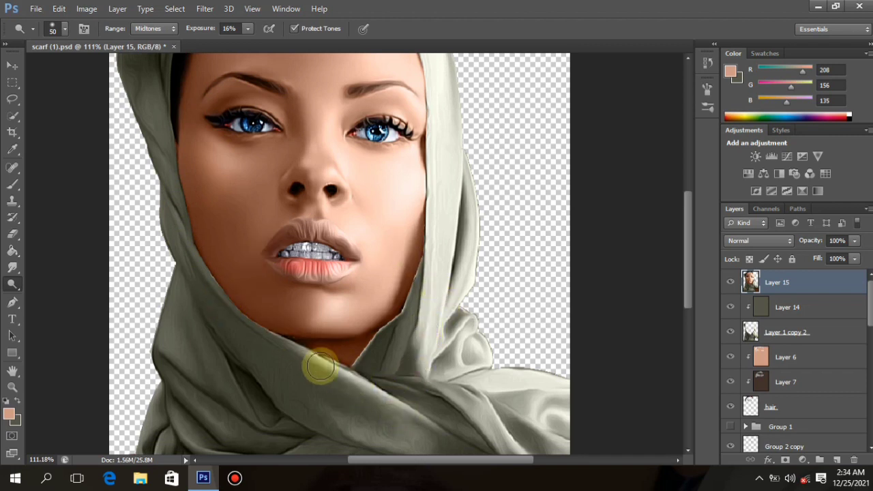
# Step: Dodge the raised scarf folds across the neck and over the right-hand shoulder with the size 50 brush
pyautogui.scroll(-4, 318, 362)
pyautogui.scroll(-5, 334, 348)
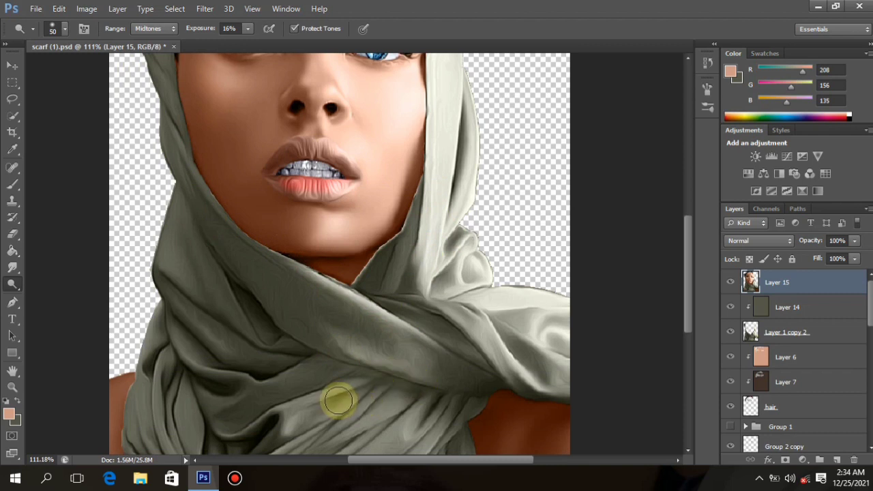
pyautogui.scroll(2, 331, 389)
pyautogui.moveTo(312, 362); pyautogui.dragTo(281, 372)
pyautogui.moveTo(416, 363); pyautogui.dragTo(405, 384)
pyautogui.moveTo(311, 407); pyautogui.dragTo(290, 424)
pyautogui.moveTo(498, 299)
pyautogui.mouseDown()
pyautogui.moveTo(534, 326)
pyautogui.moveTo(468, 256)
pyautogui.mouseUp()
pyautogui.moveTo(523, 273)
pyautogui.mouseDown()
pyautogui.moveTo(552, 271)
pyautogui.moveTo(536, 268)
pyautogui.moveTo(543, 285)
pyautogui.moveTo(568, 289)
pyautogui.moveTo(541, 247)
pyautogui.moveTo(509, 242)
pyautogui.moveTo(483, 259)
pyautogui.moveTo(521, 305)
pyautogui.moveTo(479, 272)
pyautogui.moveTo(562, 331)
pyautogui.mouseUp()
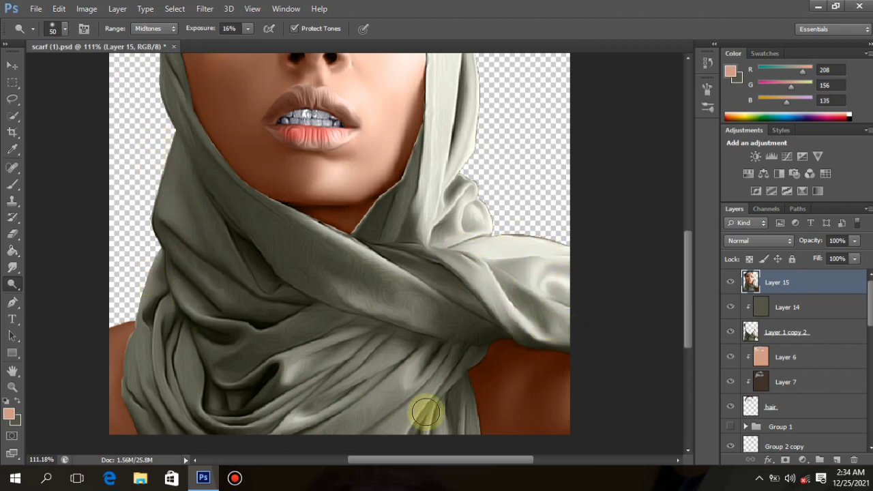
# Step: Dodge the lower scarf folds on the chest down to the image's bottom edge
pyautogui.scroll(-2, 416, 409)
pyautogui.moveTo(315, 382); pyautogui.dragTo(280, 392)
pyautogui.moveTo(401, 338); pyautogui.dragTo(412, 333)
pyautogui.moveTo(431, 379); pyautogui.dragTo(429, 393)
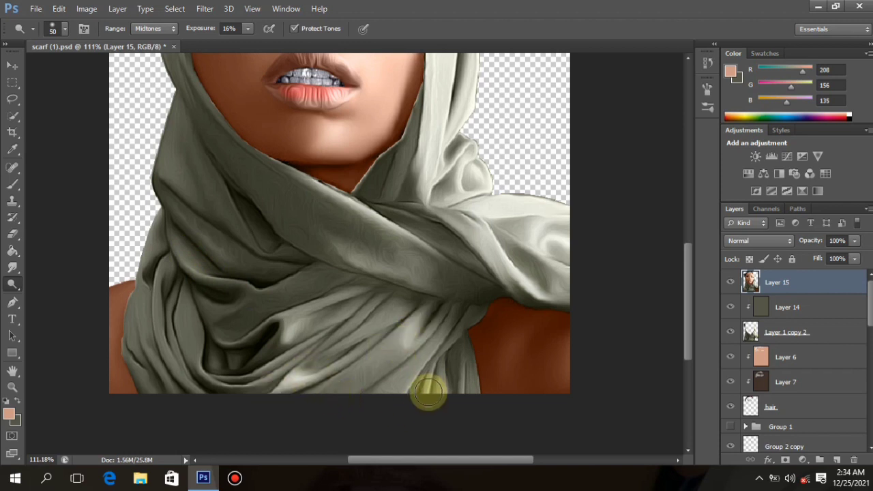
# Step: Dodge the lower left-hand cheek between the jawline and the mouth corner with the size 50 brush
pyautogui.scroll(10, 384, 221)
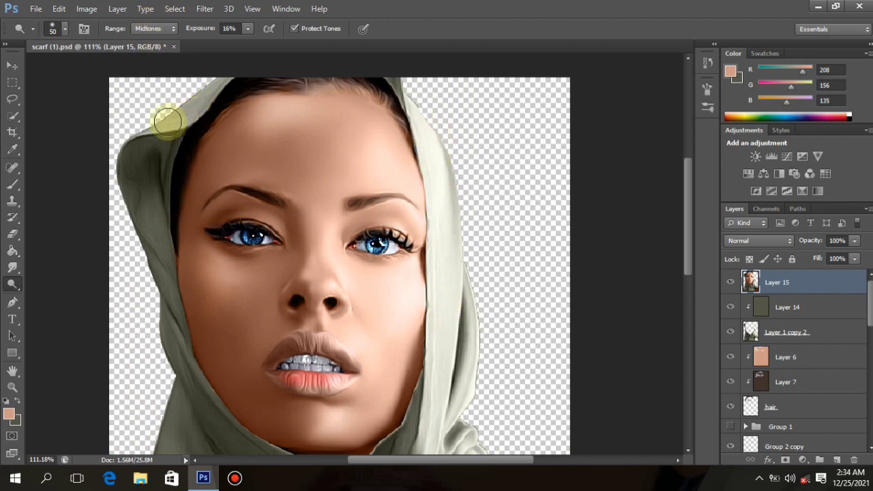
pyautogui.scroll(-2, 153, 256)
pyautogui.moveTo(204, 352)
pyautogui.mouseDown()
pyautogui.moveTo(250, 349)
pyautogui.moveTo(259, 336)
pyautogui.mouseUp()
# Step: Dodge the skin around both nostrils with a size 15 brush
pyautogui.press('[')
pyautogui.press('[')
pyautogui.press('[')
pyautogui.press('[')
pyautogui.press('[')
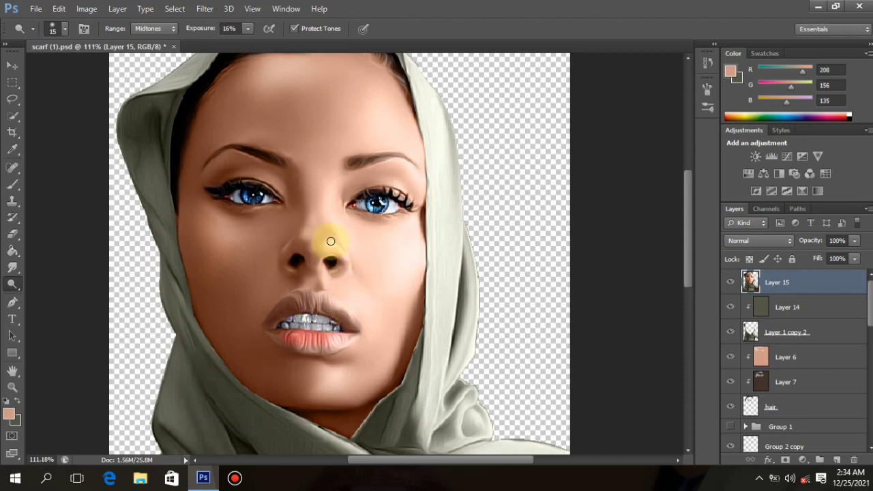
pyautogui.scroll(3, 330, 241)
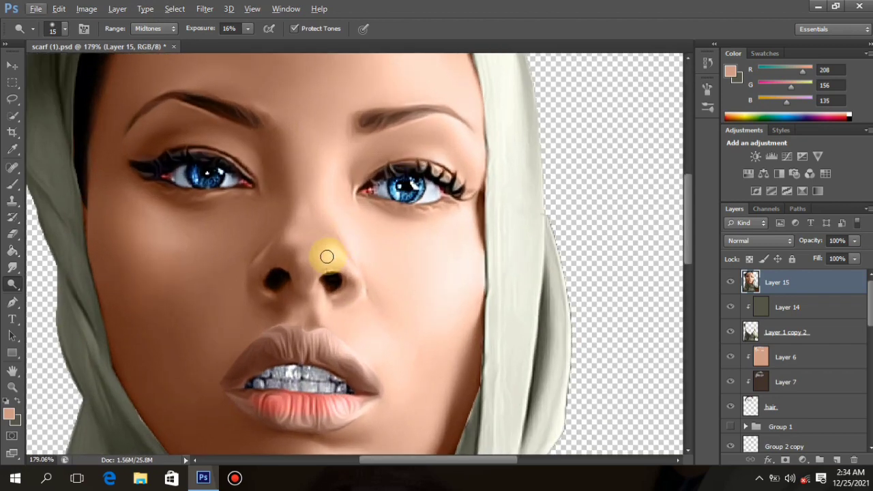
pyautogui.moveTo(358, 295)
pyautogui.mouseDown()
pyautogui.moveTo(286, 239)
pyautogui.moveTo(294, 242)
pyautogui.moveTo(311, 196)
pyautogui.moveTo(295, 211)
pyautogui.moveTo(292, 227)
pyautogui.moveTo(304, 213)
pyautogui.moveTo(312, 218)
pyautogui.moveTo(286, 255)
pyautogui.moveTo(266, 245)
pyautogui.moveTo(259, 259)
pyautogui.moveTo(271, 253)
pyautogui.moveTo(261, 299)
pyautogui.mouseUp()
pyautogui.scroll(-2, 343, 263)
pyautogui.scroll(1, 342, 202)
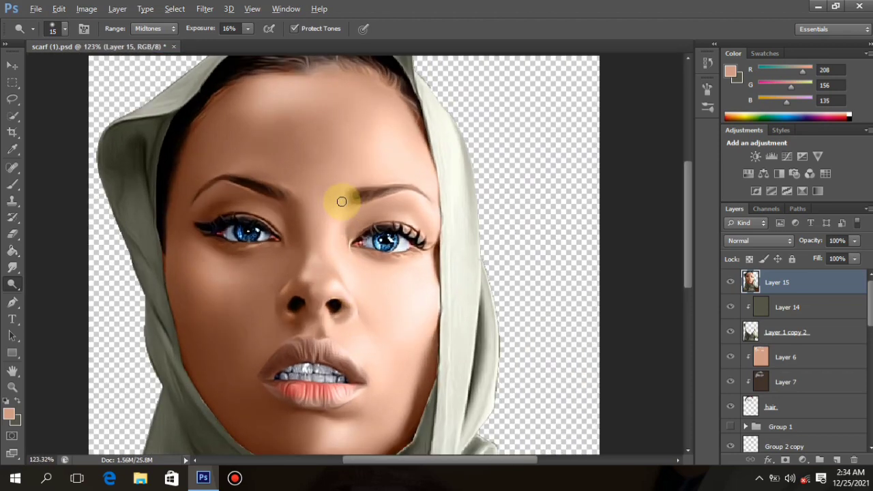
# Step: Dodge the skin between the brows and inner eye corners with small soft brushes, and save the document
pyautogui.scroll(2, 341, 201)
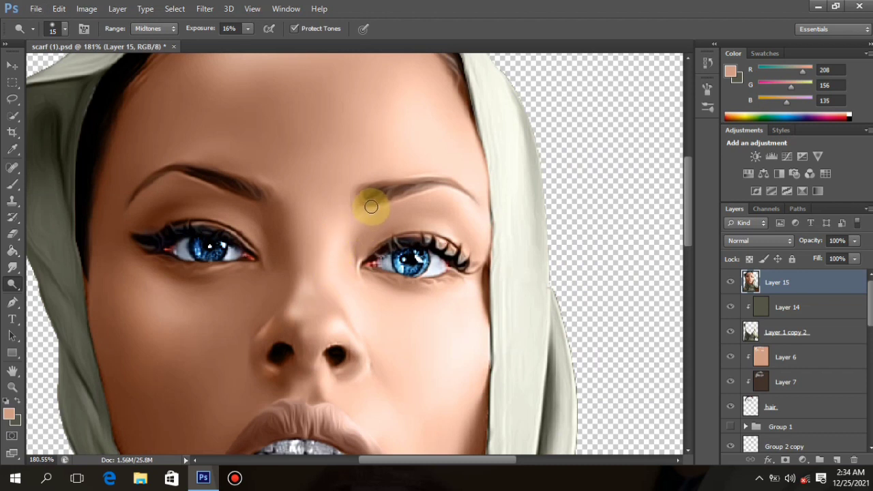
pyautogui.moveTo(371, 207)
pyautogui.mouseDown()
pyautogui.moveTo(345, 218)
pyautogui.moveTo(339, 238)
pyautogui.mouseUp()
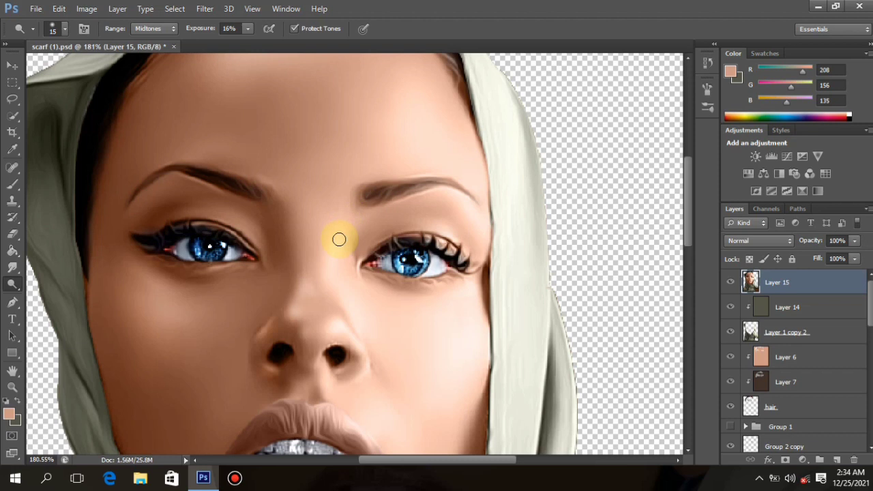
pyautogui.hotkey('ctrl', 's')
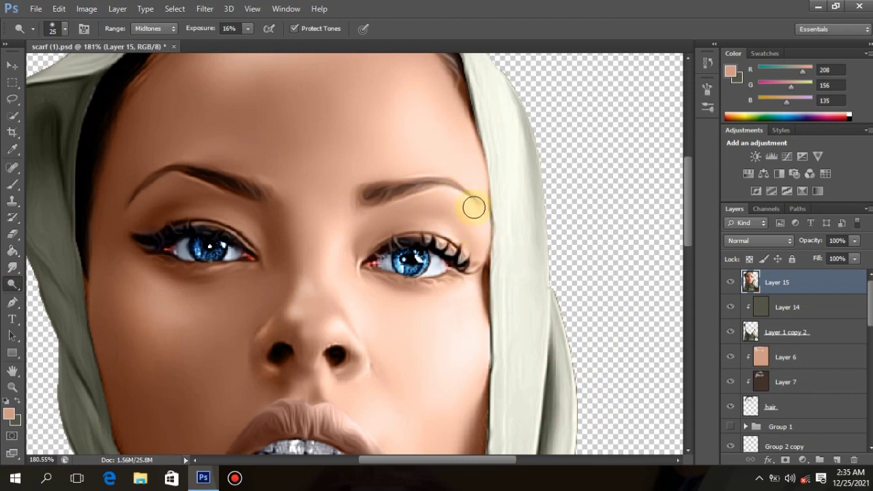
pyautogui.moveTo(255, 253)
pyautogui.mouseDown()
pyautogui.moveTo(248, 234)
pyautogui.moveTo(260, 225)
pyautogui.mouseUp()
pyautogui.rightClick(259, 225)
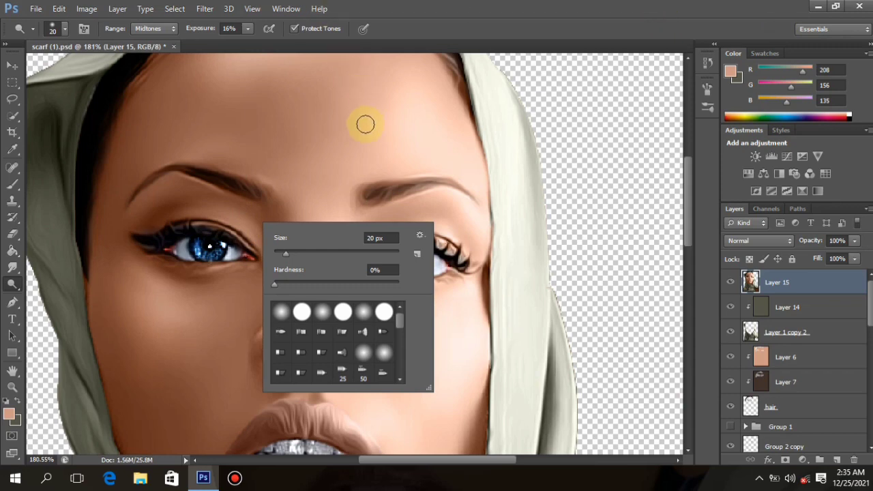
pyautogui.click(423, 233)
pyautogui.click(418, 232)
pyautogui.click(12, 66)
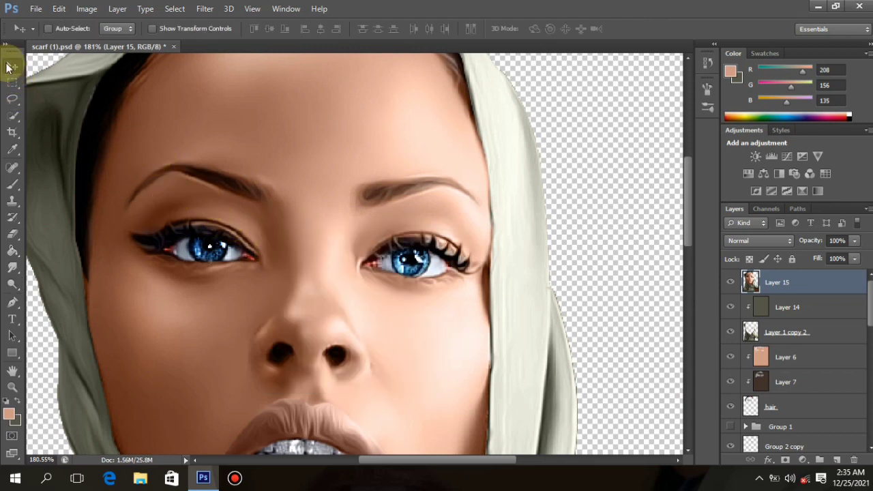
pyautogui.click(13, 283)
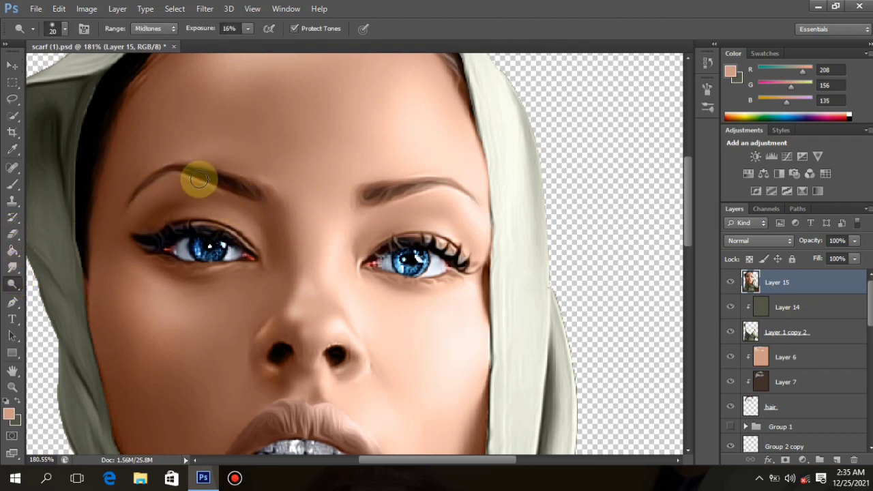
# Step: Dodge fine highlights below the left-hand eyebrow and on the nose bridge and tip, reducing the brush size to 5
pyautogui.moveTo(199, 178)
pyautogui.mouseDown()
pyautogui.moveTo(247, 190)
pyautogui.moveTo(228, 196)
pyautogui.moveTo(177, 174)
pyautogui.moveTo(226, 163)
pyautogui.moveTo(219, 161)
pyautogui.moveTo(257, 166)
pyautogui.moveTo(217, 168)
pyautogui.moveTo(316, 193)
pyautogui.moveTo(302, 248)
pyautogui.moveTo(309, 263)
pyautogui.moveTo(396, 215)
pyautogui.moveTo(458, 202)
pyautogui.moveTo(395, 230)
pyautogui.moveTo(306, 245)
pyautogui.moveTo(333, 242)
pyautogui.moveTo(306, 284)
pyautogui.mouseUp()
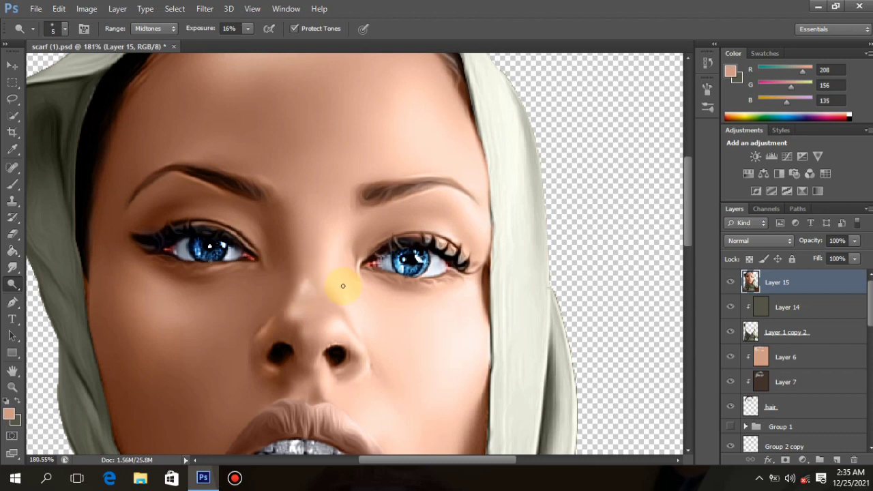
pyautogui.scroll(-2, 325, 287)
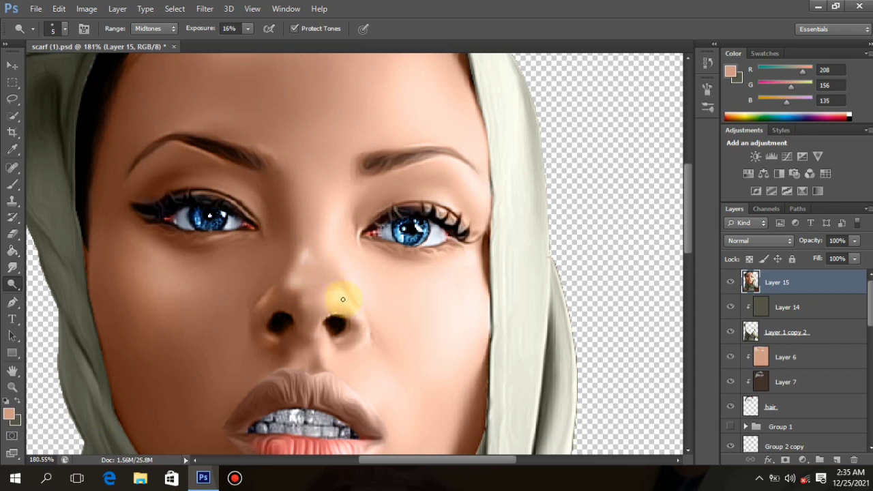
pyautogui.moveTo(340, 300)
pyautogui.mouseDown()
pyautogui.moveTo(265, 335)
pyautogui.moveTo(308, 305)
pyautogui.moveTo(295, 286)
pyautogui.moveTo(332, 343)
pyautogui.moveTo(294, 283)
pyautogui.mouseUp()
pyautogui.scroll(-6, 307, 273)
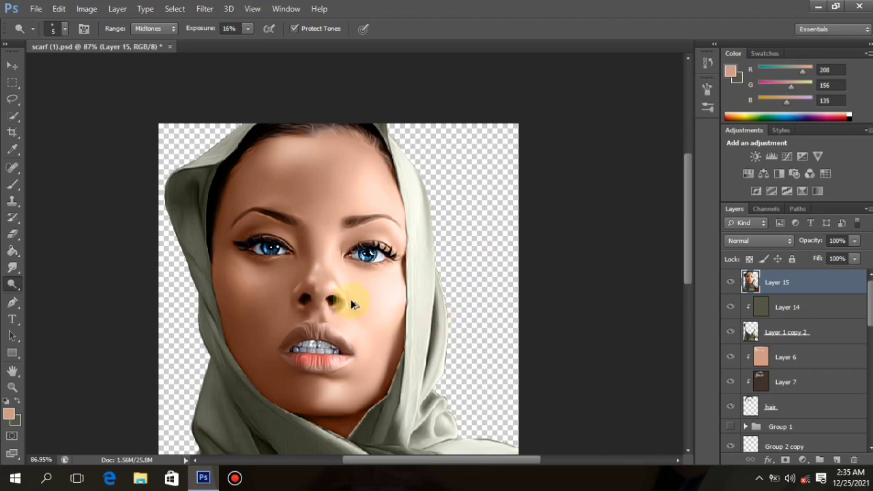
# Step: Dodge highlights across the lower lip, enlarging the brush size to 9
pyautogui.scroll(3, 321, 314)
pyautogui.scroll(1, 336, 334)
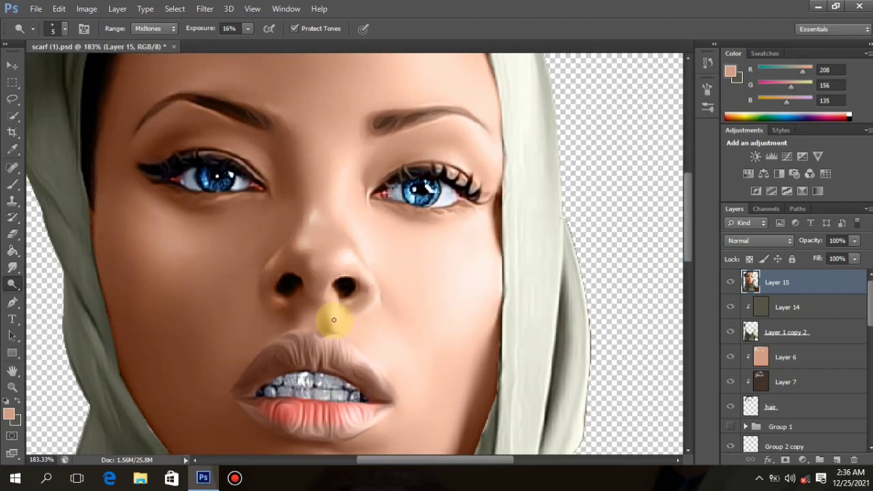
pyautogui.scroll(-4, 337, 318)
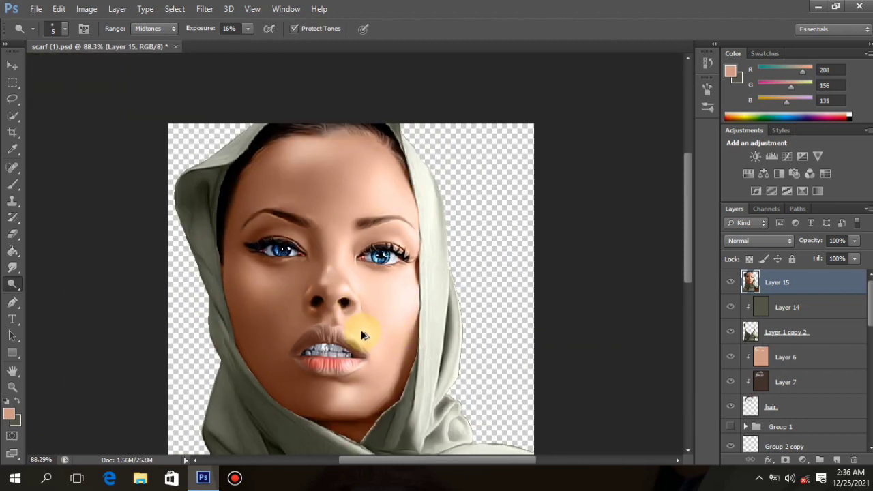
pyautogui.scroll(4, 361, 330)
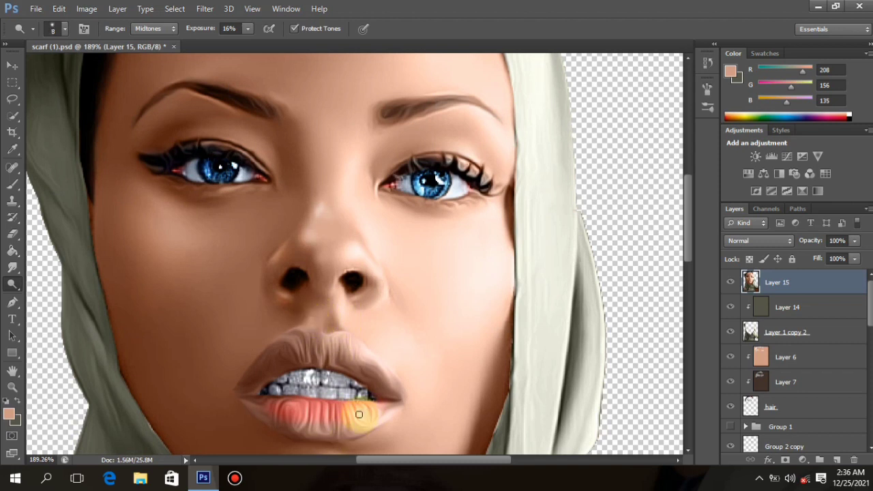
pyautogui.moveTo(359, 421)
pyautogui.mouseDown()
pyautogui.moveTo(247, 422)
pyautogui.moveTo(288, 419)
pyautogui.moveTo(280, 420)
pyautogui.moveTo(345, 382)
pyautogui.moveTo(347, 353)
pyautogui.moveTo(306, 378)
pyautogui.moveTo(282, 407)
pyautogui.mouseUp()
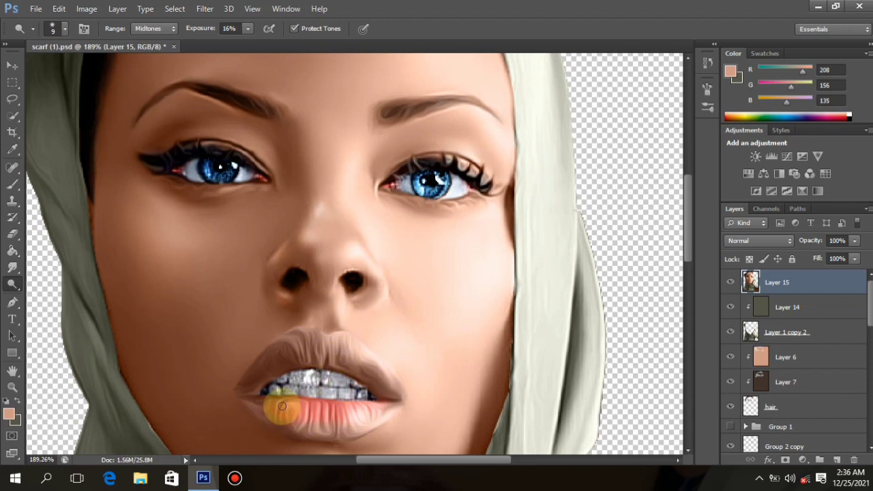
# Step: Dodge highlights into the irises of both eyes with the size 9 brush, and save the document
pyautogui.hotkey('ctrl', '0')
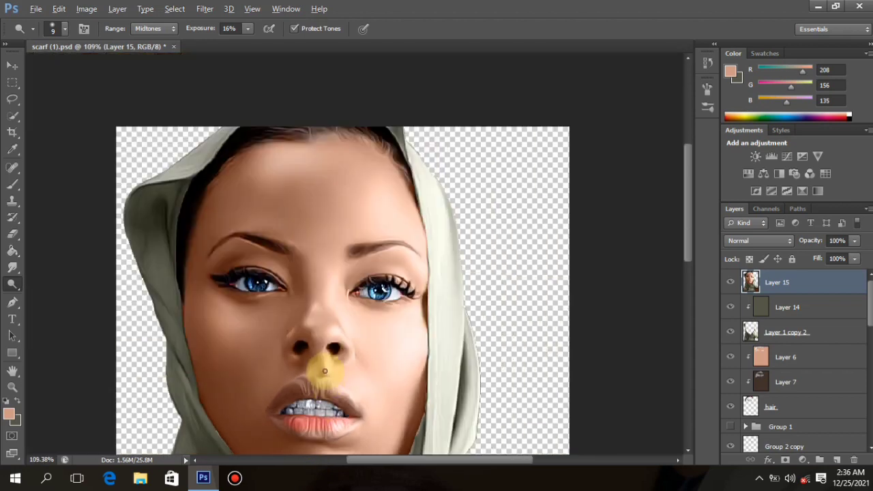
pyautogui.scroll(10, 328, 162)
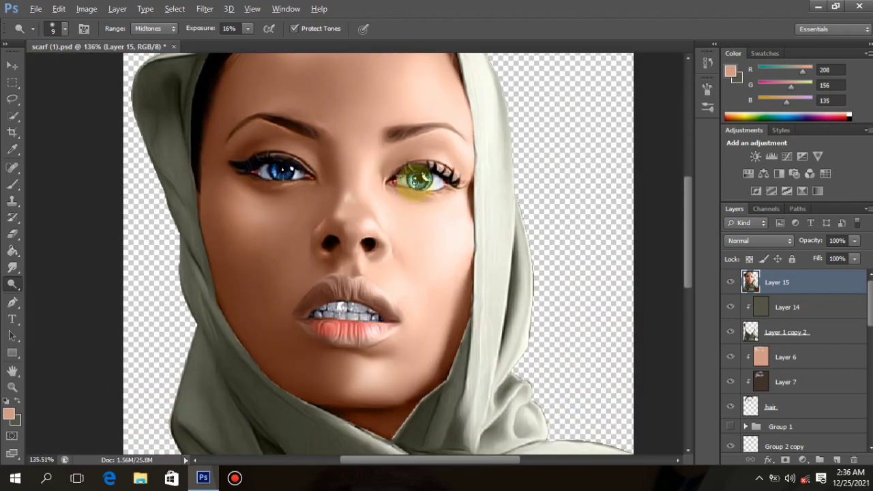
pyautogui.scroll(2, 419, 171)
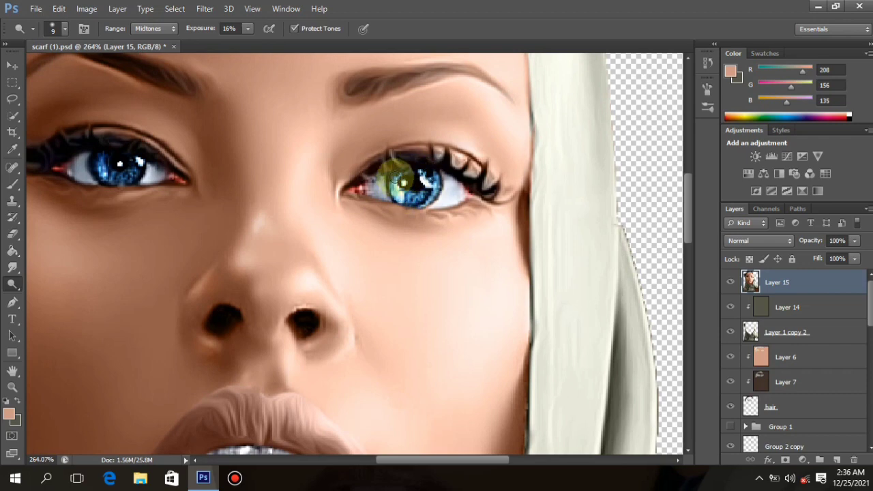
pyautogui.scroll(-3, 401, 181)
pyautogui.scroll(3, 294, 150)
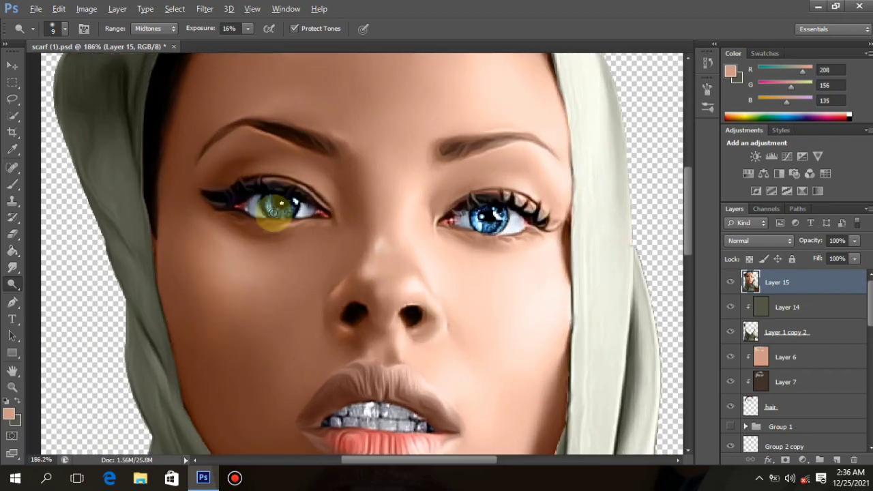
pyautogui.moveTo(267, 212); pyautogui.dragTo(274, 210)
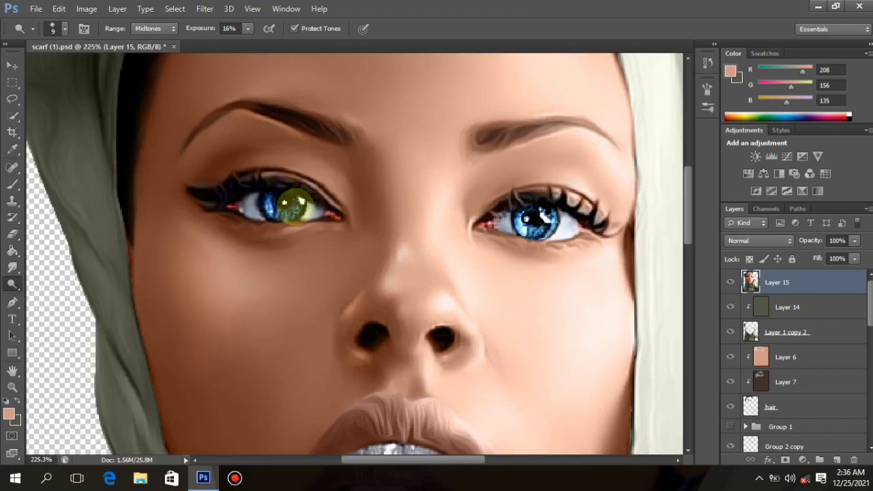
pyautogui.scroll(-6, 289, 212)
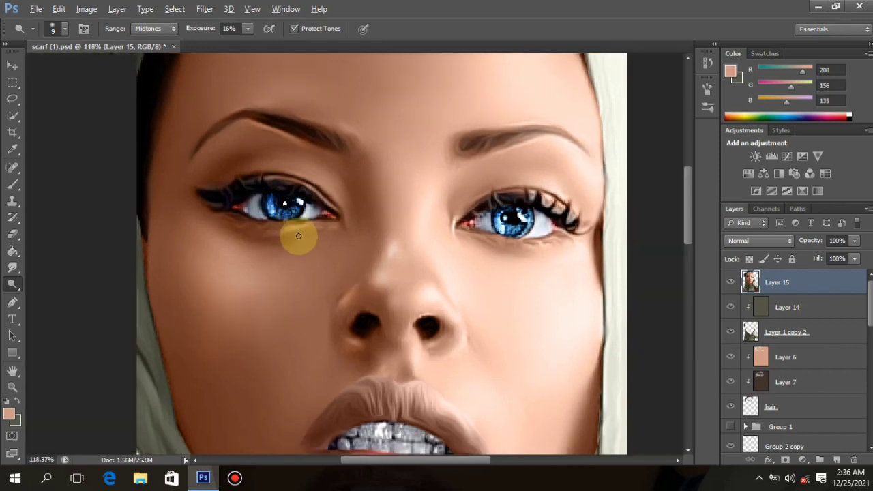
pyautogui.scroll(3, 351, 146)
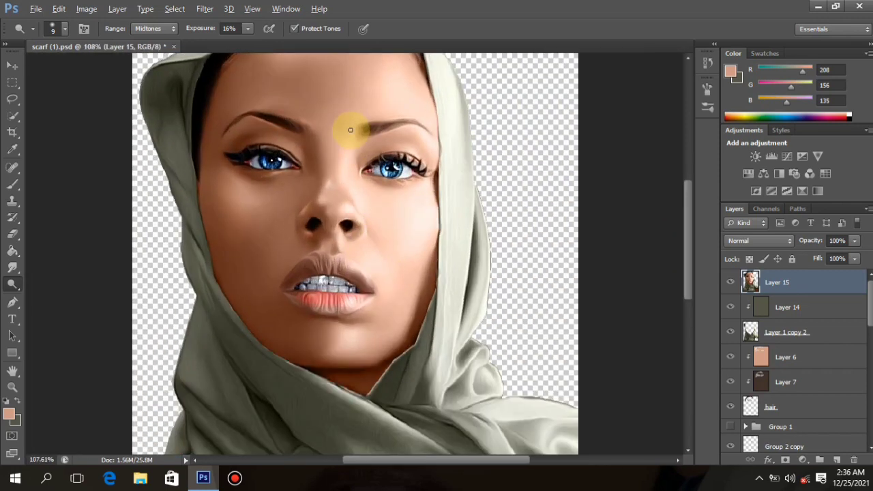
pyautogui.scroll(-5, 352, 127)
pyautogui.scroll(2, 351, 127)
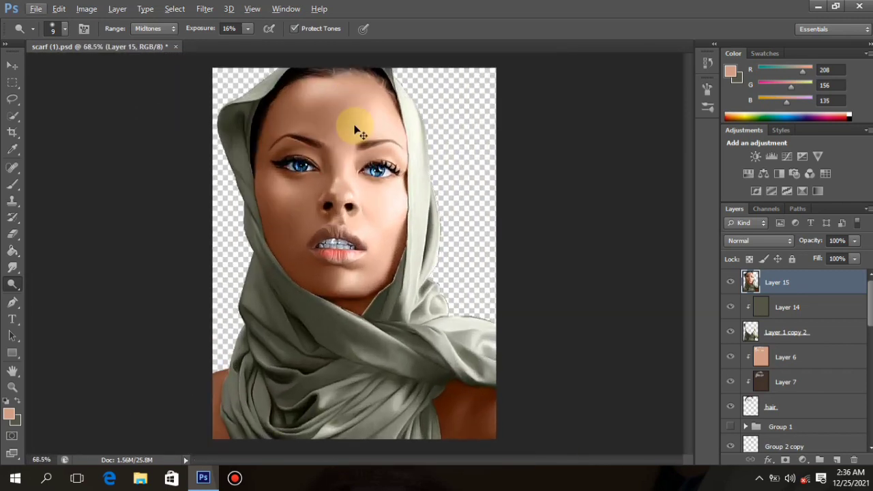
pyautogui.hotkey('ctrl', 's')
# Step: Try to dodge a small highlight onto the cheek below the left-hand eye with the size 9 brush
pyautogui.scroll(4, 266, 191)
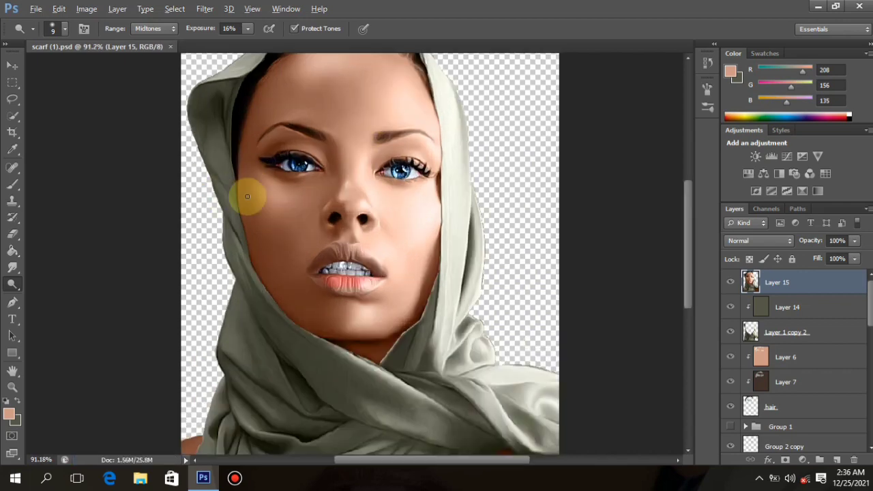
pyautogui.scroll(1, 287, 186)
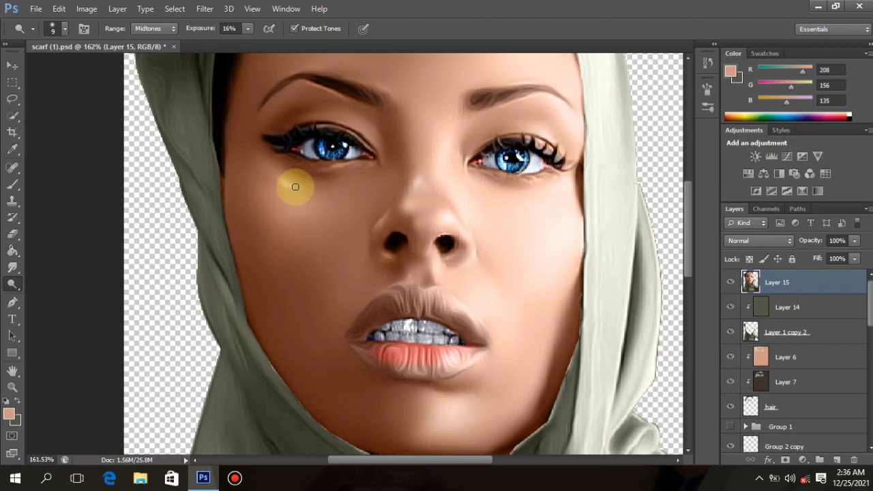
pyautogui.scroll(-5, 312, 201)
pyautogui.scroll(3, 507, 169)
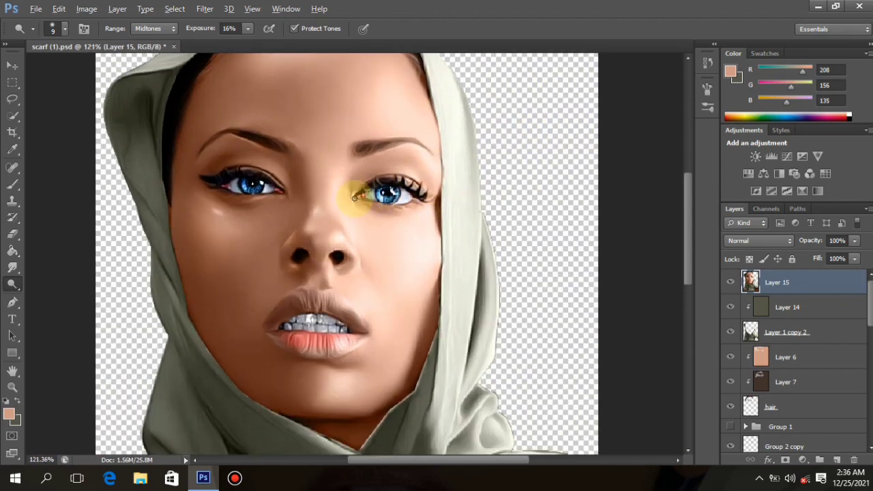
pyautogui.scroll(2, 211, 219)
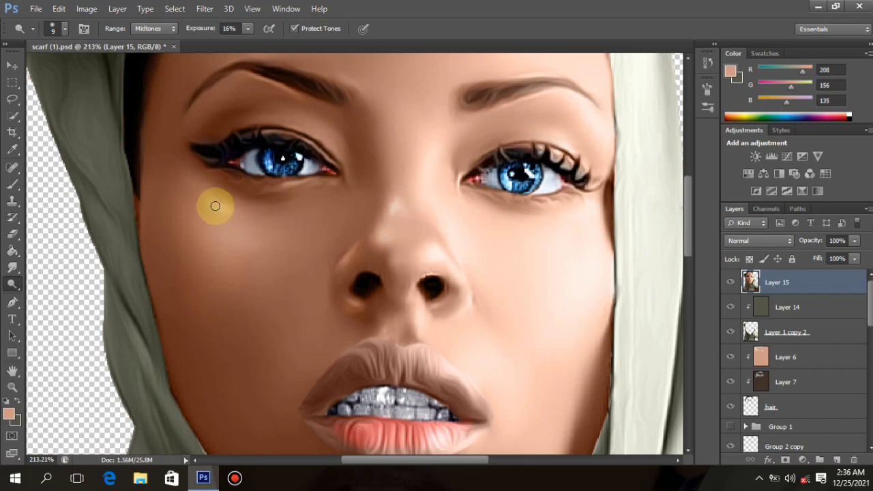
pyautogui.scroll(-6, 425, 209)
pyautogui.scroll(3, 491, 207)
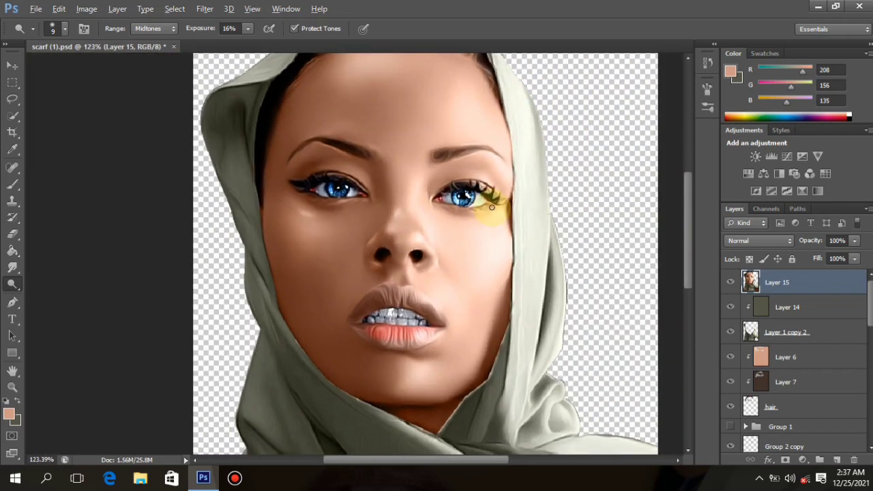
pyautogui.scroll(1, 491, 207)
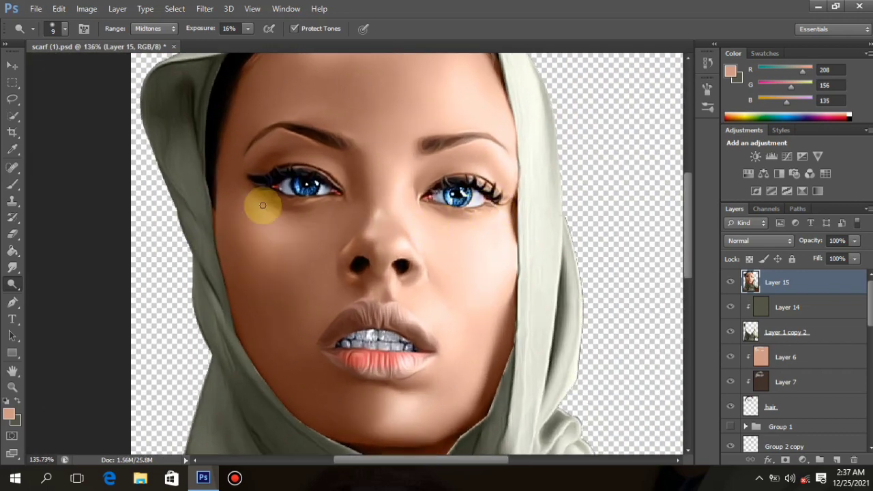
# Step: Dodge a small bright highlight onto the cheek below the left-hand eye, reducing the brush size to 7
pyautogui.scroll(2, 258, 217)
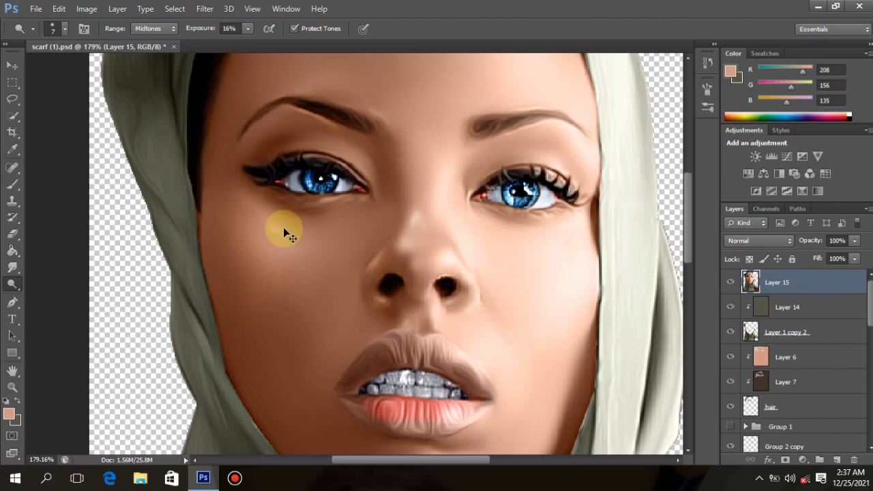
pyautogui.scroll(-5, 300, 232)
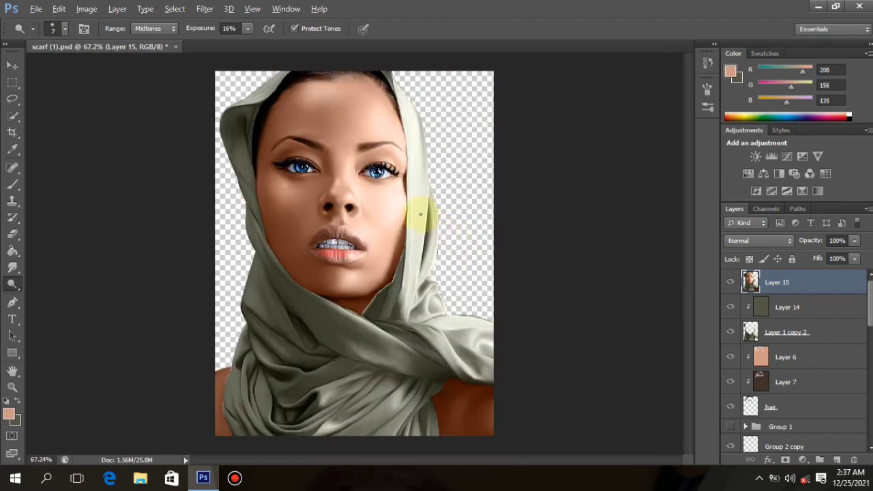
pyautogui.scroll(5, 362, 174)
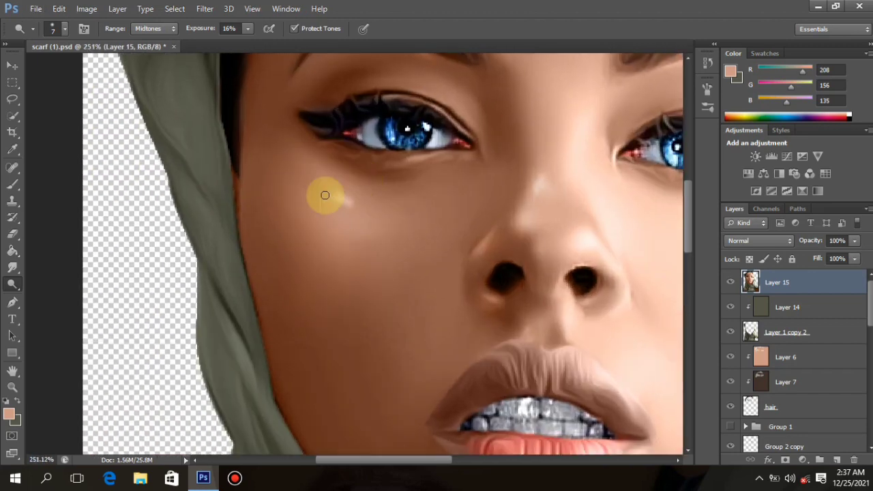
pyautogui.scroll(-4, 392, 202)
pyautogui.scroll(3, 416, 187)
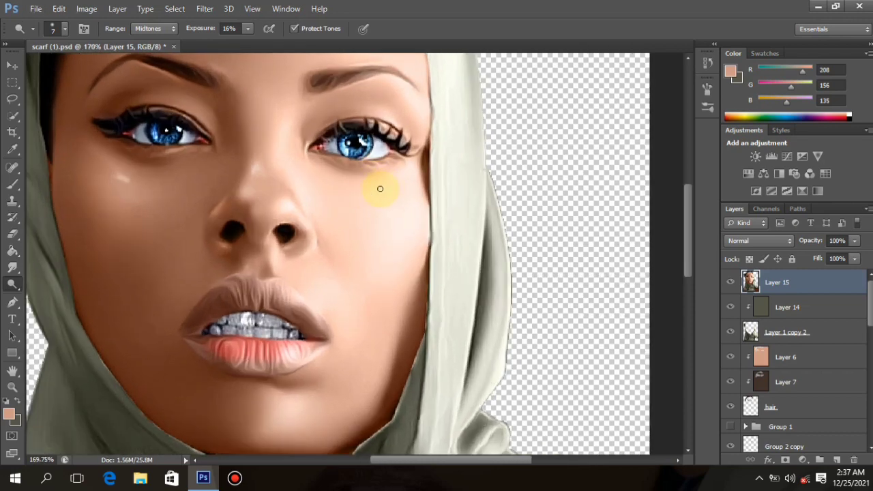
pyautogui.scroll(1, 326, 150)
pyautogui.scroll(-2, 297, 104)
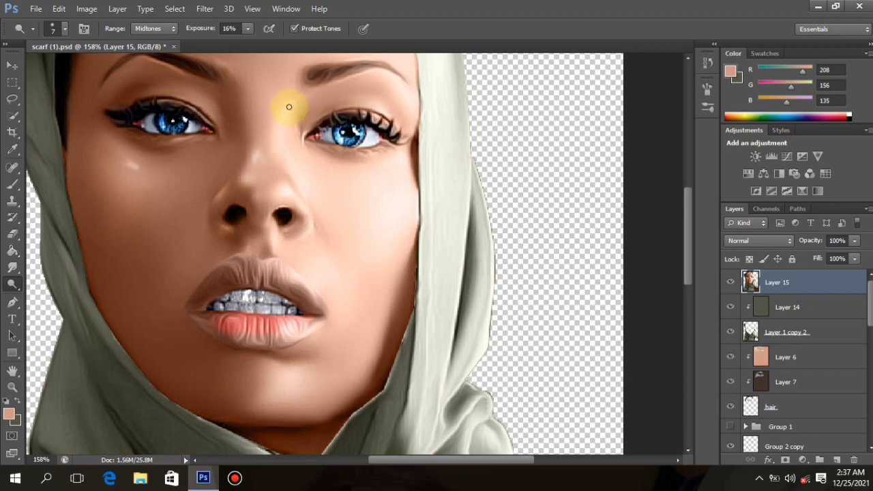
# Step: Dodge a small highlight onto the upper forehead just below the hairline with the size 7 brush
pyautogui.scroll(-3, 294, 88)
pyautogui.scroll(2, 312, 72)
pyautogui.scroll(4, 204, 52)
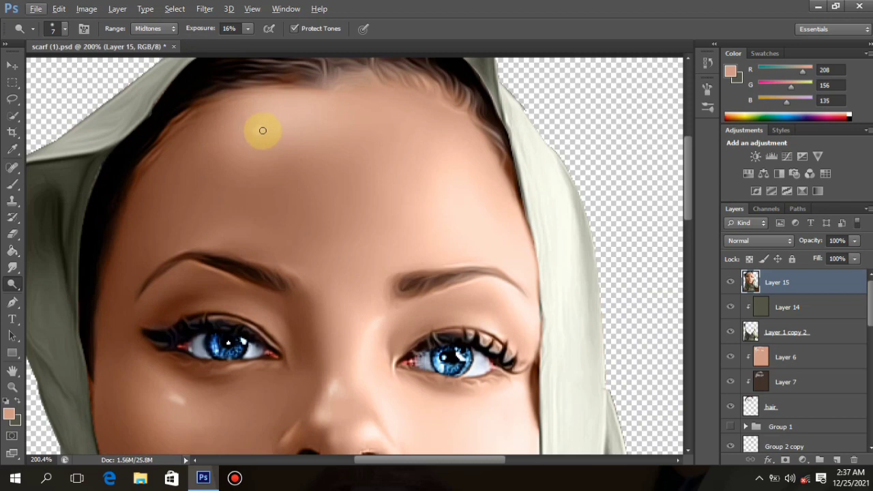
pyautogui.scroll(-5, 266, 121)
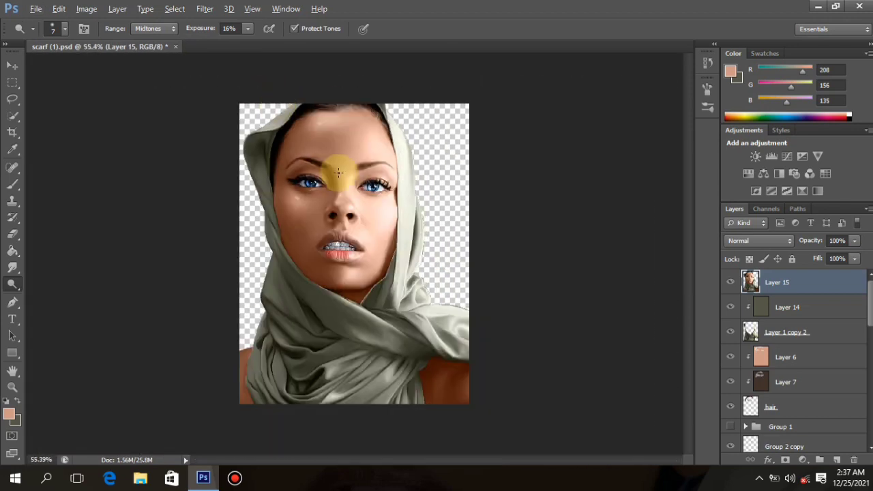
# Step: Dodge a small highlight onto the centre of the chin, and save the document
pyautogui.scroll(5, 351, 300)
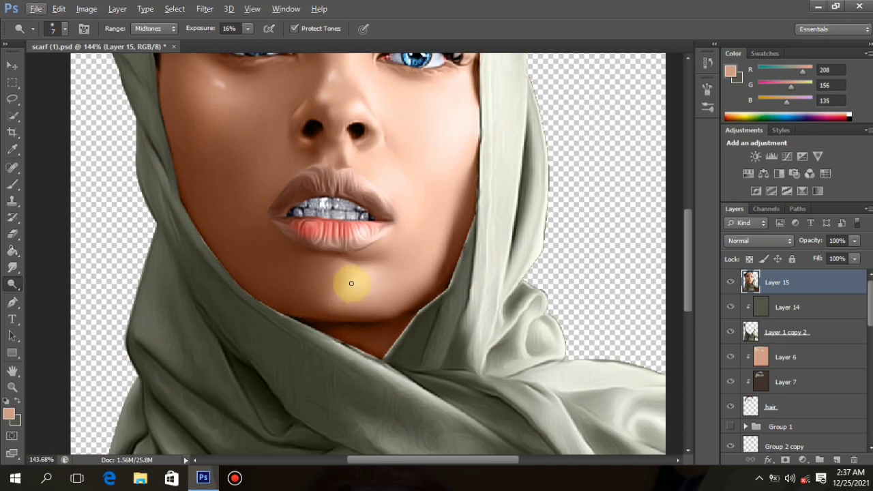
pyautogui.scroll(-3, 352, 279)
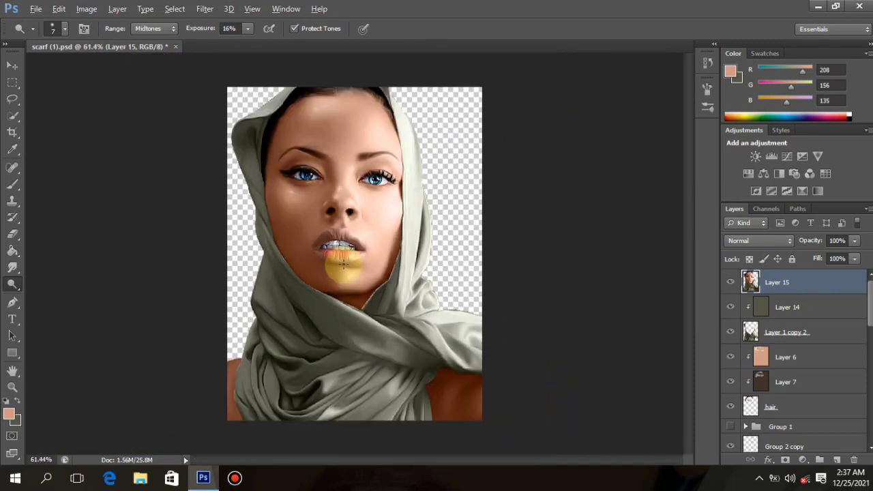
pyautogui.scroll(3, 368, 273)
pyautogui.scroll(3, 374, 268)
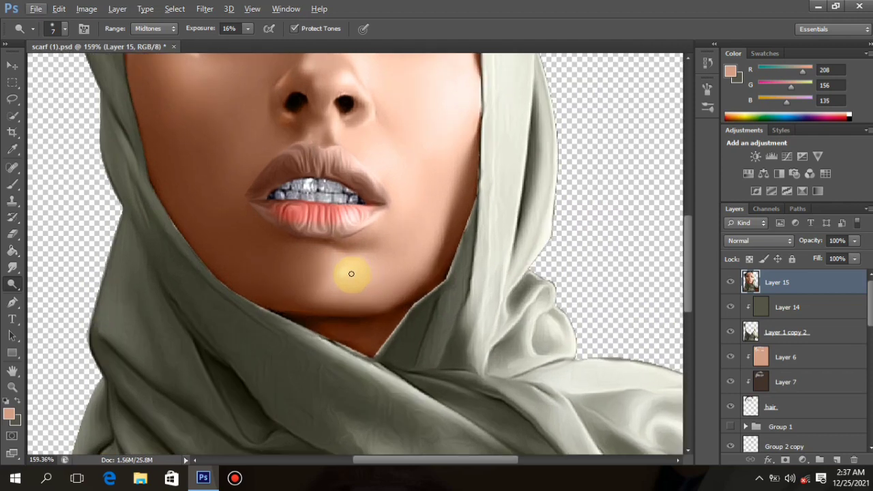
pyautogui.scroll(-5, 342, 276)
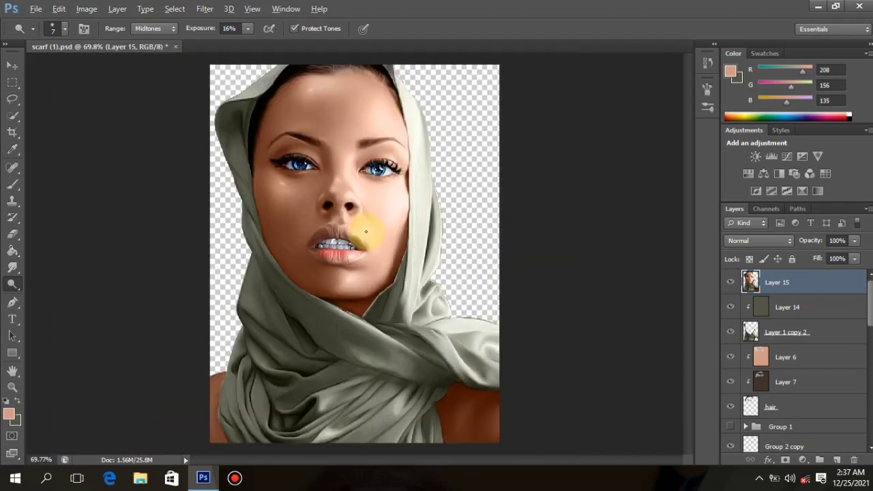
pyautogui.scroll(2, 353, 237)
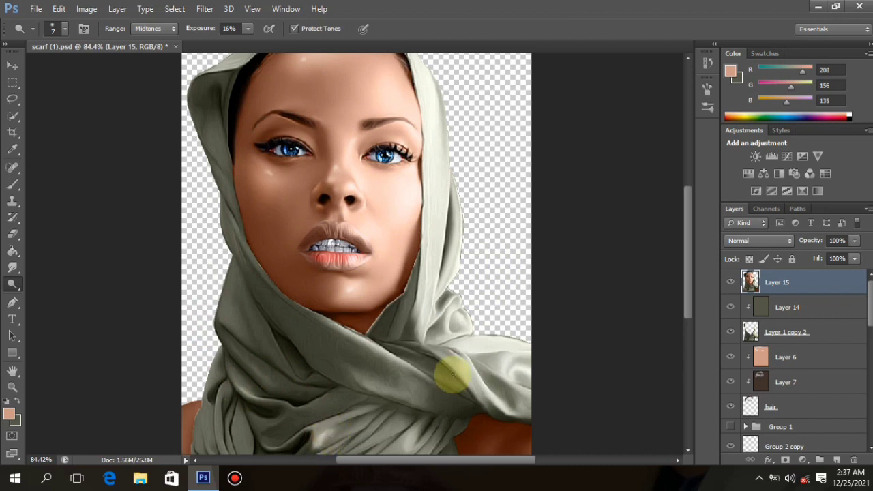
pyautogui.hotkey('ctrl', 's')
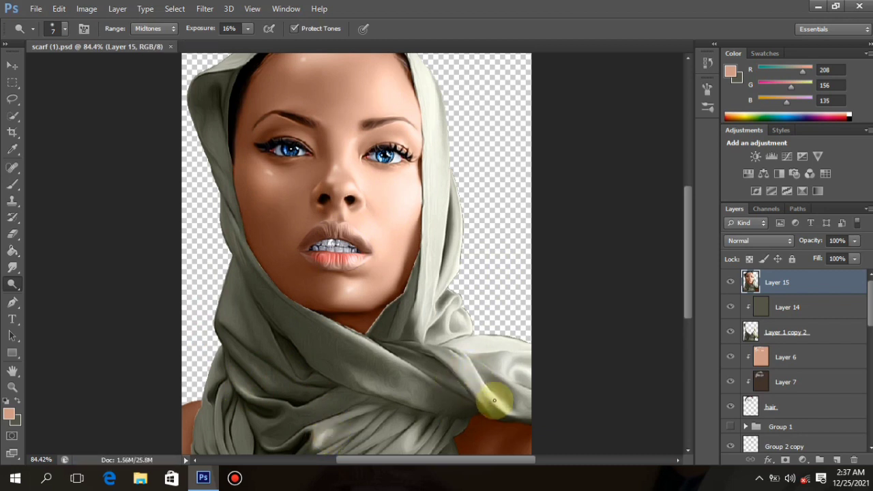
# Step: Dodge highlights along the scarf folds crossing to the right-hand shoulder and beside the left-hand cheek
pyautogui.moveTo(492, 406)
pyautogui.mouseDown()
pyautogui.moveTo(343, 318)
pyautogui.moveTo(341, 329)
pyautogui.moveTo(329, 324)
pyautogui.moveTo(417, 374)
pyautogui.mouseUp()
pyautogui.scroll(-4, 327, 322)
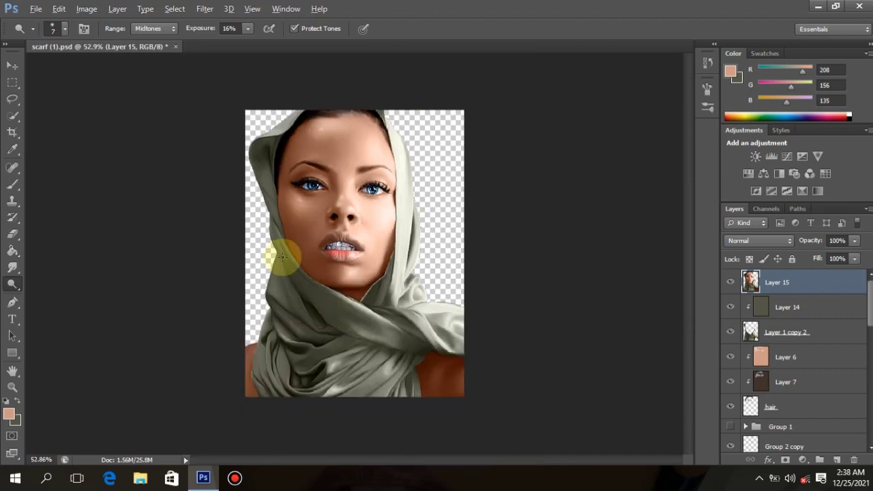
pyautogui.scroll(3, 263, 203)
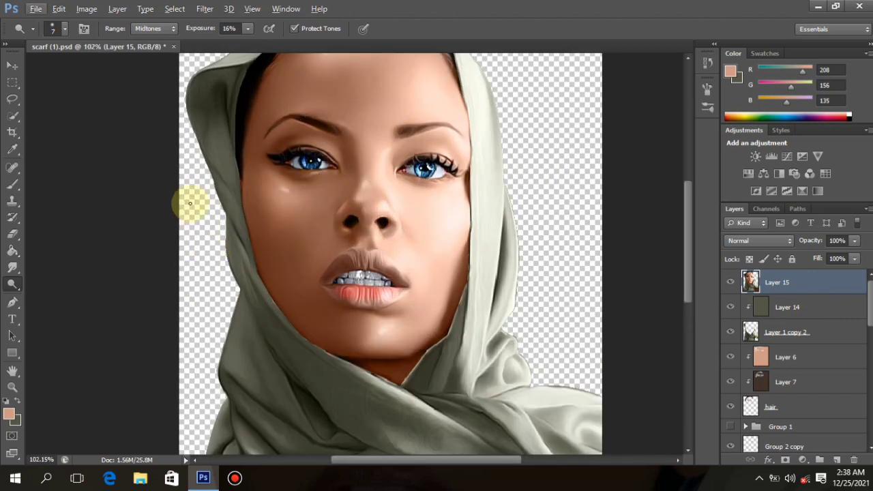
pyautogui.moveTo(239, 238)
pyautogui.mouseDown()
pyautogui.moveTo(251, 259)
pyautogui.moveTo(241, 240)
pyautogui.moveTo(243, 275)
pyautogui.mouseUp()
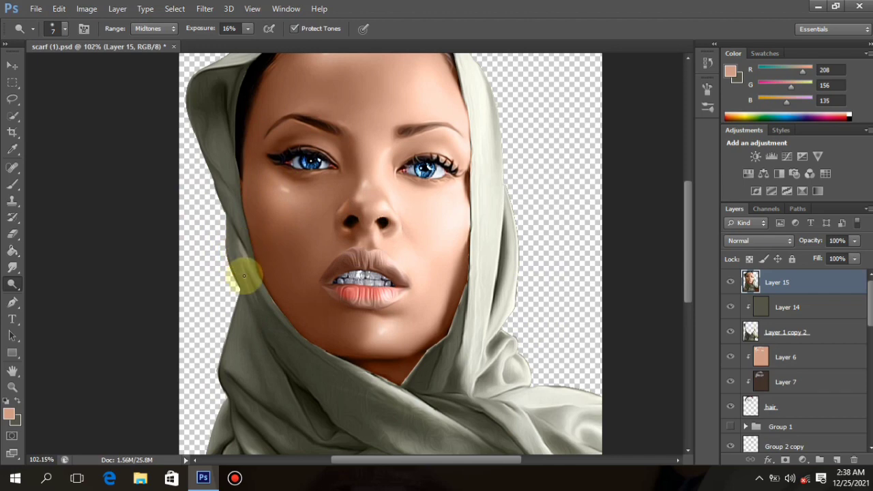
pyautogui.scroll(-3, 259, 238)
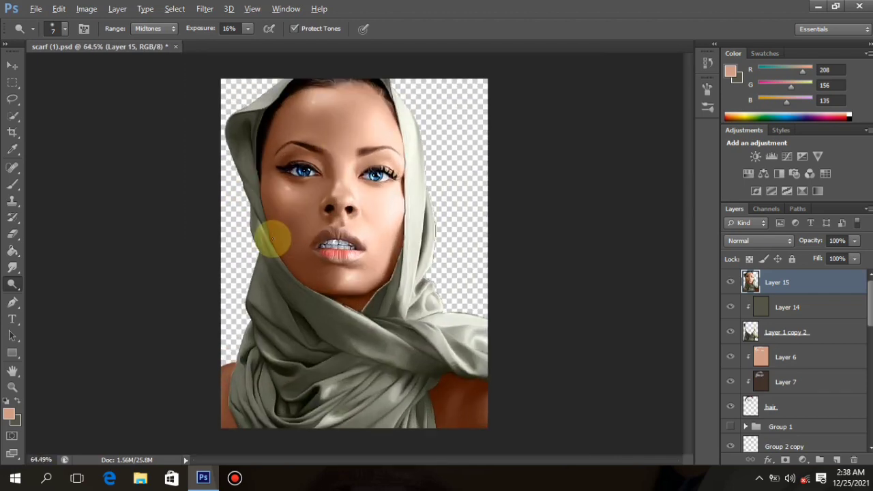
pyautogui.scroll(3, 273, 238)
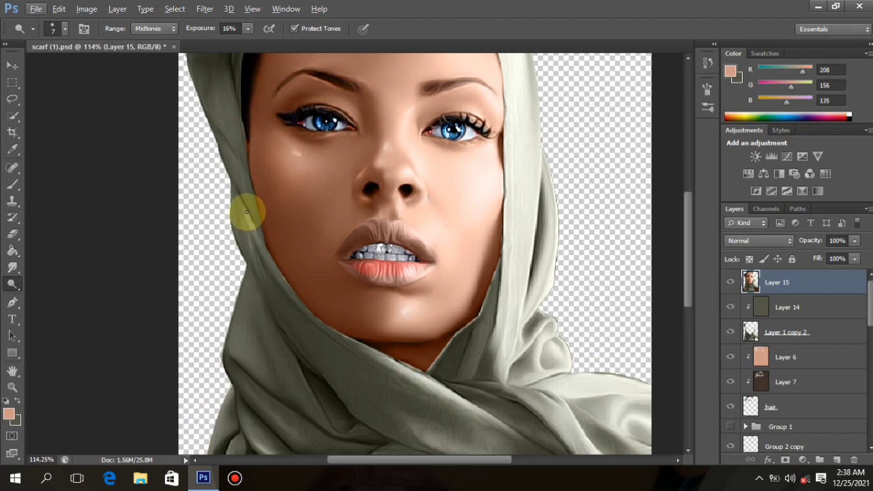
pyautogui.scroll(-2, 247, 216)
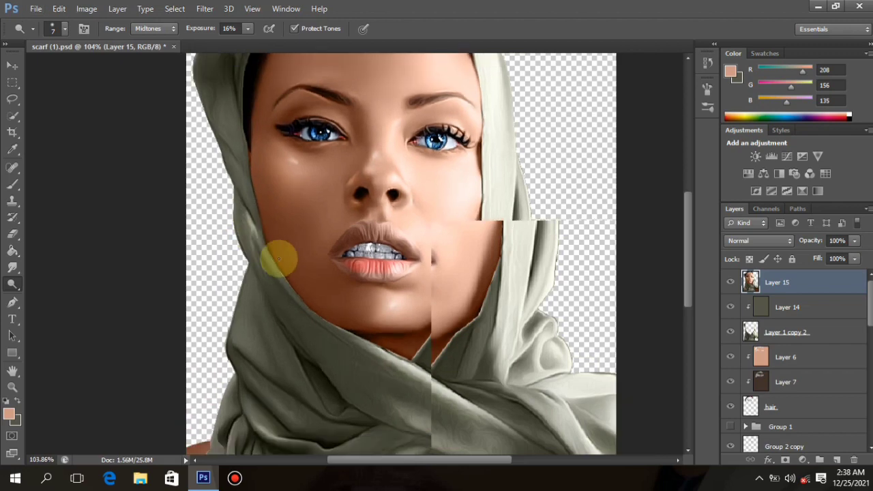
pyautogui.scroll(3, 236, 248)
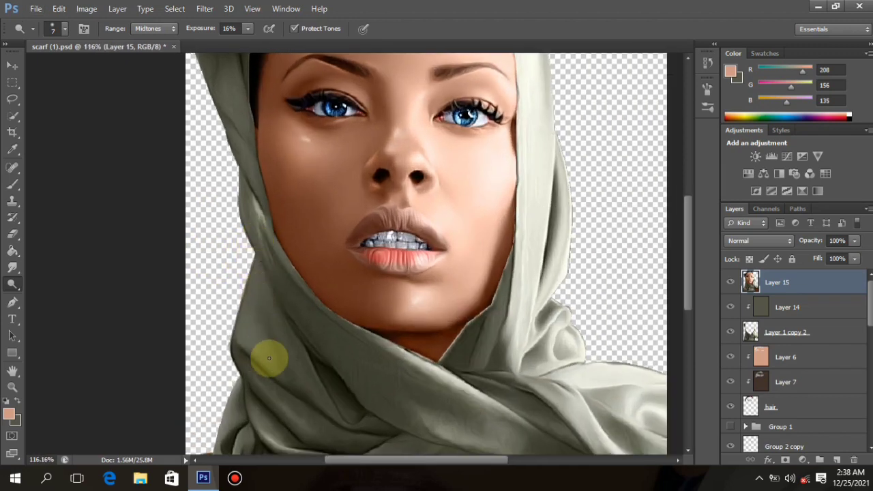
pyautogui.scroll(-2, 318, 312)
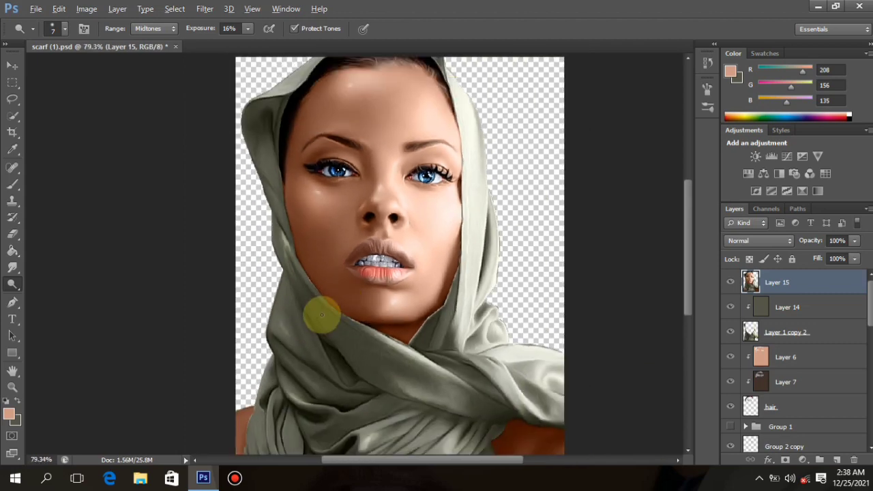
# Step: Save the portrait document with the dodged scarf highlights
pyautogui.scroll(3, 292, 335)
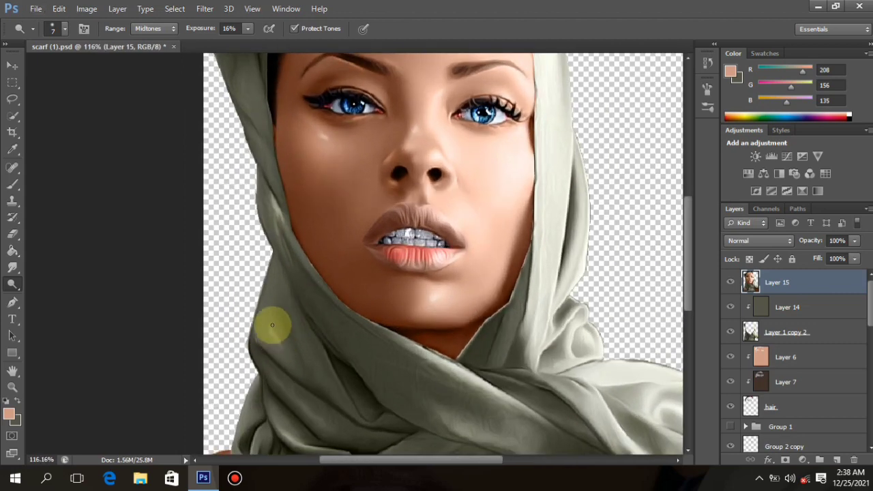
pyautogui.scroll(-3, 427, 266)
pyautogui.scroll(2, 409, 225)
pyautogui.hotkey('ctrl', 's')
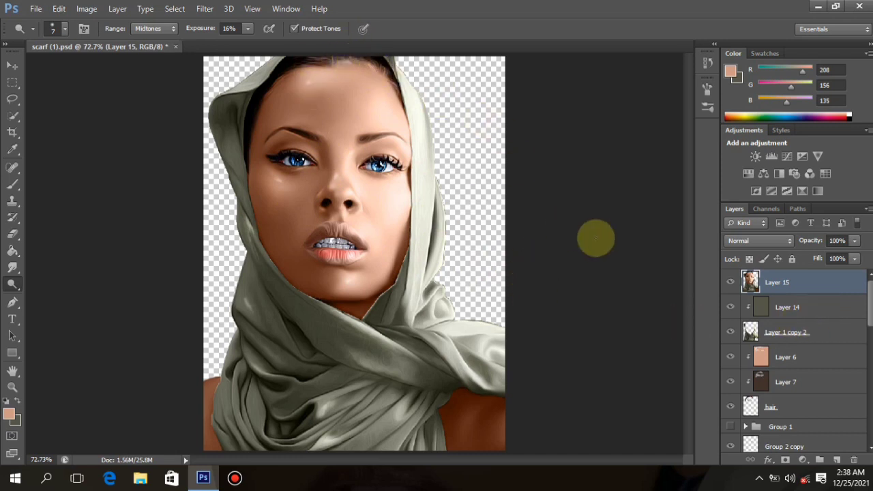
# Step: Start placing an image above Layer 14, and open New folder (2) on the Desktop
pyautogui.click(804, 308)
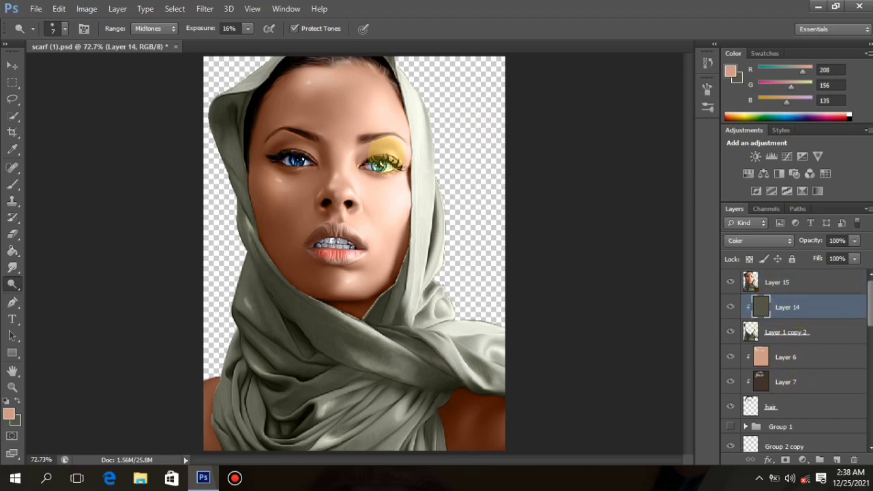
pyautogui.click(36, 9)
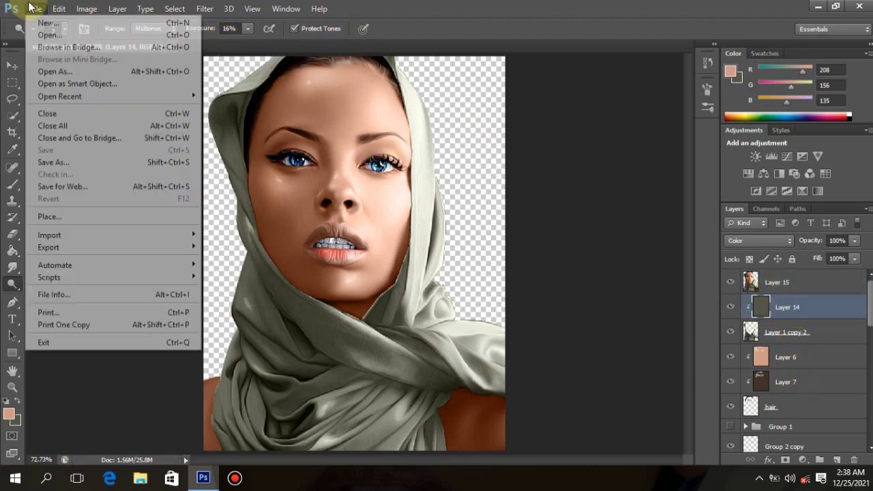
pyautogui.click(99, 215)
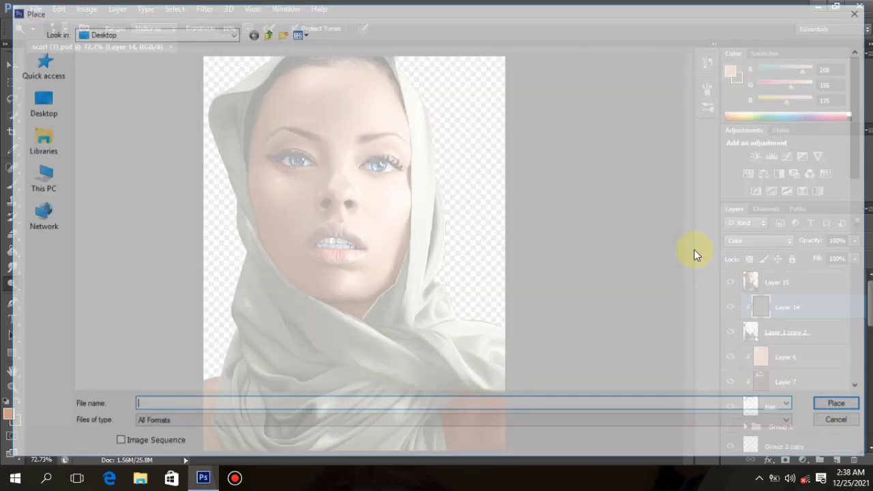
pyautogui.scroll(-10, 129, 116)
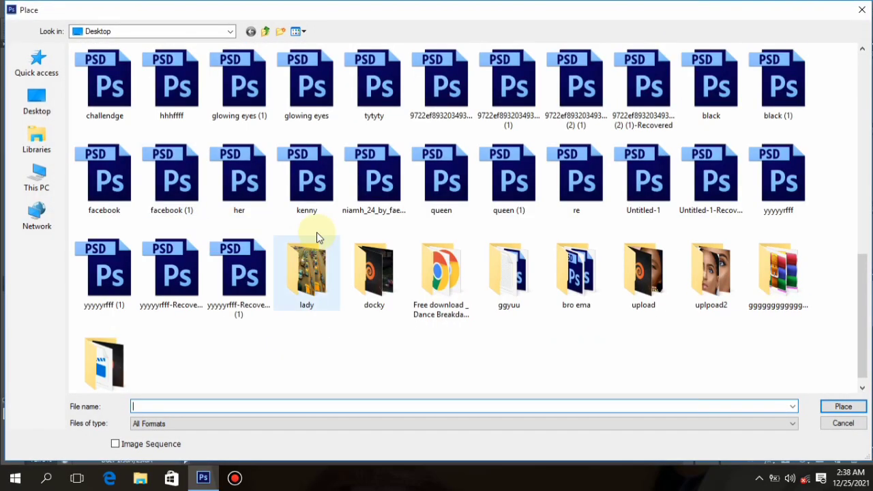
pyautogui.scroll(-1, 436, 382)
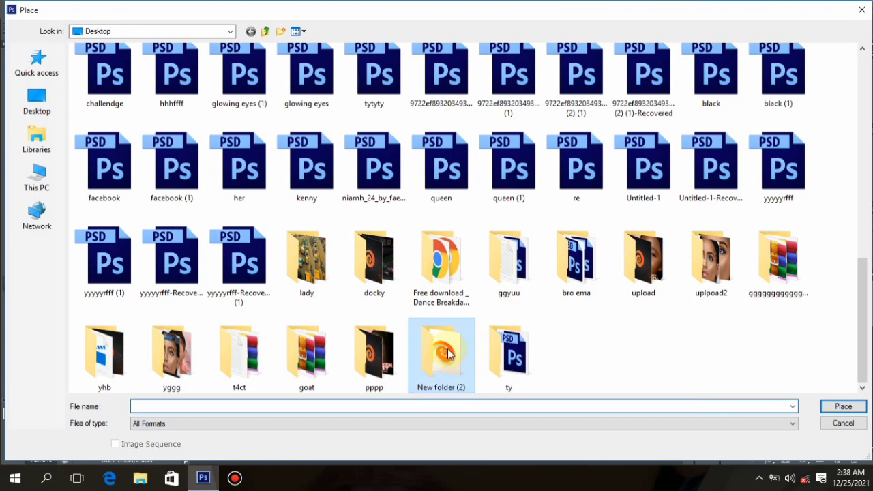
pyautogui.doubleClick(467, 355)
pyautogui.click(208, 50)
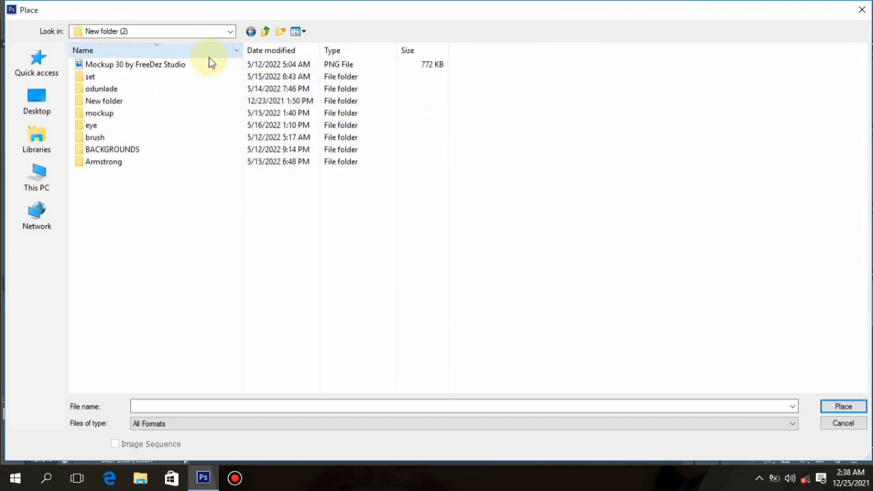
# Step: Look through the Desktop's files and folders for background images, and return to New folder (2)
pyautogui.click(268, 34)
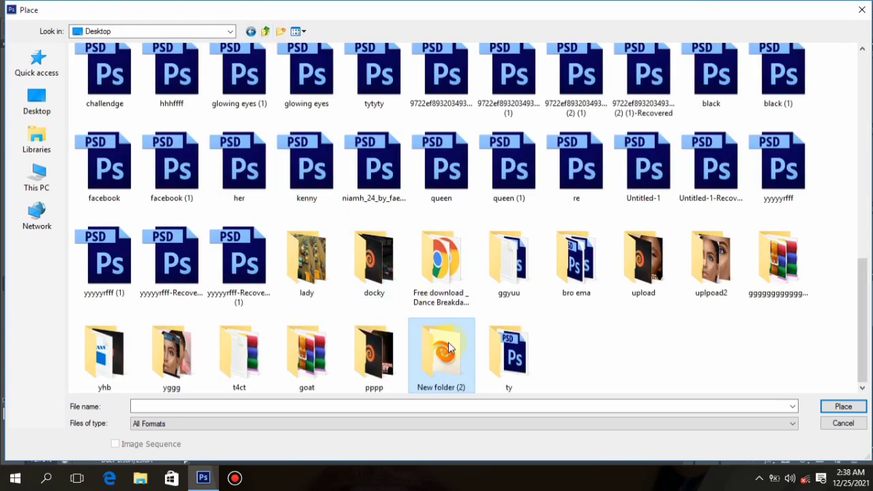
pyautogui.doubleClick(447, 348)
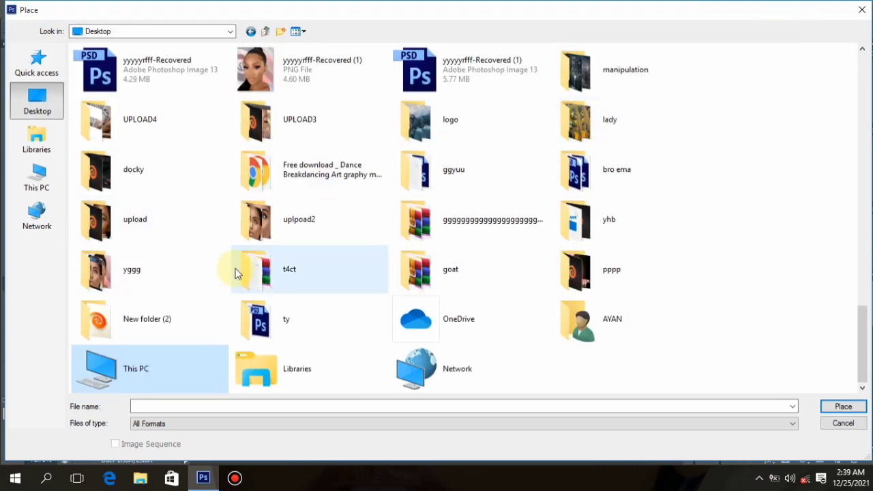
pyautogui.scroll(1, 236, 267)
pyautogui.scroll(-1, 236, 267)
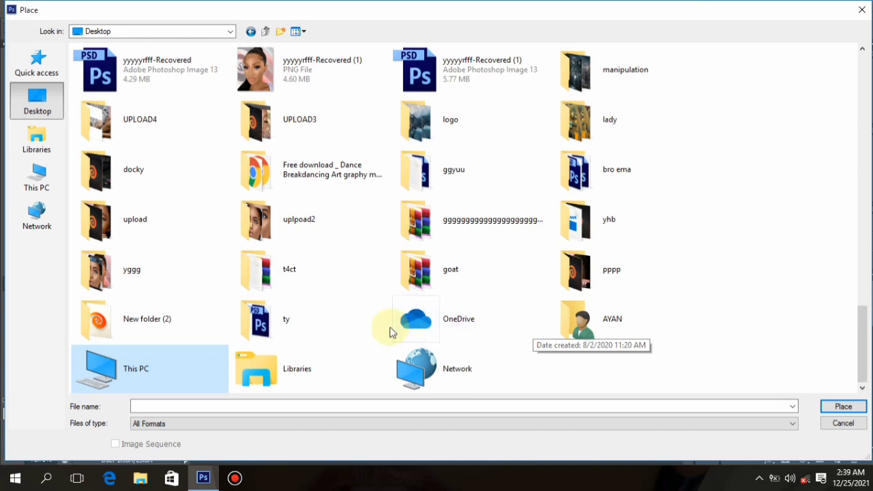
pyautogui.scroll(15, 368, 321)
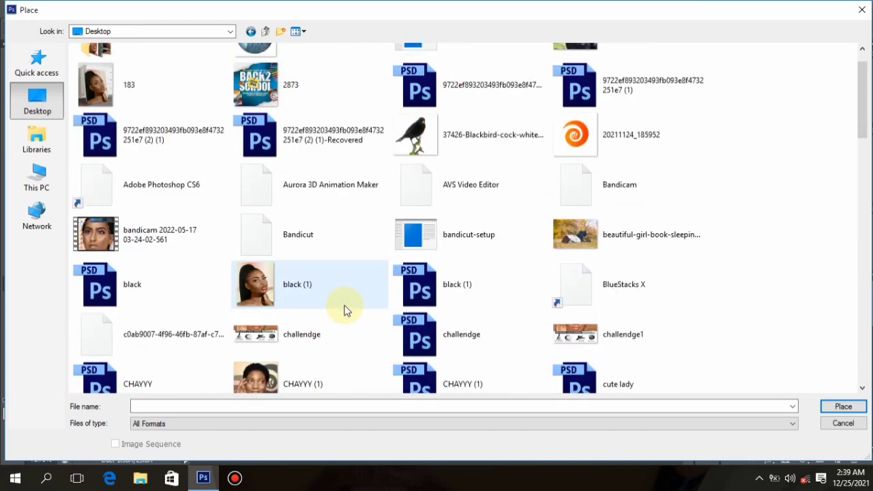
pyautogui.scroll(-12, 344, 308)
pyautogui.scroll(-4, 383, 297)
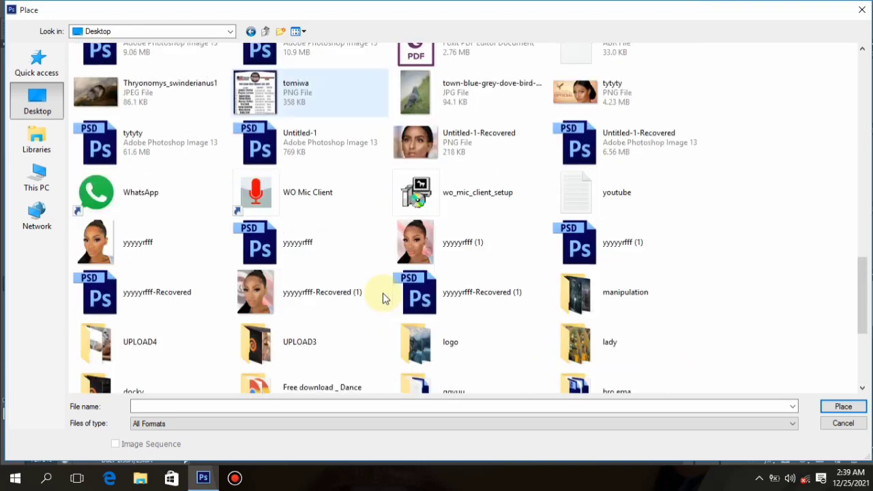
pyautogui.scroll(-4, 369, 298)
pyautogui.doubleClick(139, 332)
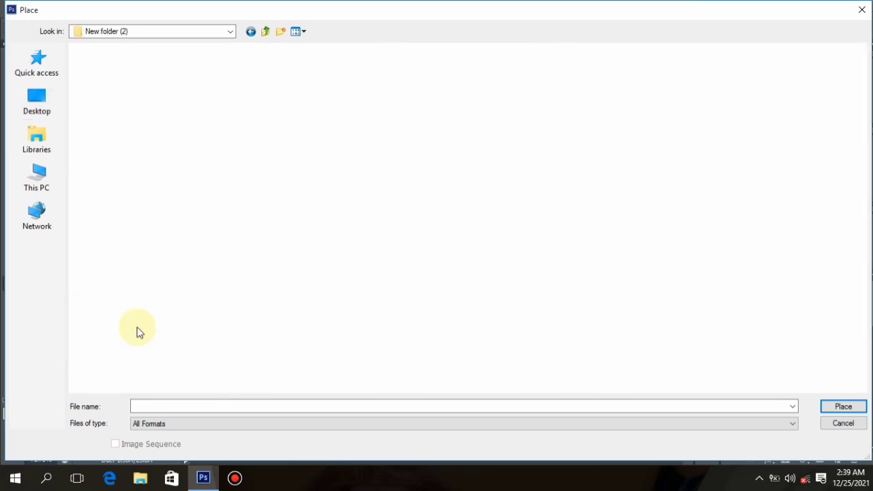
pyautogui.doubleClick(117, 102)
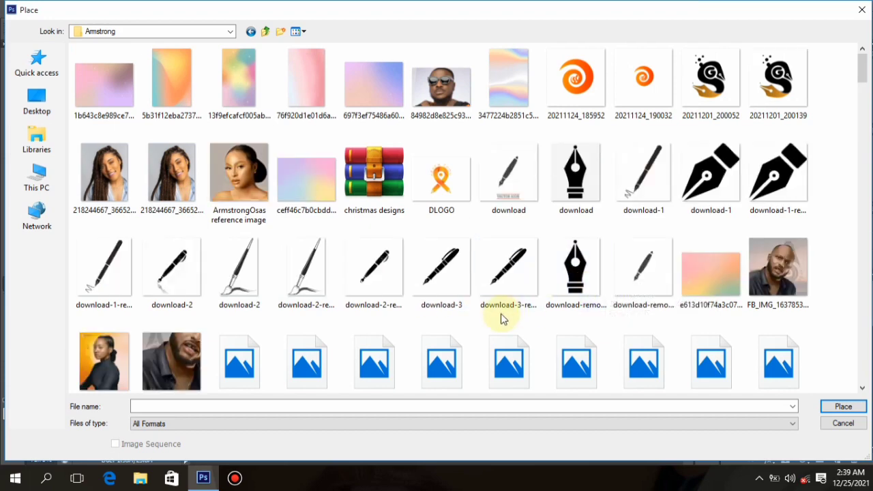
pyautogui.scroll(-7, 502, 319)
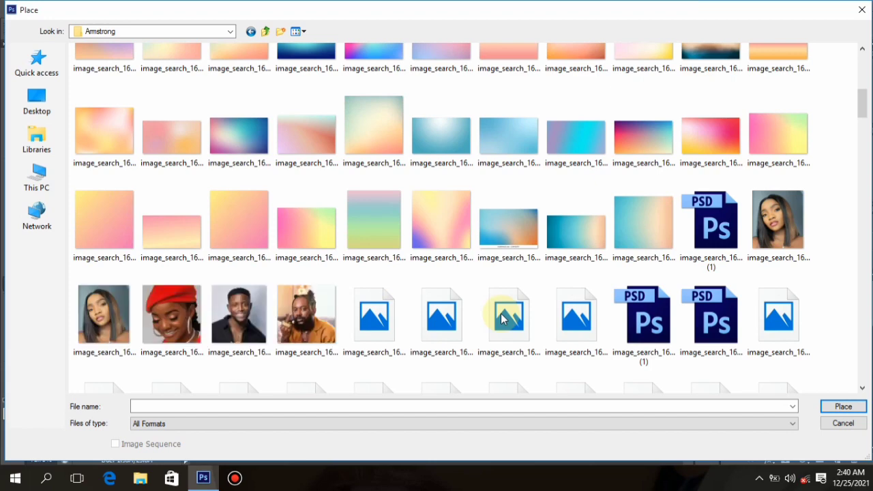
pyautogui.scroll(-3, 503, 313)
pyautogui.scroll(3, 503, 314)
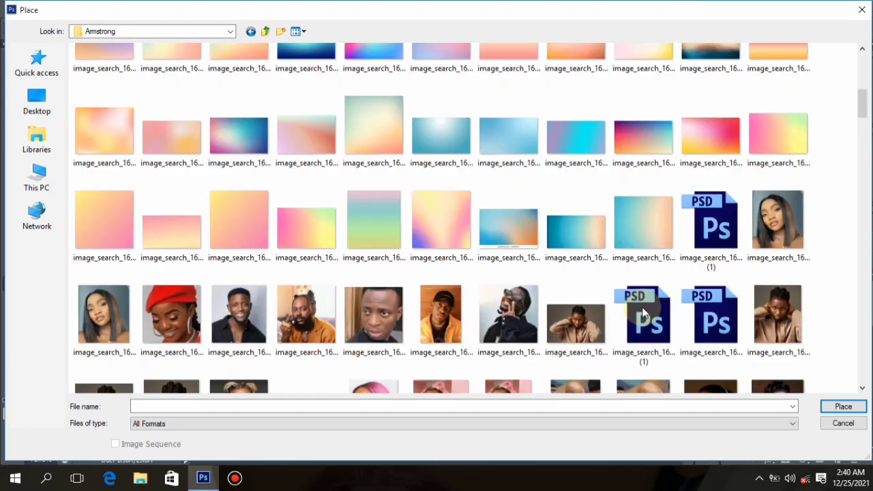
pyautogui.scroll(5, 554, 294)
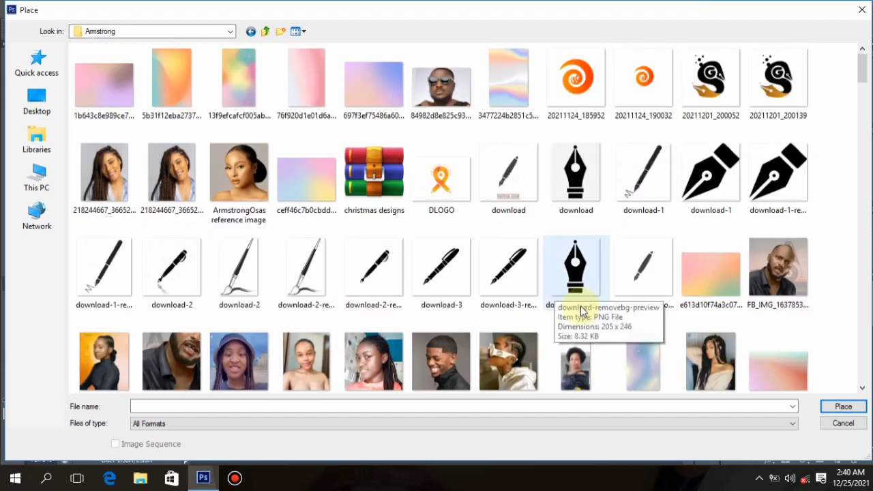
pyautogui.scroll(-15, 582, 308)
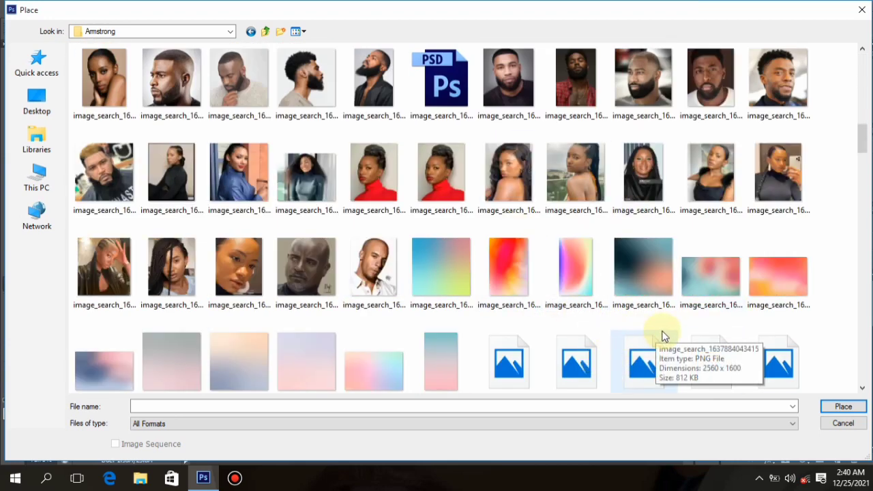
pyautogui.scroll(-3, 662, 336)
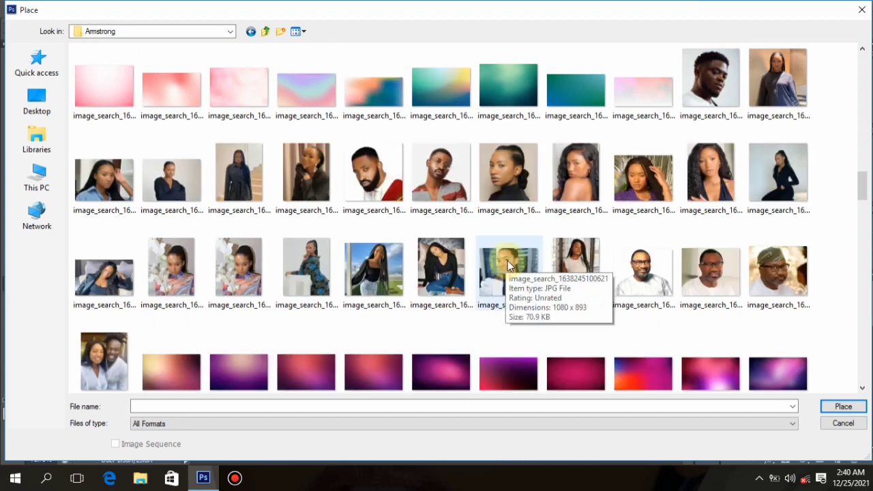
pyautogui.scroll(5, 508, 261)
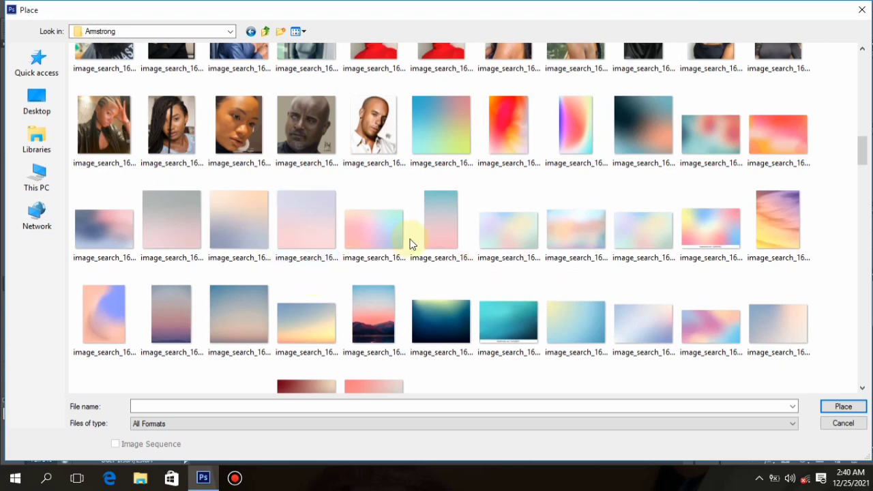
pyautogui.scroll(3, 423, 244)
pyautogui.scroll(6, 468, 247)
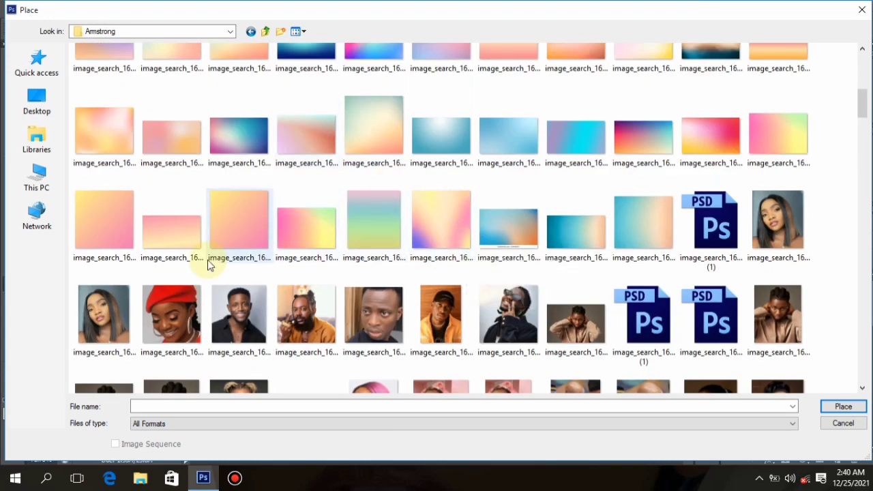
pyautogui.click(318, 141)
pyautogui.doubleClick(318, 141)
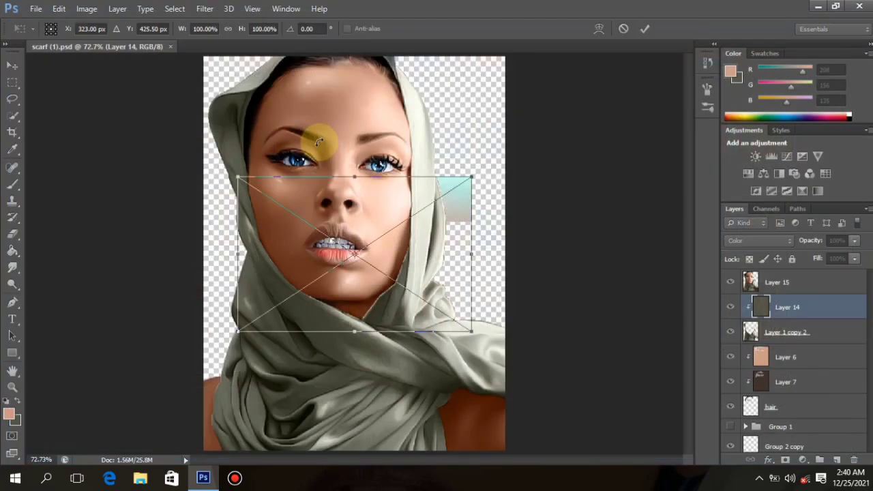
# Step: Scale the placed gradient image to about 370% and position it to fill the canvas behind the woman
pyautogui.moveTo(472, 175); pyautogui.dragTo(624, 66)
pyautogui.moveTo(554, 149); pyautogui.dragTo(444, 296)
pyautogui.moveTo(522, 221); pyautogui.dragTo(727, 5)
pyautogui.moveTo(590, 143); pyautogui.dragTo(616, 64)
pyautogui.moveTo(503, 228); pyautogui.dragTo(553, 175)
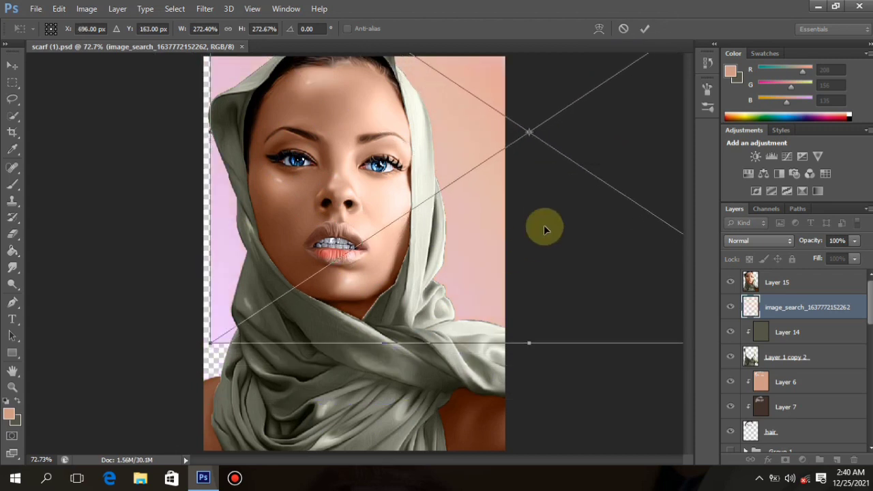
pyautogui.moveTo(505, 254); pyautogui.dragTo(544, 224)
pyautogui.moveTo(251, 311); pyautogui.dragTo(20, 453)
pyautogui.moveTo(220, 399); pyautogui.dragTo(415, 391)
pyautogui.press('o')
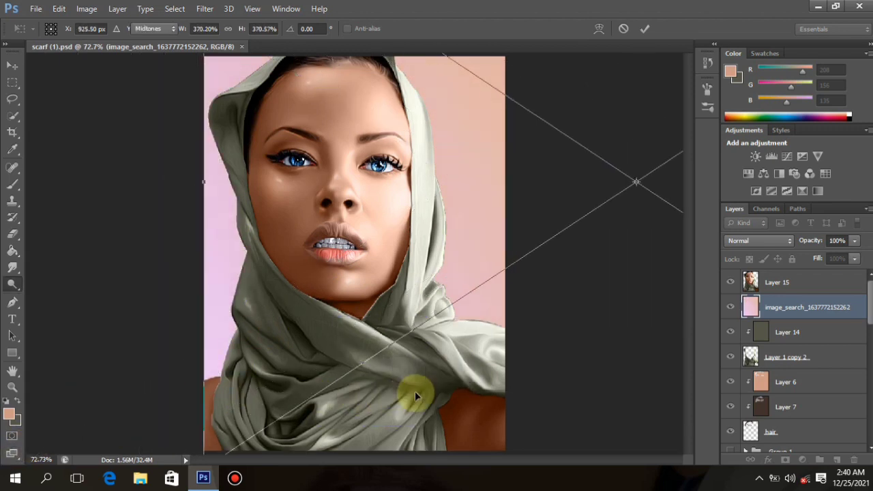
pyautogui.scroll(-3, 409, 366)
pyautogui.scroll(3, 410, 366)
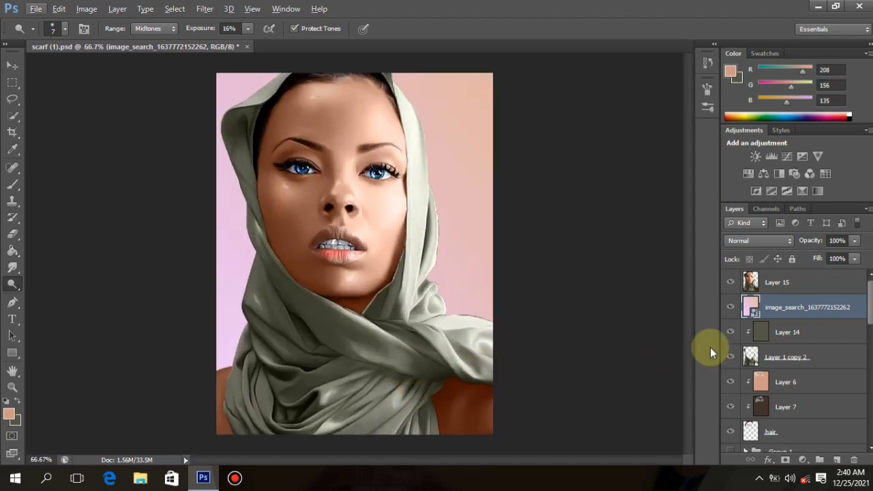
pyautogui.click(731, 308)
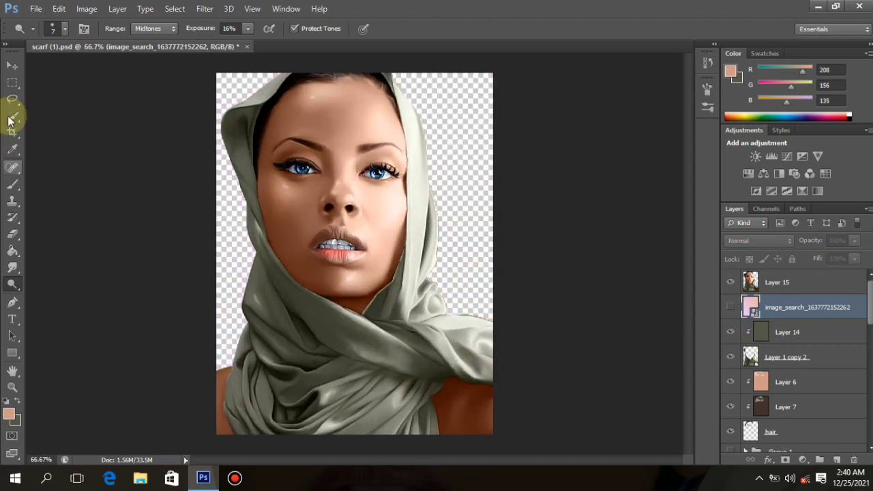
pyautogui.click(36, 8)
pyautogui.click(97, 216)
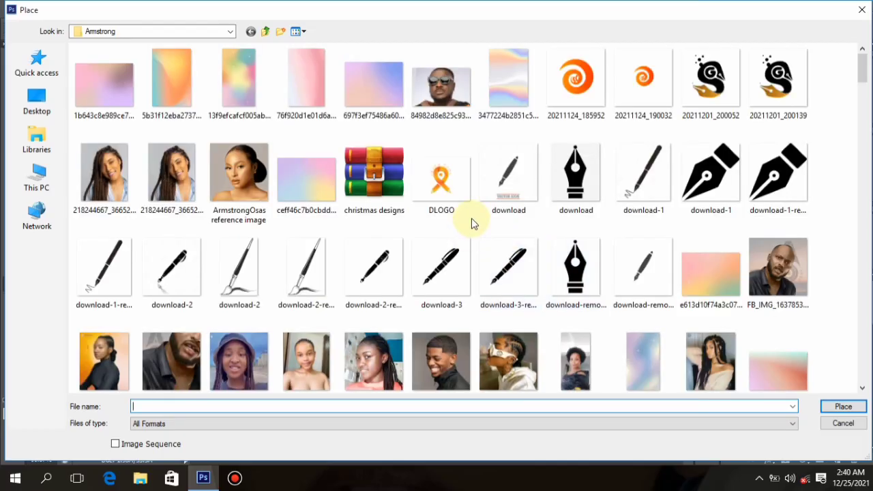
pyautogui.scroll(-5, 471, 218)
pyautogui.scroll(-5, 471, 218)
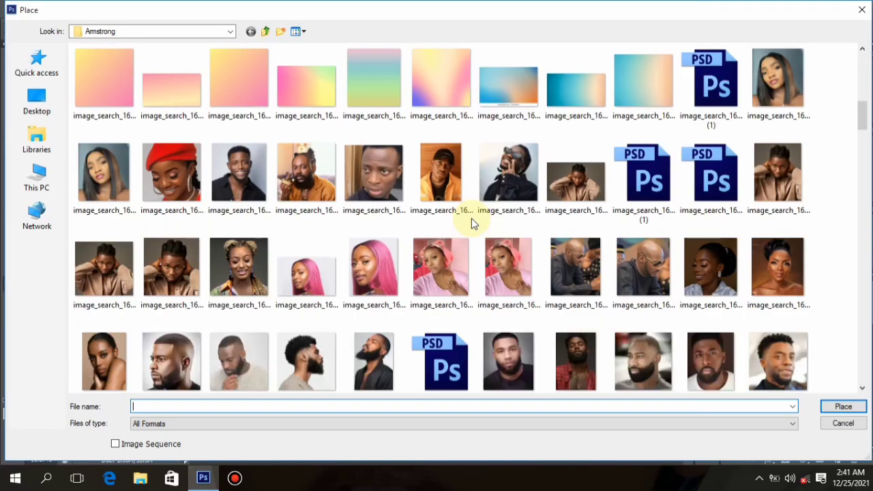
pyautogui.scroll(-3, 458, 231)
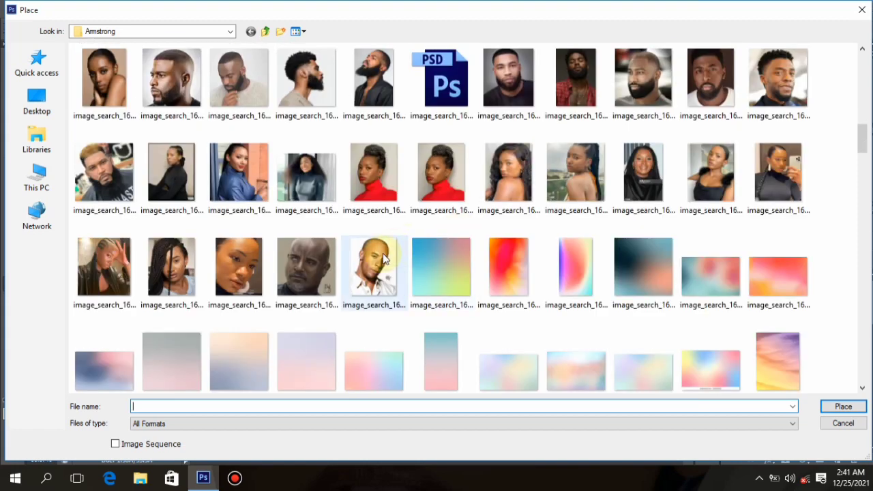
pyautogui.scroll(-3, 388, 279)
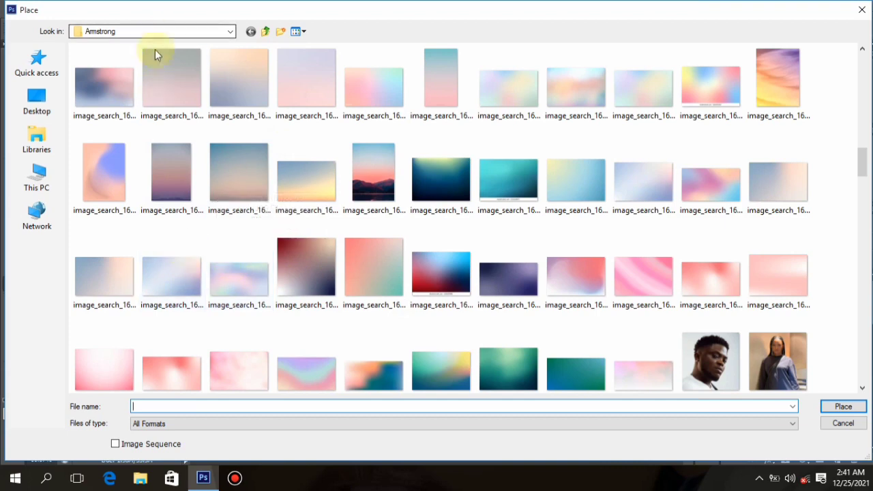
pyautogui.scroll(-3, 298, 212)
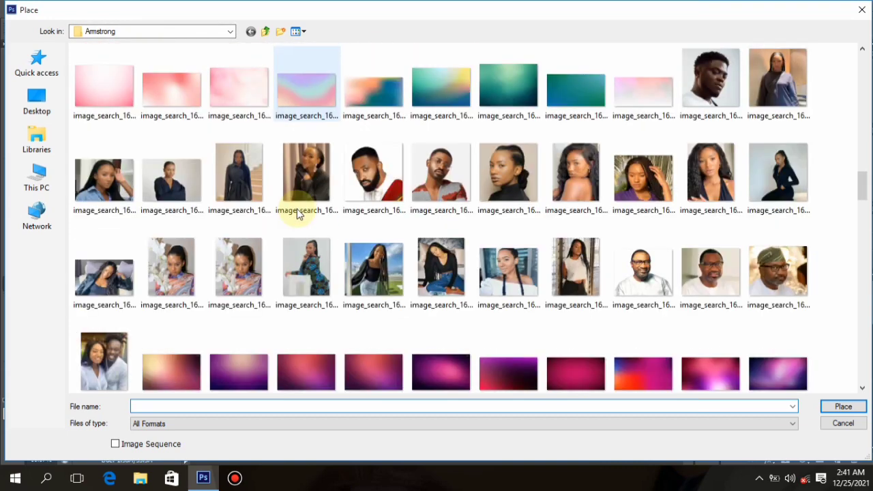
pyautogui.scroll(-3, 298, 212)
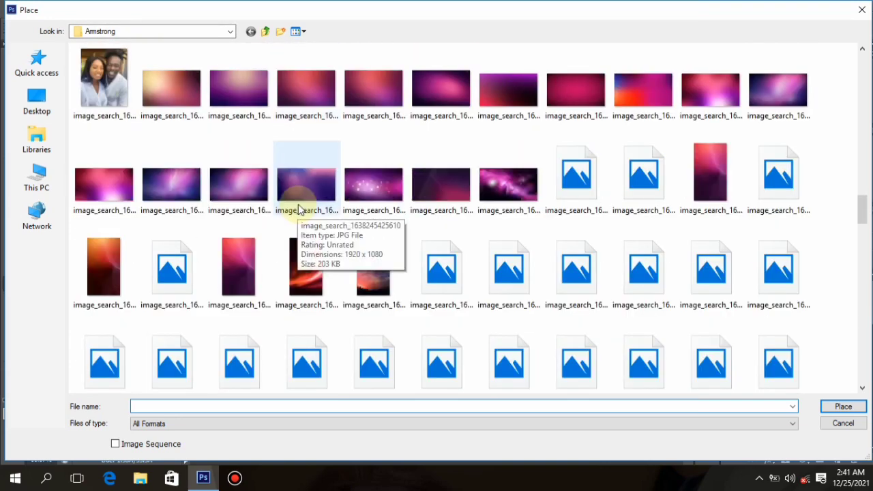
pyautogui.scroll(6, 298, 209)
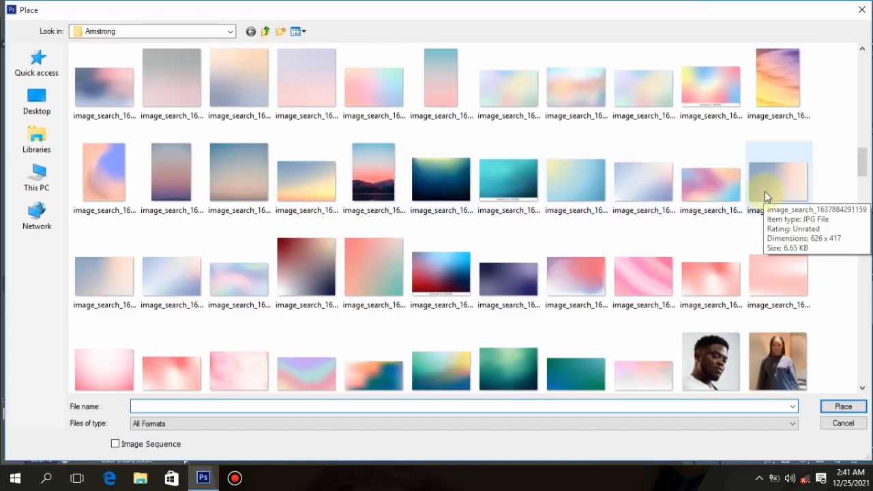
pyautogui.doubleClick(573, 89)
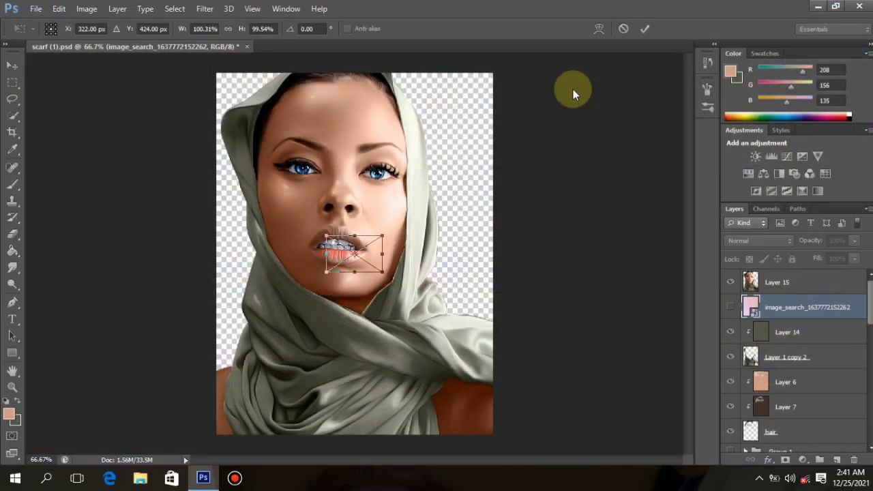
# Step: Scale the placed pastel gradient to about 946% by 939% and position it to fill the canvas behind the woman
pyautogui.moveTo(385, 232); pyautogui.dragTo(618, 85)
pyautogui.moveTo(503, 204); pyautogui.dragTo(439, 257)
pyautogui.moveTo(464, 222); pyautogui.dragTo(653, 9)
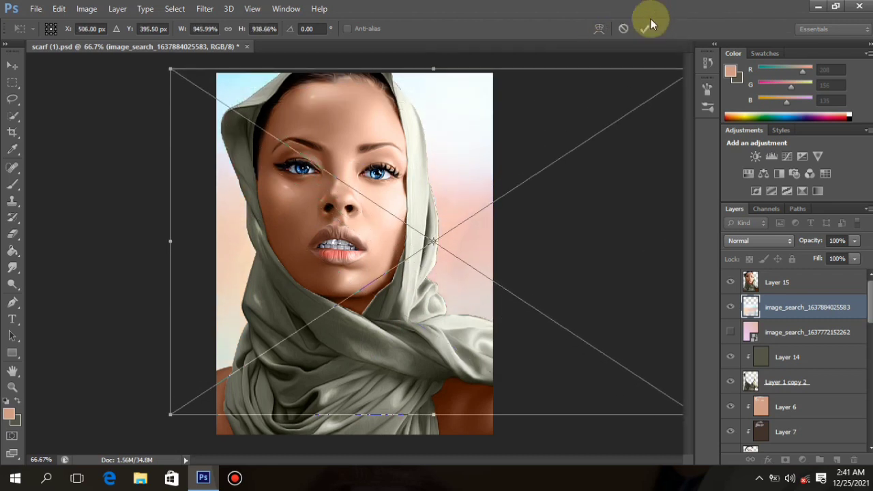
pyautogui.moveTo(559, 181); pyautogui.dragTo(575, 142)
pyautogui.press('Return')
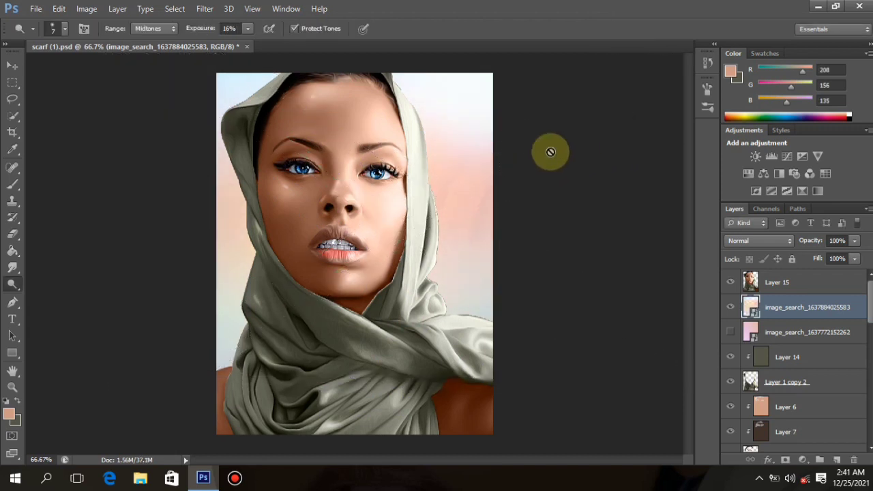
# Step: On Layer 15, trace the scarf's outer edge beside the cheek with a closed Pen path extending over the background, and convert it to a selection
pyautogui.hotkey('ctrl', '-')
pyautogui.hotkey('ctrl', '-')
pyautogui.scroll(4, 323, 333)
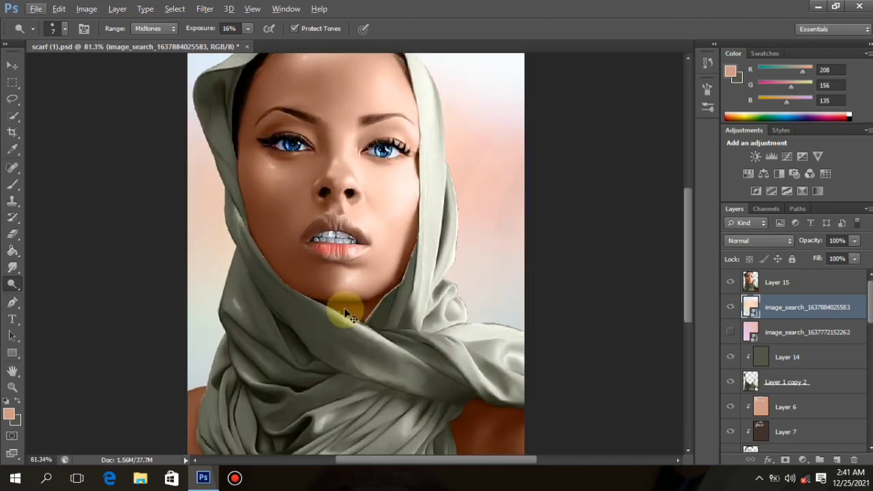
pyautogui.scroll(3, 471, 279)
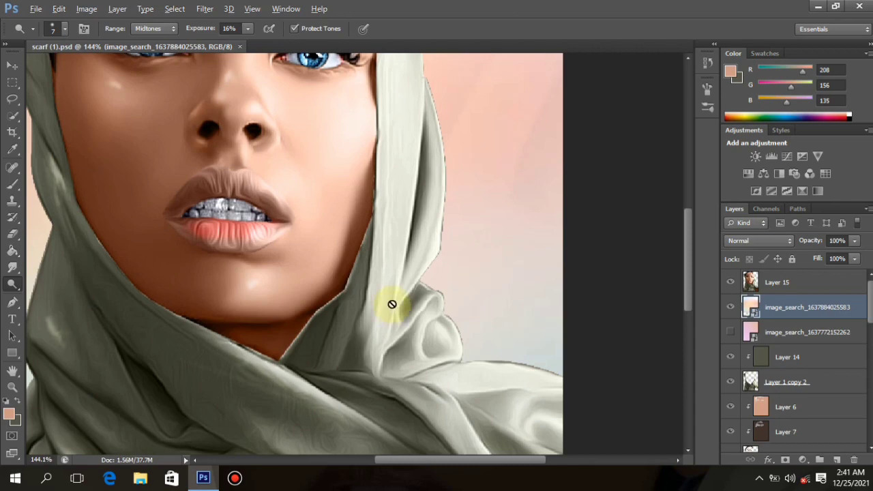
pyautogui.scroll(-4, 394, 303)
pyautogui.scroll(3, 403, 298)
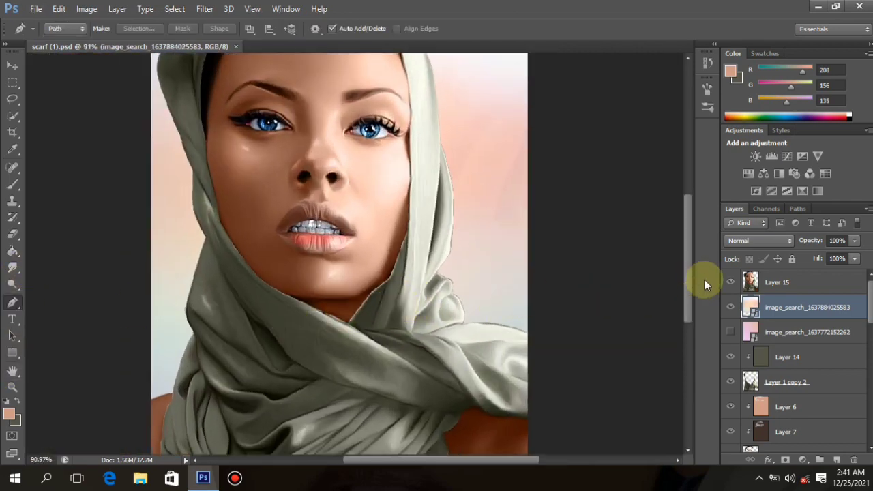
pyautogui.click(777, 280)
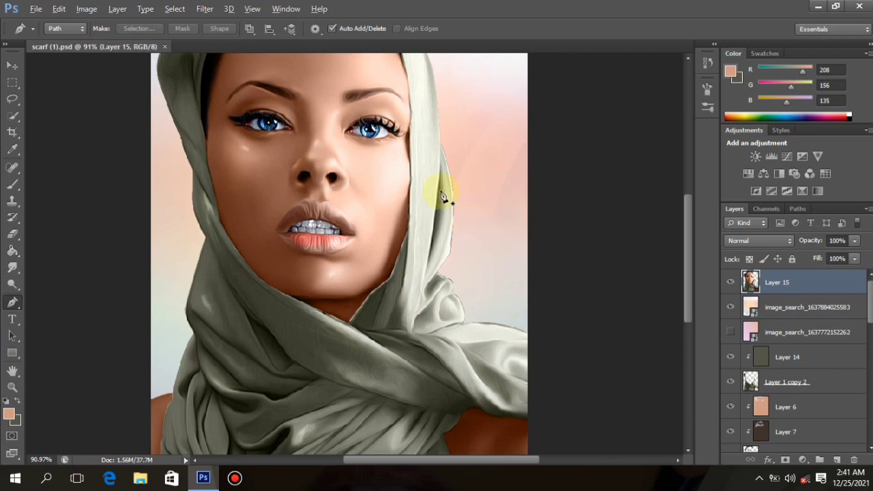
pyautogui.scroll(2, 443, 196)
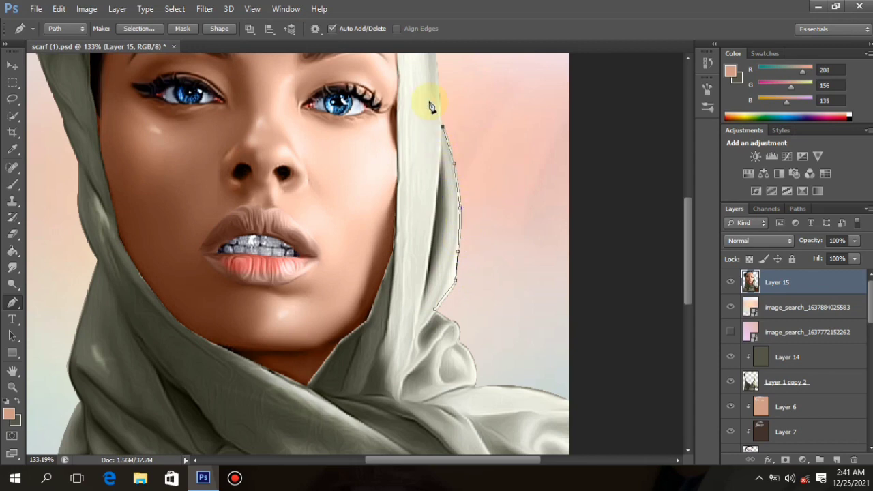
pyautogui.scroll(-3, 457, 143)
pyautogui.moveTo(441, 143); pyautogui.dragTo(486, 176)
pyautogui.moveTo(520, 239); pyautogui.dragTo(541, 230)
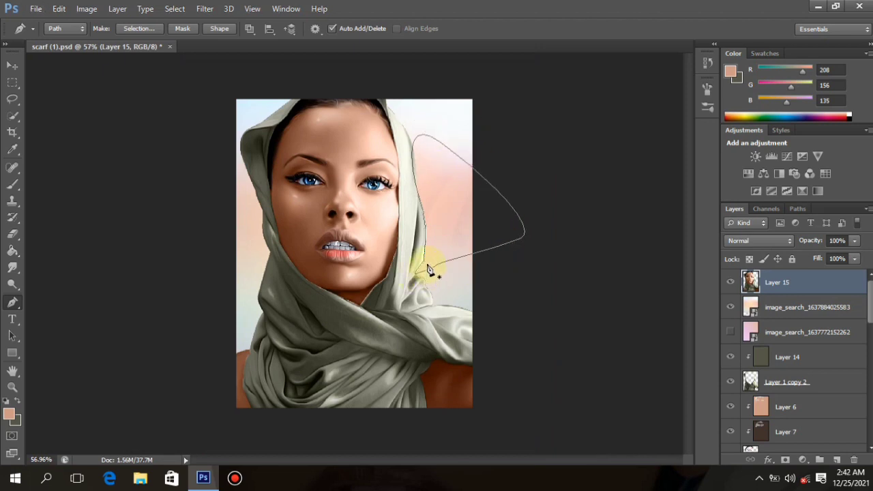
pyautogui.hotkey('ctrl', 'Return')
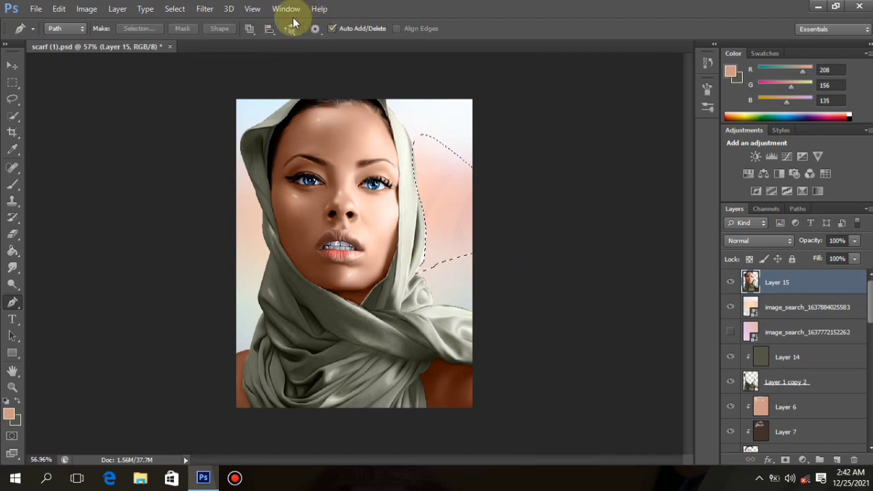
# Step: Apply a Gaussian Blur of 1.0 pixels to the selected scarf edge on Layer 15, deselect it, and inspect the edge
pyautogui.click(205, 8)
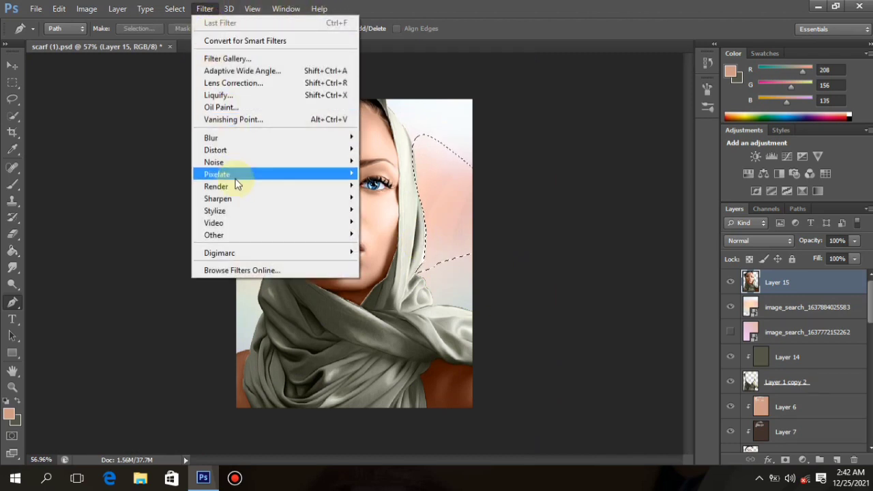
pyautogui.moveTo(241, 141)
pyautogui.click(413, 226)
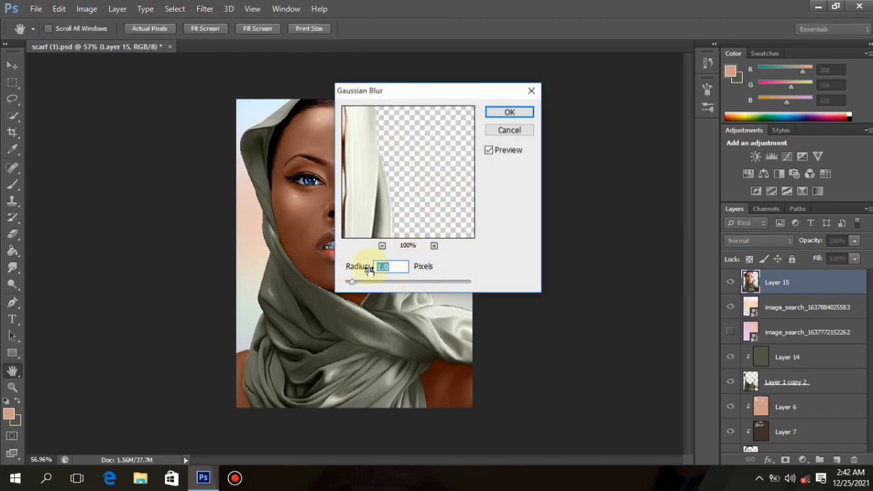
pyautogui.click(510, 113)
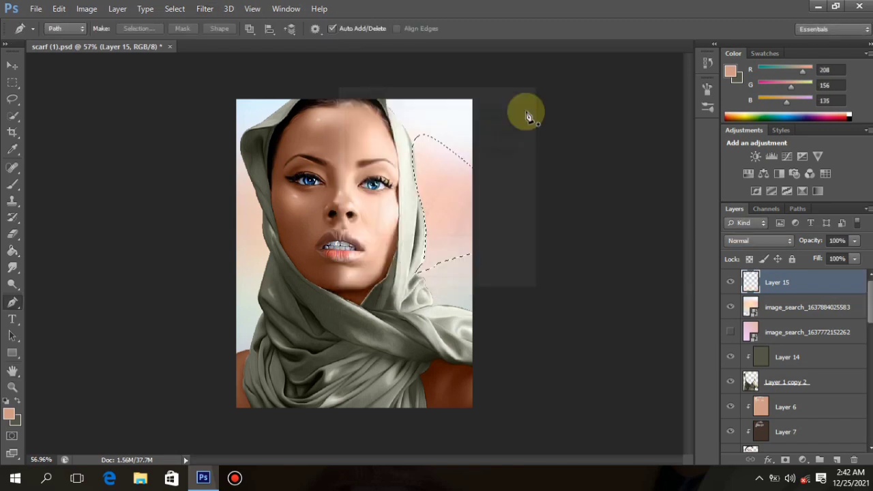
pyautogui.hotkey('ctrl', 'd')
pyautogui.scroll(4, 434, 214)
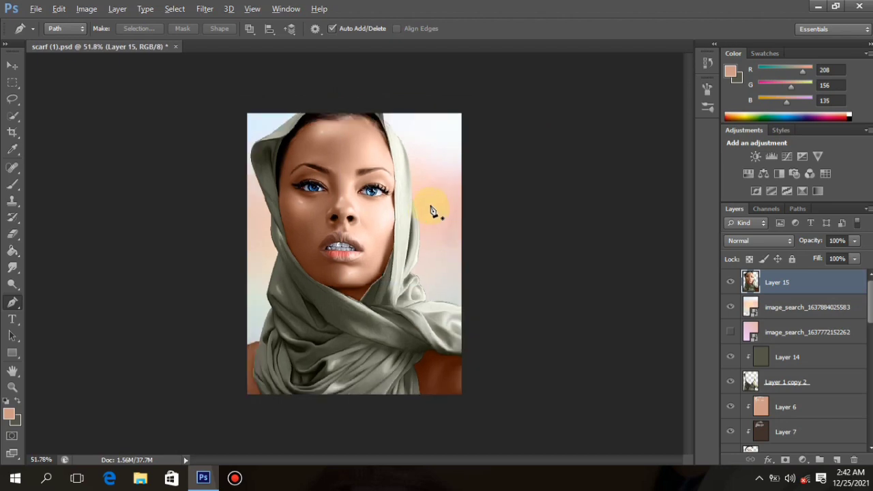
pyautogui.scroll(-2, 447, 256)
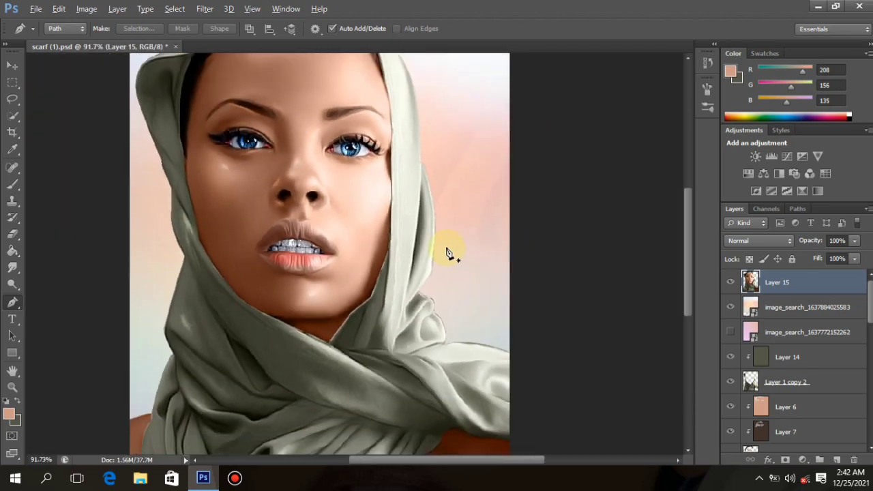
pyautogui.scroll(2, 448, 253)
pyautogui.scroll(-3, 347, 365)
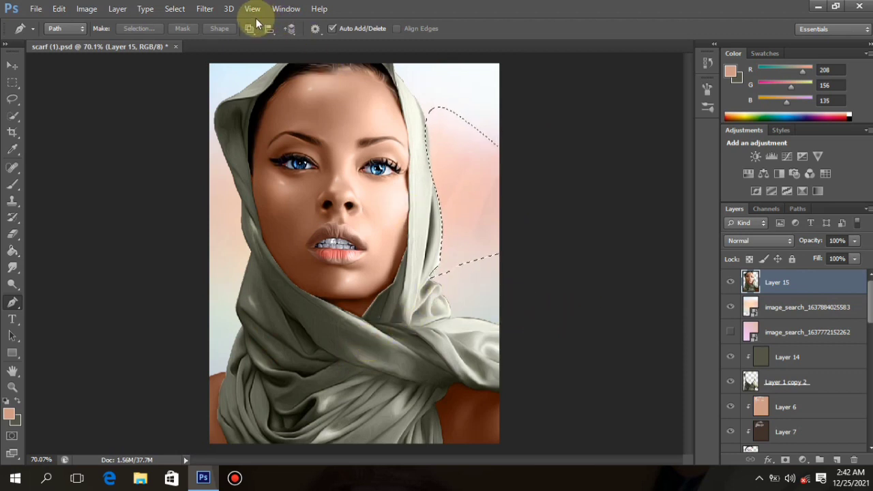
# Step: Blur the selected scarf edge on Layer 15 with a Gaussian Blur radius of 1.9 pixels and clear the selection
pyautogui.click(205, 8)
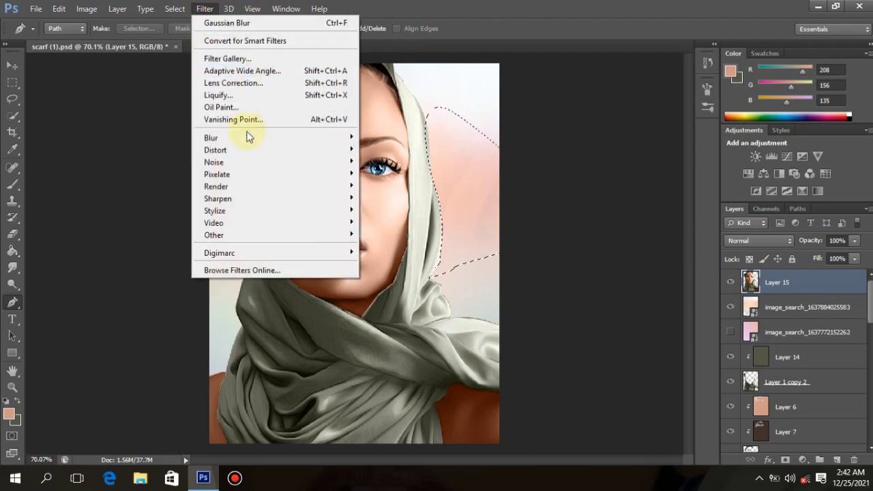
pyautogui.moveTo(248, 138)
pyautogui.click(408, 226)
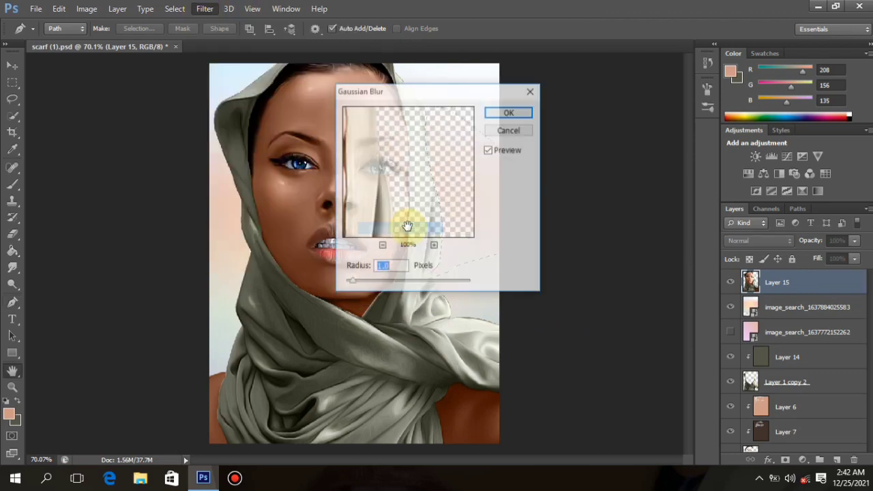
pyautogui.moveTo(353, 282); pyautogui.dragTo(357, 282)
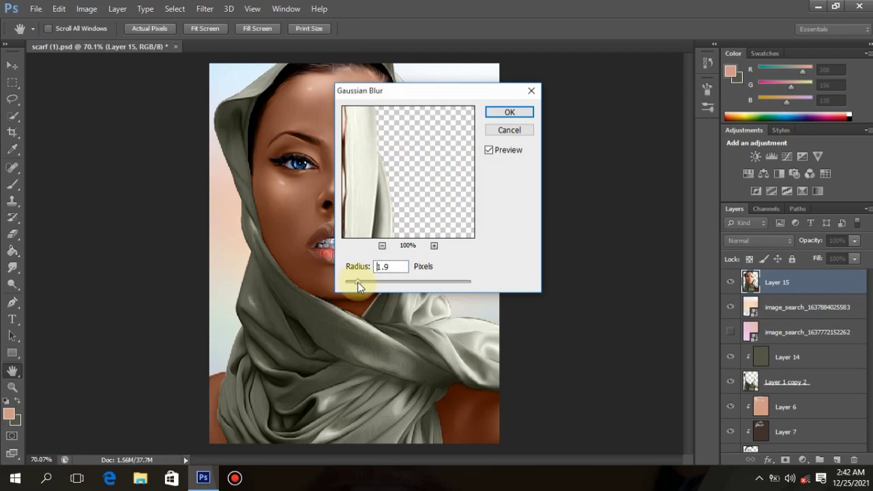
pyautogui.click(503, 116)
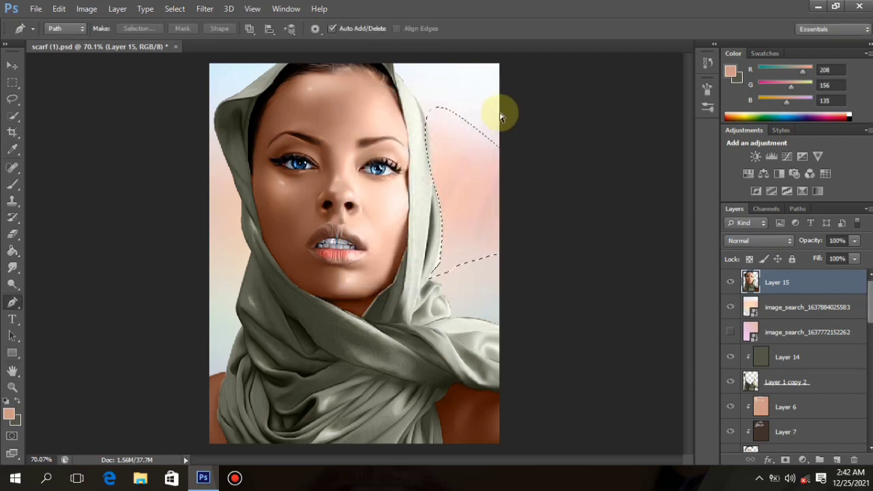
pyautogui.scroll(3, 464, 253)
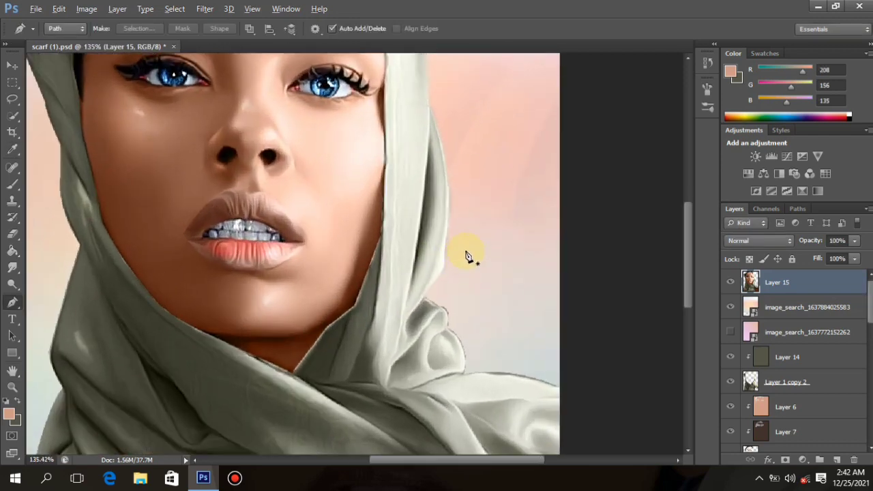
pyautogui.scroll(-3, 465, 253)
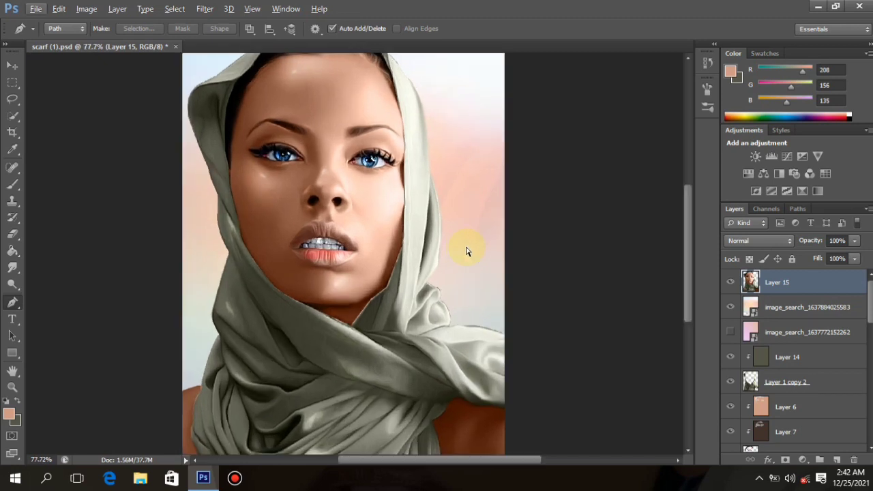
pyautogui.click(802, 307)
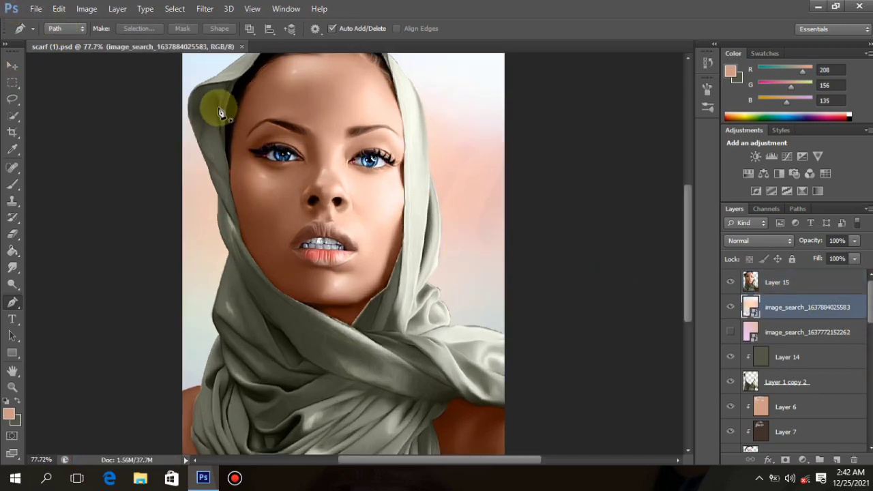
pyautogui.click(36, 9)
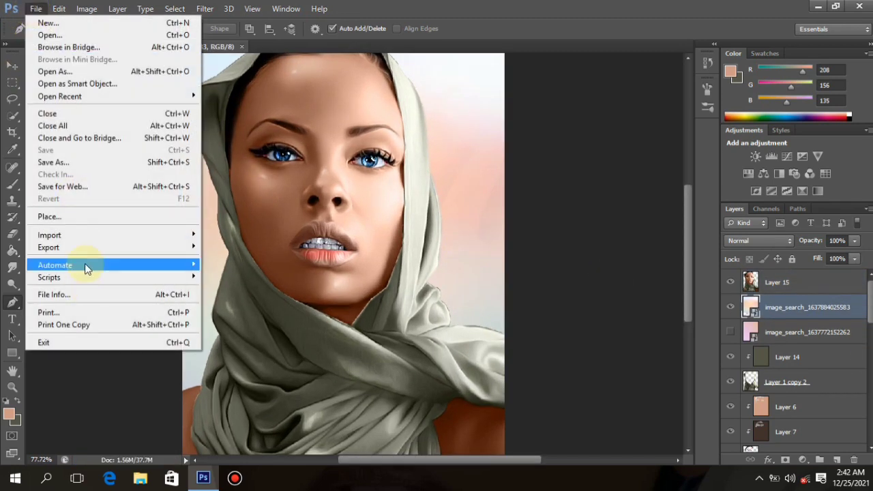
pyautogui.click(126, 217)
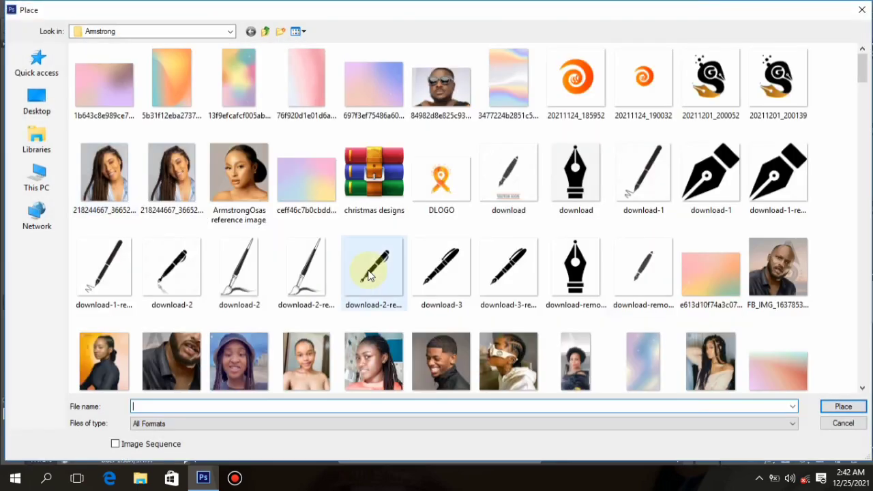
pyautogui.doubleClick(576, 75)
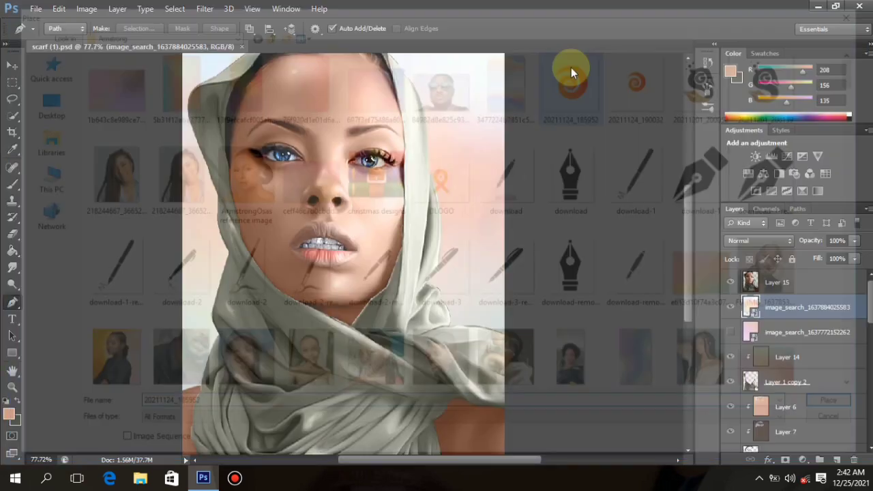
# Step: Scale the placed swirl logo to 27.14% and position it behind the woman, partly beyond the canvas edge beside her scarf
pyautogui.moveTo(466, 241); pyautogui.dragTo(438, 331)
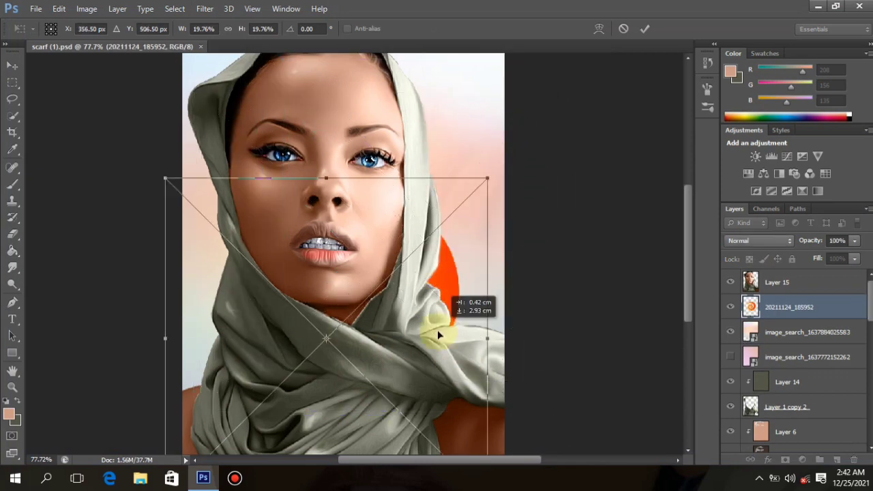
pyautogui.moveTo(487, 178); pyautogui.dragTo(646, 99)
pyautogui.moveTo(496, 265); pyautogui.dragTo(552, 197)
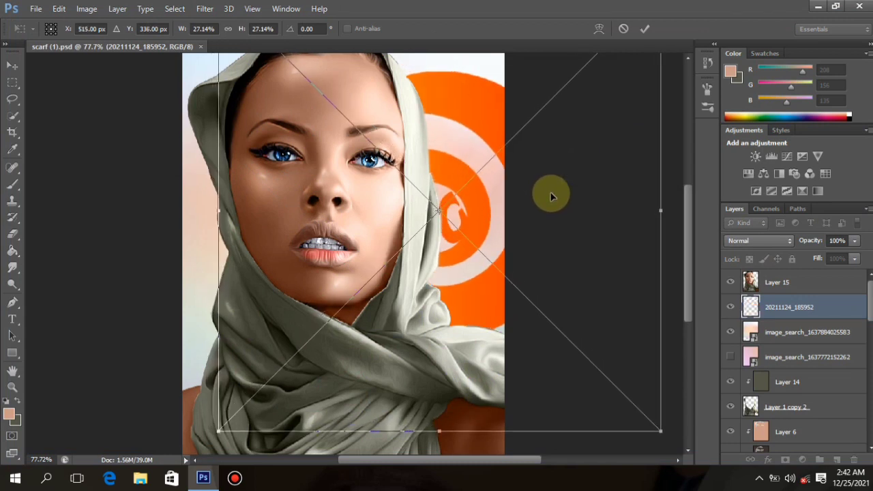
pyautogui.doubleClick(551, 193)
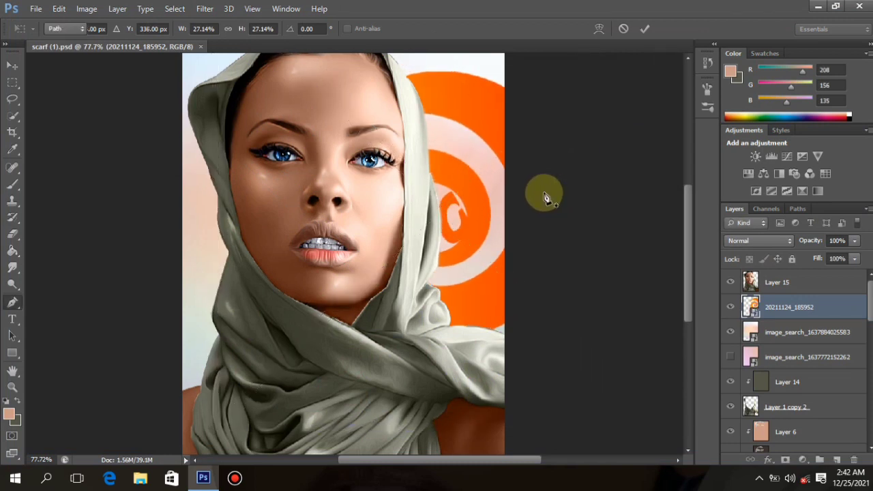
# Step: Rasterize the swirl logo layer and turn it black using Hue/Saturation with Lightness at -100
pyautogui.click(21, 183)
pyautogui.click(363, 196)
pyautogui.click(445, 189)
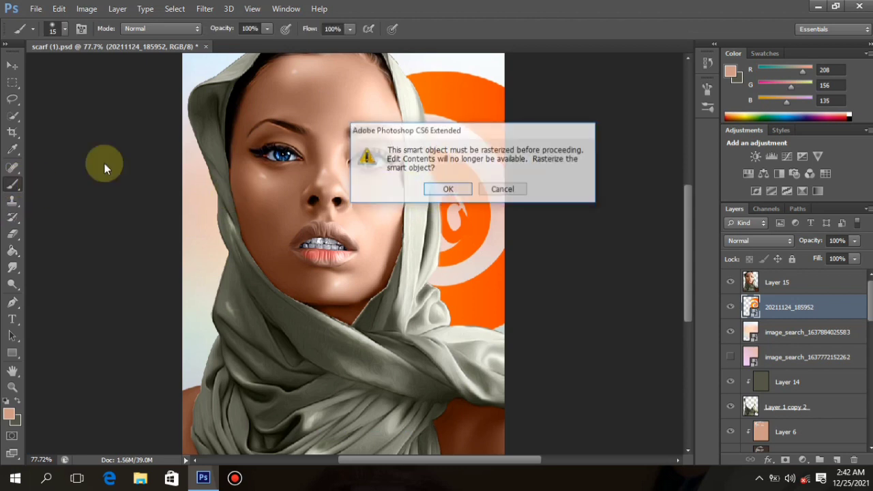
pyautogui.click(11, 68)
pyautogui.hotkey('ctrl', 'u')
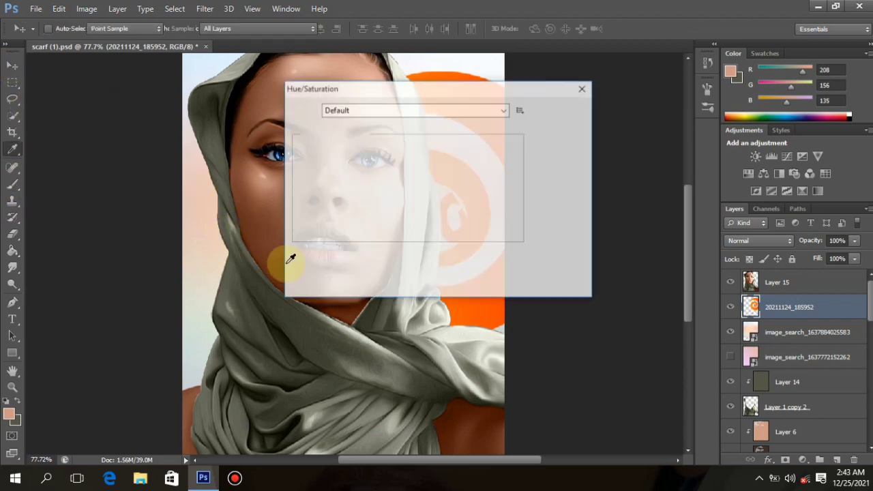
pyautogui.moveTo(406, 234); pyautogui.dragTo(345, 233)
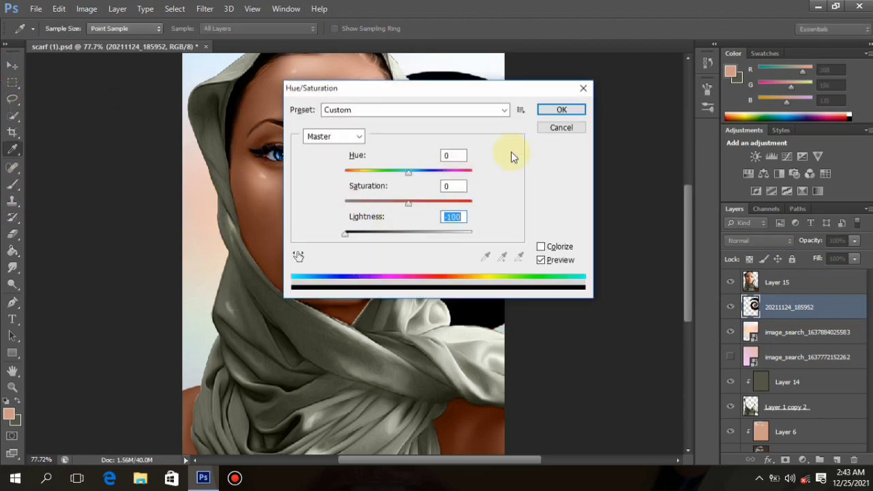
pyautogui.click(561, 111)
# Step: Lower the black swirl logo layer's opacity to 38%, checking how it blends with the gradient background
pyautogui.click(855, 241)
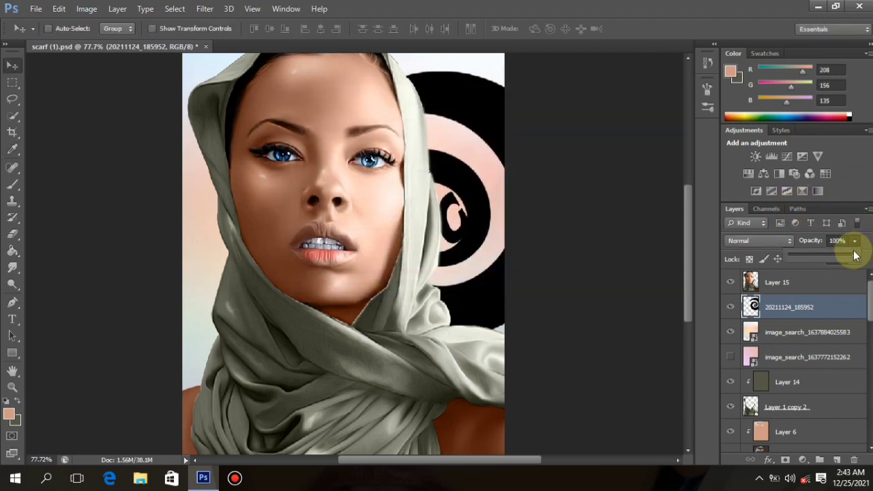
pyautogui.moveTo(824, 261)
pyautogui.mouseDown()
pyautogui.moveTo(800, 270)
pyautogui.moveTo(820, 268)
pyautogui.mouseUp()
pyautogui.scroll(-1, 403, 320)
pyautogui.scroll(-2, 417, 304)
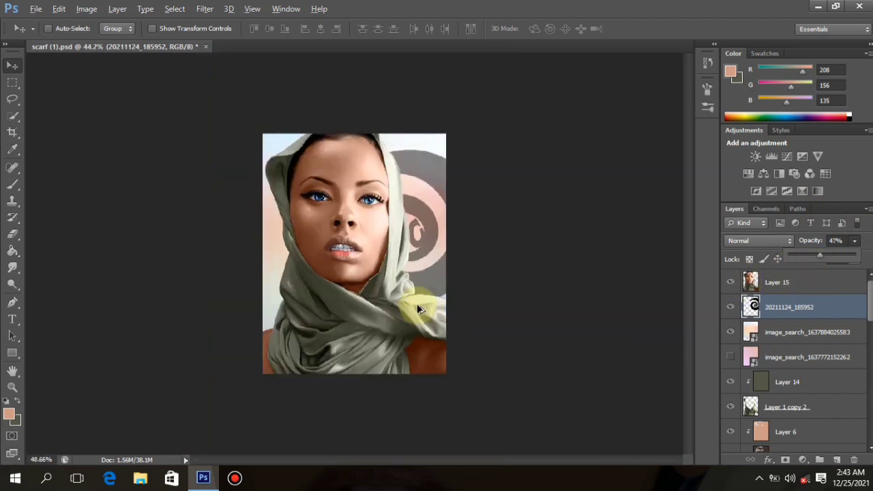
pyautogui.scroll(1, 416, 301)
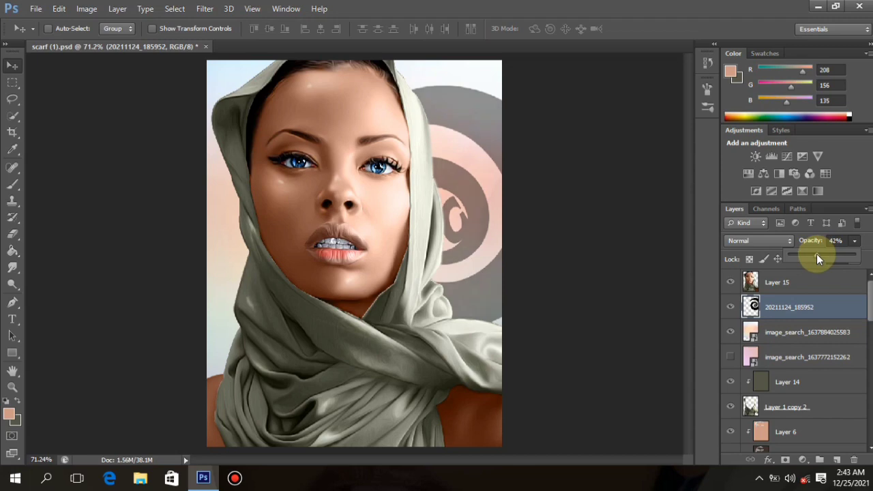
pyautogui.scroll(-3, 307, 299)
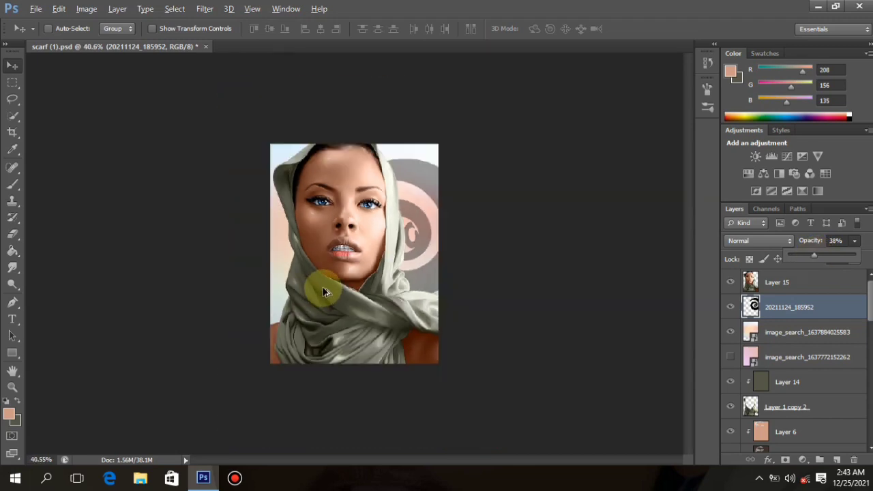
# Step: Lower the black swirl logo layer's opacity to 25%, checking the blend with the background at different magnifications
pyautogui.scroll(4, 348, 313)
pyautogui.scroll(-1, 351, 282)
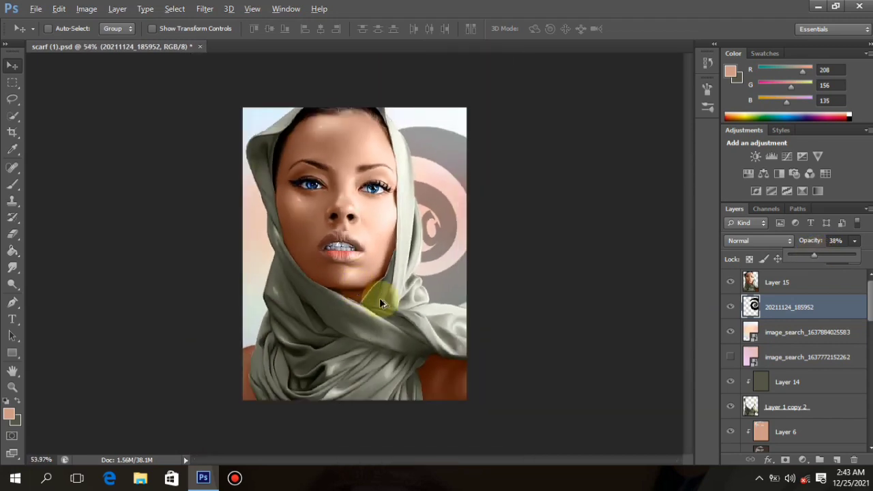
pyautogui.scroll(1, 382, 297)
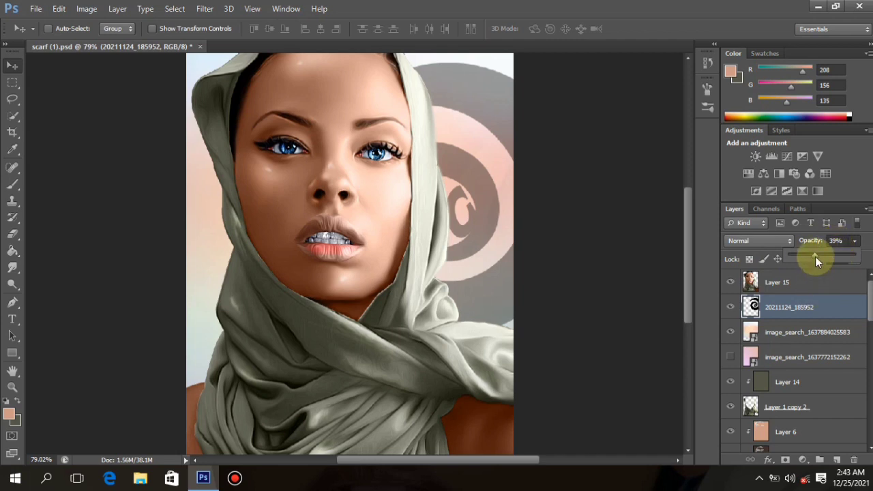
pyautogui.moveTo(816, 257); pyautogui.dragTo(808, 258)
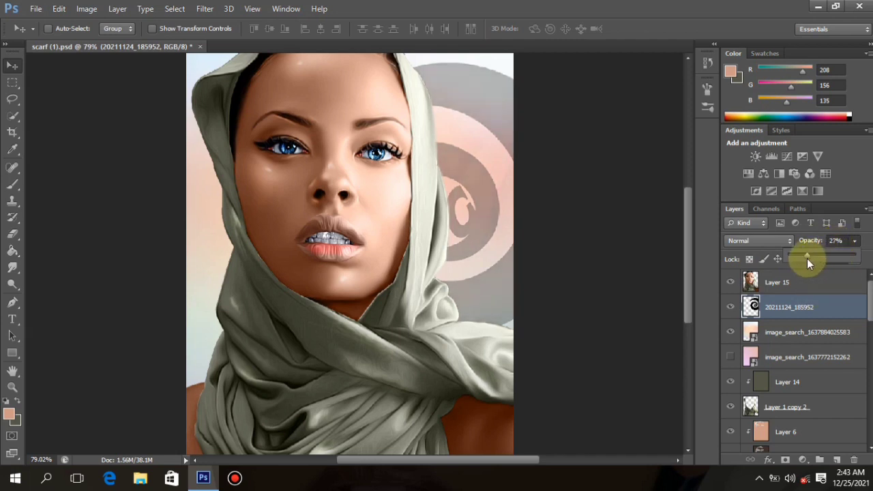
pyautogui.scroll(-5, 643, 324)
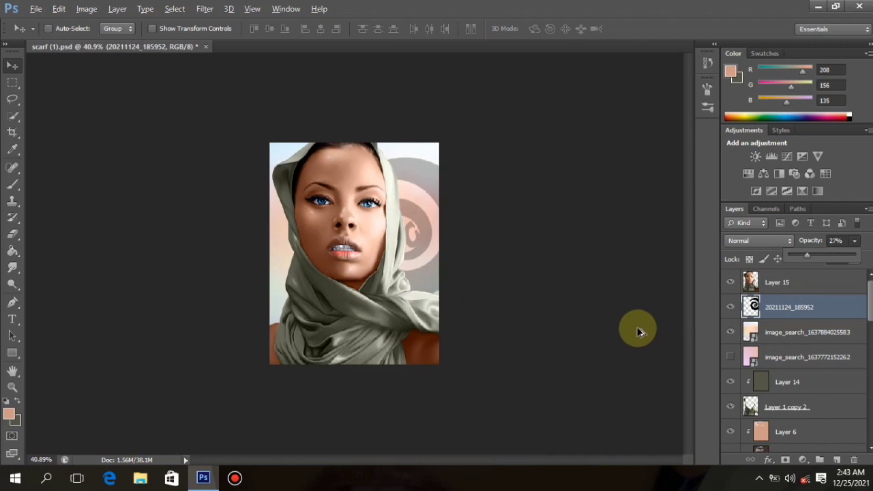
pyautogui.scroll(5, 497, 341)
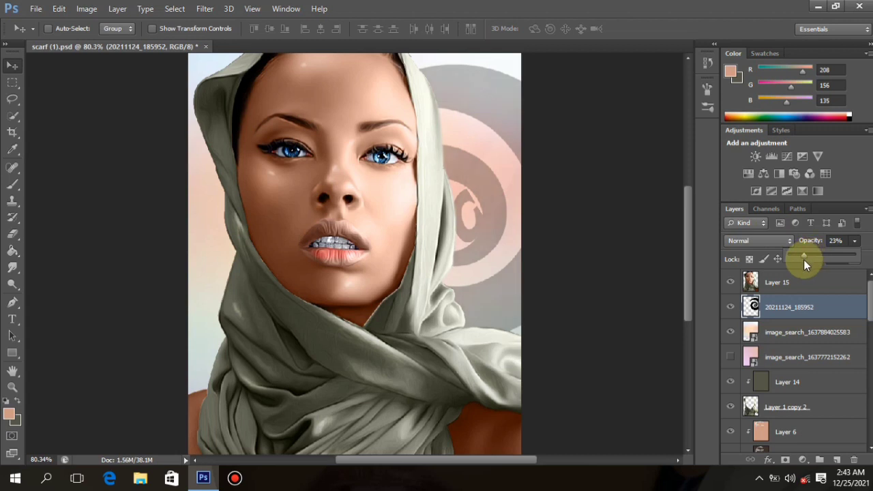
pyautogui.scroll(-5, 302, 284)
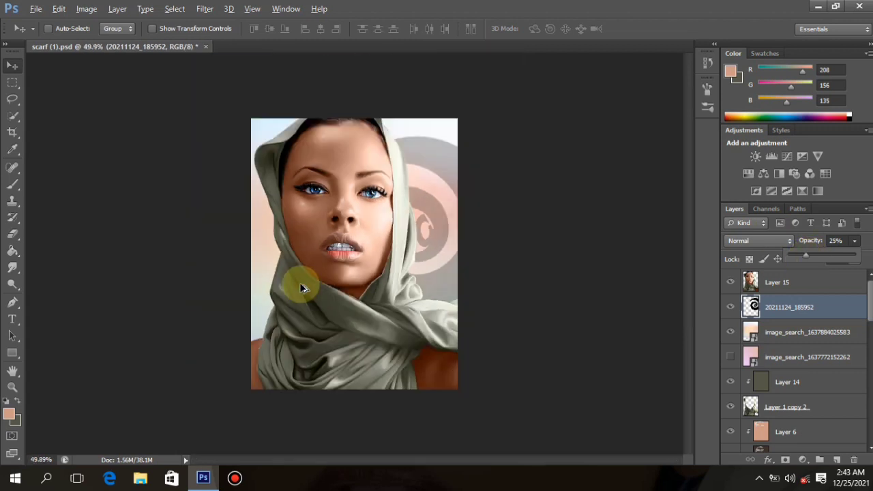
pyautogui.scroll(4, 281, 286)
# Step: Add a Color Balance adjustment layer above Layer 15 with midtones set to Cyan/Red -6 and Yellow/Blue +2
pyautogui.click(811, 283)
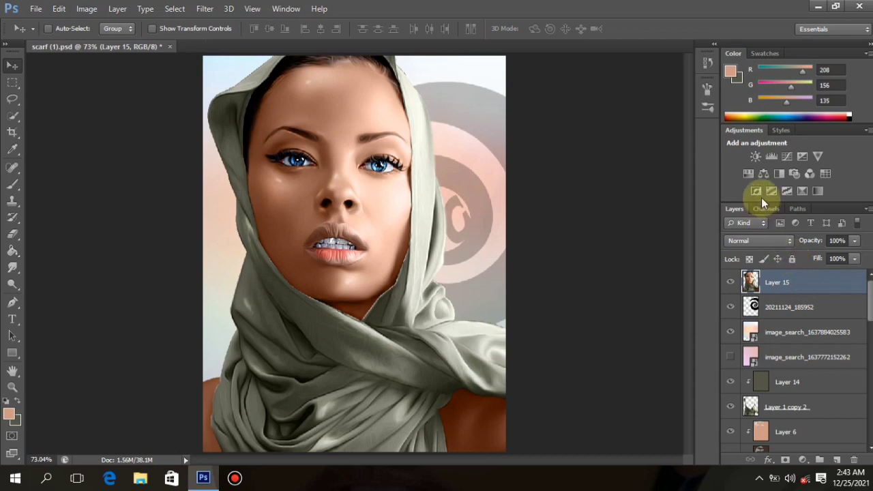
pyautogui.click(763, 174)
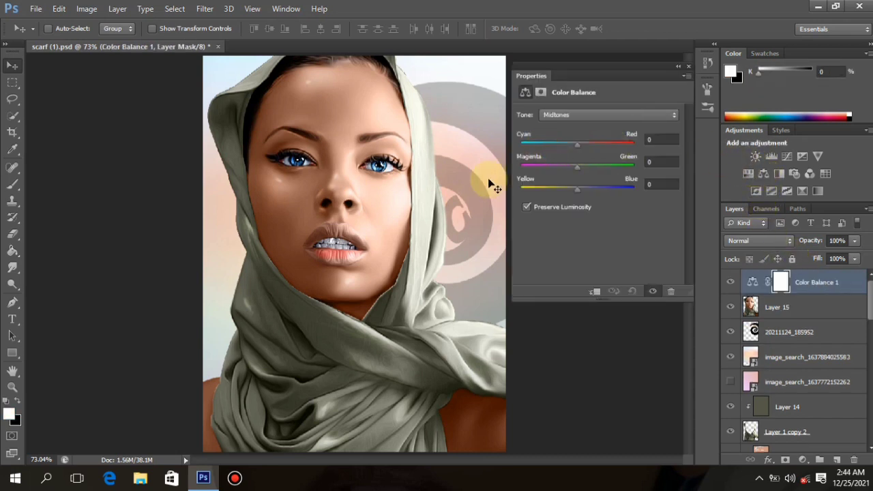
pyautogui.moveTo(579, 143); pyautogui.dragTo(573, 145)
pyautogui.scroll(-3, 408, 173)
pyautogui.scroll(3, 408, 173)
pyautogui.scroll(-2, 411, 174)
pyautogui.scroll(2, 413, 175)
pyautogui.moveTo(582, 188); pyautogui.dragTo(578, 188)
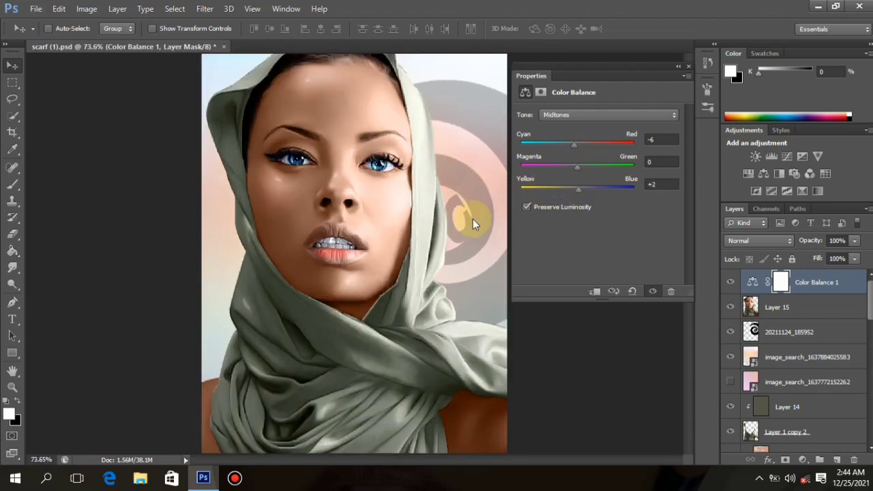
pyautogui.scroll(-2, 409, 220)
pyautogui.scroll(2, 407, 224)
pyautogui.scroll(-2, 436, 193)
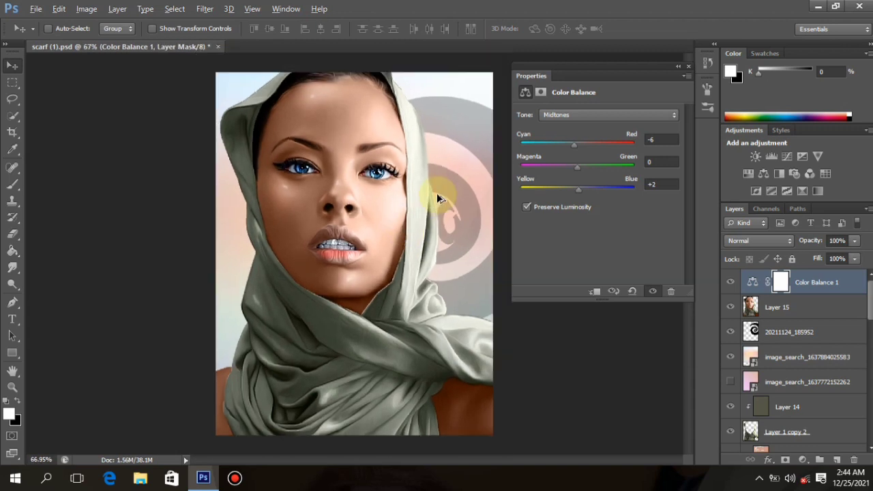
pyautogui.click(691, 63)
# Step: Save the document, stamp all visible layers into a new layer above the Color Balance adjustment, and save again
pyautogui.hotkey('ctrl', 's')
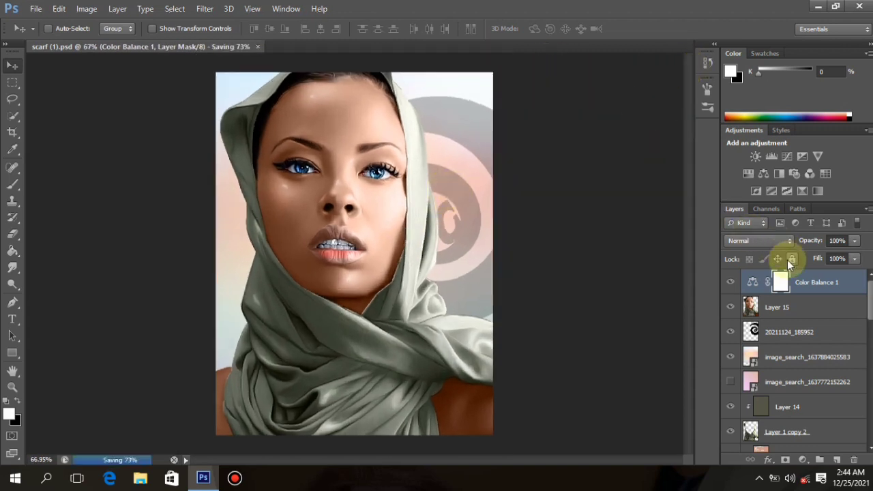
pyautogui.hotkey('ctrl', 'shift', 'alt', 'n')
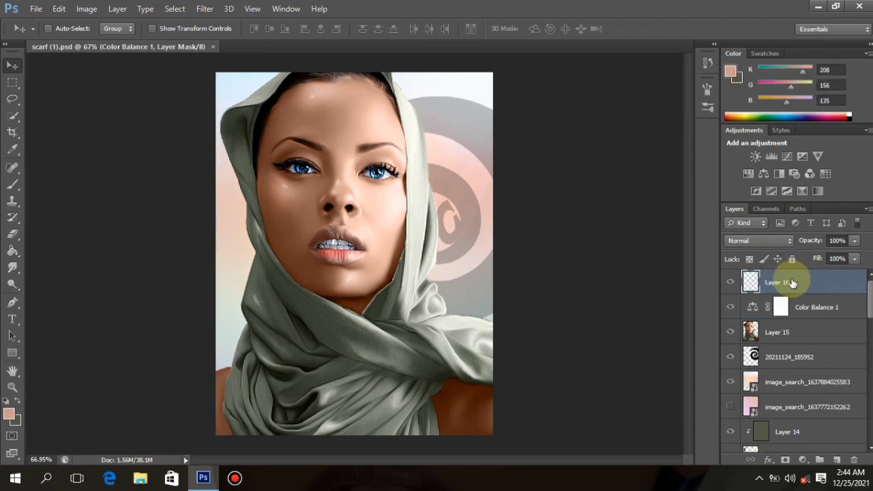
pyautogui.hotkey('ctrl', 's')
pyautogui.scroll(-4, 442, 230)
pyautogui.scroll(2, 437, 232)
pyautogui.scroll(2, 432, 233)
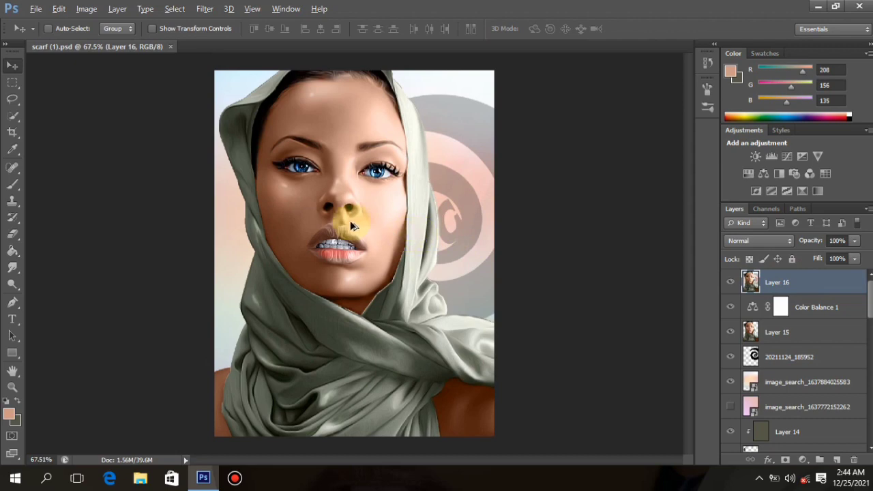
# Step: Smudge the scarf's inner edge along the jaw and neck on Layer 16 with a size 25 brush at 10% strength
pyautogui.scroll(3, 350, 221)
pyautogui.scroll(1, 370, 400)
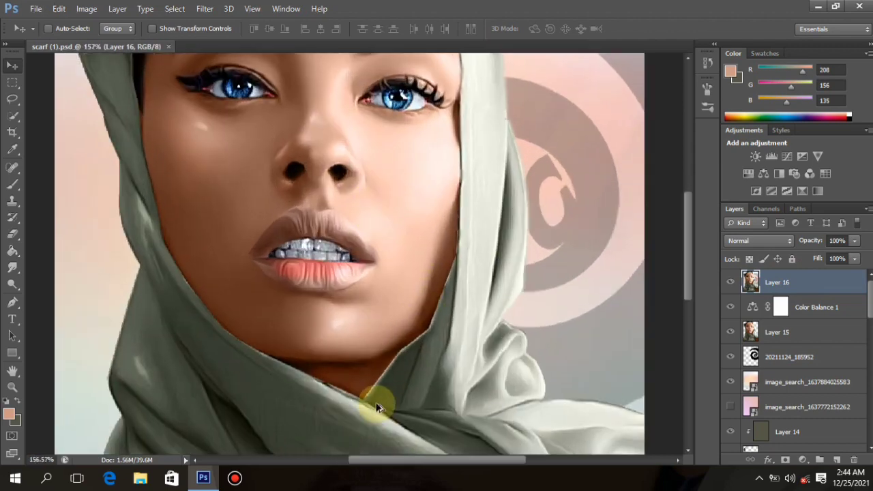
pyautogui.click(12, 267)
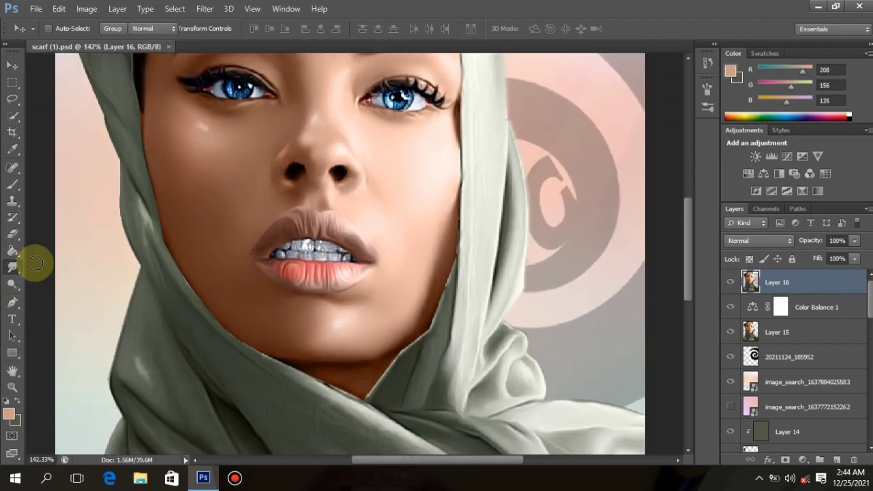
pyautogui.moveTo(387, 369); pyautogui.dragTo(370, 386)
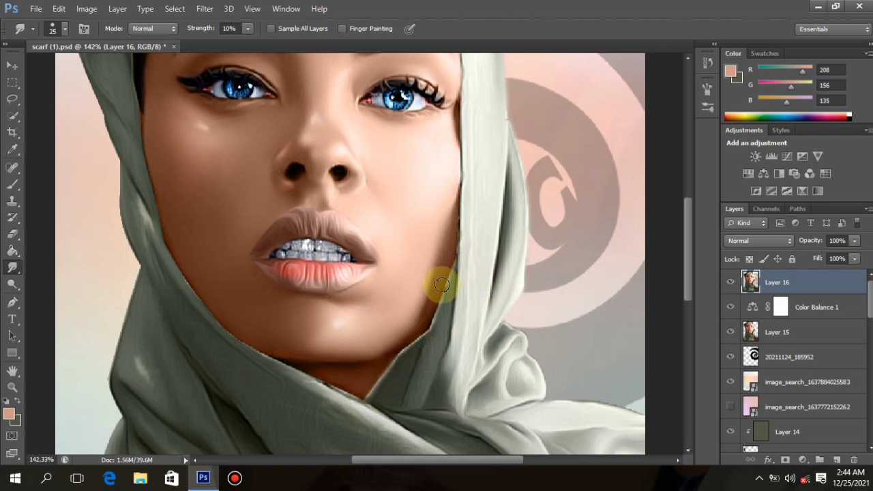
pyautogui.moveTo(447, 270); pyautogui.dragTo(425, 336)
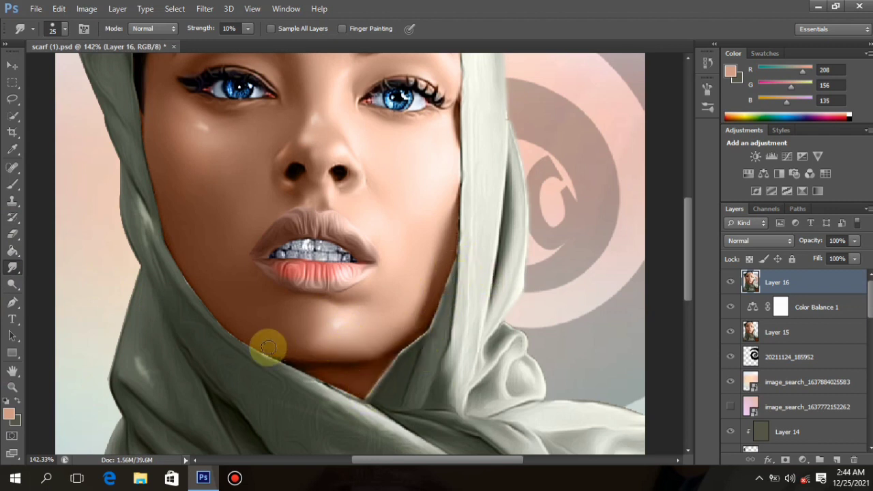
pyautogui.moveTo(233, 341); pyautogui.dragTo(375, 397)
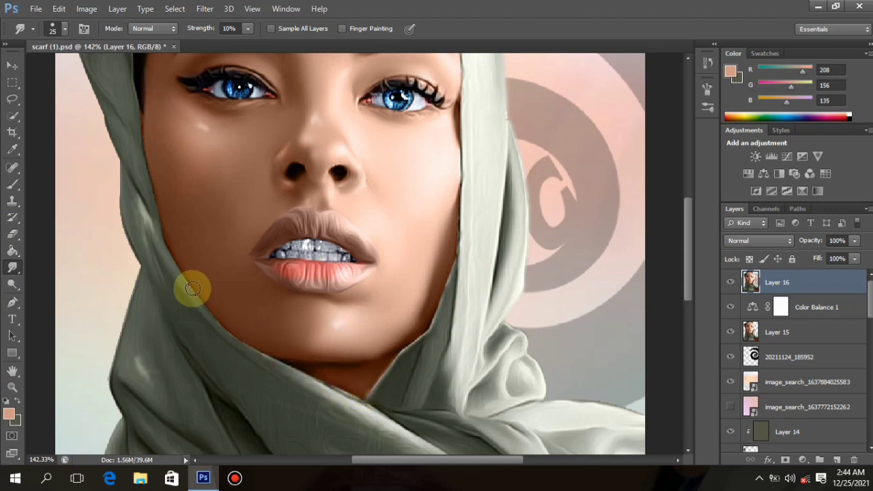
pyautogui.scroll(-1, 397, 270)
pyautogui.scroll(-3, 398, 270)
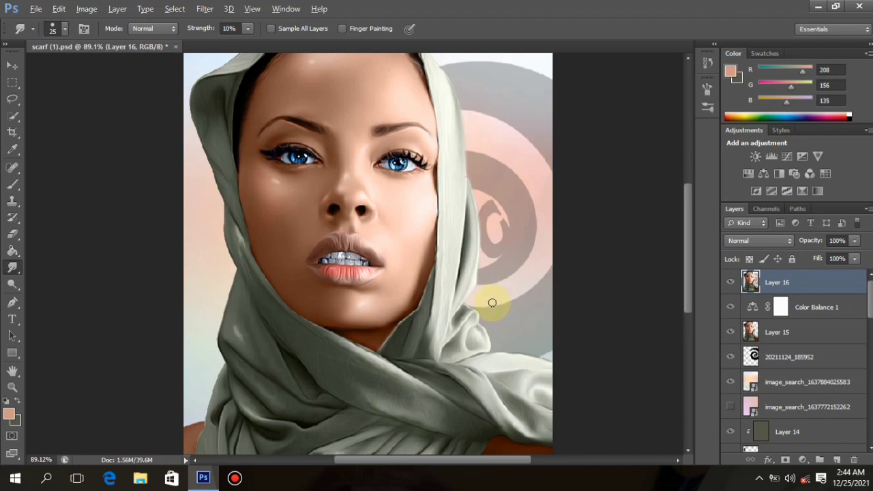
# Step: Smooth the remaining rough scarf edges from beside the cheek down to the neck opening and under the chin with the Smudge tool
pyautogui.scroll(4, 492, 302)
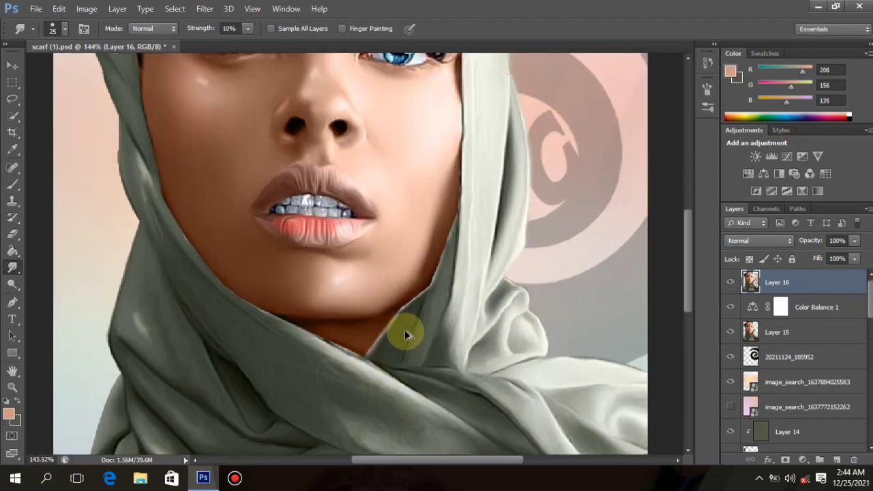
pyautogui.scroll(-1, 405, 334)
pyautogui.scroll(2, 403, 332)
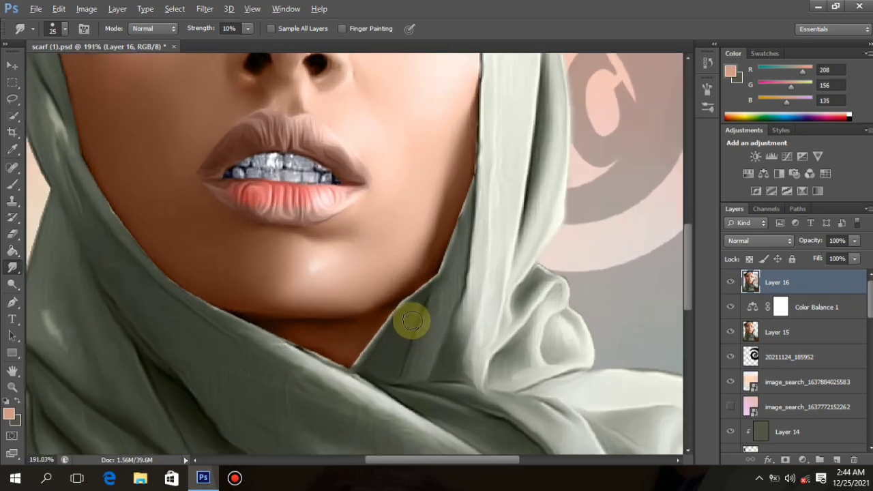
pyautogui.scroll(-2, 408, 325)
pyautogui.scroll(-2, 412, 316)
pyautogui.scroll(3, 415, 335)
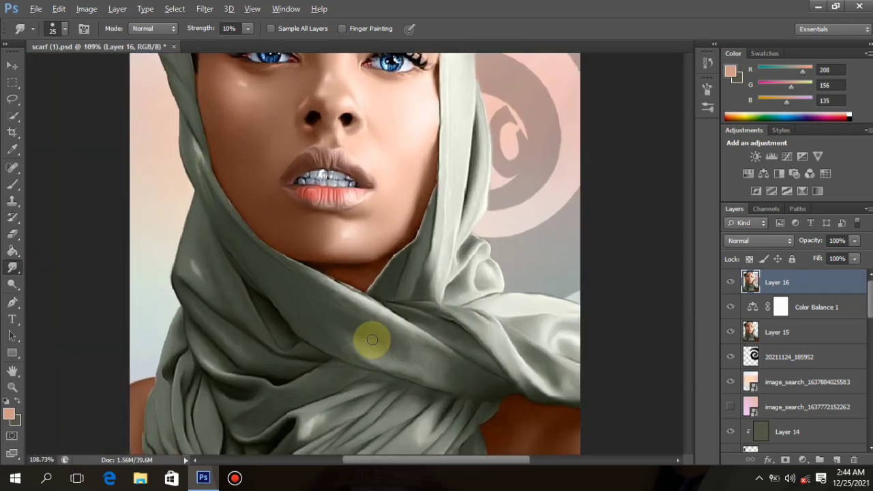
pyautogui.scroll(2, 393, 310)
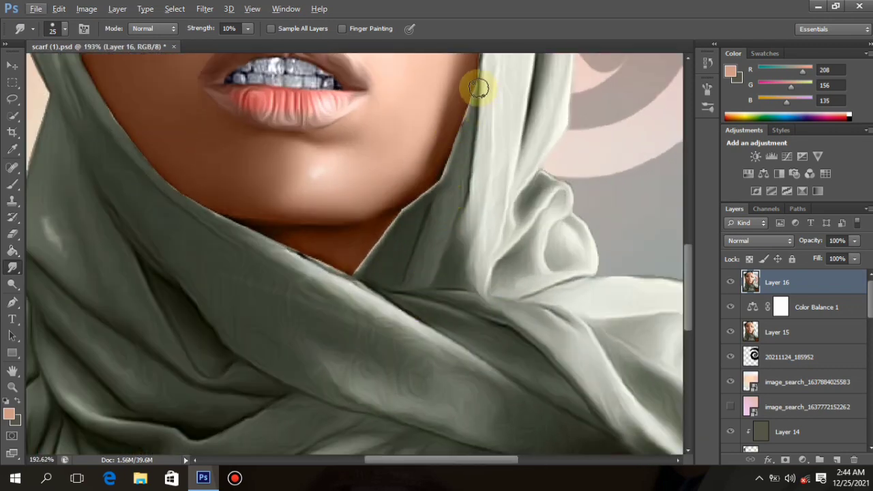
pyautogui.moveTo(472, 92)
pyautogui.mouseDown()
pyautogui.moveTo(448, 135)
pyautogui.moveTo(451, 156)
pyautogui.moveTo(382, 241)
pyautogui.moveTo(395, 211)
pyautogui.moveTo(361, 266)
pyautogui.mouseUp()
pyautogui.scroll(-4, 361, 234)
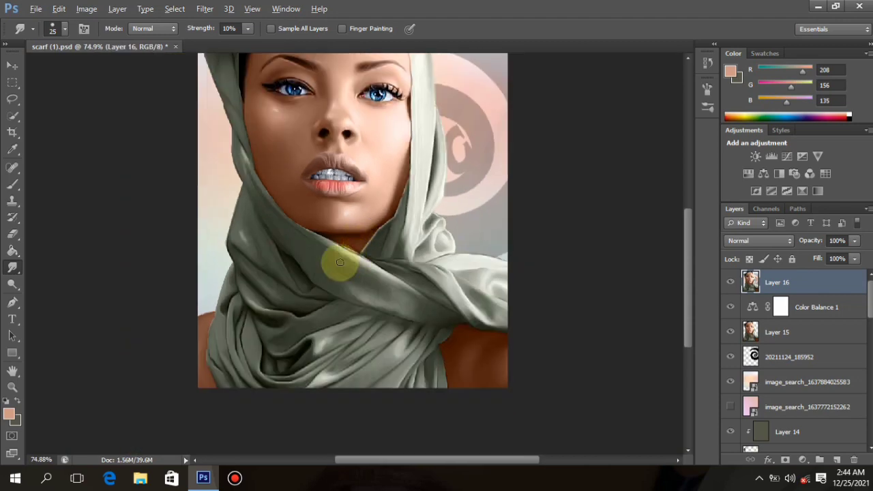
pyautogui.scroll(2, 332, 219)
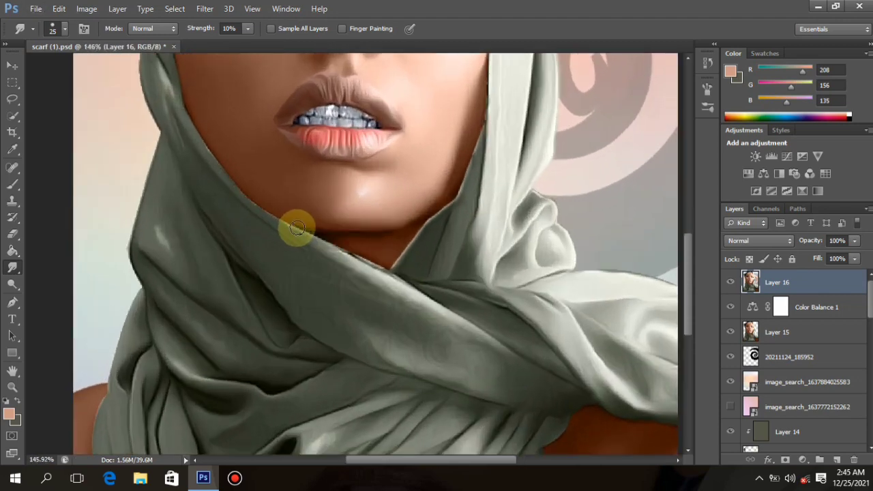
pyautogui.moveTo(363, 237)
pyautogui.mouseDown()
pyautogui.moveTo(308, 233)
pyautogui.moveTo(367, 249)
pyautogui.moveTo(331, 237)
pyautogui.moveTo(384, 267)
pyautogui.moveTo(299, 217)
pyautogui.moveTo(272, 212)
pyautogui.moveTo(305, 225)
pyautogui.moveTo(476, 181)
pyautogui.moveTo(399, 261)
pyautogui.moveTo(476, 128)
pyautogui.moveTo(488, 127)
pyautogui.moveTo(456, 191)
pyautogui.moveTo(400, 264)
pyautogui.moveTo(429, 211)
pyautogui.mouseUp()
pyautogui.scroll(-5, 445, 189)
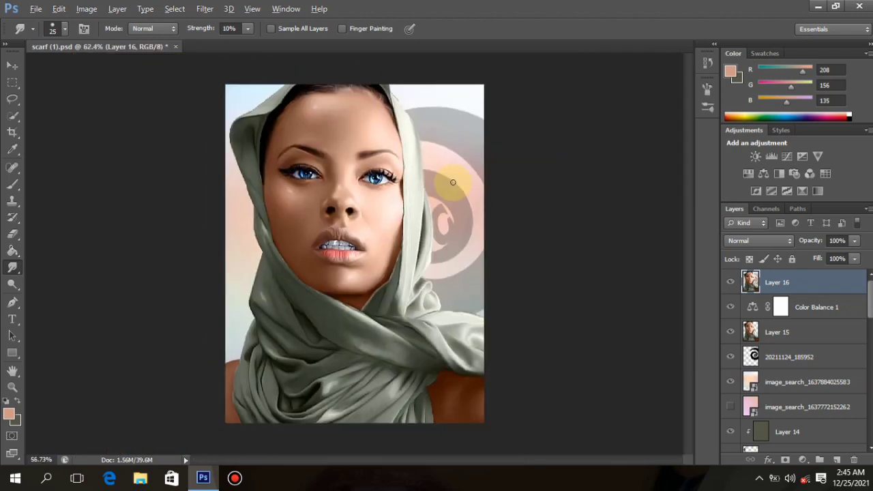
pyautogui.scroll(3, 338, 344)
pyautogui.scroll(-4, 420, 225)
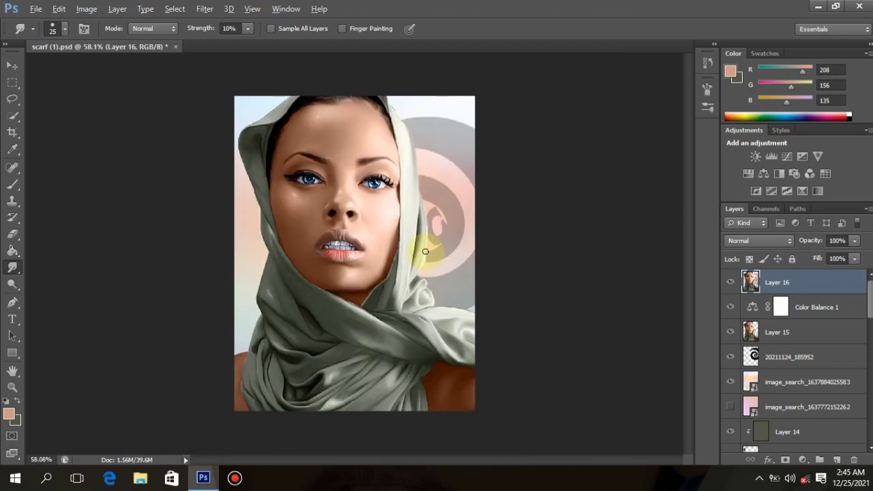
pyautogui.scroll(1, 348, 207)
pyautogui.scroll(-1, 347, 207)
pyautogui.scroll(1, 347, 206)
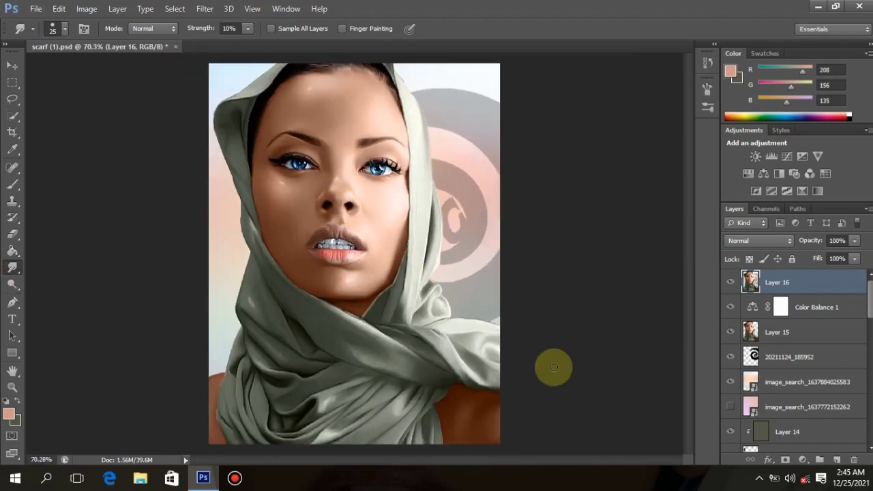
pyautogui.click(759, 479)
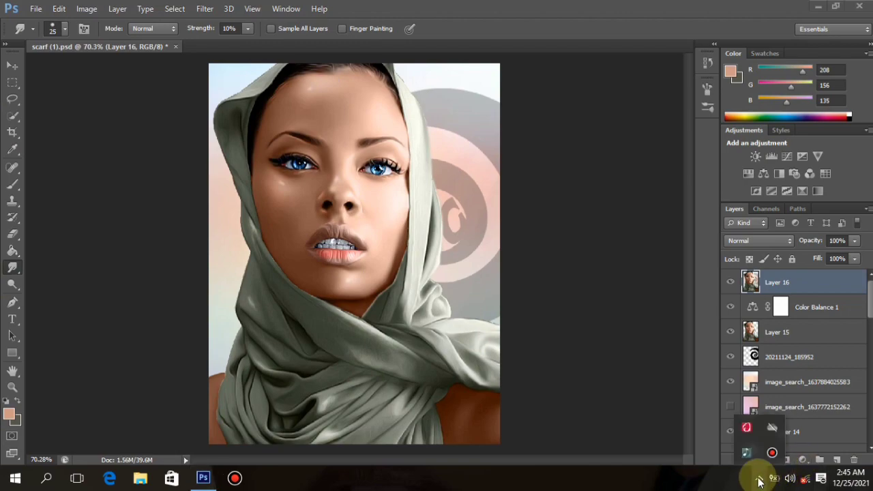